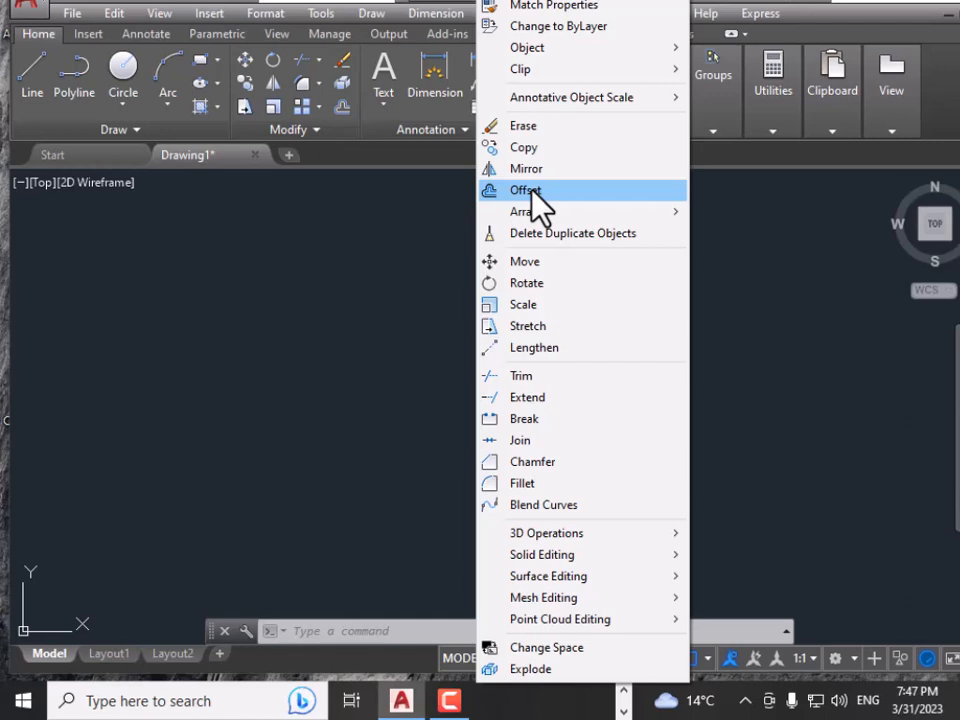
mouse_move(533, 212)
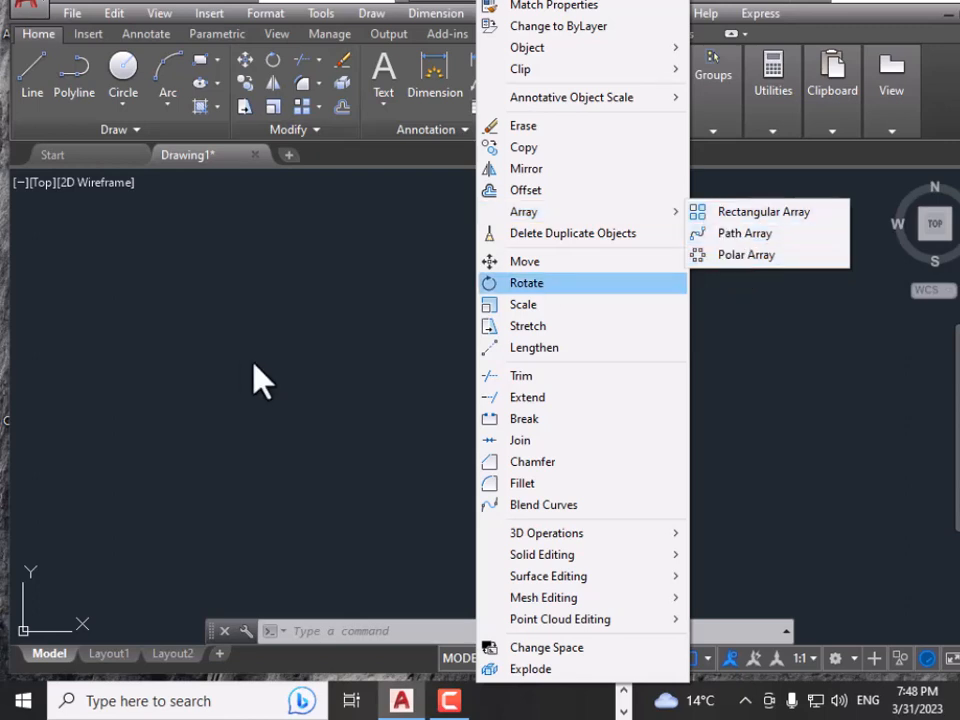
left_click(346, 360)
left_click(338, 361)
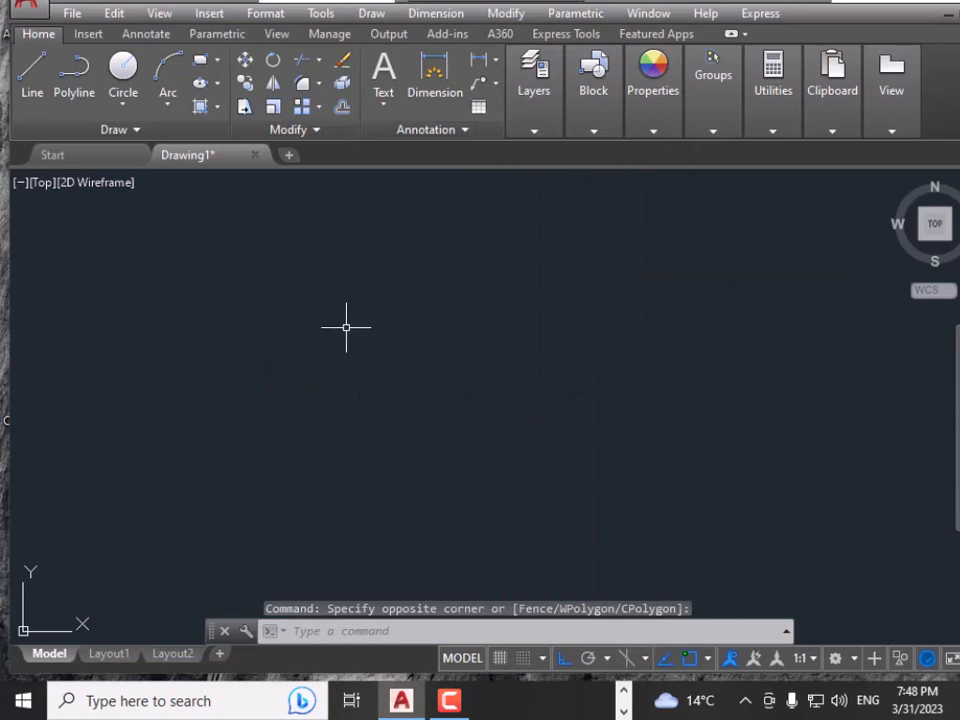
Draw a closed square polyline with 5' sides in the empty drawing area
left_click(66, 90)
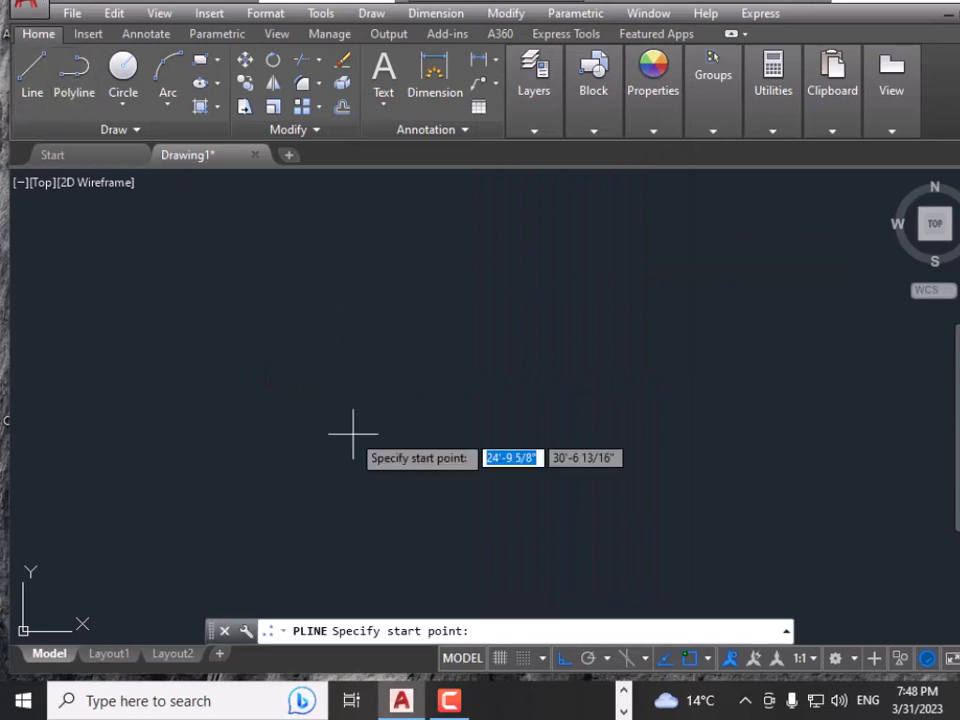
left_click(371, 503)
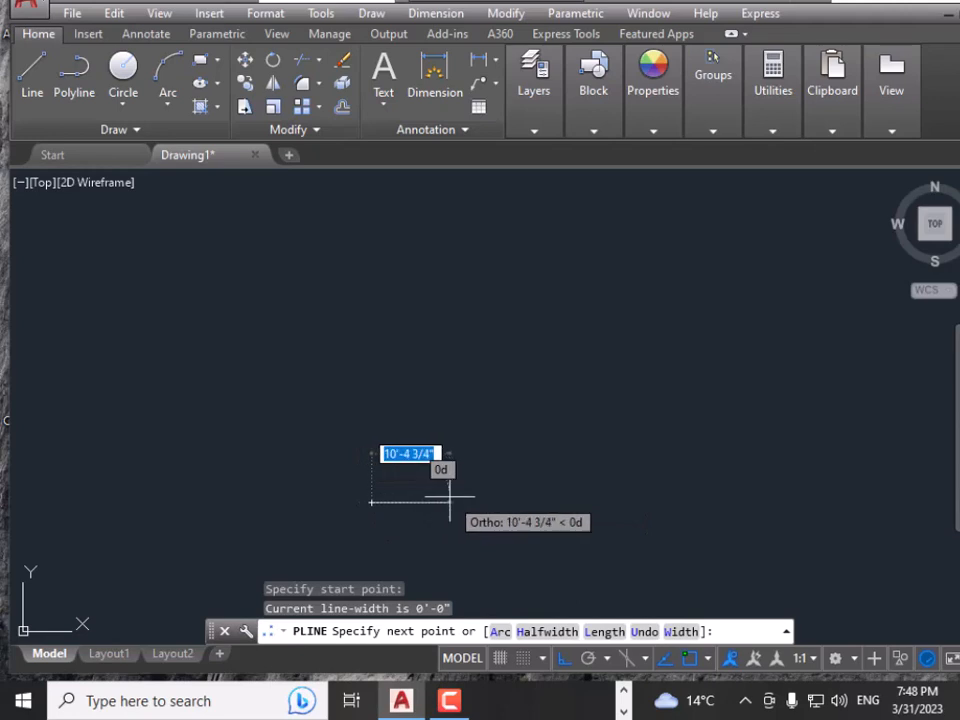
type("5")
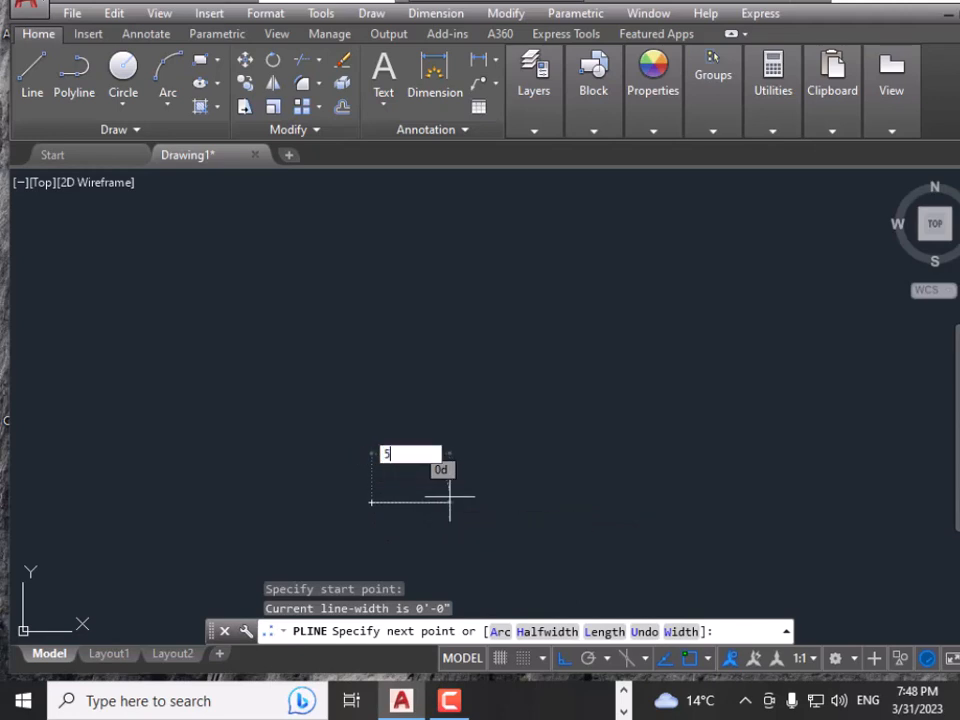
type("'")
key("Return")
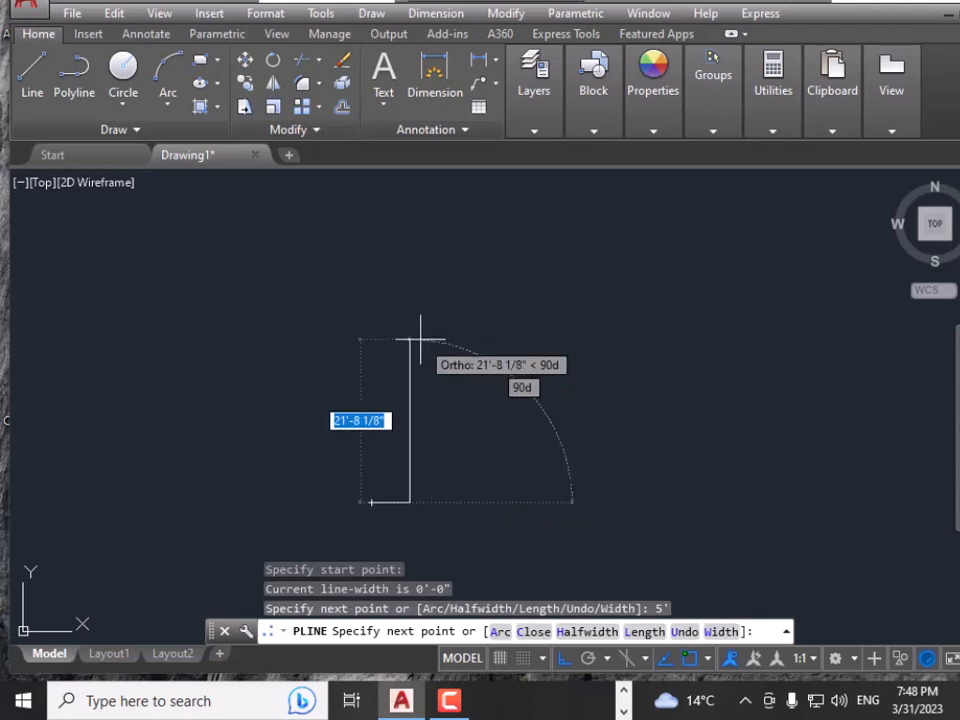
type("5'")
key("Return")
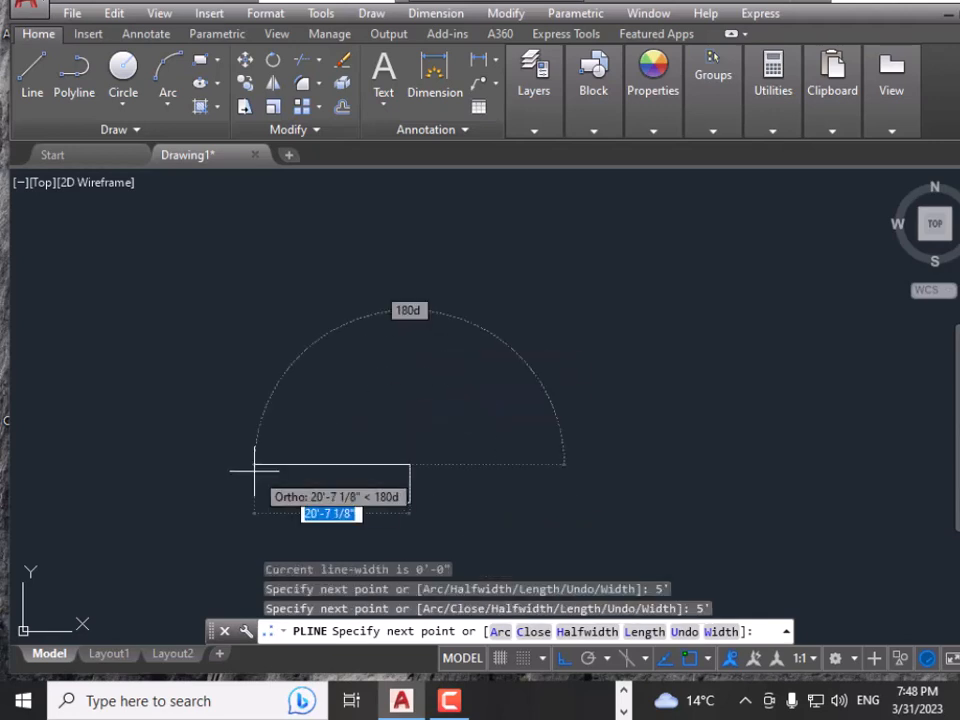
type("5'")
key("Return")
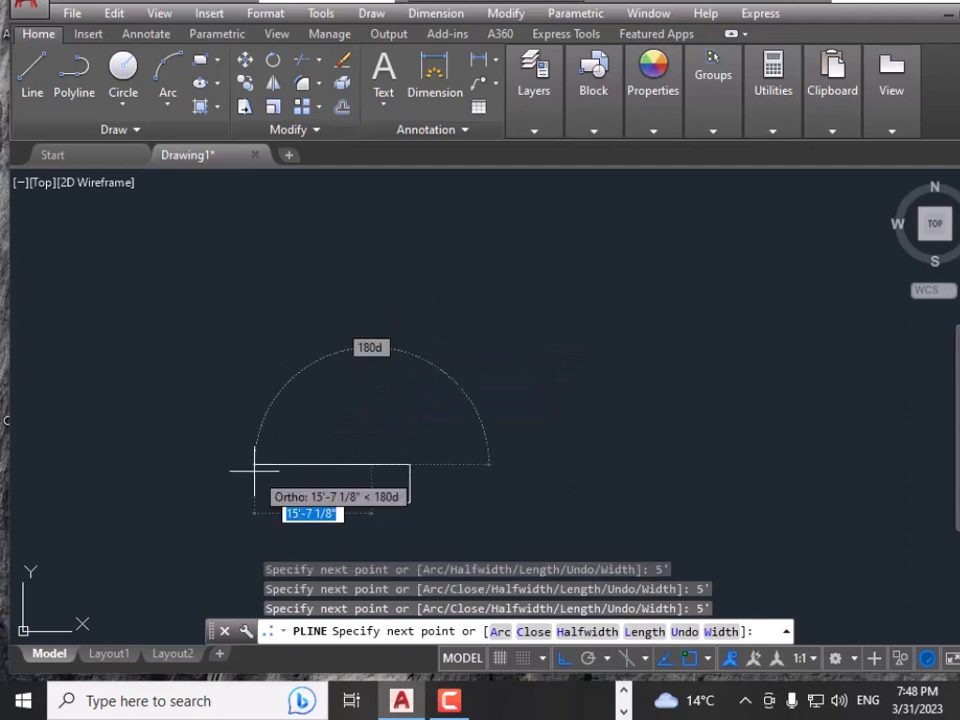
type("c")
key("Return")
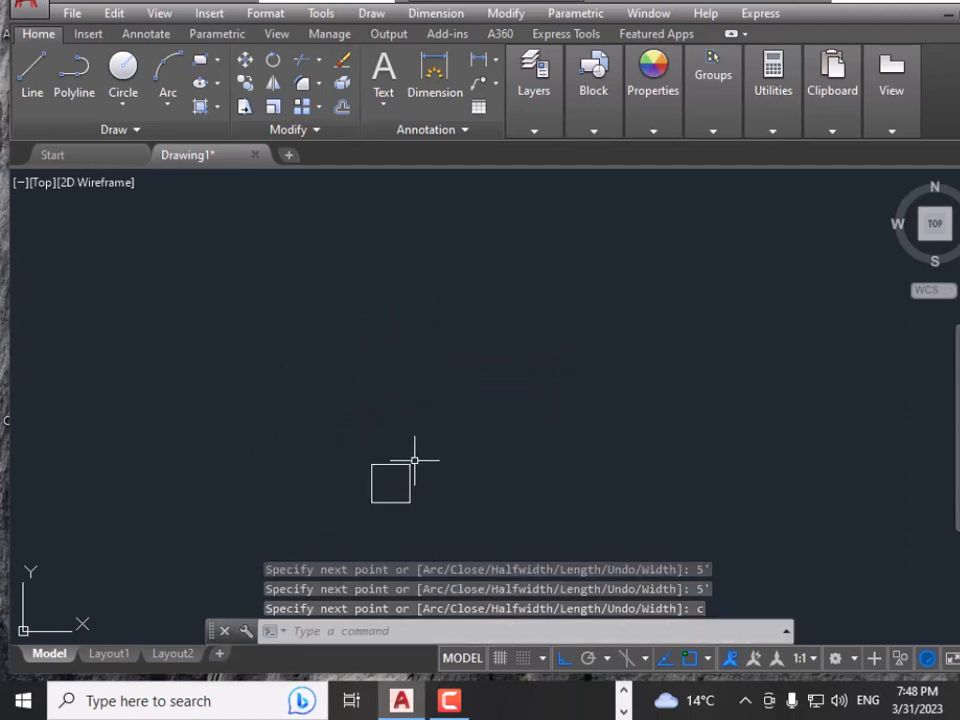
Create a rectangular array with the 5' square as the source object
left_click(506, 16)
mouse_move(574, 211)
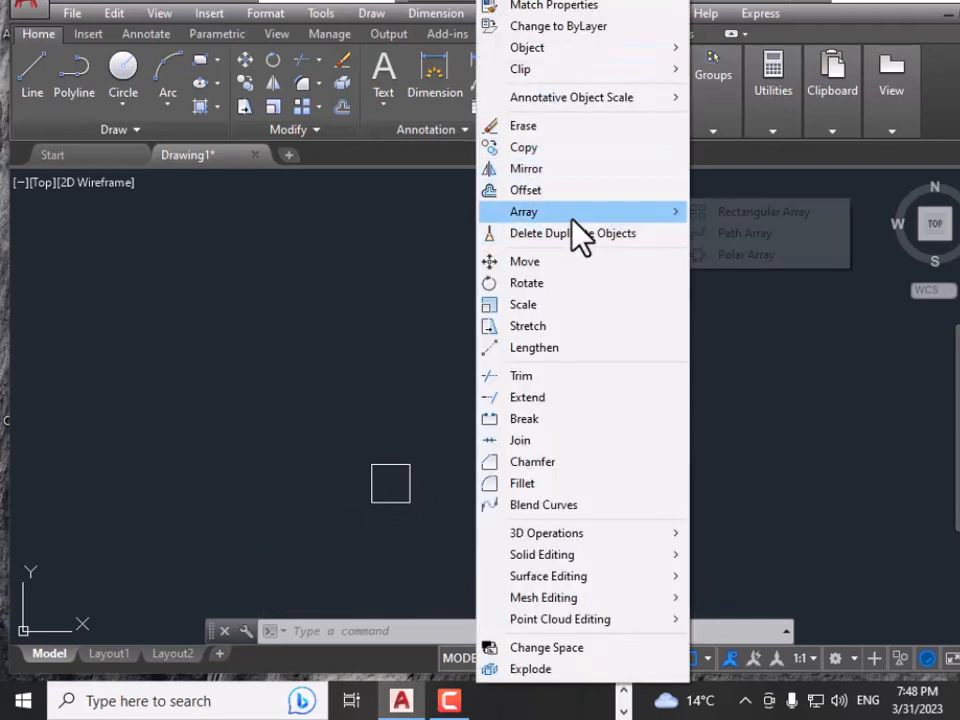
left_click(728, 213)
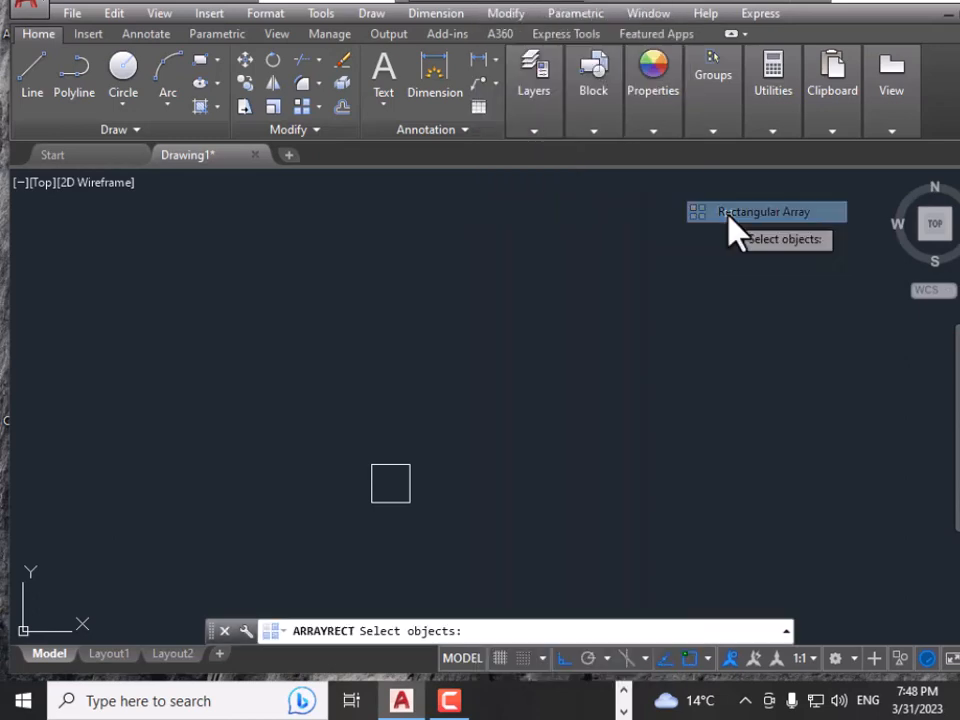
left_click(405, 500)
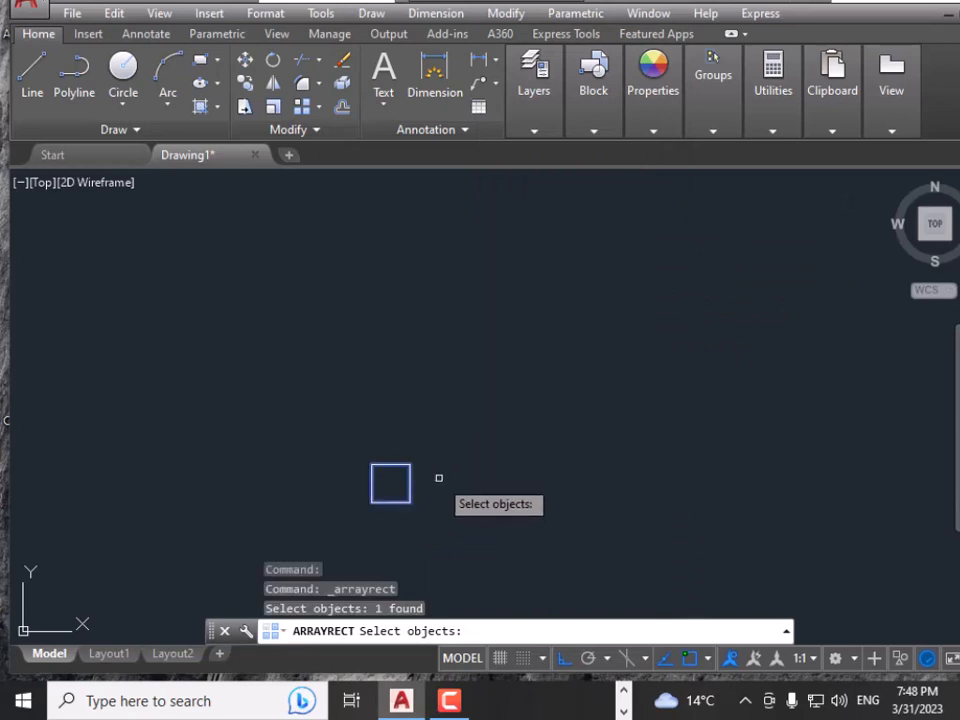
key("Return")
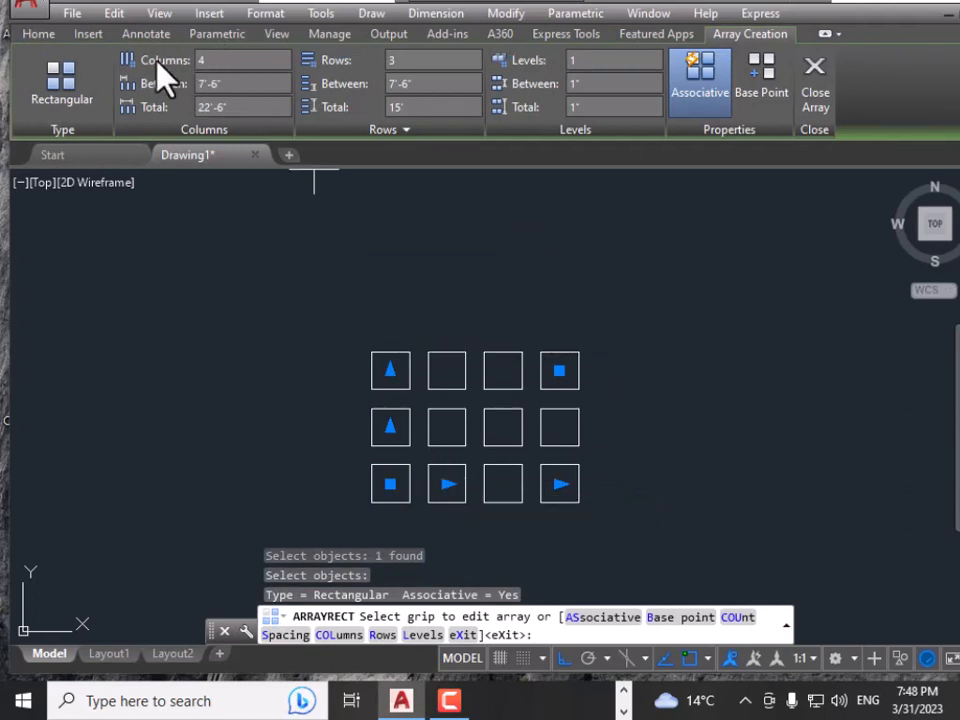
Set the number of rows in the rectangular array to 4
left_click(227, 60)
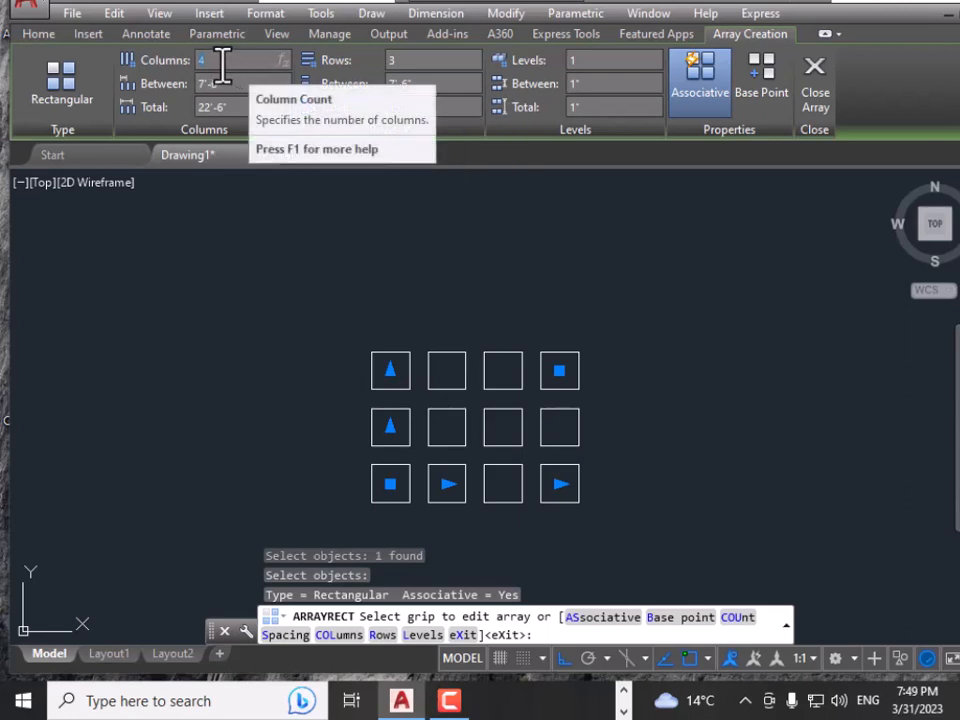
left_click(395, 62)
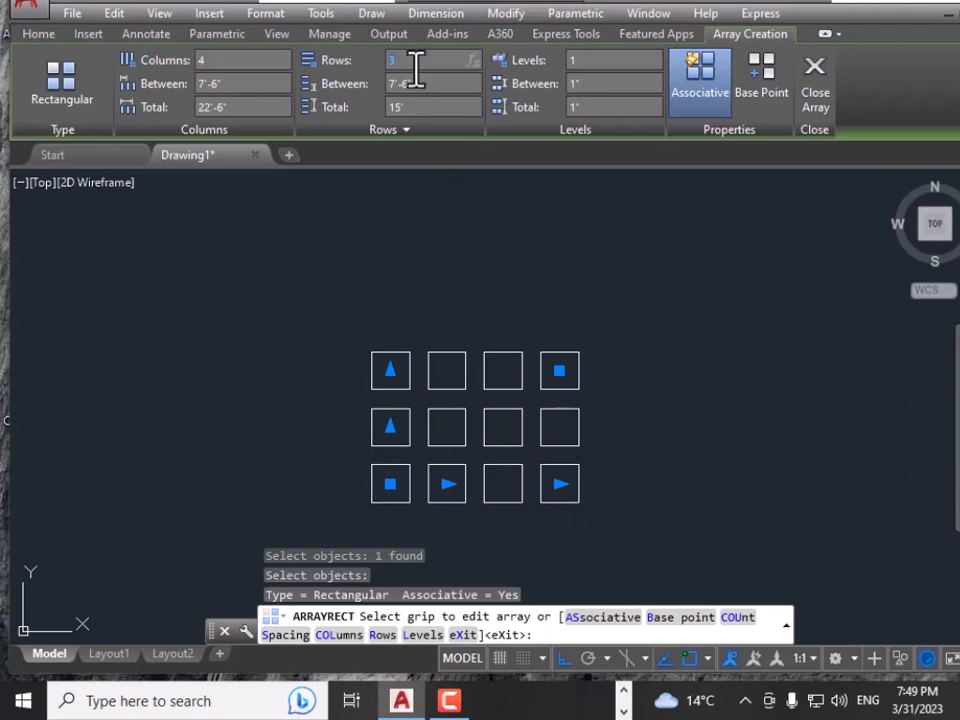
type("4")
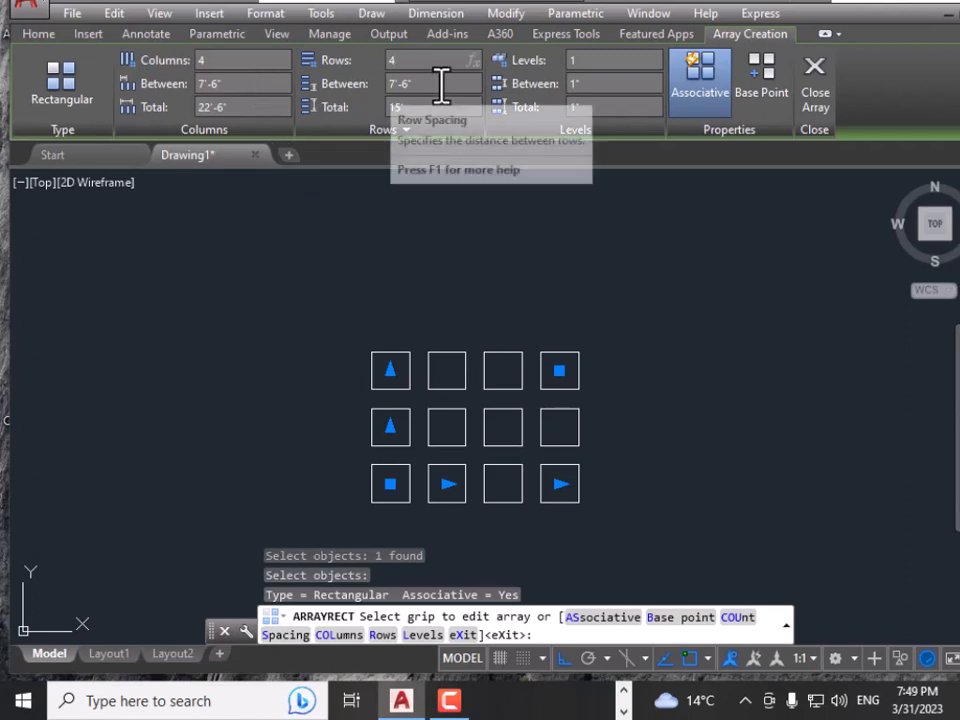
key("Return")
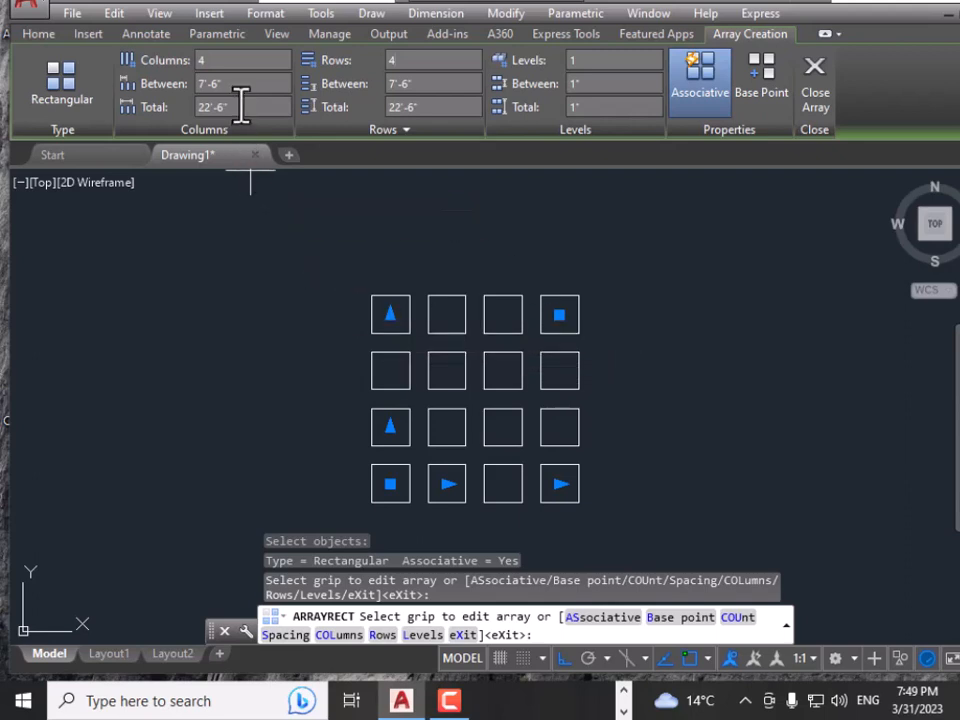
Set the array's column spacing and row spacing to 10' each and end the array command
left_click_drag(240, 88, 202, 88)
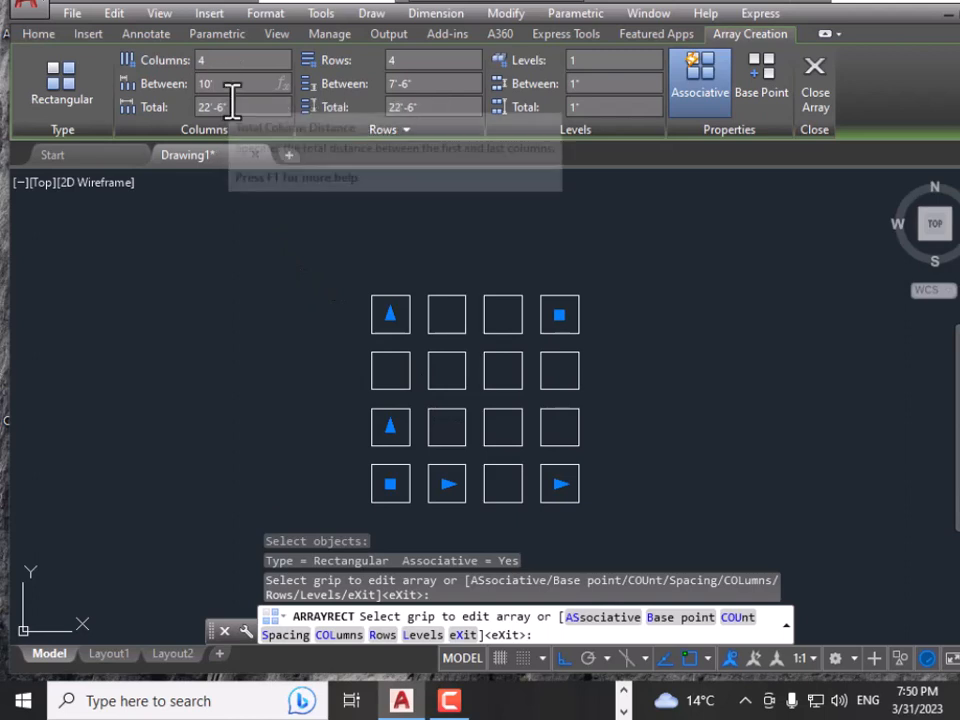
key("Return")
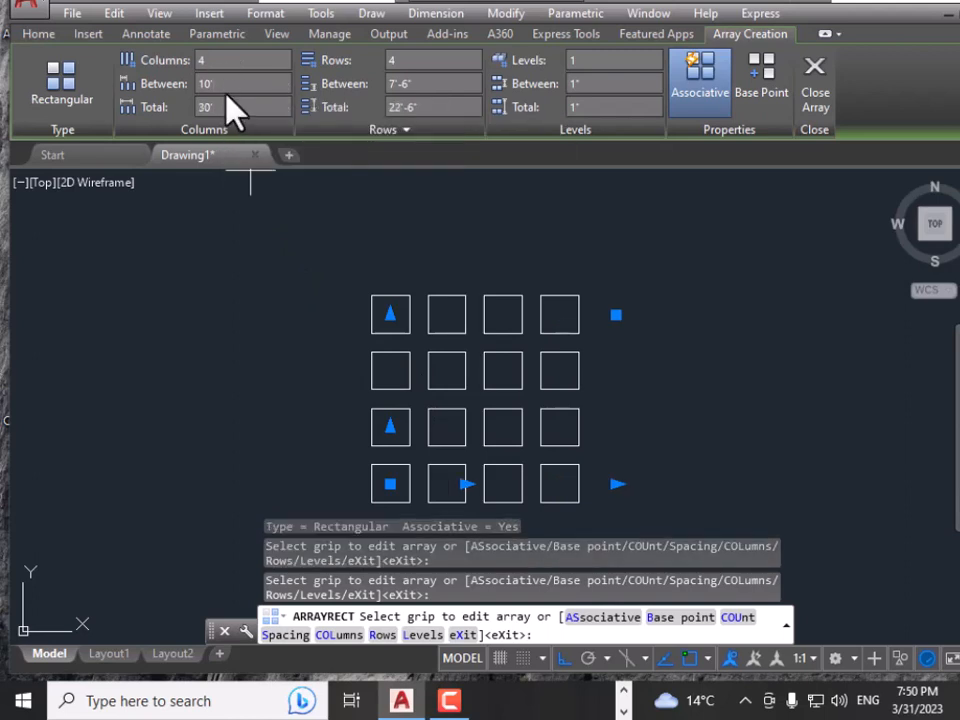
left_click(232, 107)
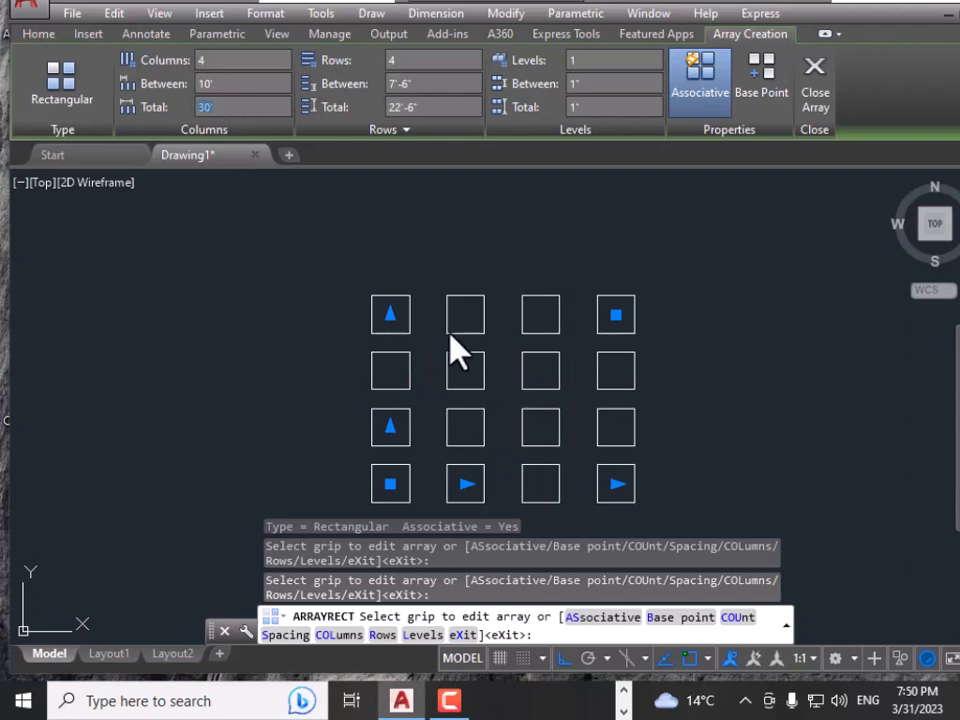
left_click(424, 86)
key("Return")
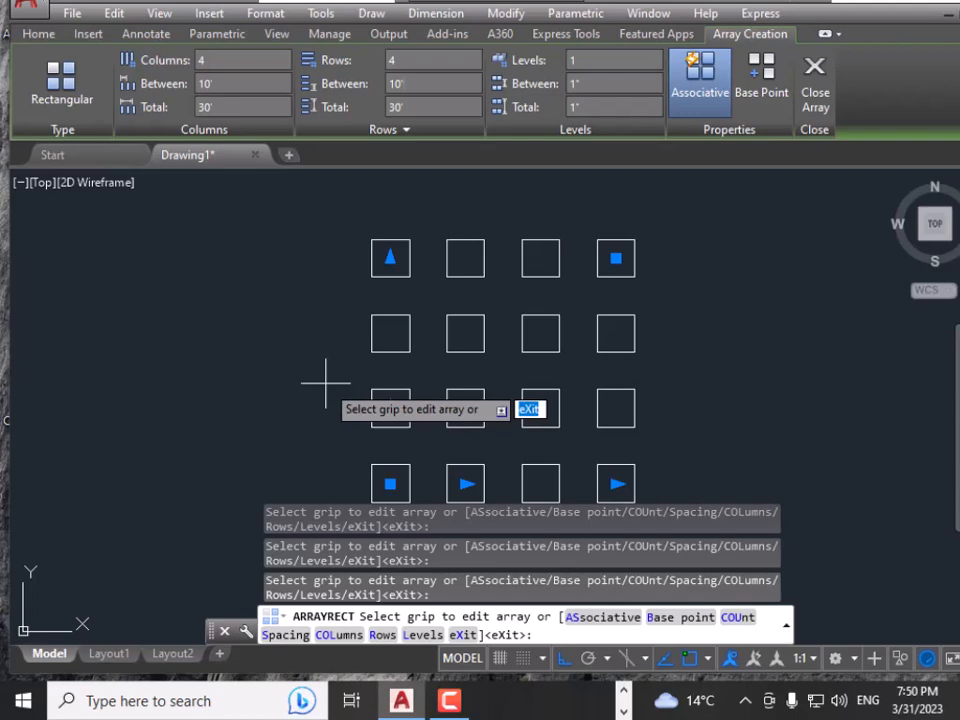
key("Escape")
Draw a small center-radius circle in the empty space to the right of the array of squares
scroll(499, 401, "down", 4)
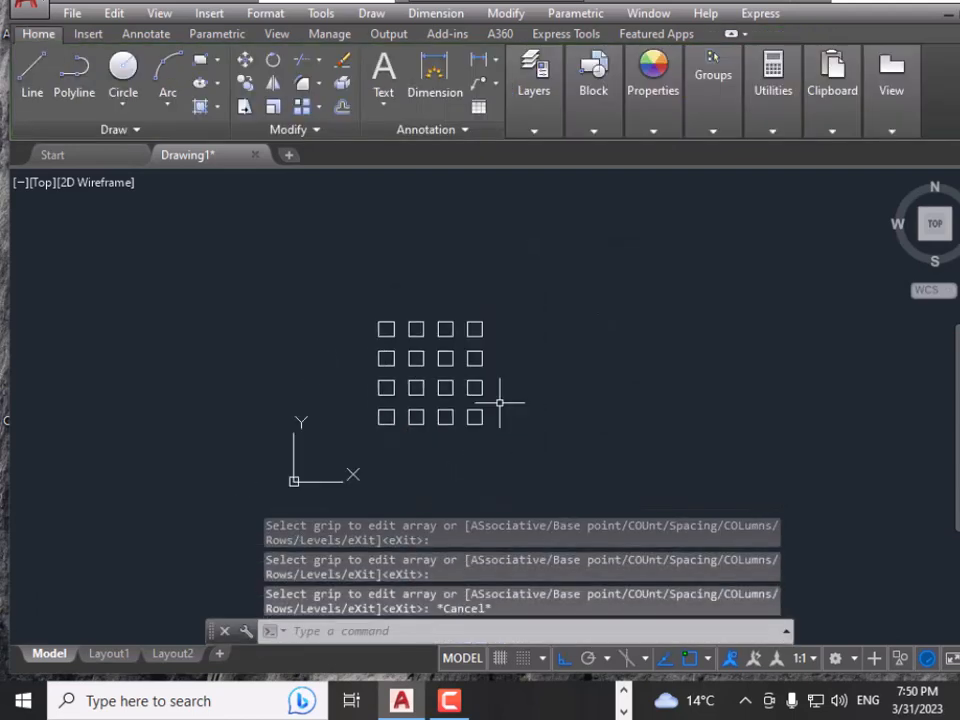
mouse_move(527, 416)
middle_mouse_down()
mouse_move(215, 428)
mouse_move(253, 411)
middle_mouse_up()
scroll(216, 428, "down", 2)
scroll(253, 410, "up", 2)
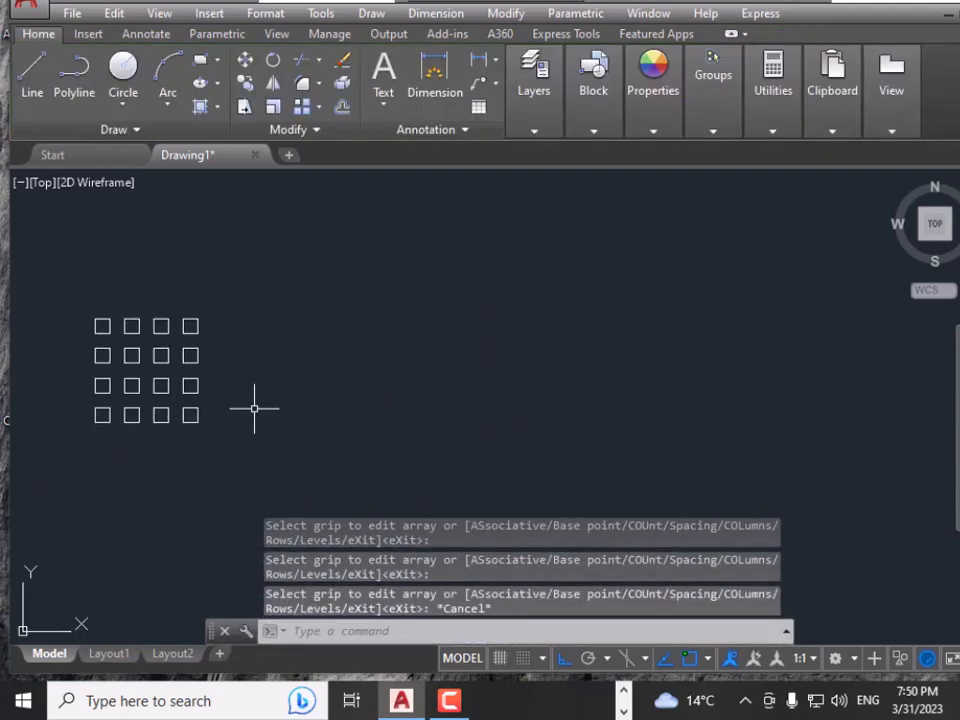
left_click(123, 104)
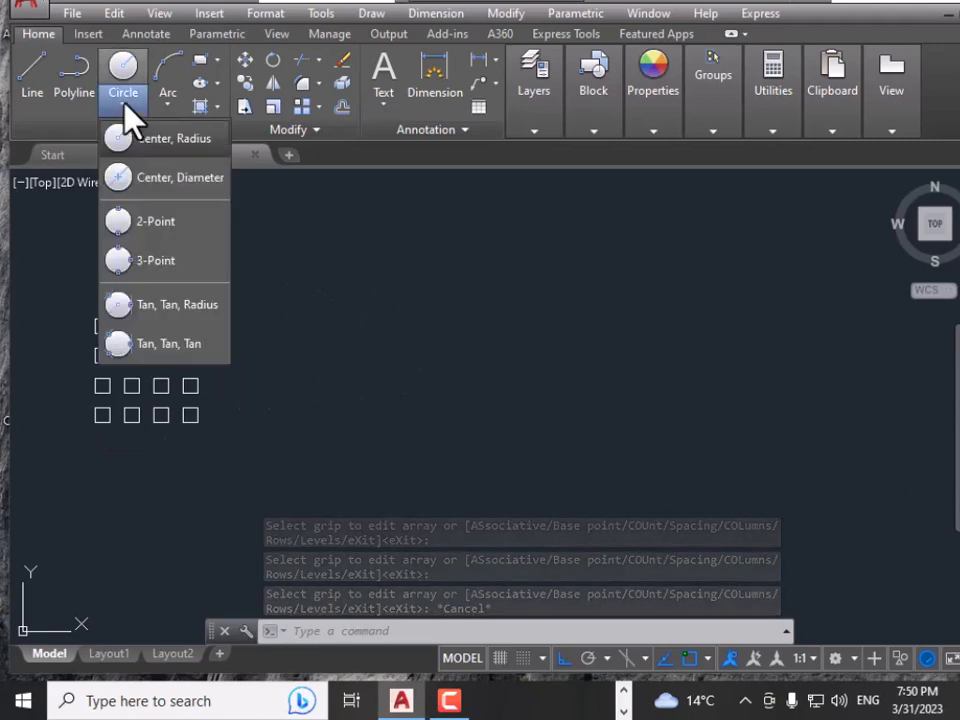
left_click(129, 139)
left_click(632, 379)
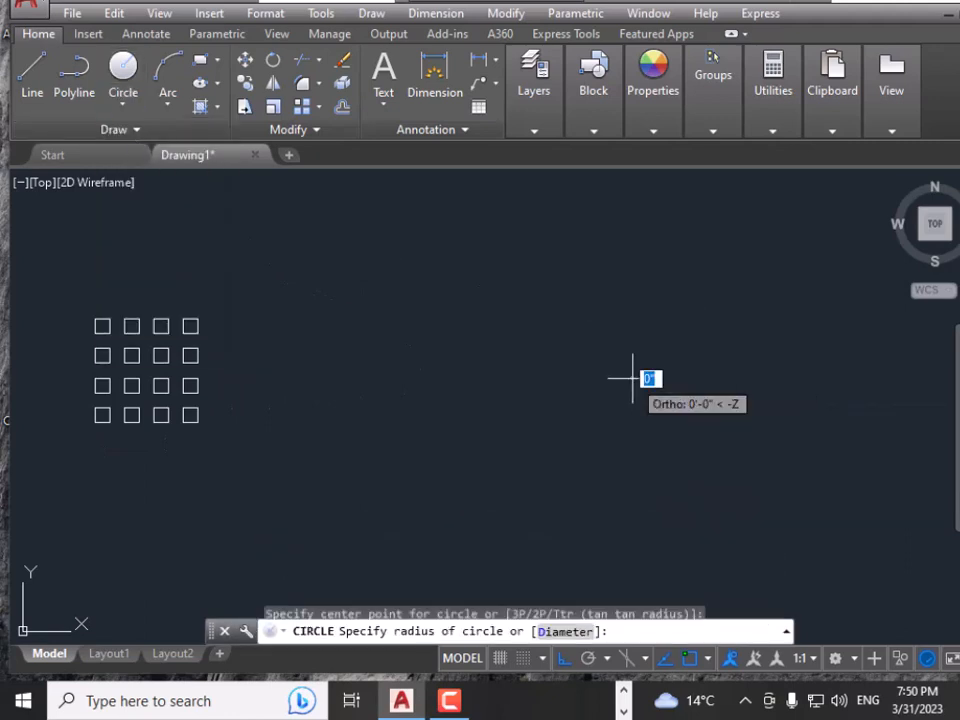
scroll(661, 390, "up", 4)
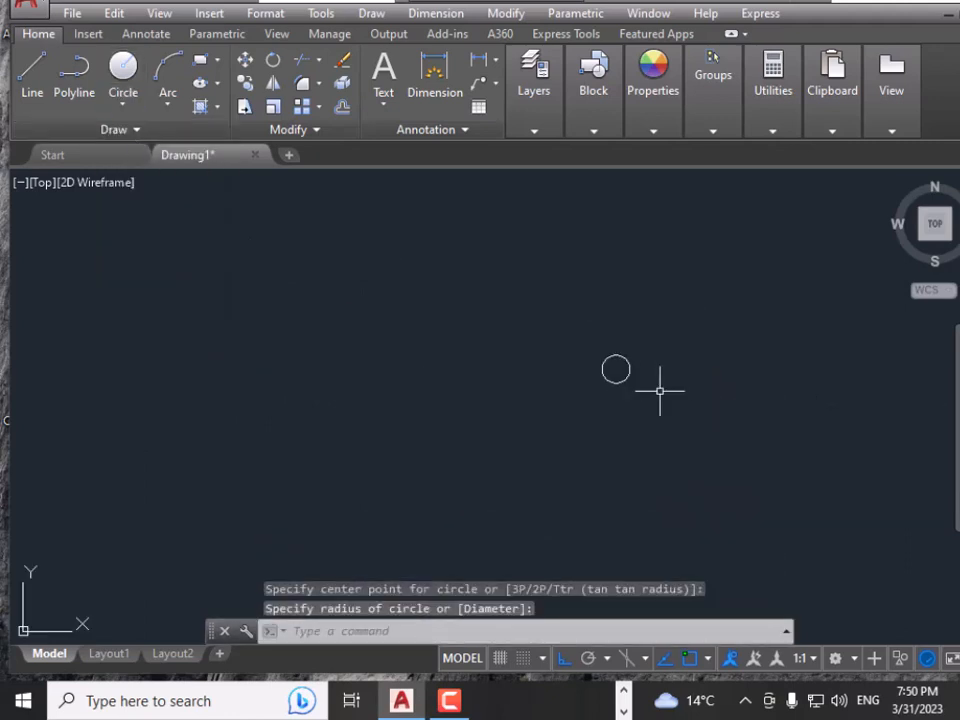
scroll(660, 390, "down", 2)
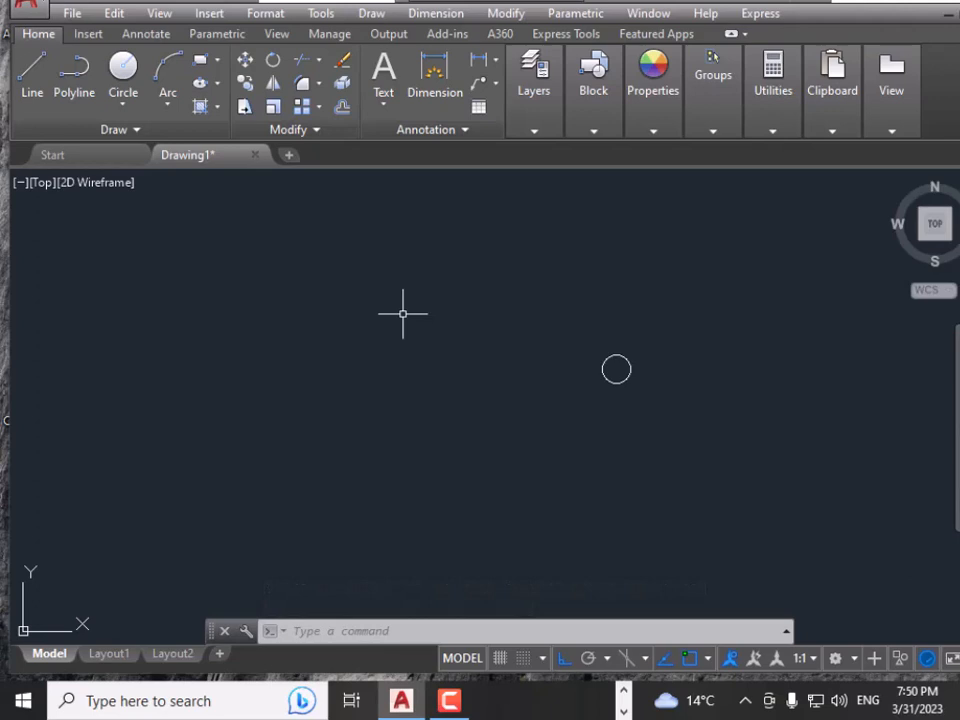
Draw a horizontal line from the circle's center out to the left, past the circle's edge
left_click(26, 90)
left_click(616, 370)
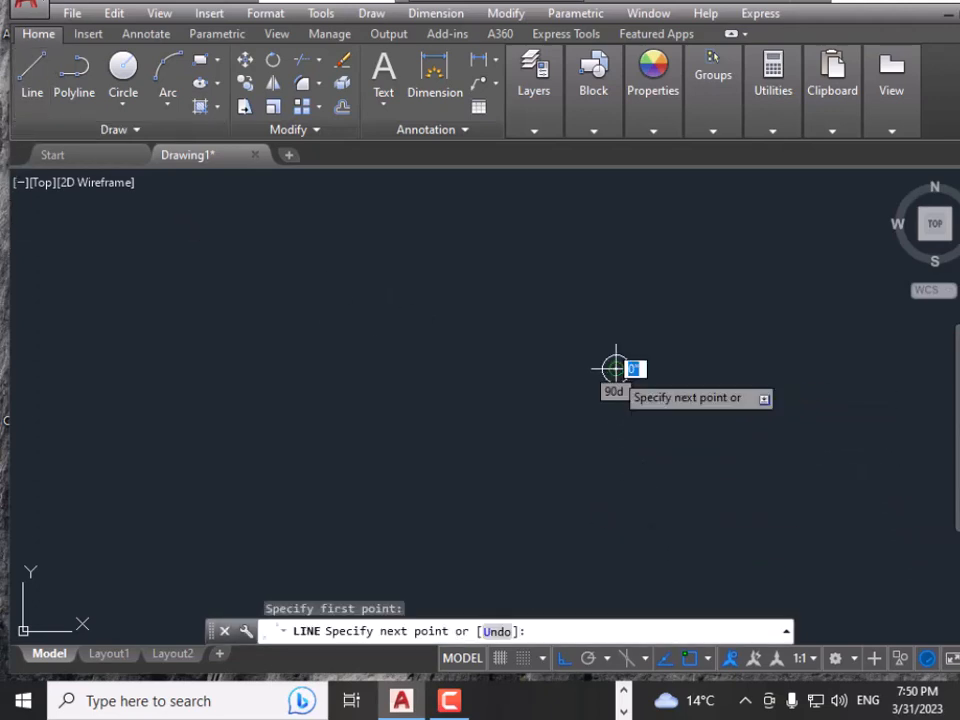
left_click(538, 369)
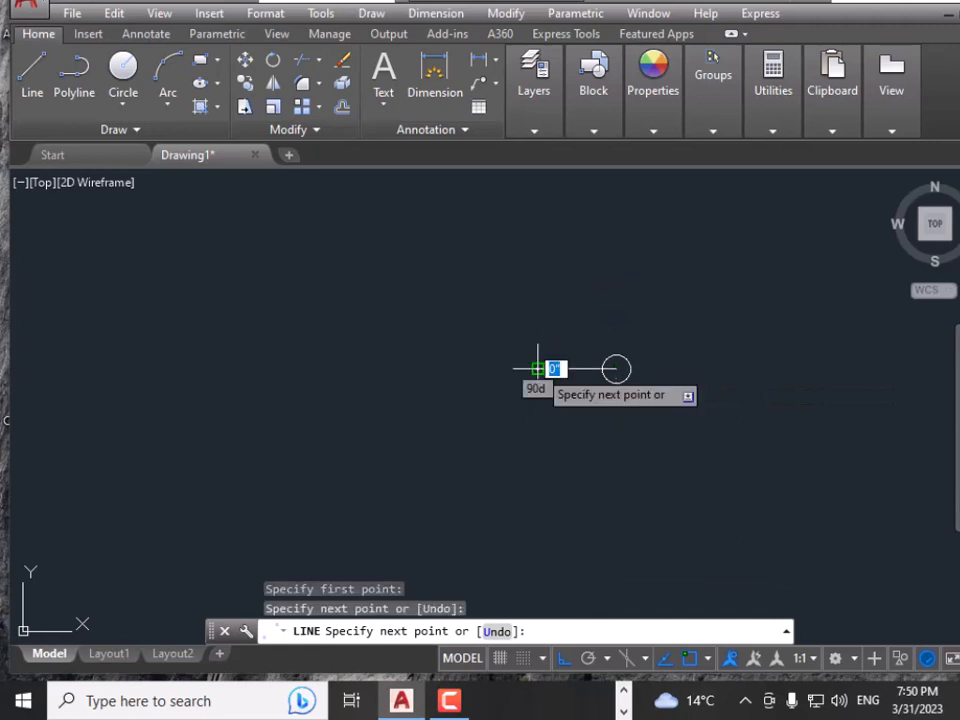
right_click(539, 390)
left_click(565, 401)
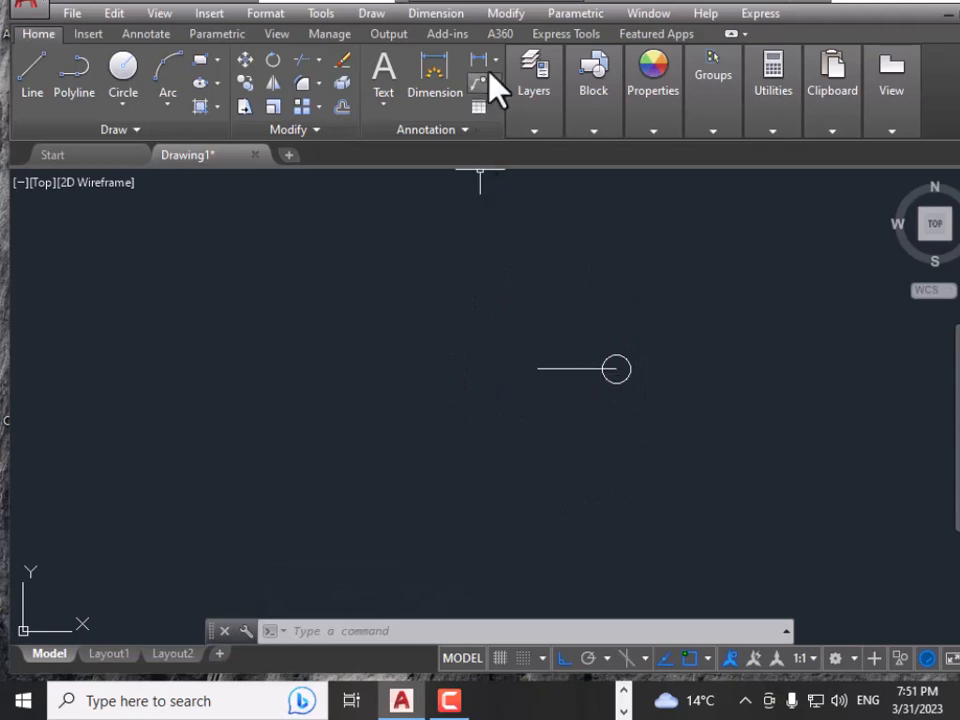
Create a polar array of the circle centered on the free left end of the line, with 10 items
left_click(506, 14)
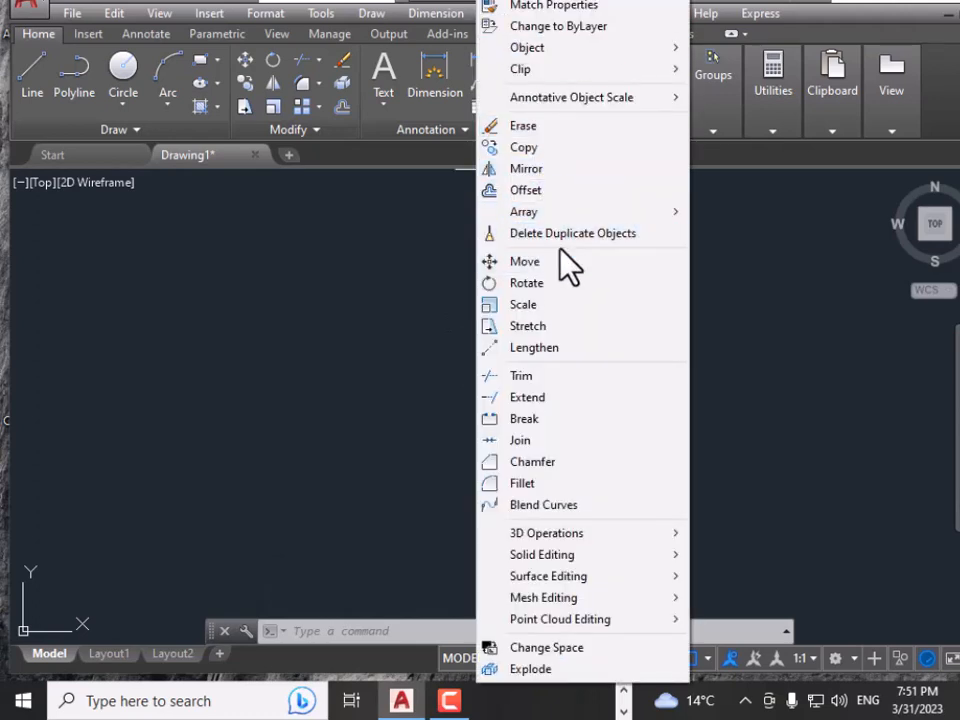
mouse_move(629, 211)
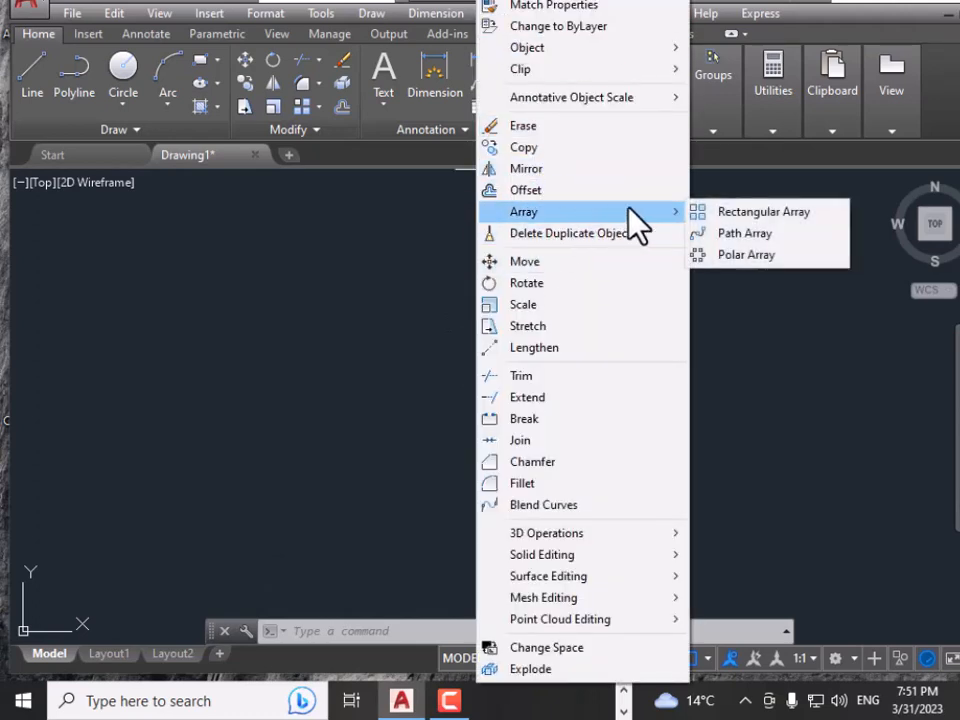
left_click(732, 263)
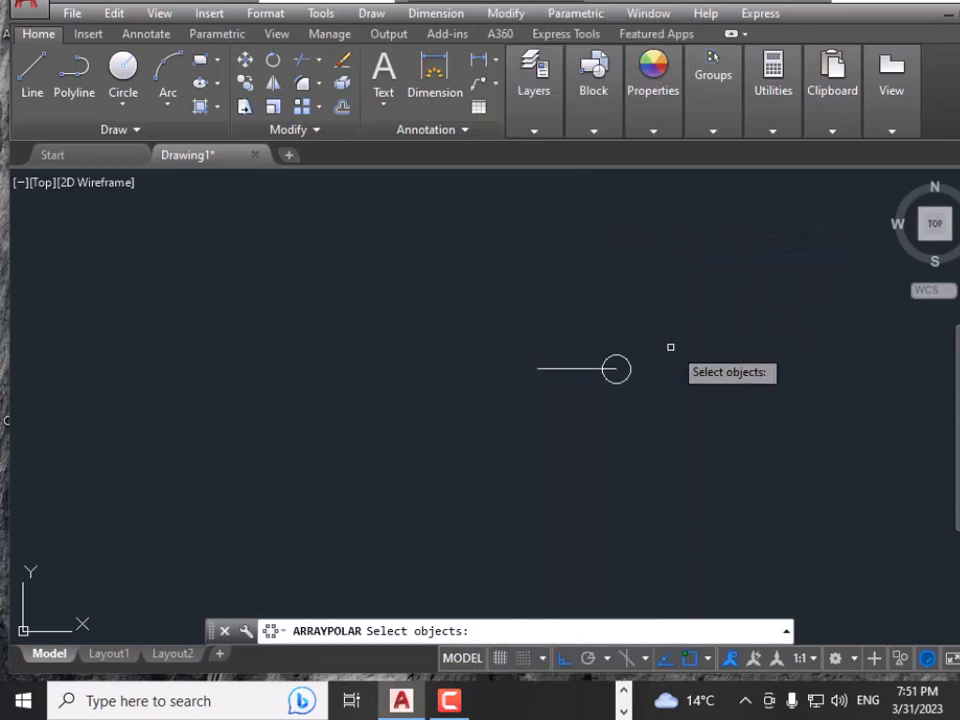
left_click(616, 369)
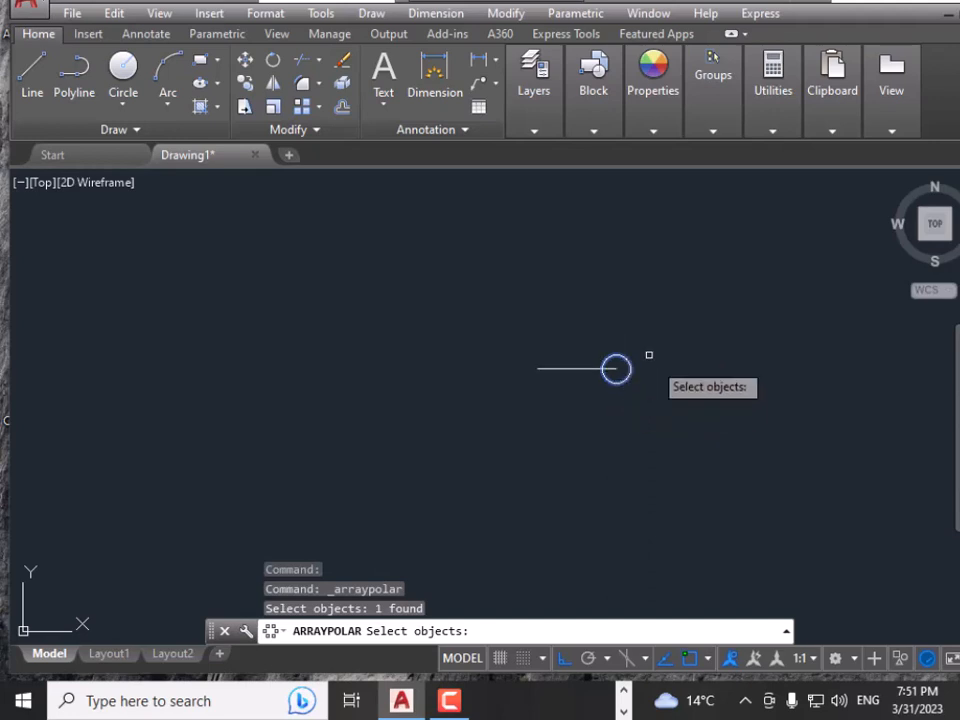
key("Return")
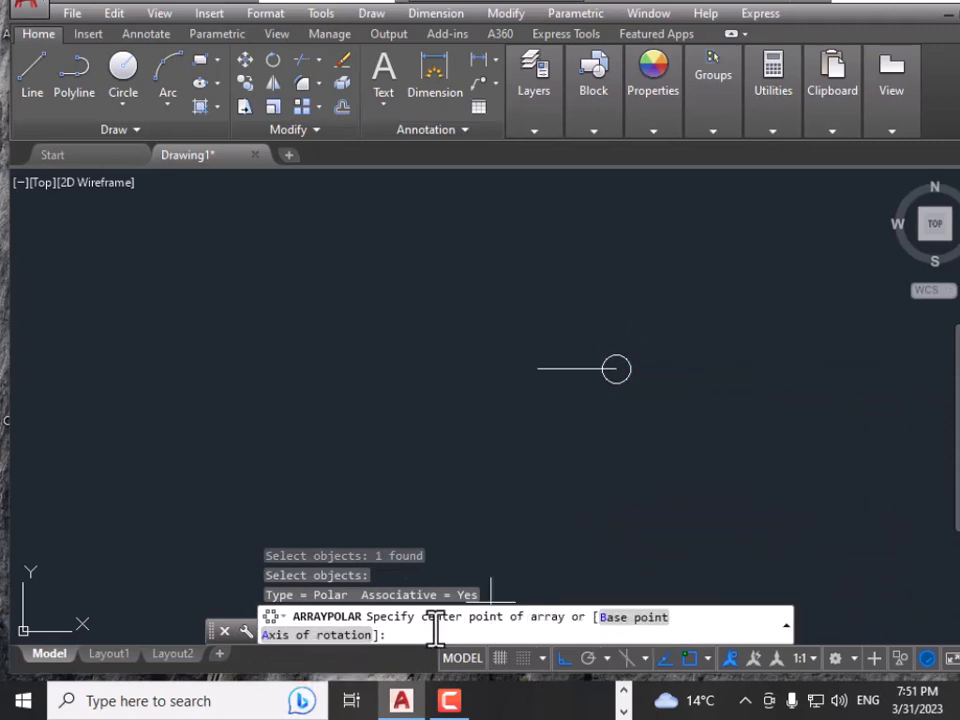
left_click(538, 369)
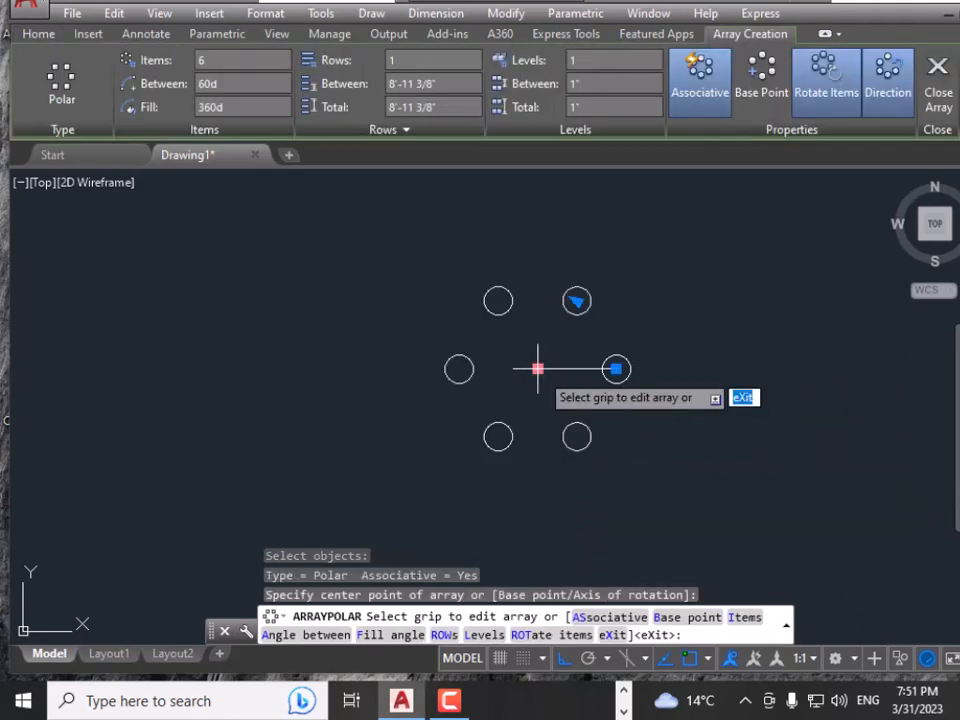
left_click(219, 60)
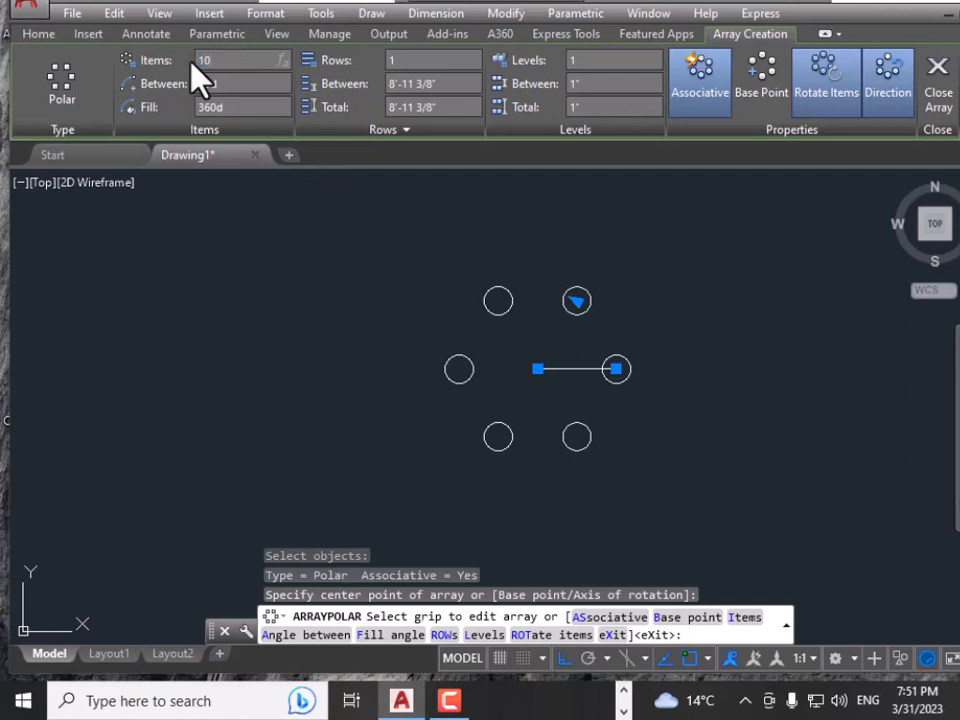
key("Return")
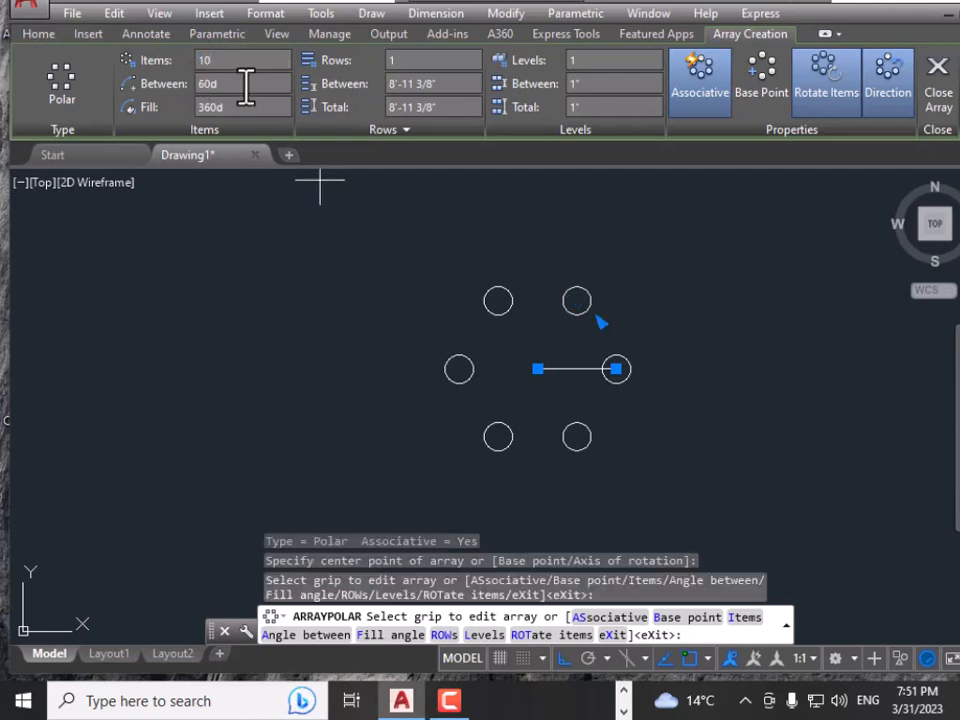
Set the circle array's fill angle to 180 degrees
left_click(246, 84)
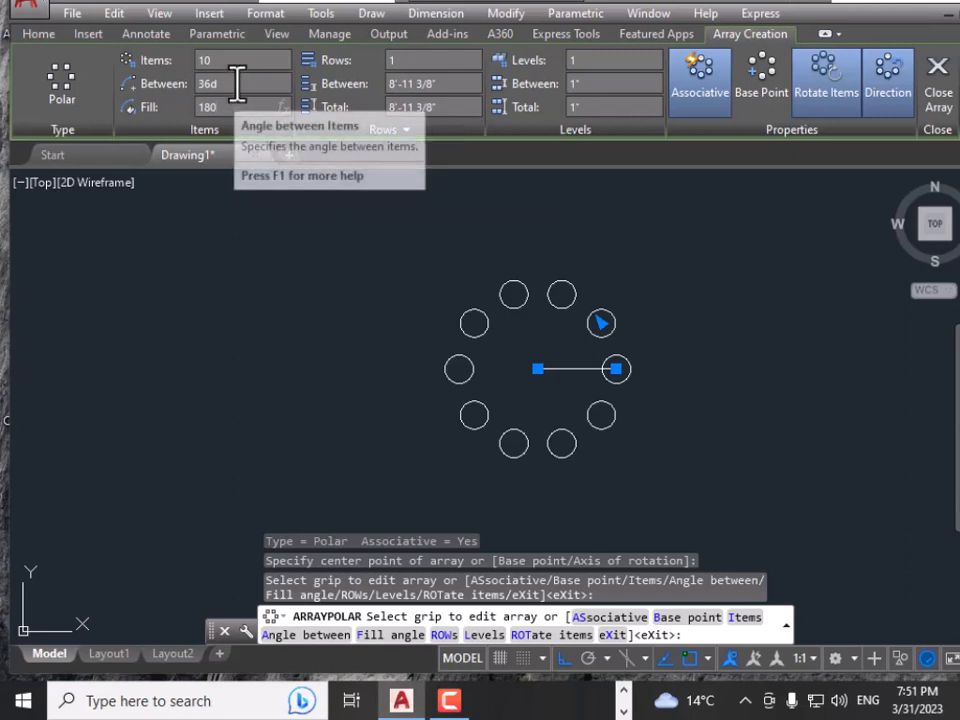
key("Return")
left_click(237, 83)
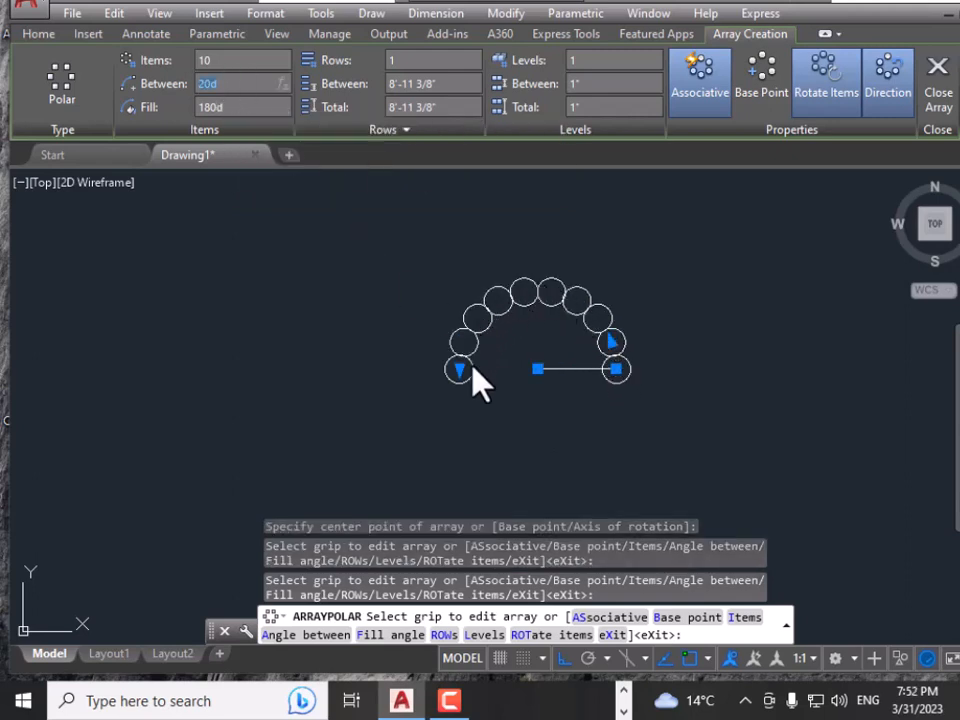
Set the circle array's fill angle to 360 degrees and end the array command
left_click(228, 106)
type("360")
key("Return")
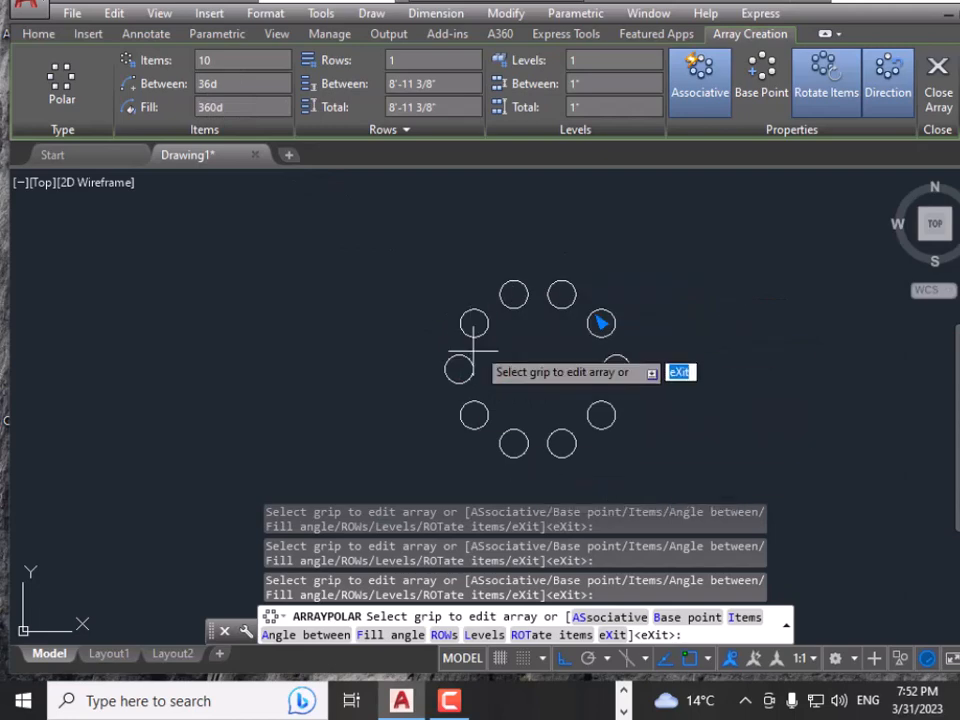
right_click(407, 279)
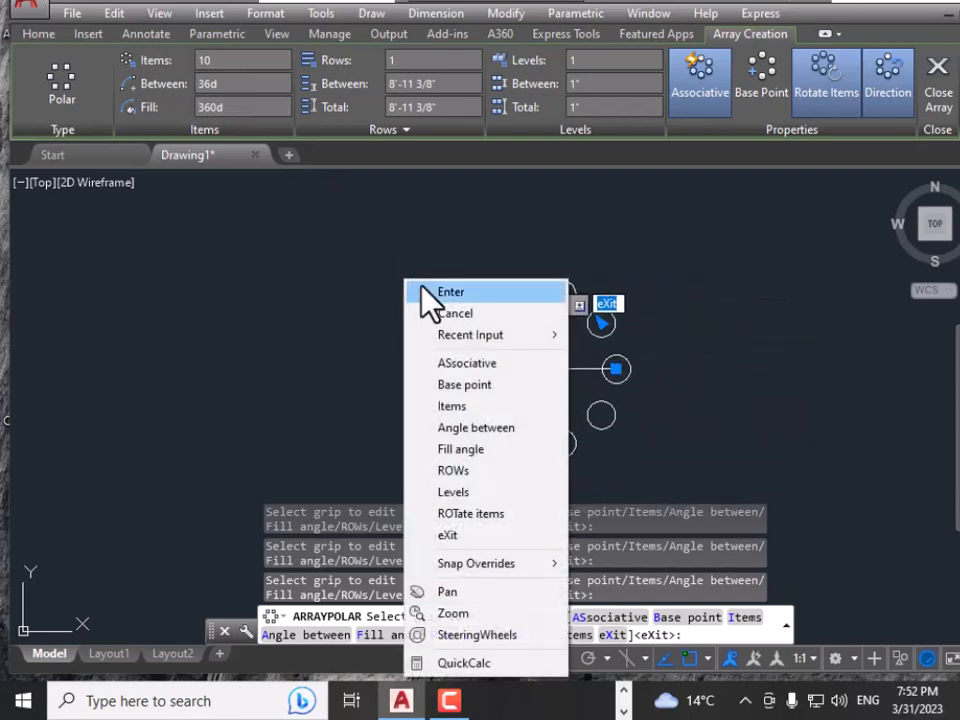
left_click(422, 288)
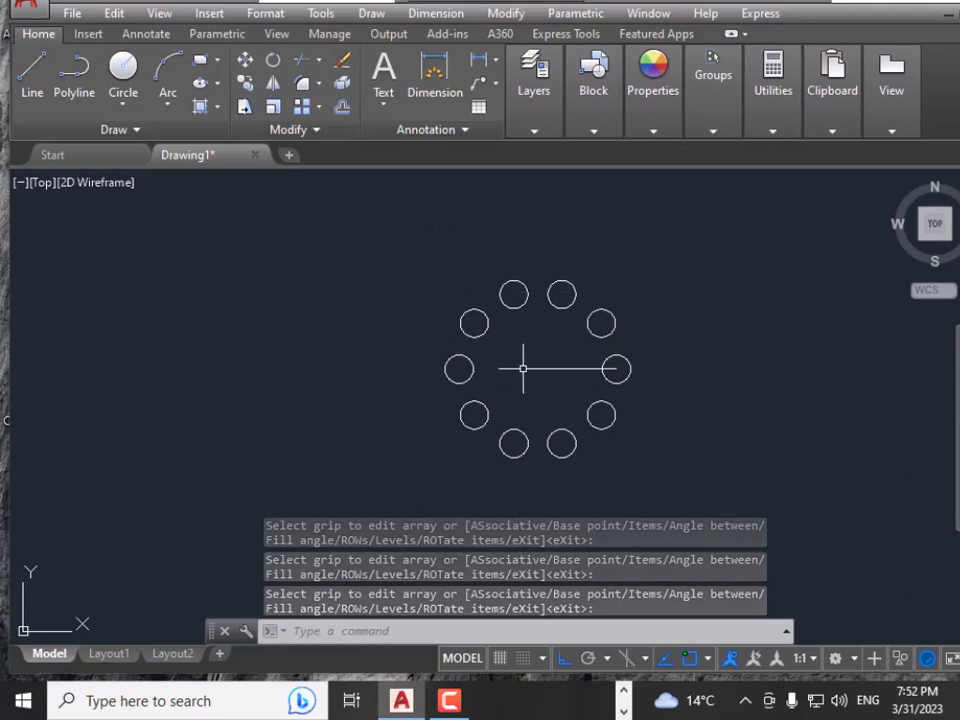
Create a 10-item polar array of the line about its endpoint at the center of the ring of circles
right_click(455, 239)
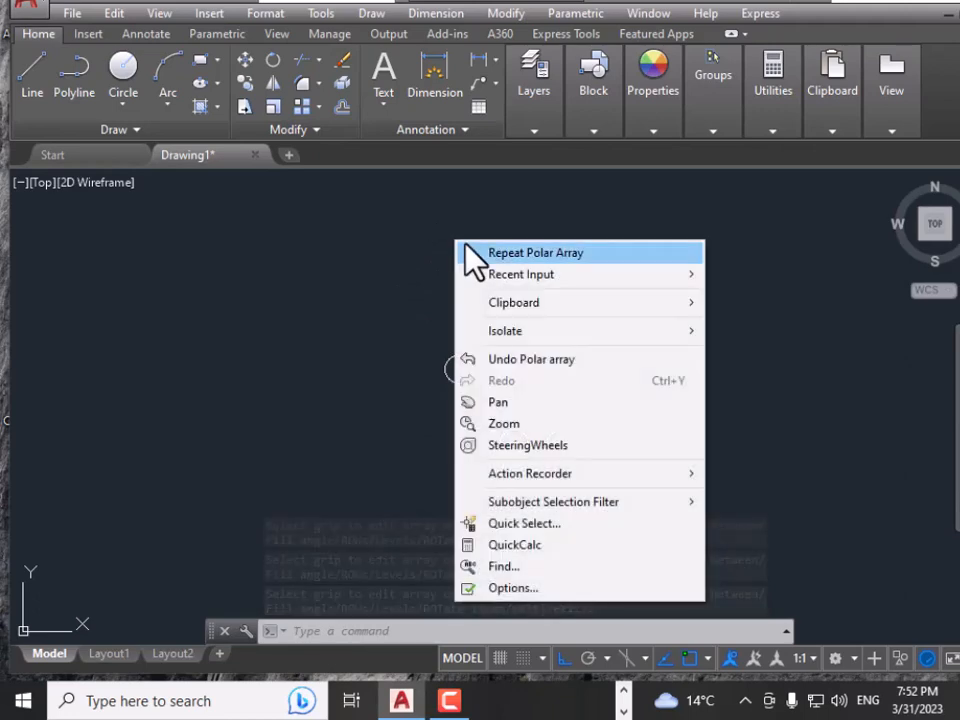
left_click(482, 254)
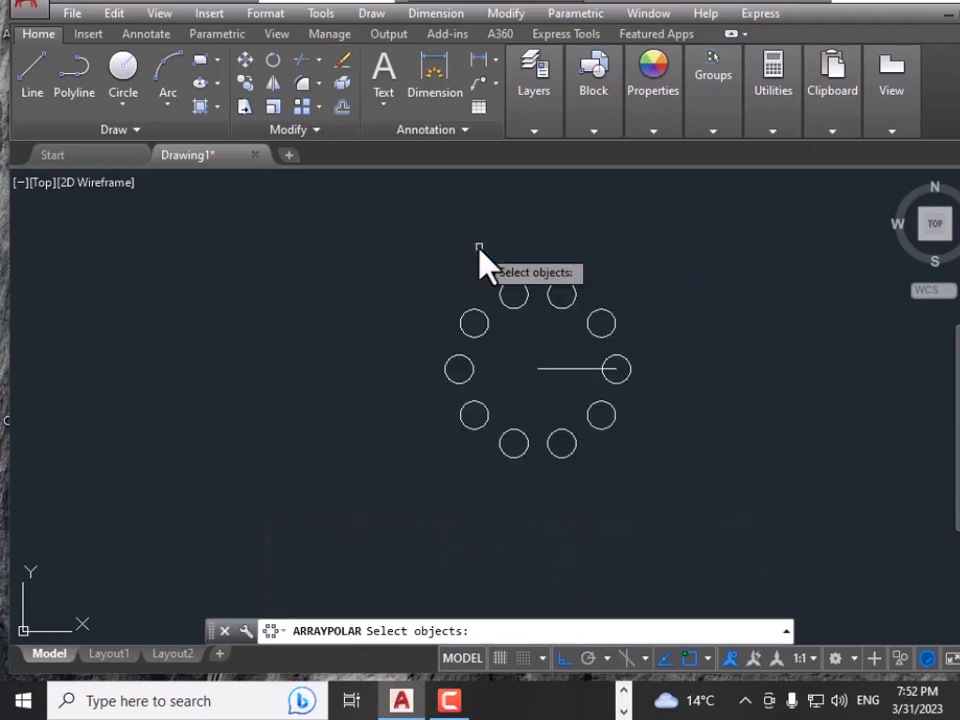
left_click(583, 367)
key("Return")
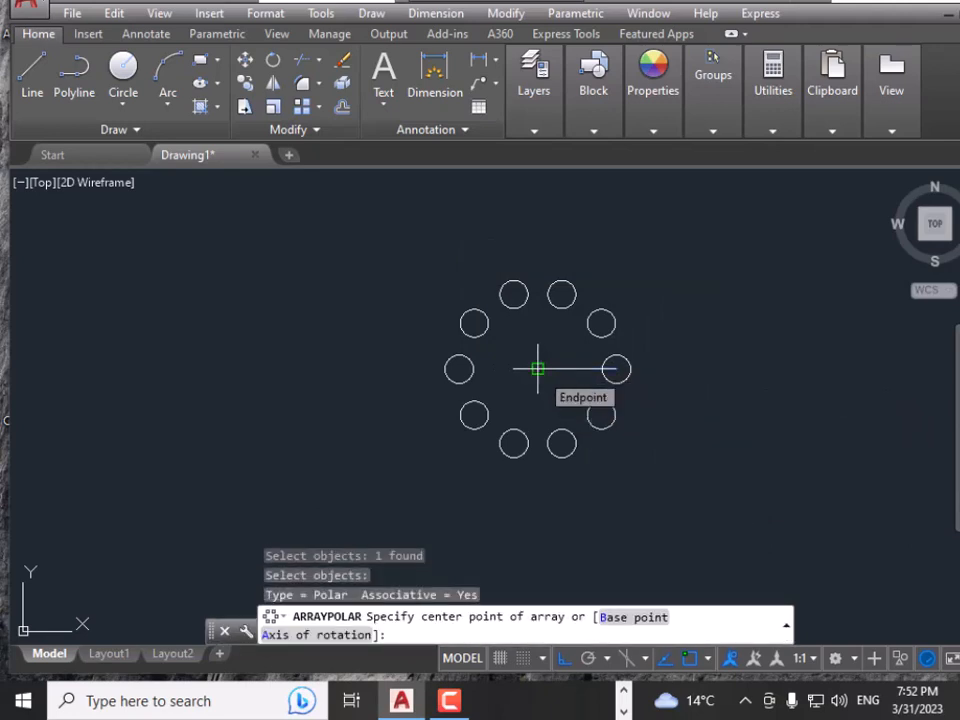
left_click(538, 369)
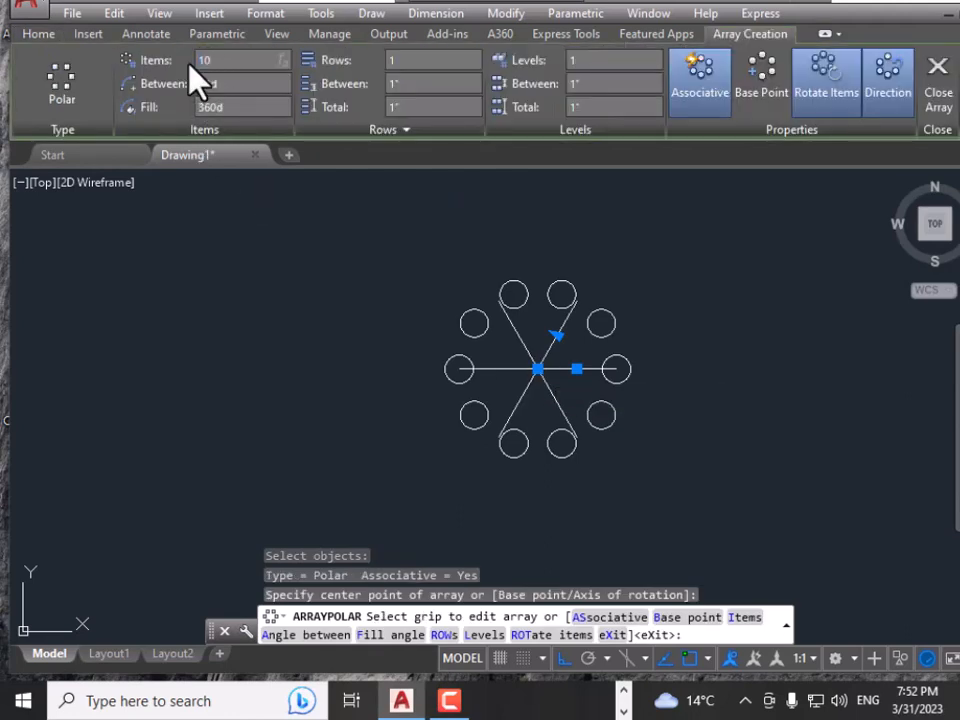
key("Return")
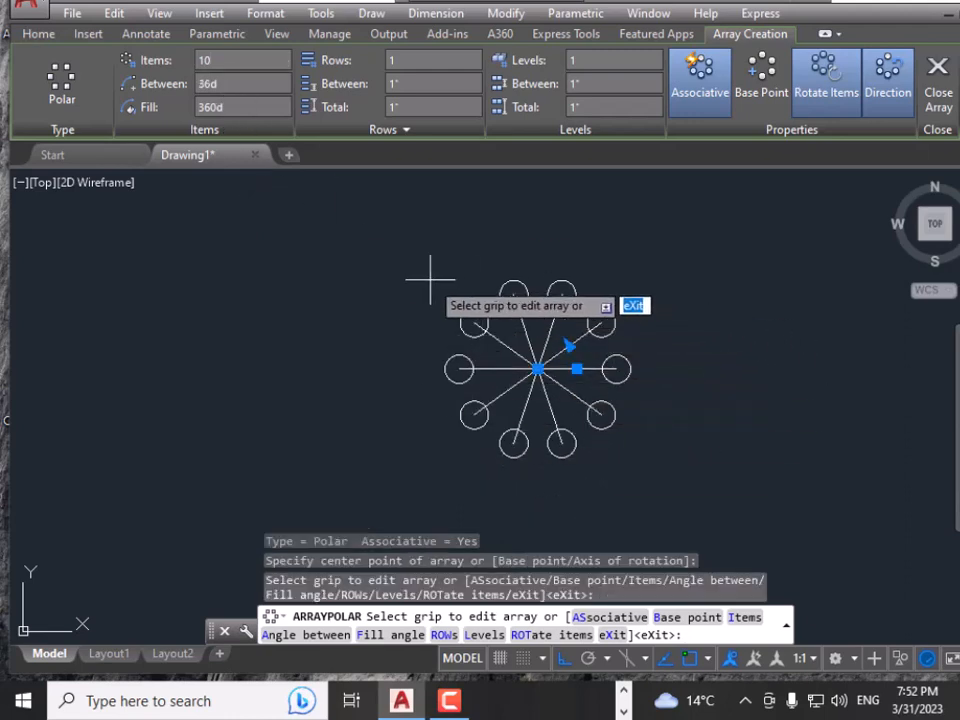
key("Escape")
Draw a stepped polyline of five alternating horizontal and vertical segments, rising to the right, in the empty space right of the polar array
scroll(429, 279, "down", 5)
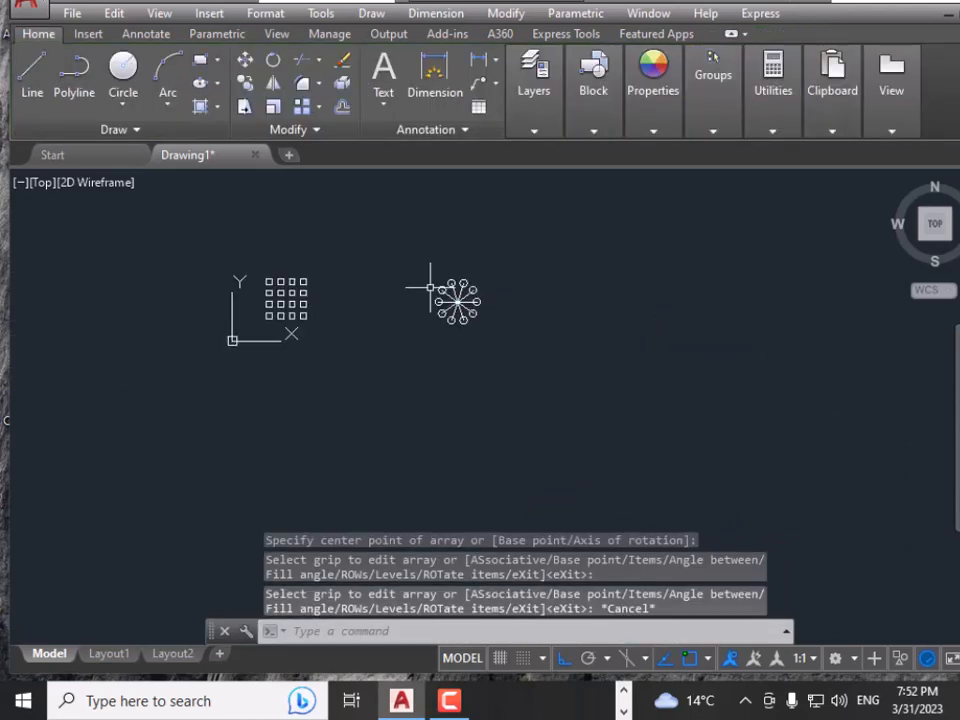
scroll(466, 333, "up", 2)
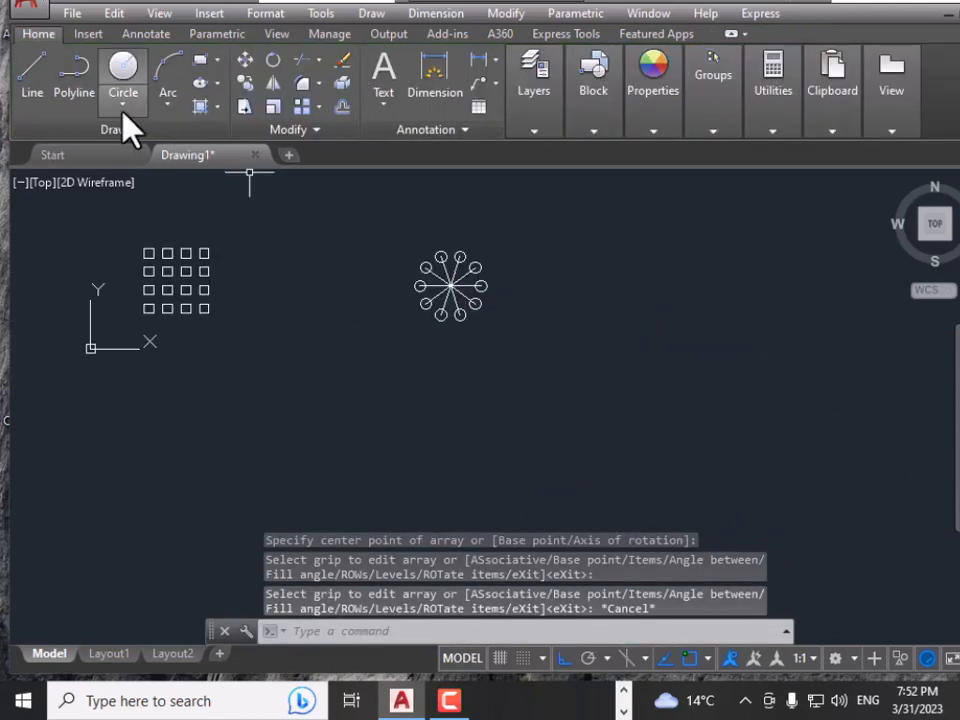
left_click(80, 98)
left_click(583, 517)
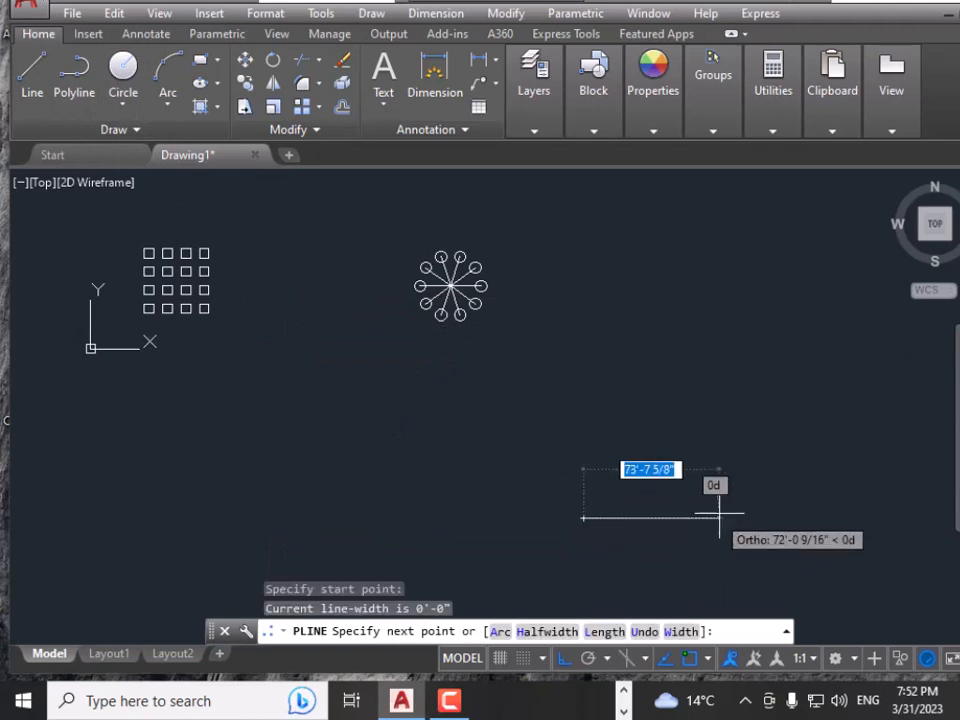
left_click(719, 405)
left_click(764, 405)
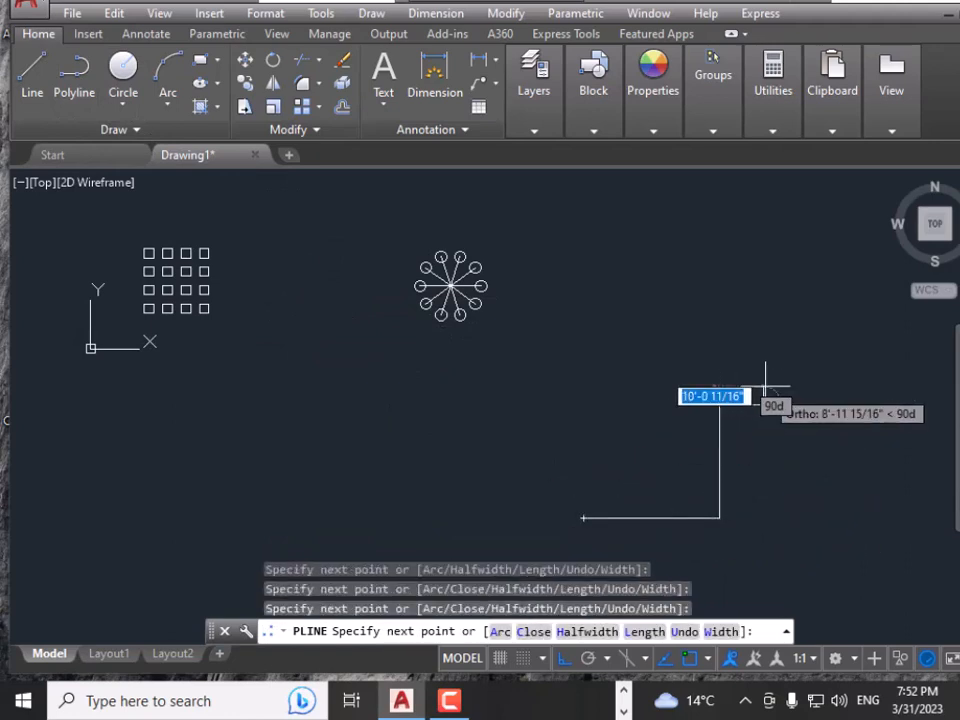
left_click(786, 263)
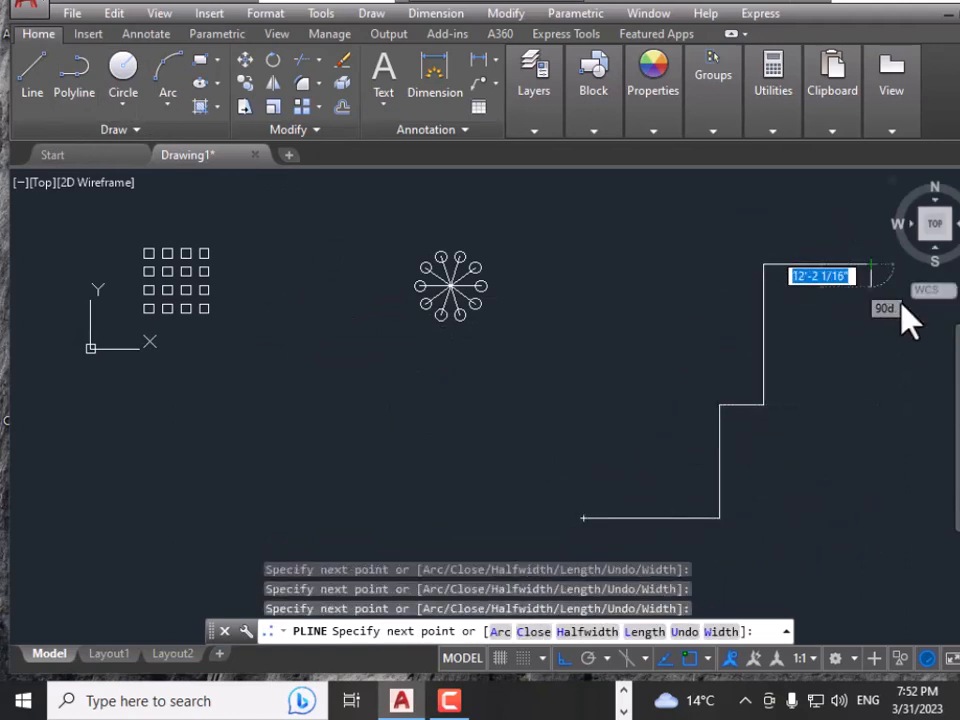
key("Return")
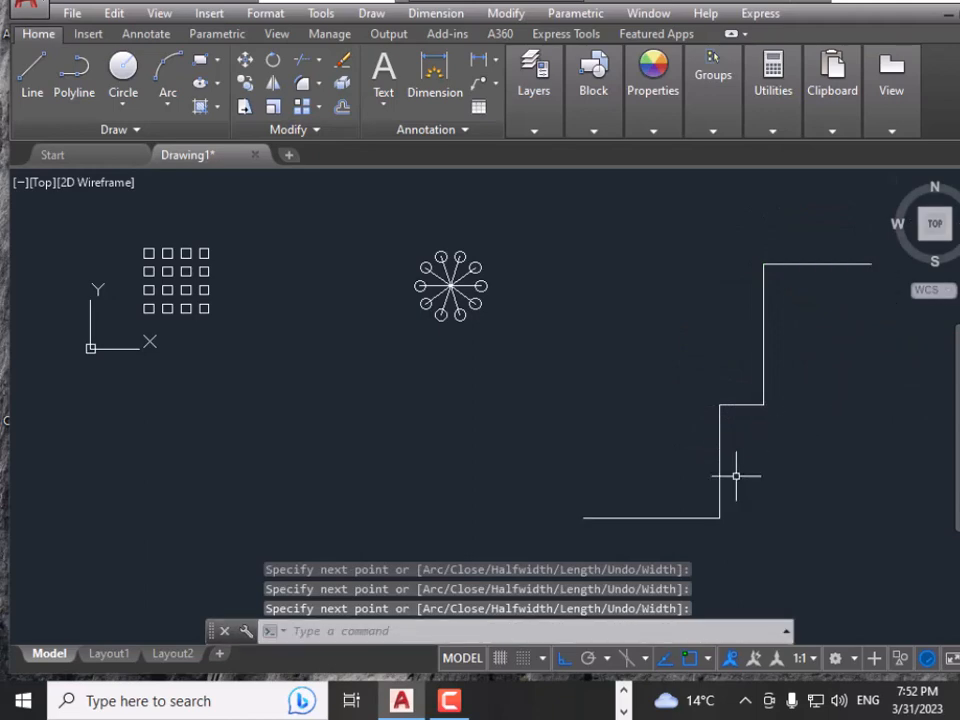
Draw a small rectangle just below the polyline, with its upper-left corner on the polyline's lower-left endpoint
left_click(200, 62)
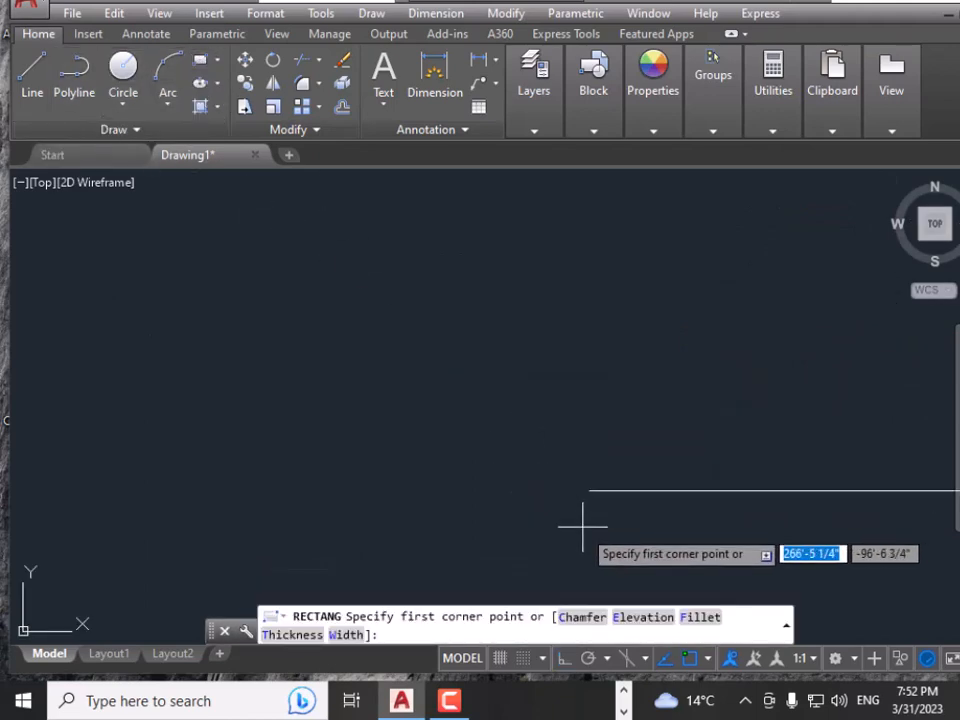
left_click(590, 491)
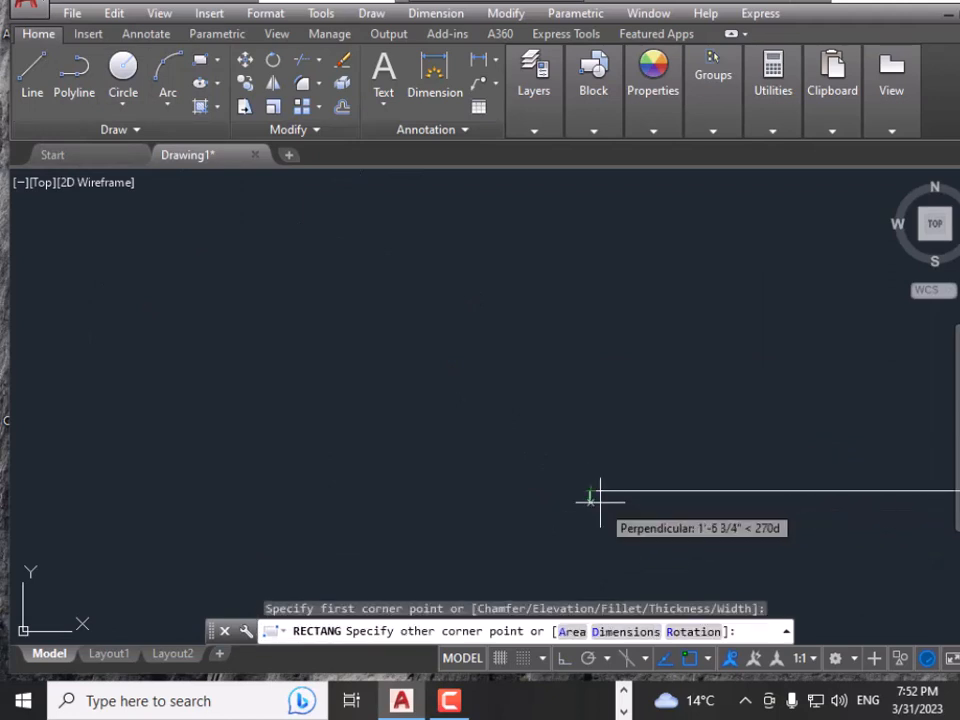
left_click(610, 507)
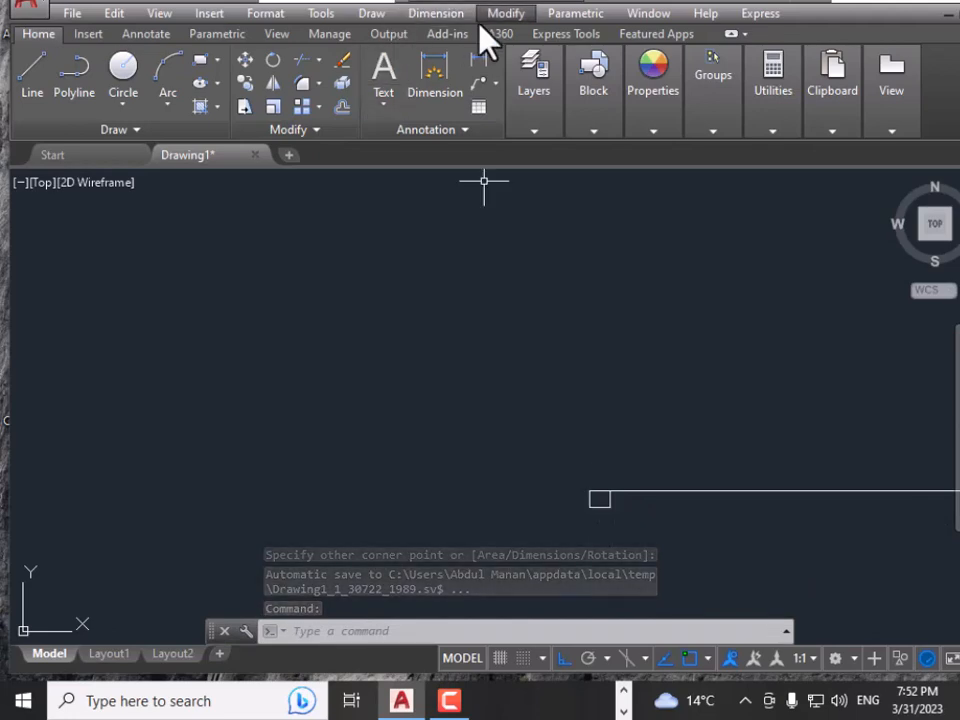
Create a path array of the small rectangle along the stepped polyline
left_click(505, 13)
mouse_move(553, 213)
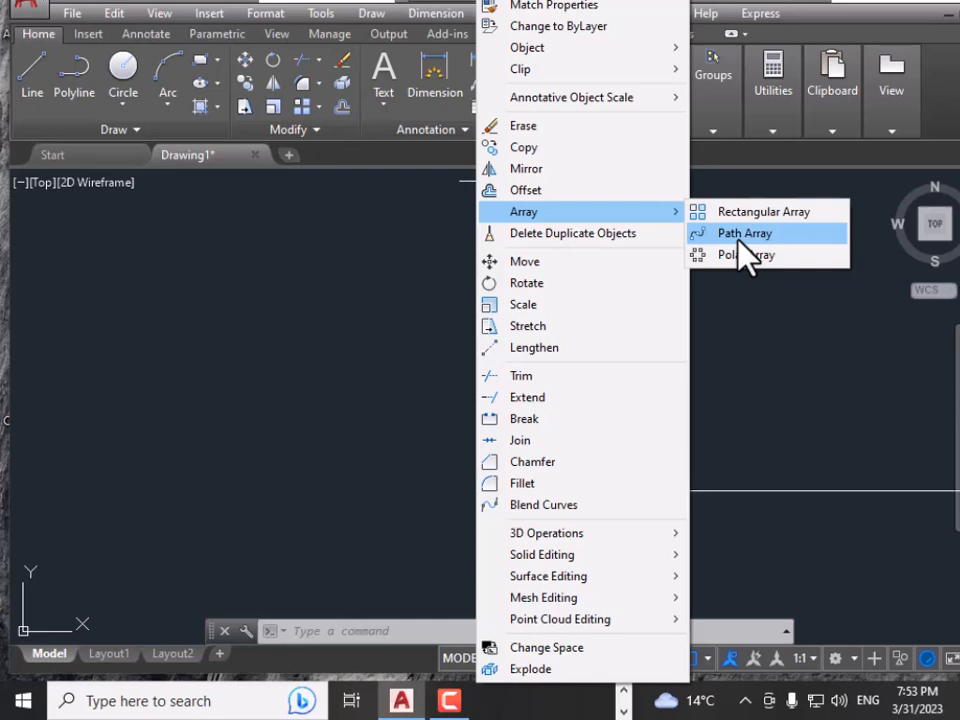
left_click(738, 240)
scroll(720, 334, "down", 5)
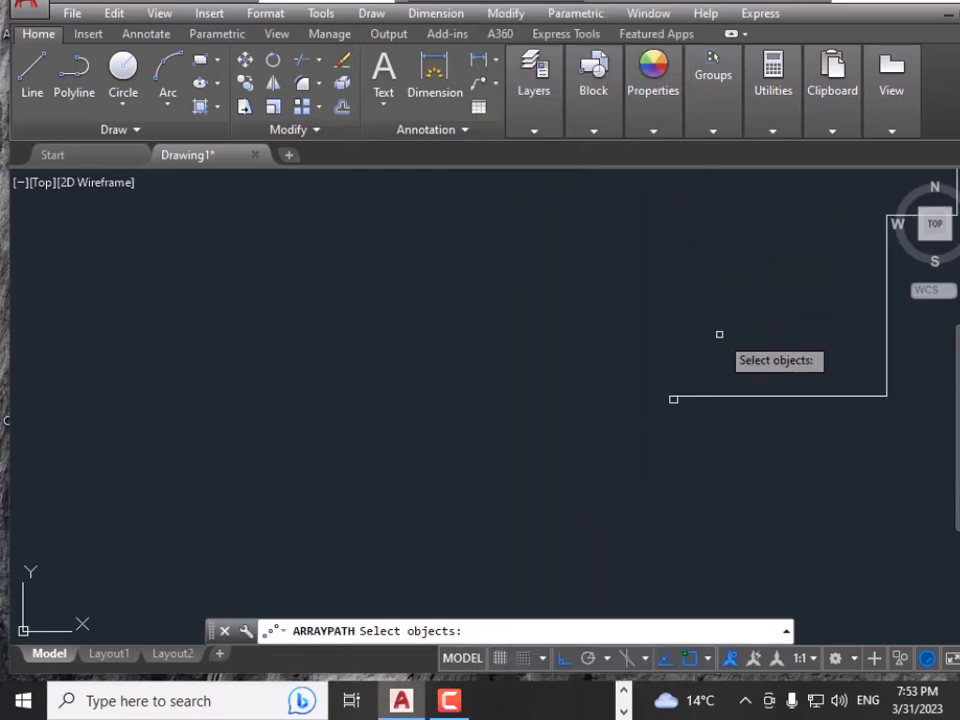
middle_click_drag(696, 418, 390, 428)
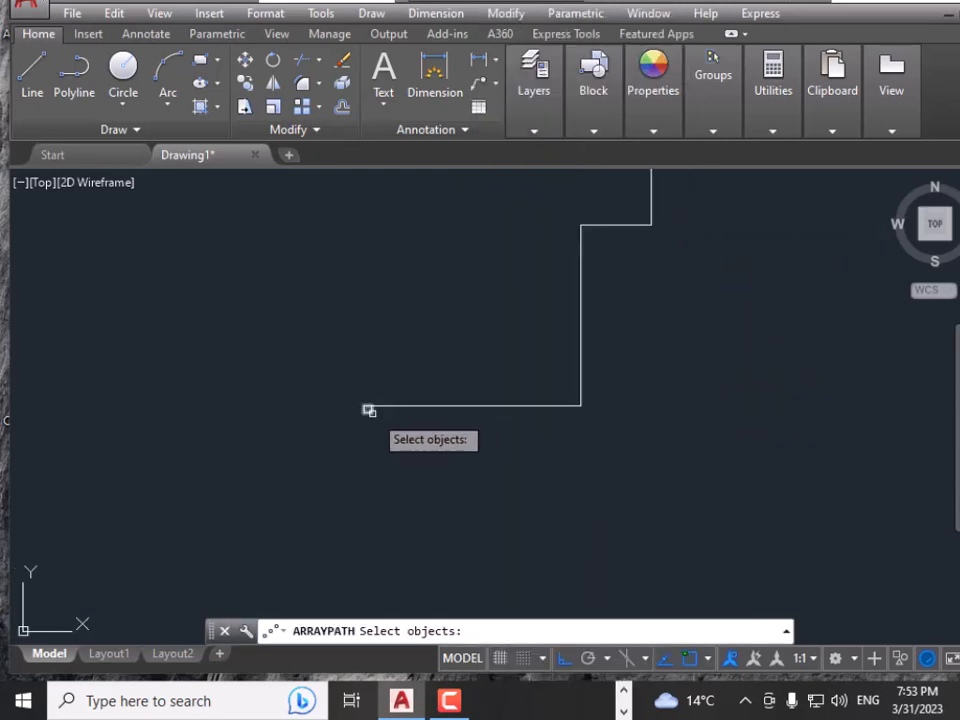
scroll(368, 409, "up", 4)
left_click(369, 411)
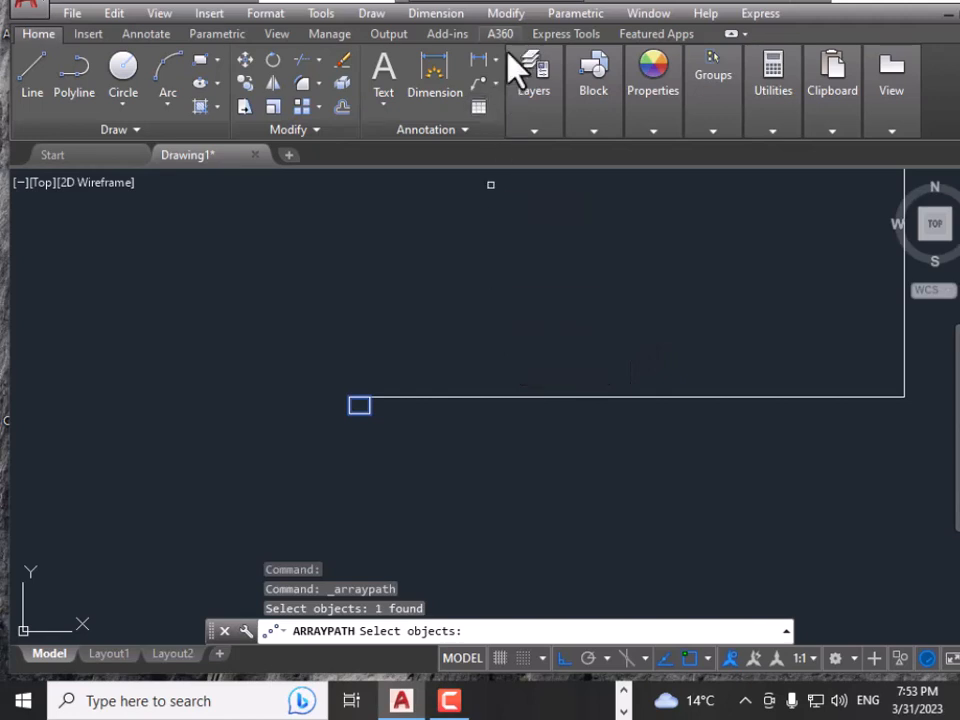
key("Return")
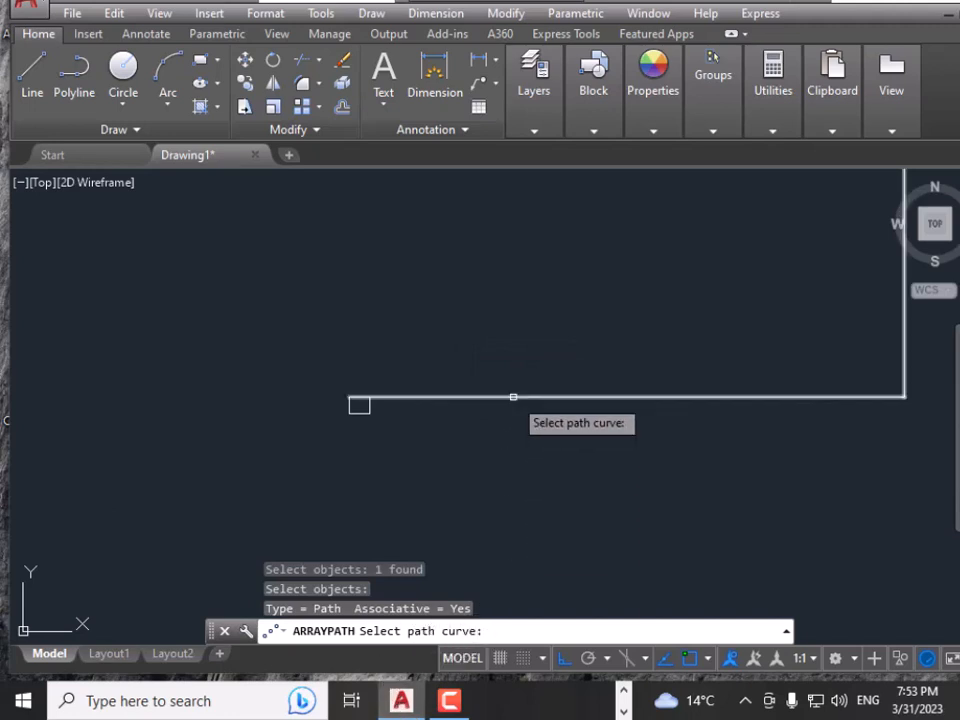
left_click(359, 404)
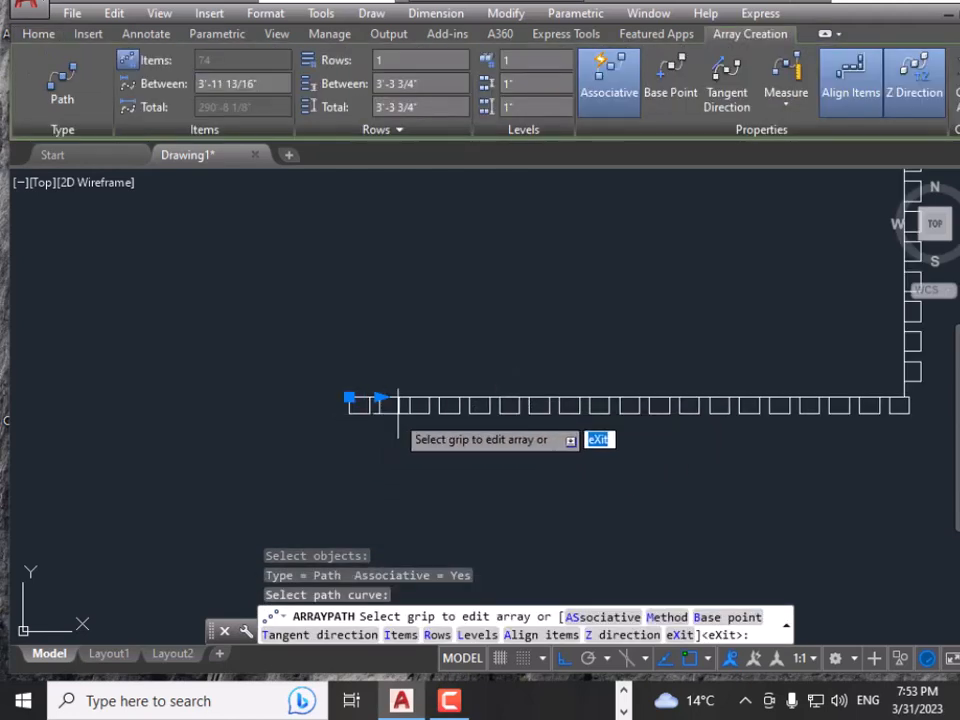
scroll(844, 403, "down", 4)
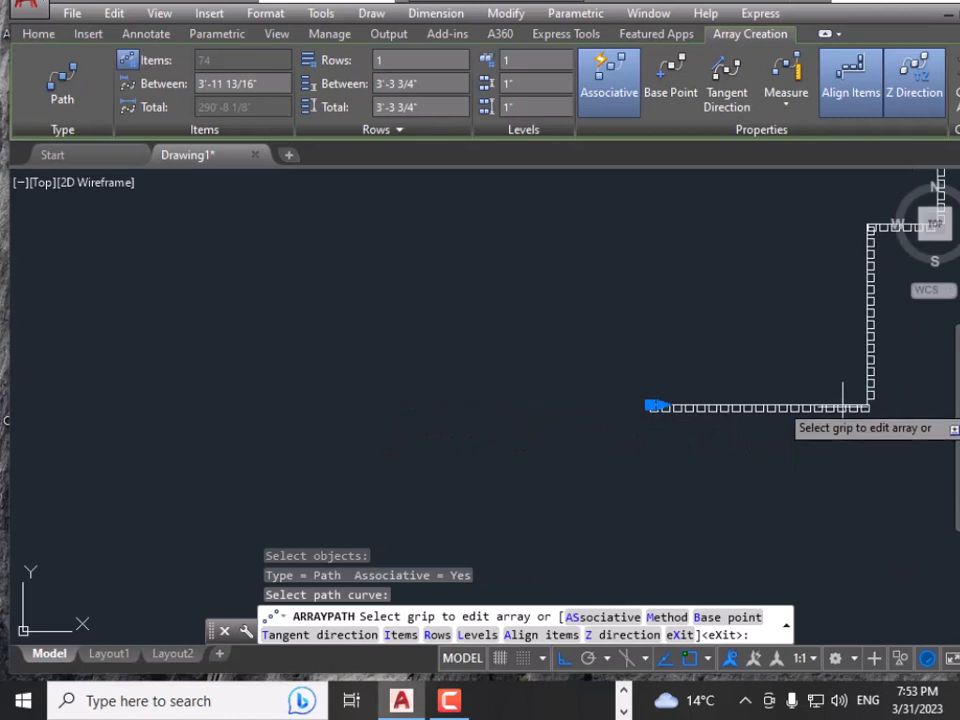
mouse_move(796, 368)
middle_mouse_down()
mouse_move(607, 444)
mouse_move(399, 506)
middle_mouse_up()
scroll(435, 388, "down", 5)
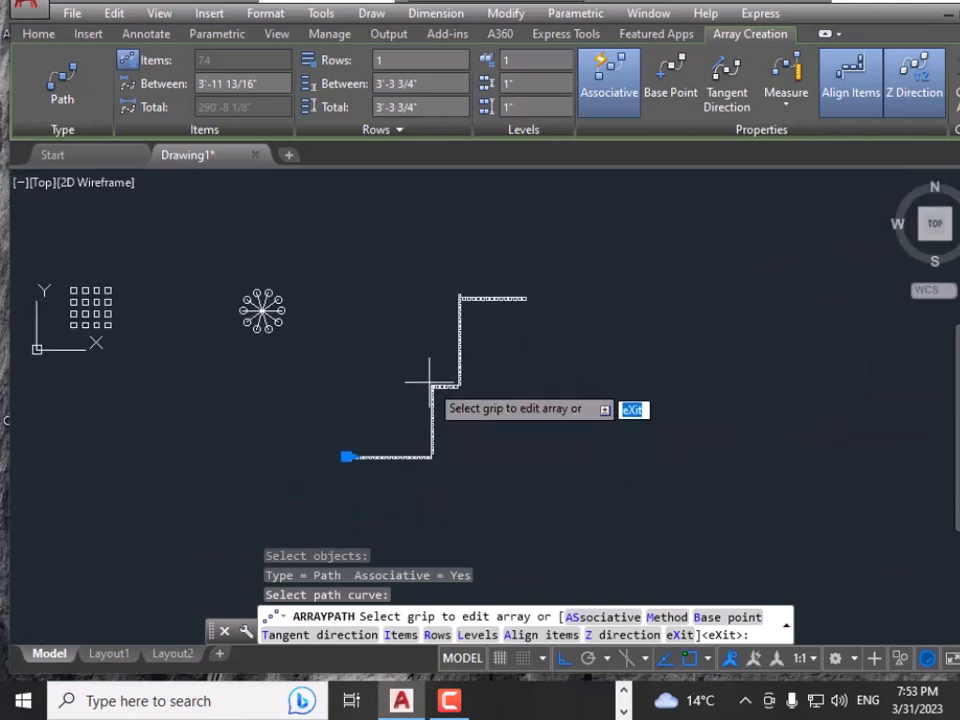
Set the spacing between items of the path array to 10' and finish the array
scroll(430, 365, "up", 5)
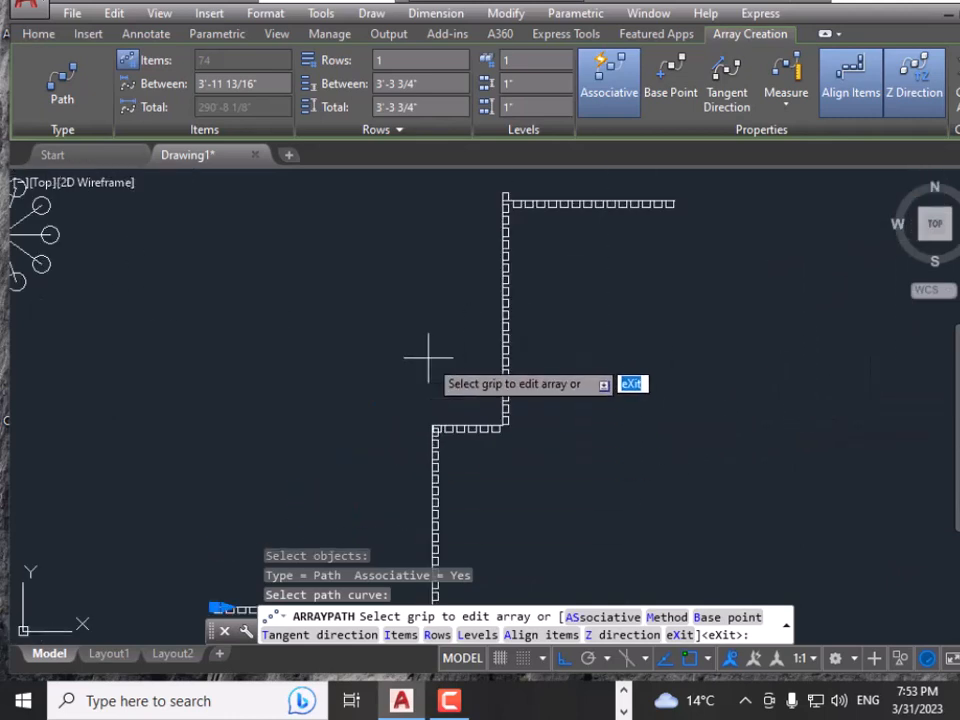
left_click(245, 84)
type("10")
key("Return")
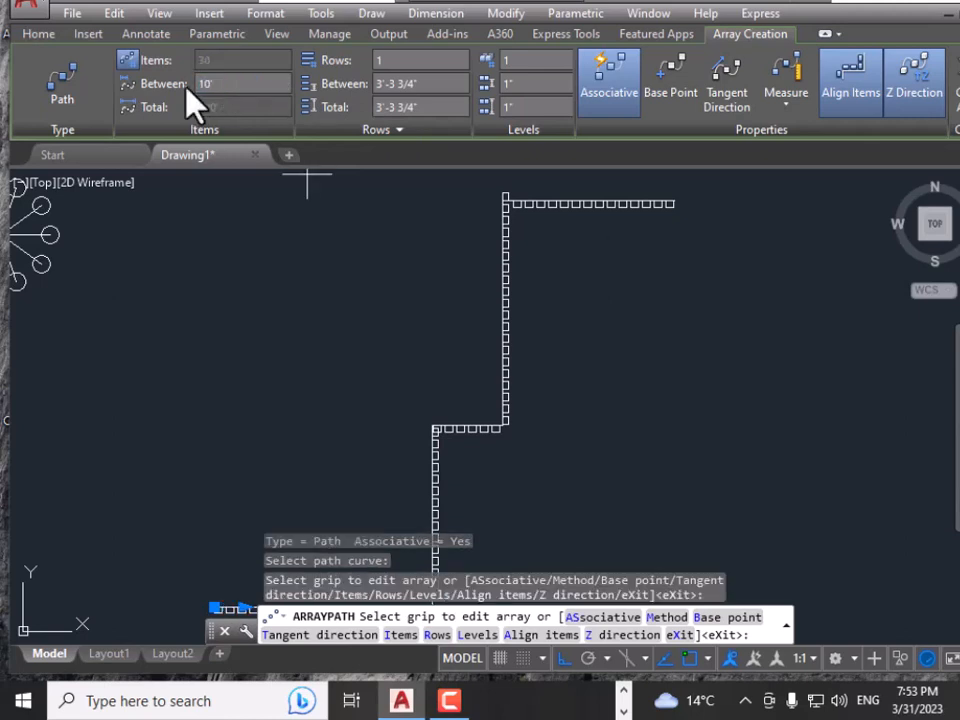
left_click(420, 61)
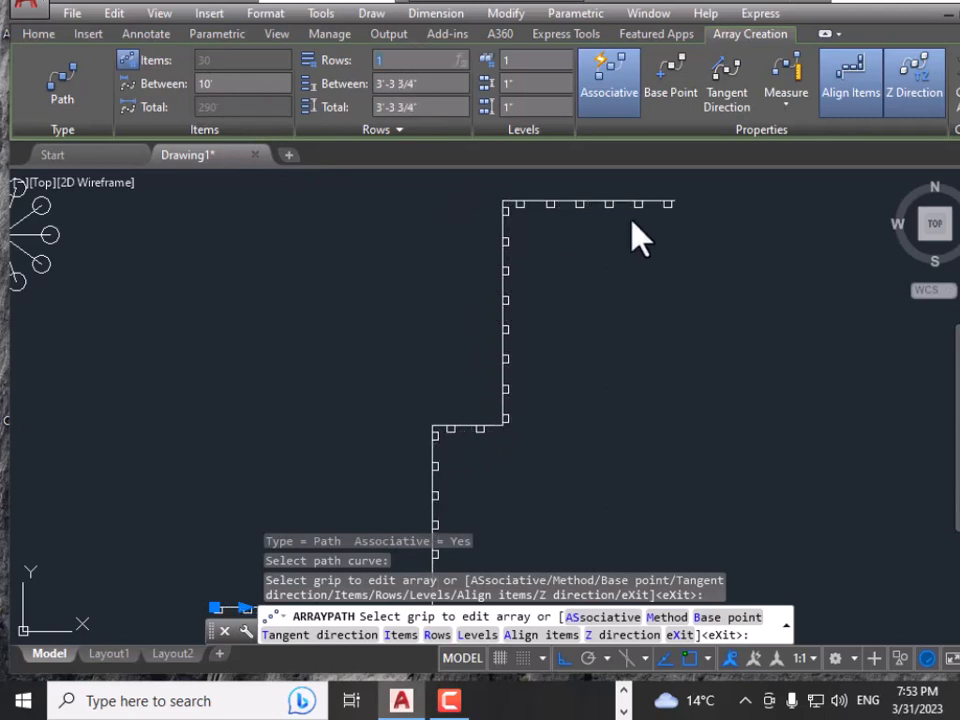
scroll(553, 279, "down", 5)
right_click(470, 263)
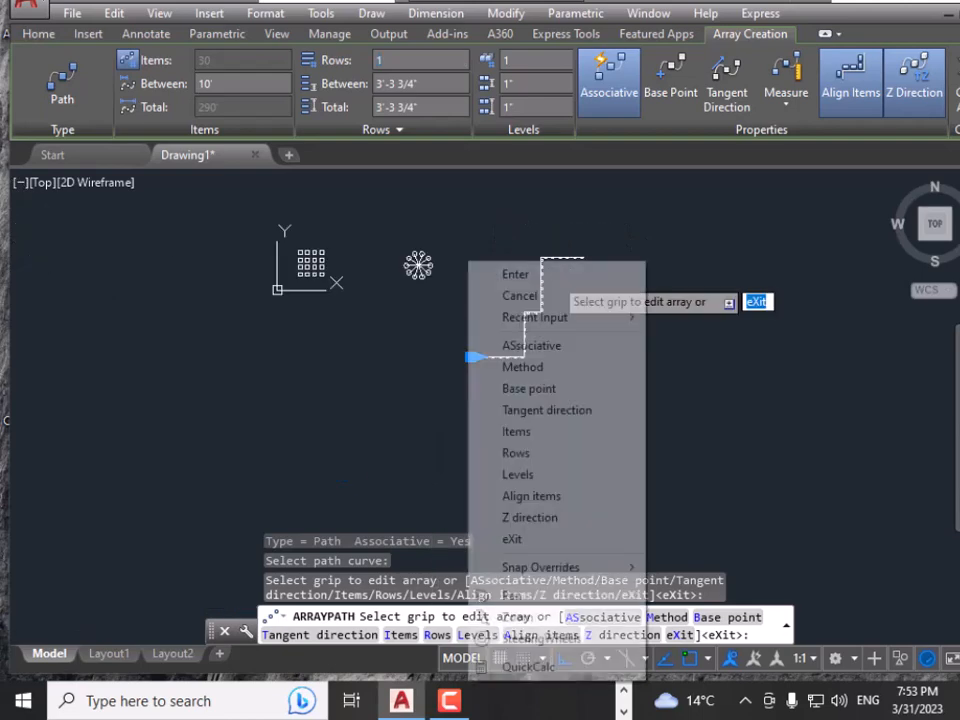
left_click(514, 275)
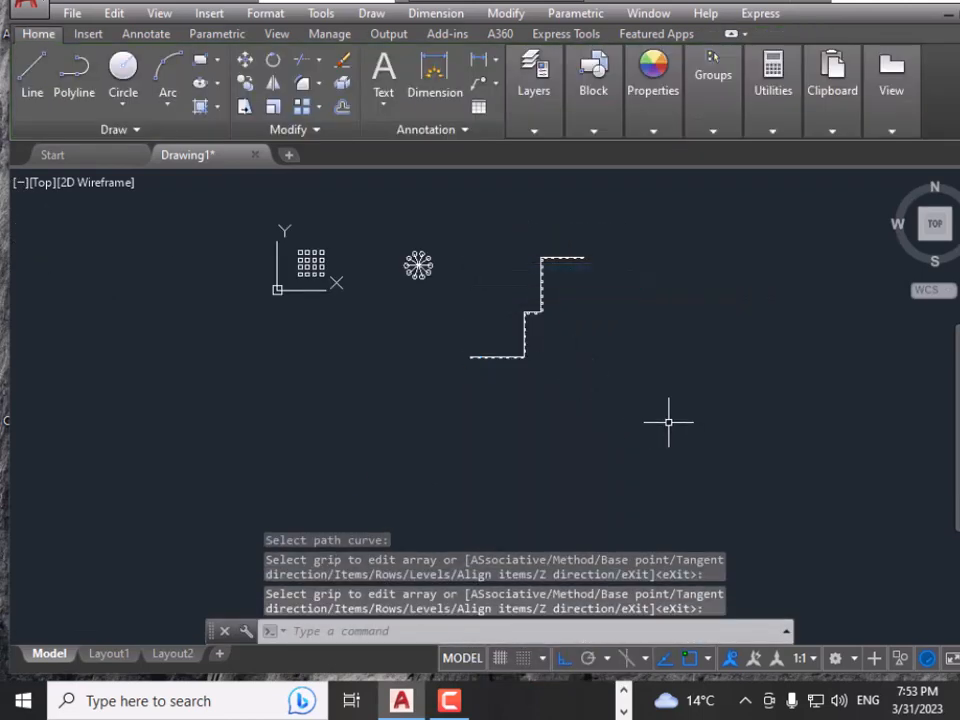
Erase the polar arrays and the stepped polyline with its path array, keeping the rectangular array of squares
left_click(668, 422)
left_click(392, 215)
key("Delete")
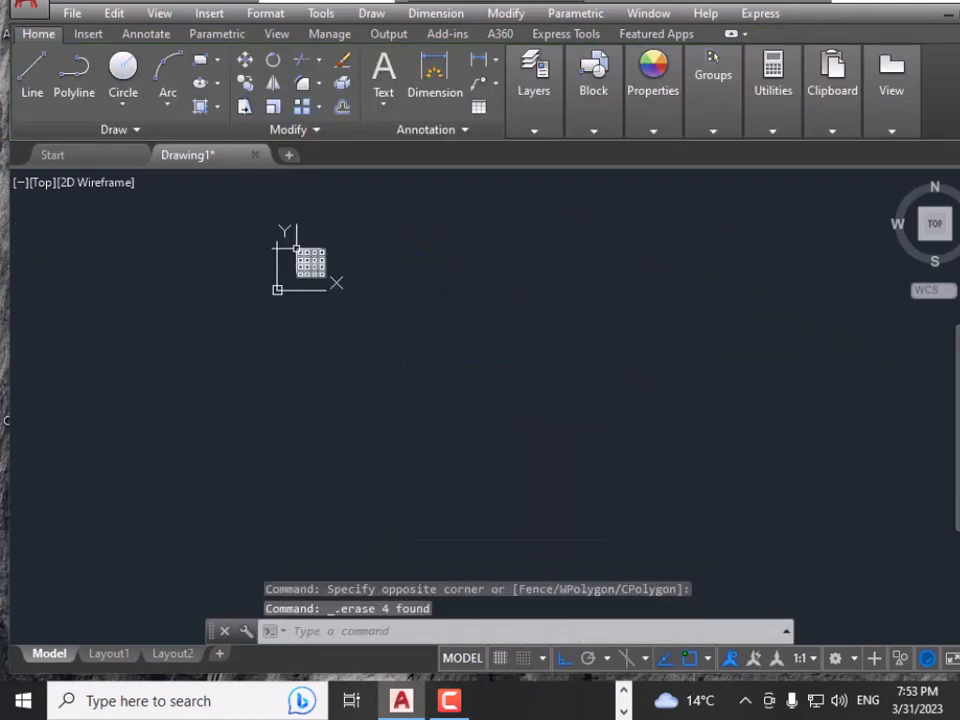
Move the rectangular array of squares to the right, using the lower-left corner of its bottom-left square as the base point
scroll(285, 242, "up", 8)
left_click(521, 100)
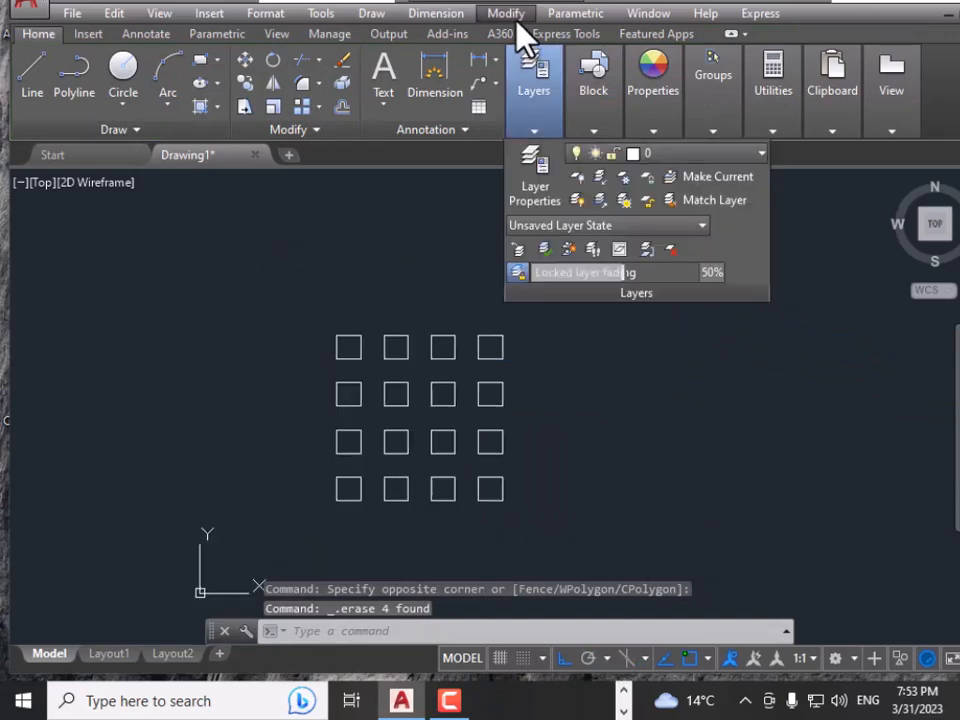
left_click(505, 13)
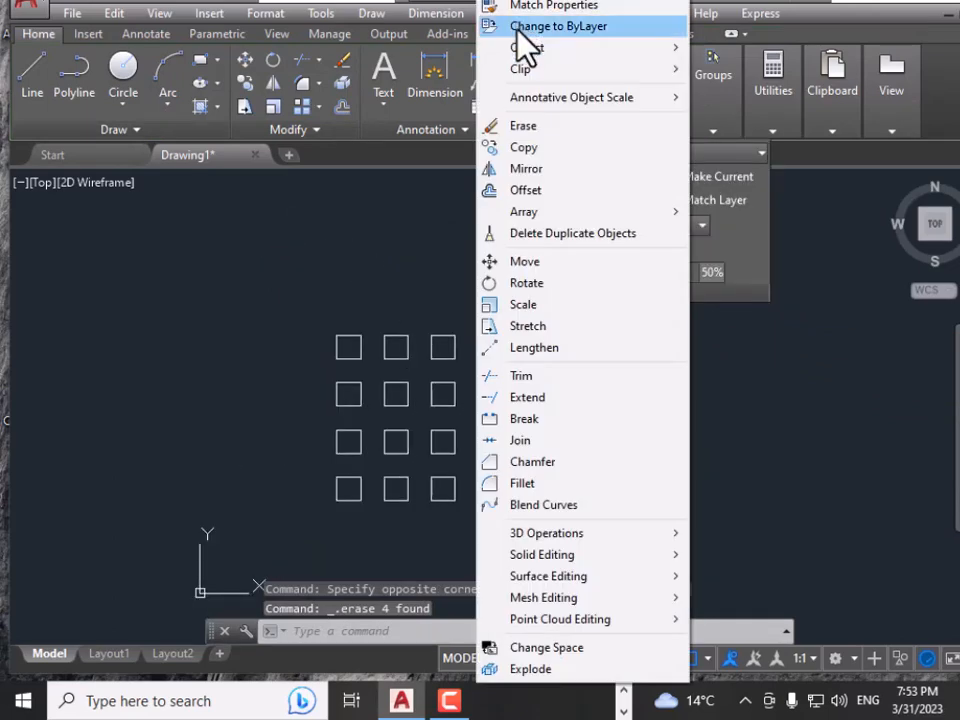
left_click(533, 262)
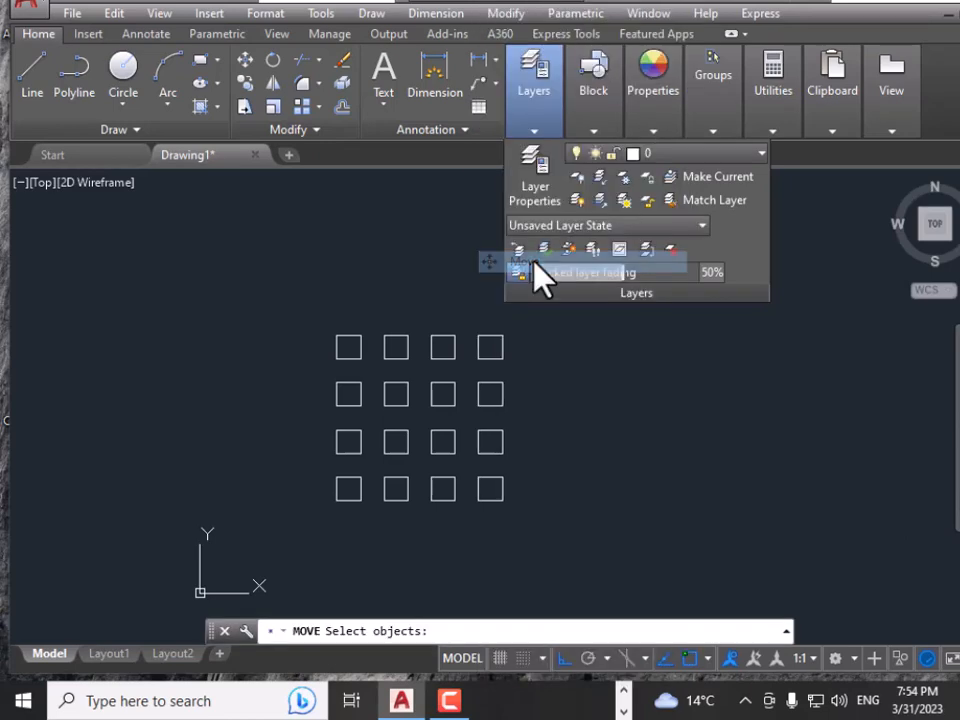
left_click(502, 349)
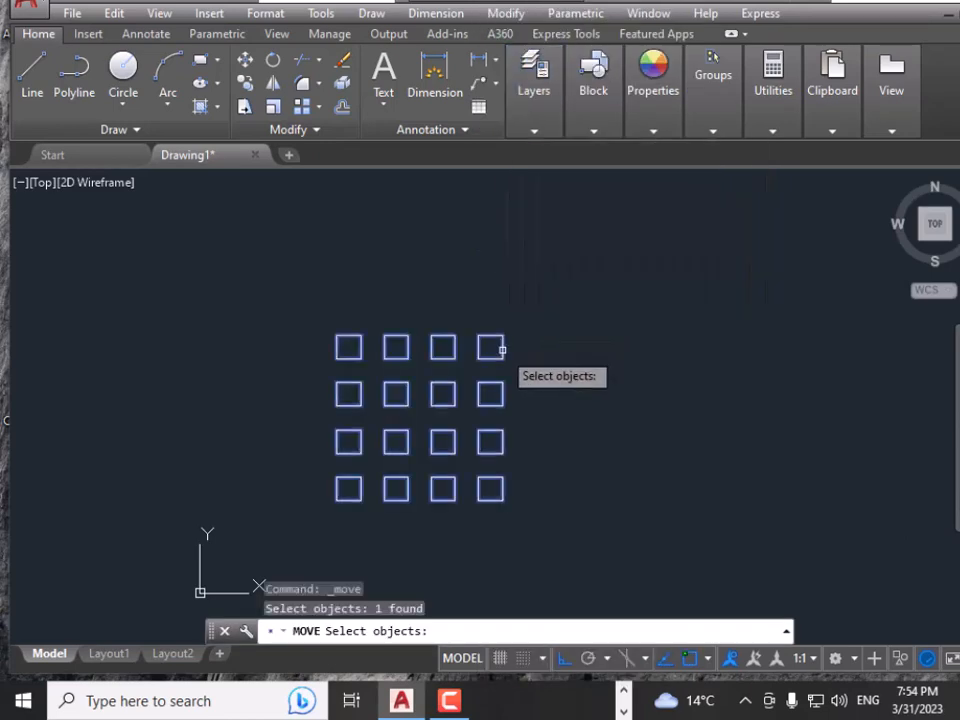
key("Return")
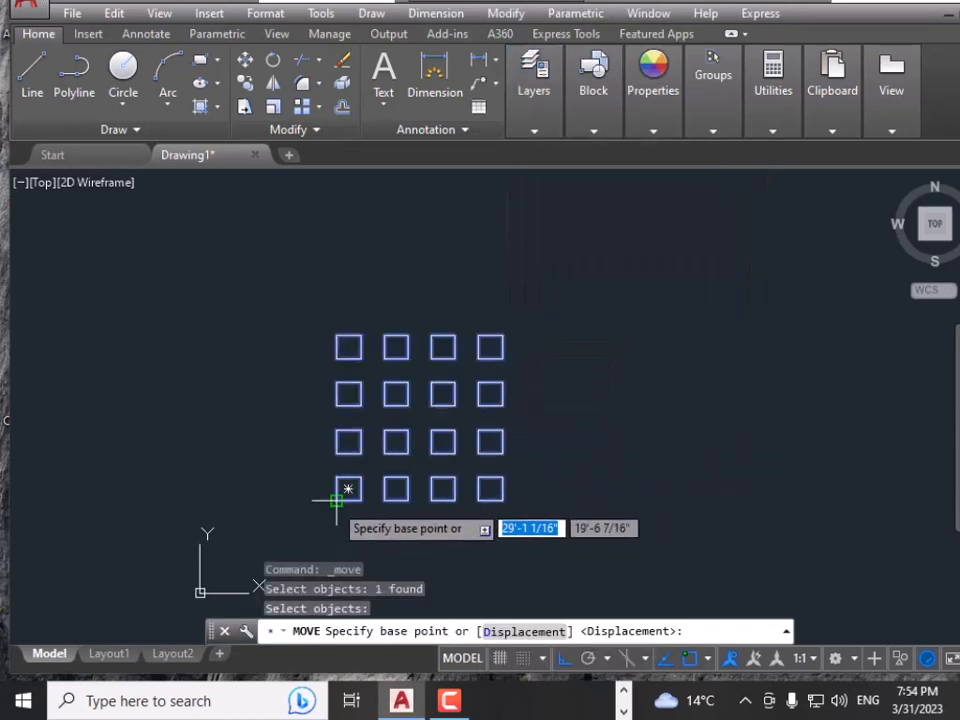
left_click(336, 500)
left_click(635, 480)
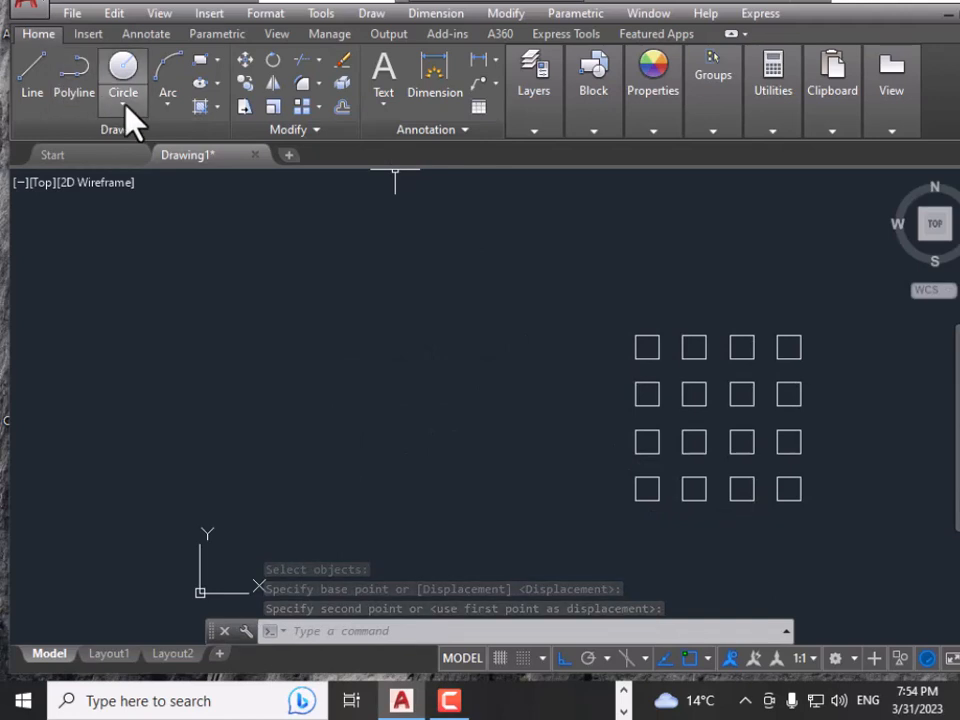
Draw a small upright rectangle in the empty space left of the array of squares
left_click(203, 60)
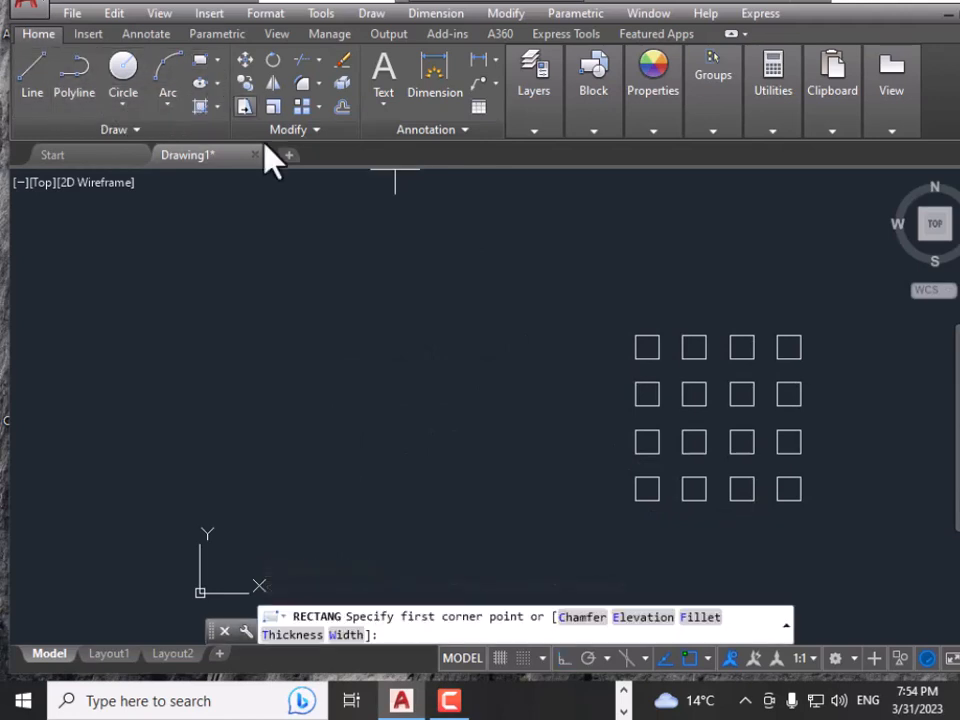
left_click(465, 355)
left_click(505, 403)
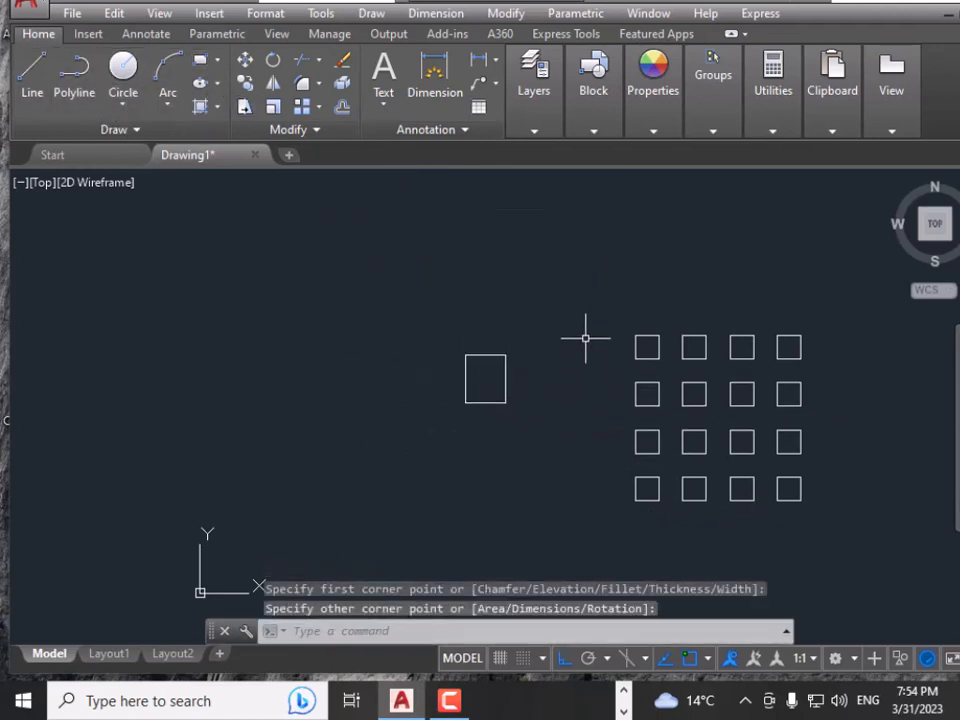
Move the single rectangle horizontally to the left, using a base point straight below its lower-right corner
left_click(492, 12)
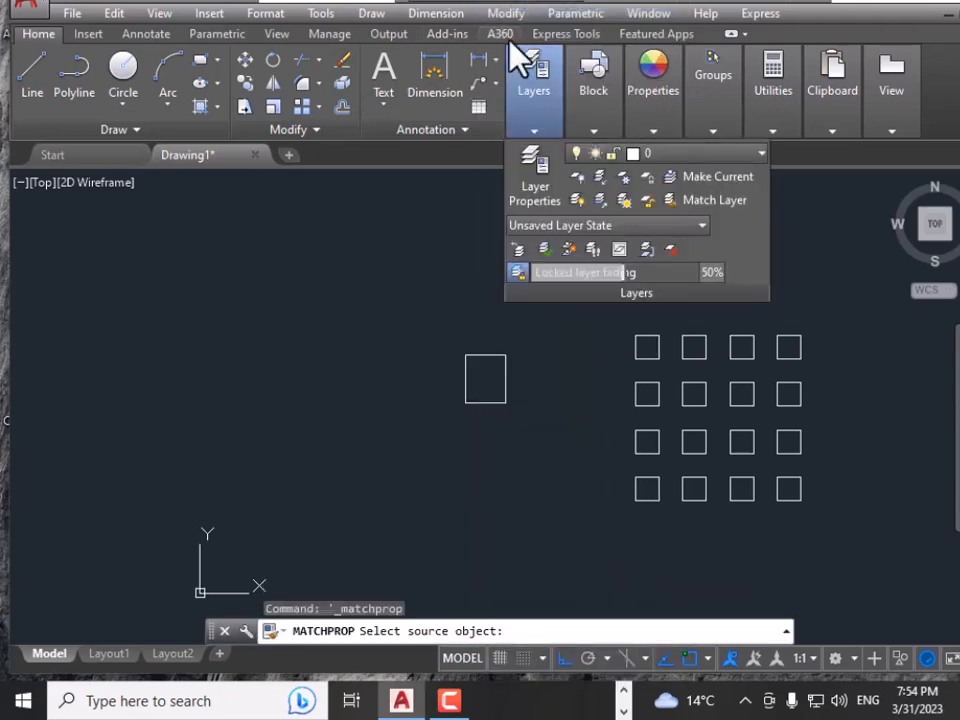
left_click(508, 12)
left_click(525, 262)
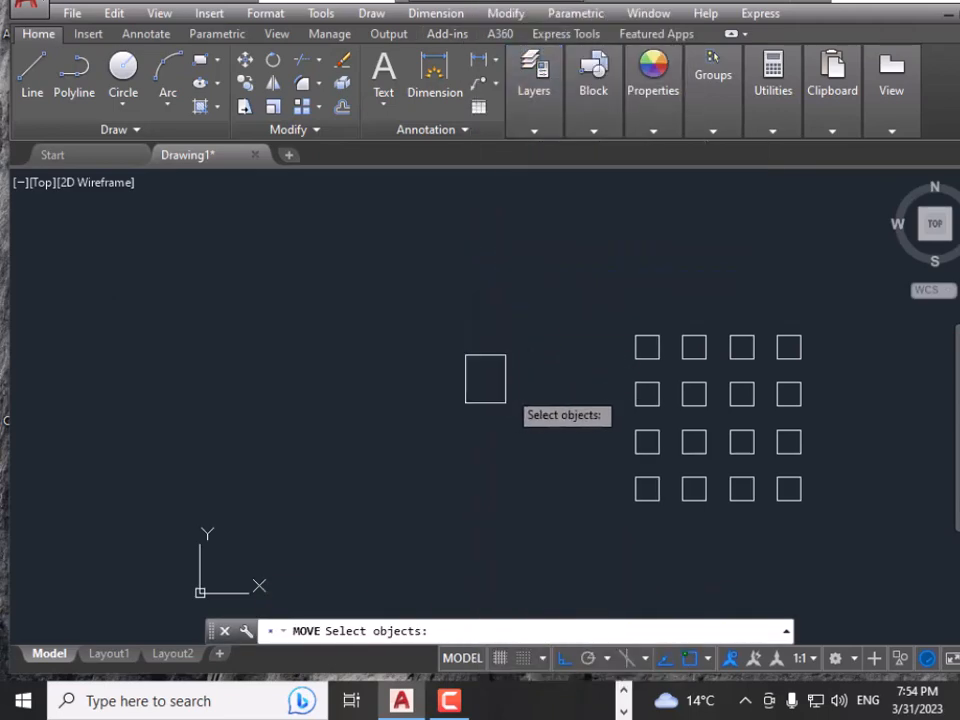
left_click(504, 389)
key("Return")
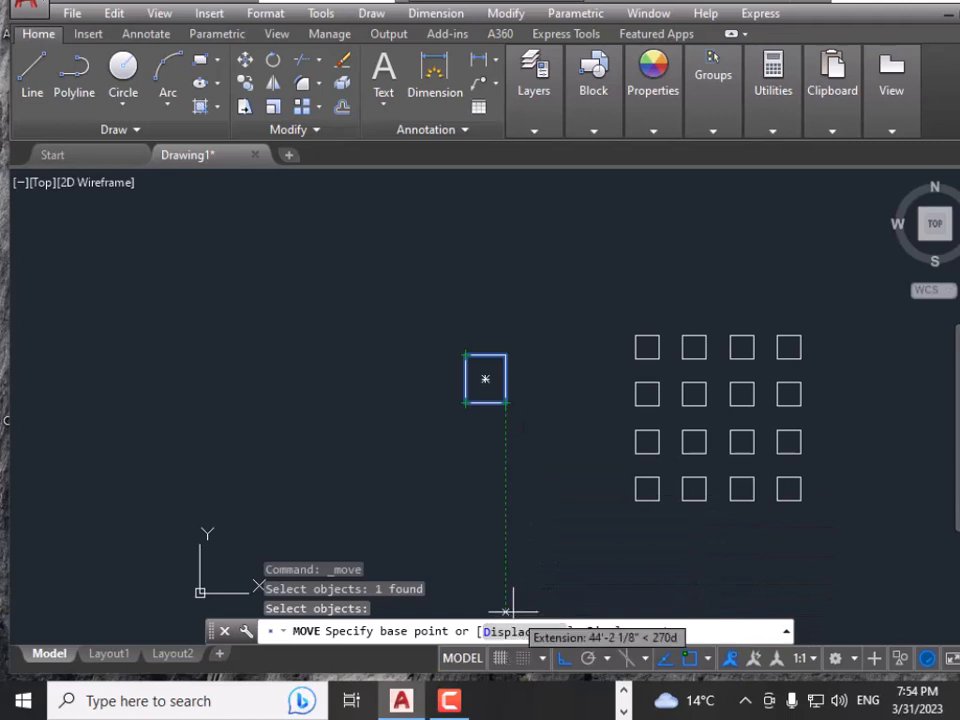
left_click(505, 553)
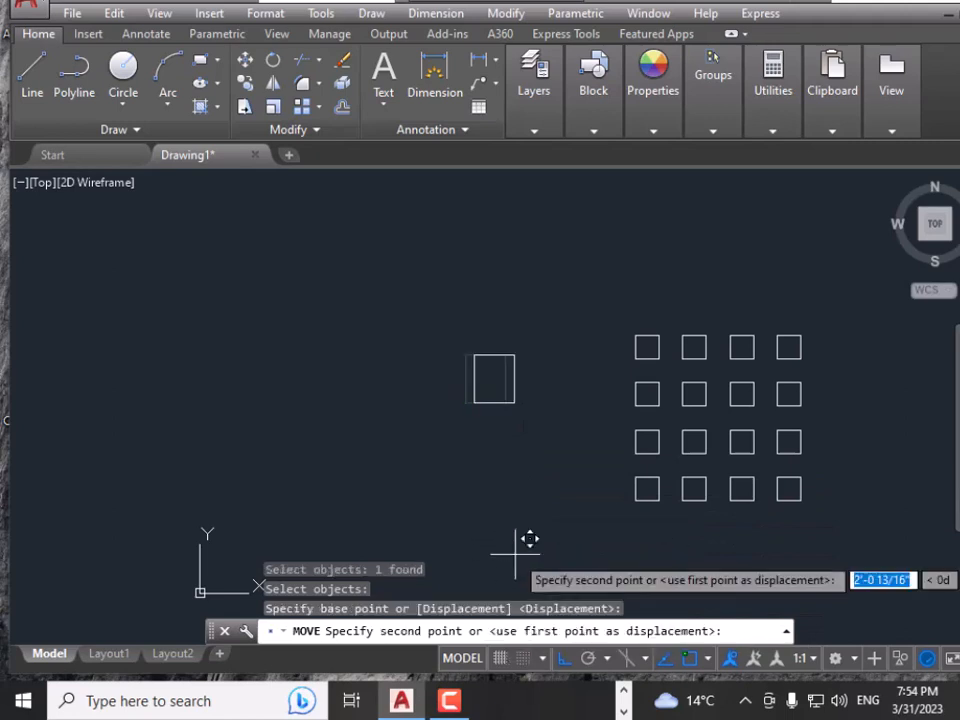
left_click(391, 538)
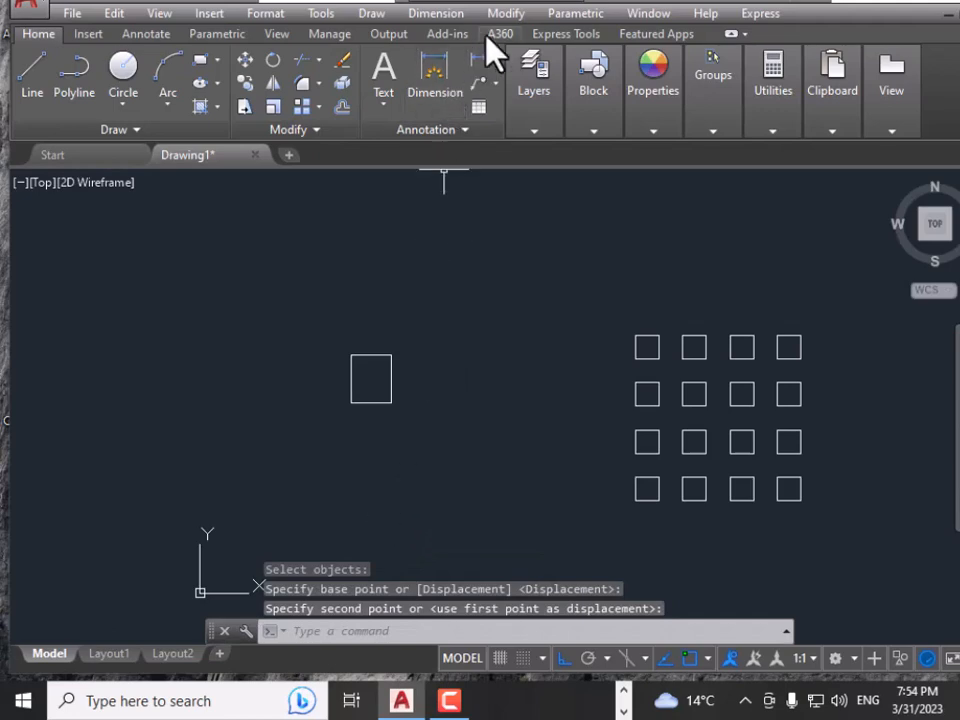
Rotate the single rectangle by 45 degrees about its lower-left corner and undo the rotation
left_click(505, 13)
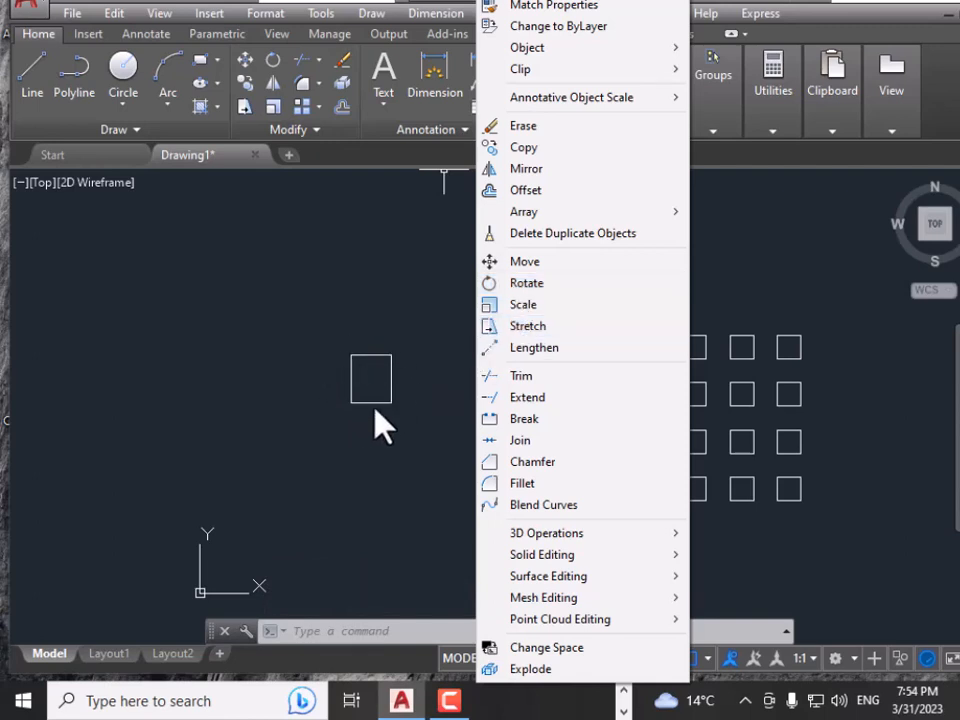
left_click(531, 288)
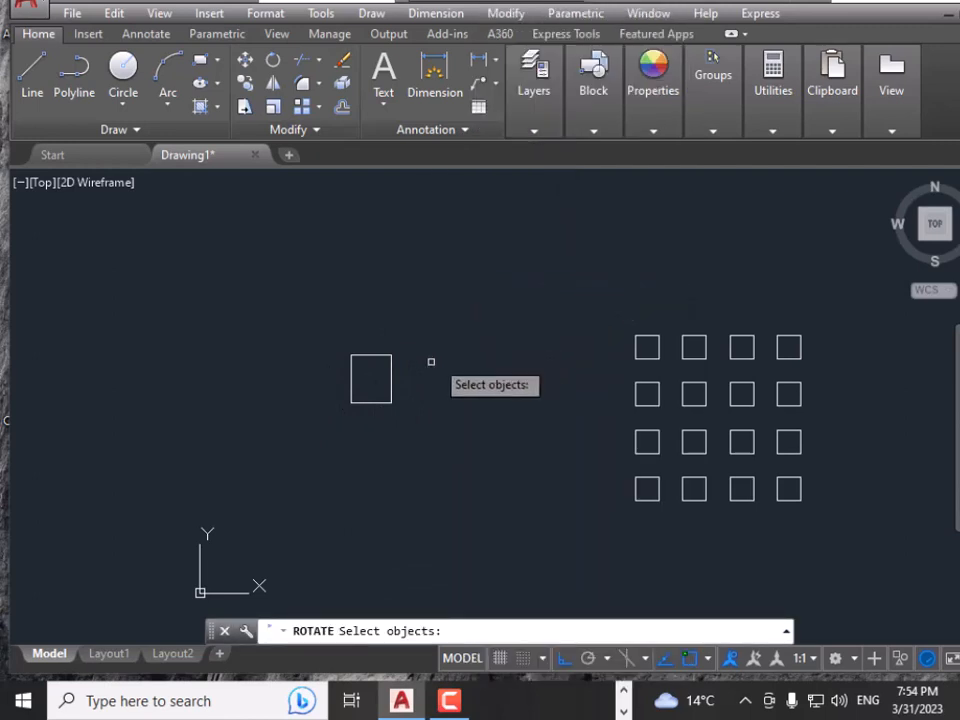
left_click(391, 396)
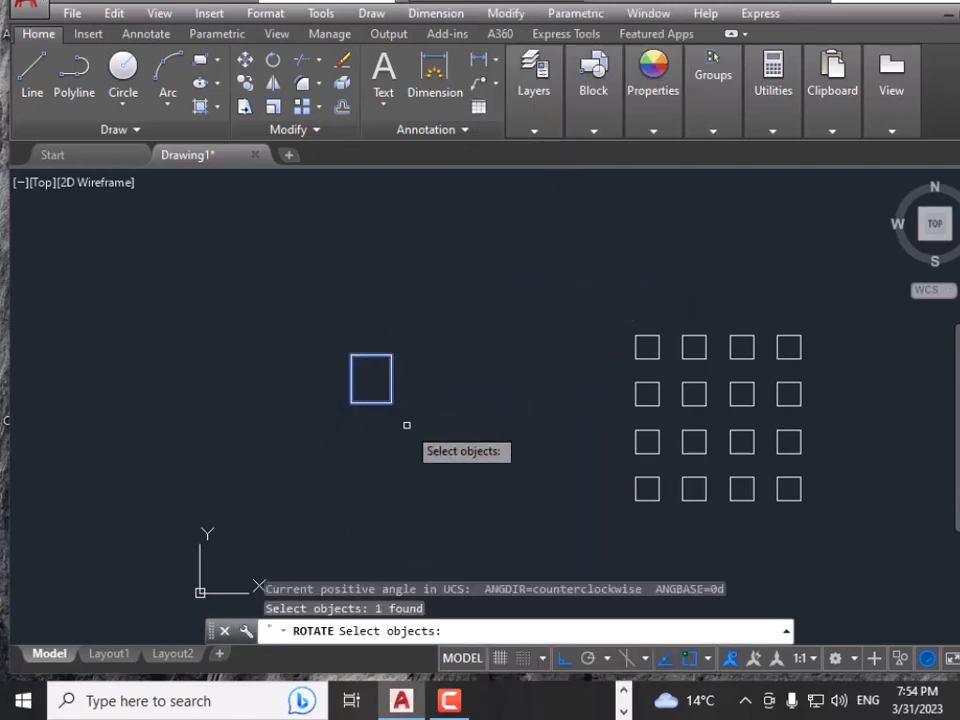
key("Return")
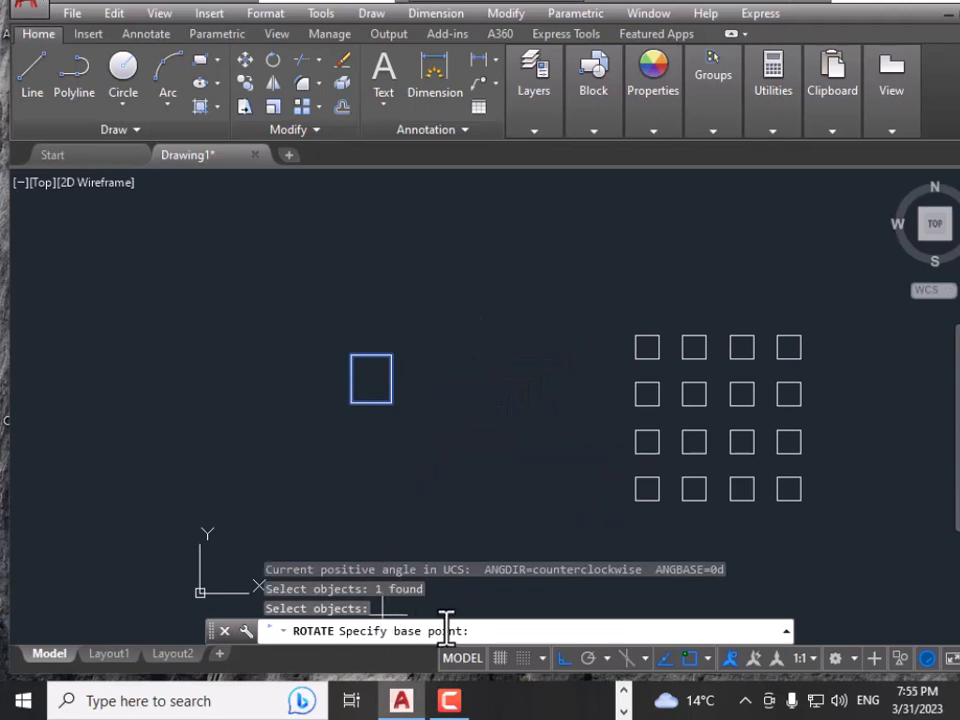
left_click(351, 403)
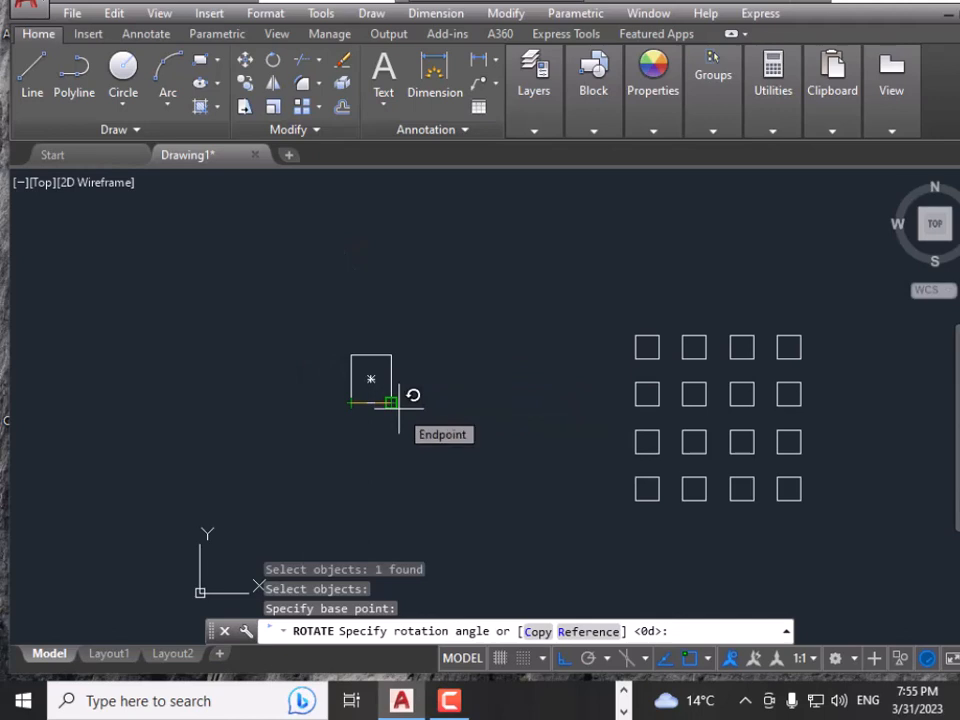
type("4")
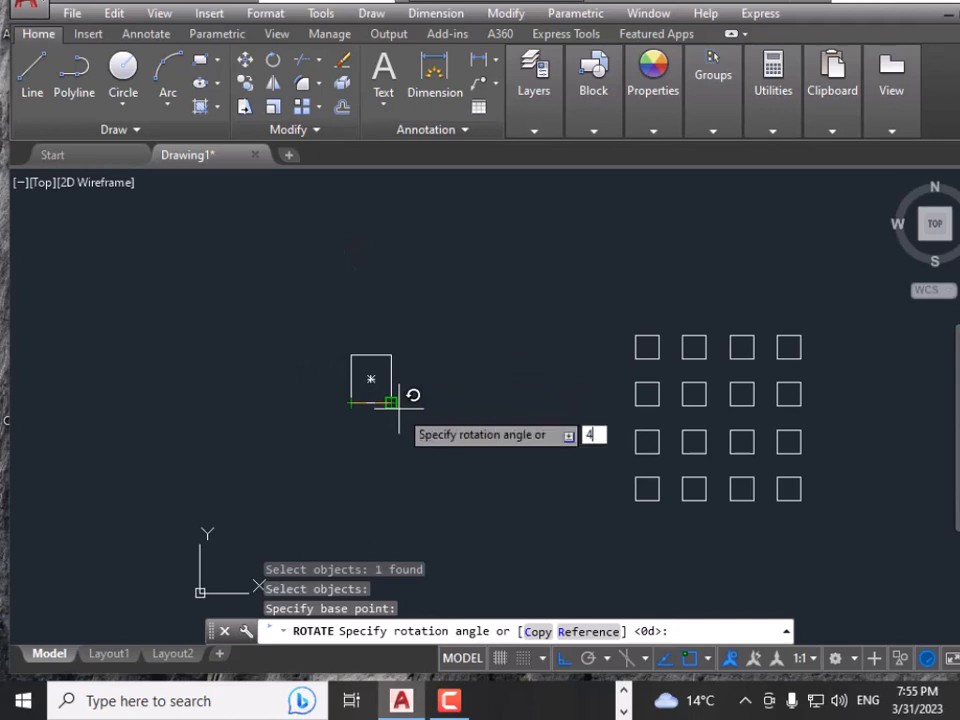
type("5")
key("Return")
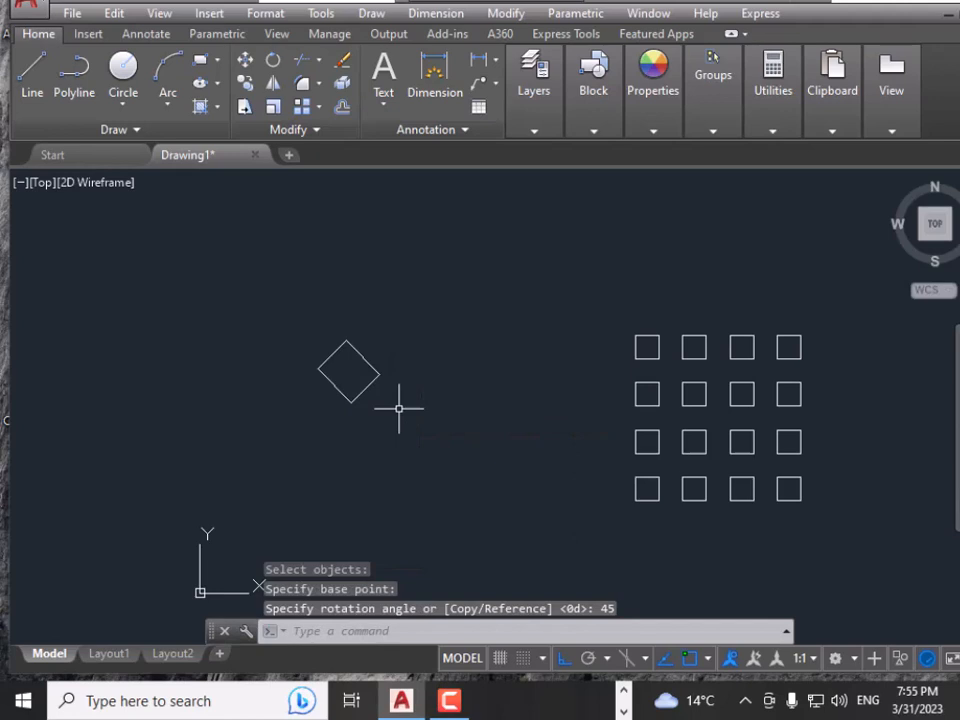
left_click(533, 95)
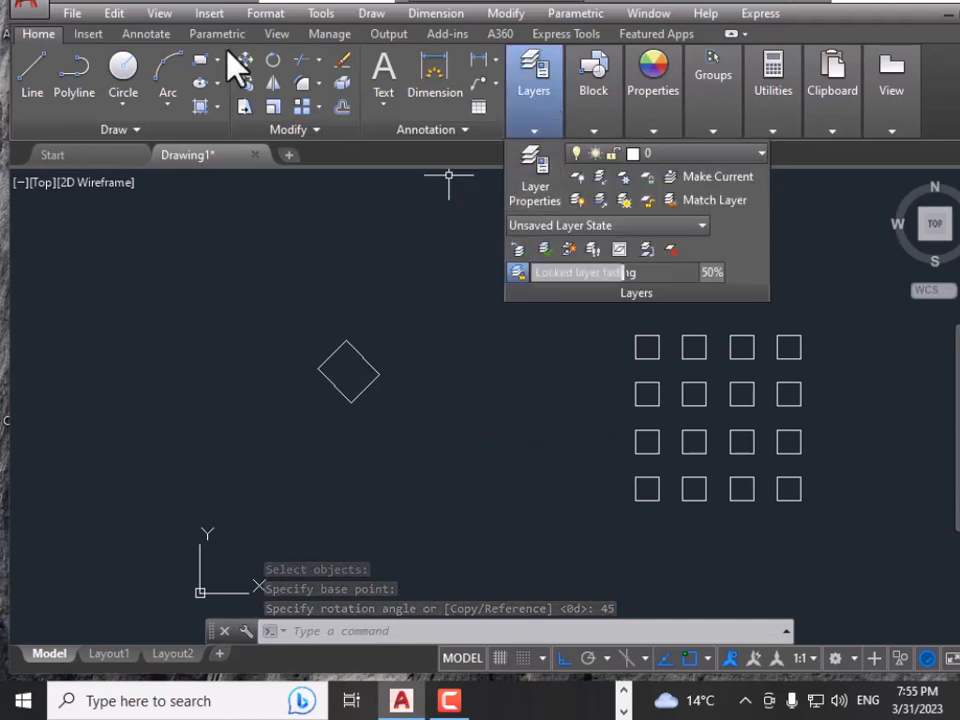
key("ctrl+z")
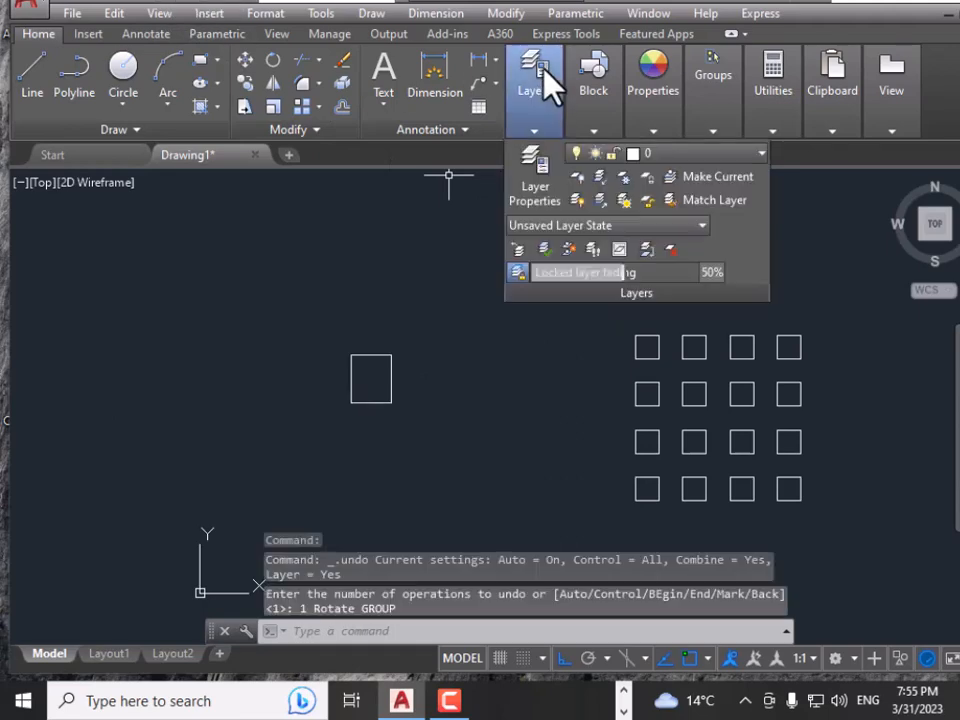
Rotate the single rectangle freehand about a point outside its lower-left corner with Ortho off, and undo the rotation
left_click(515, 13)
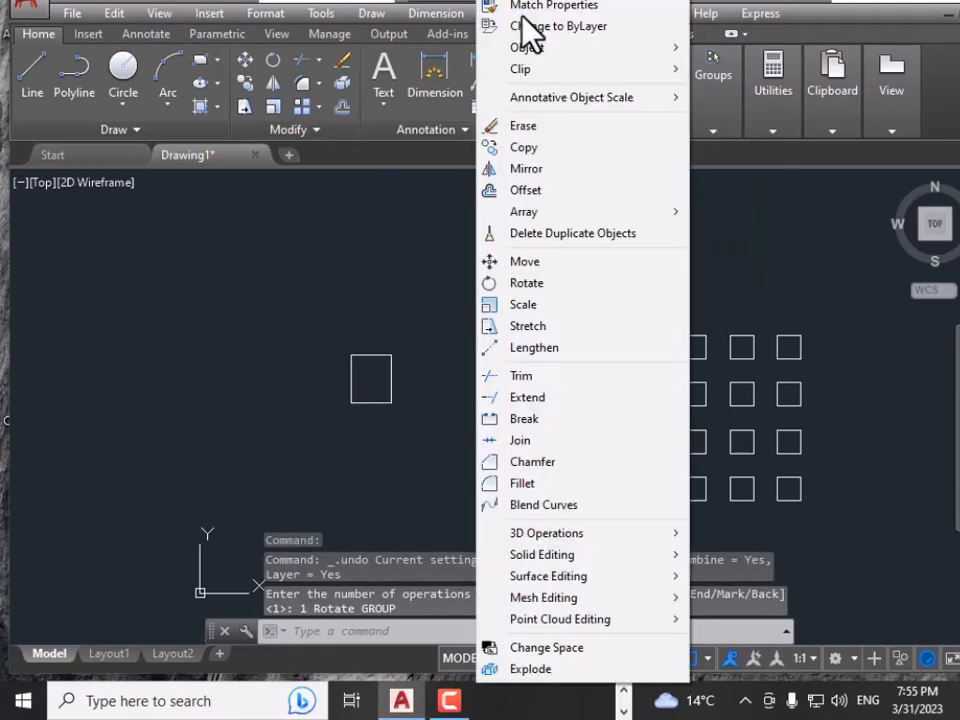
left_click(525, 283)
left_click_drag(418, 447, 308, 306)
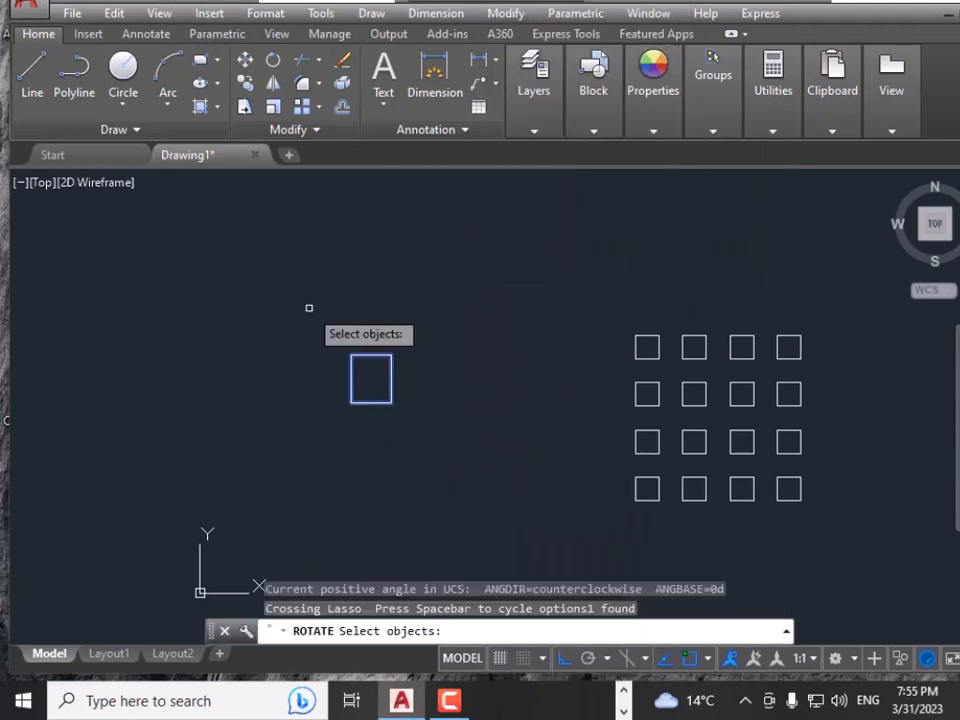
key("Return")
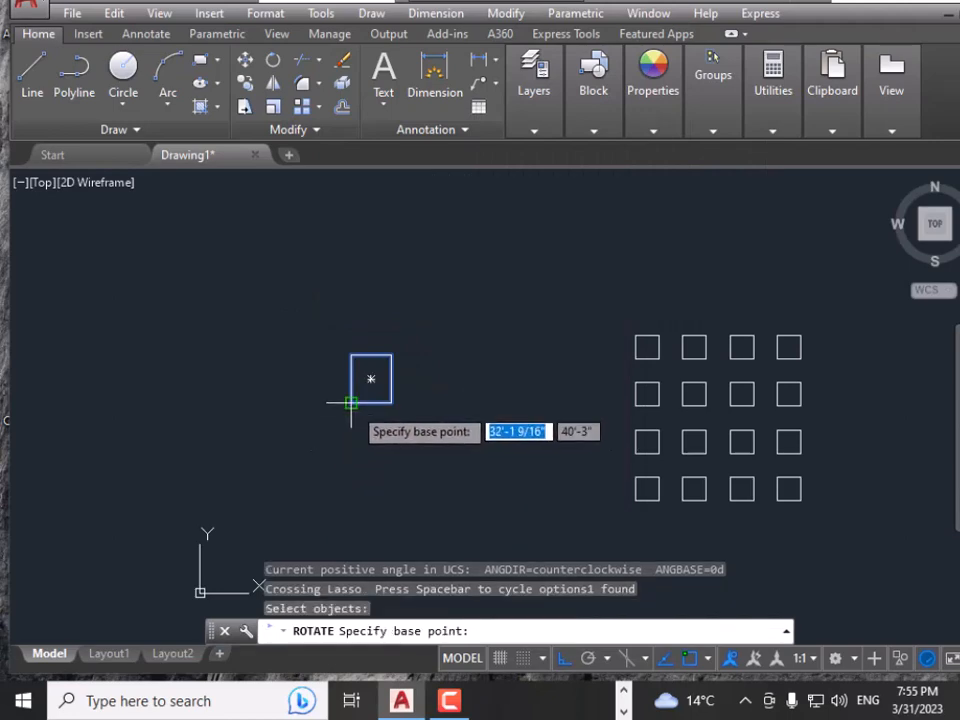
left_click(310, 437)
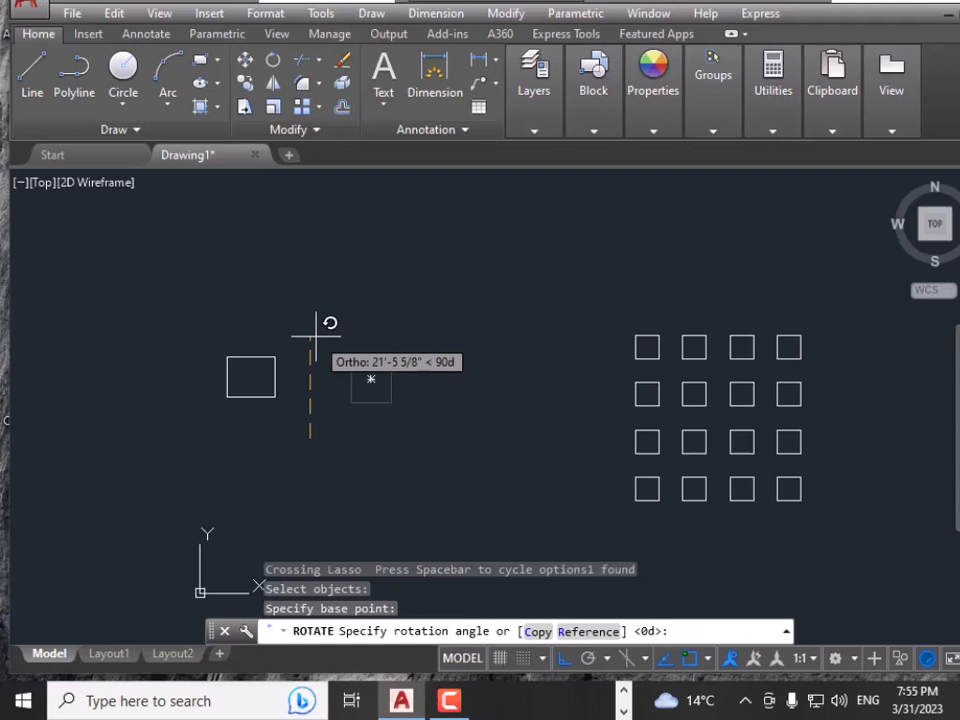
key("F8")
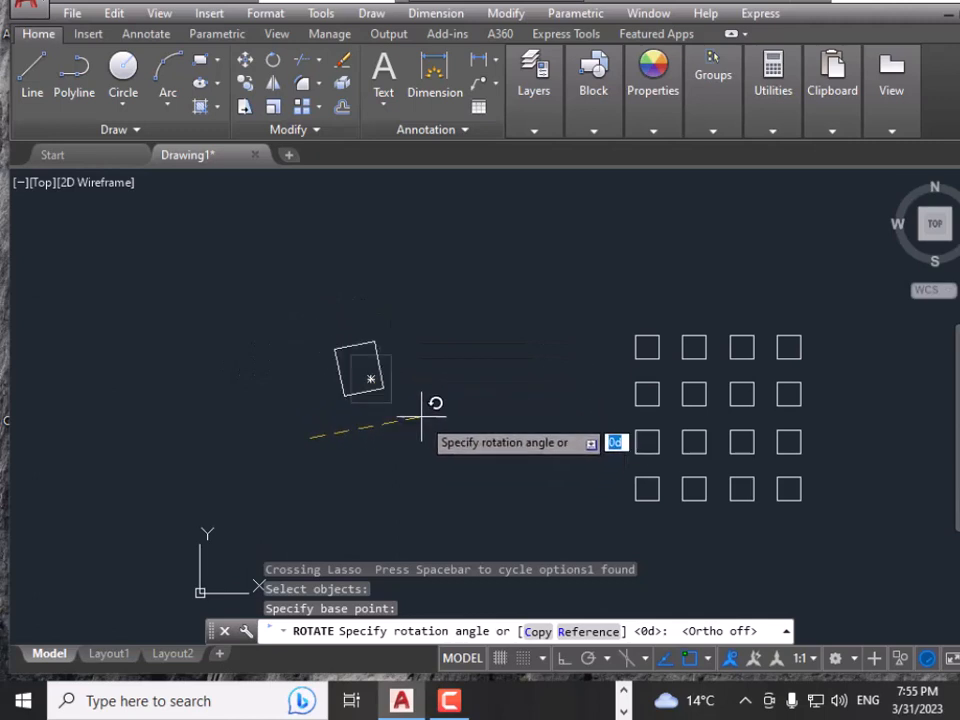
left_click(427, 355)
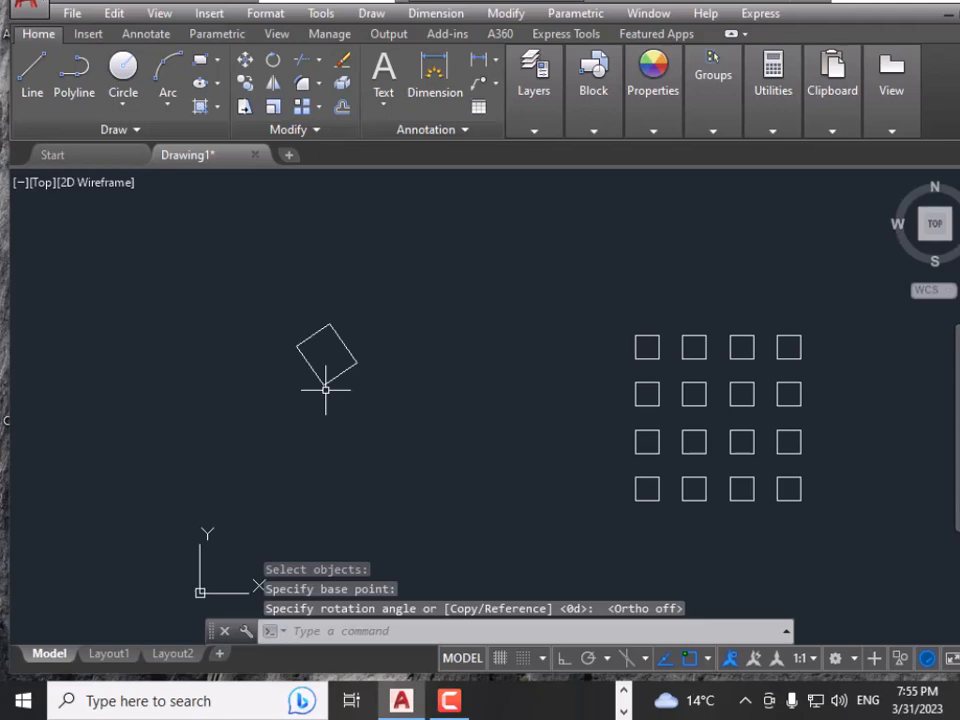
key("ctrl+z")
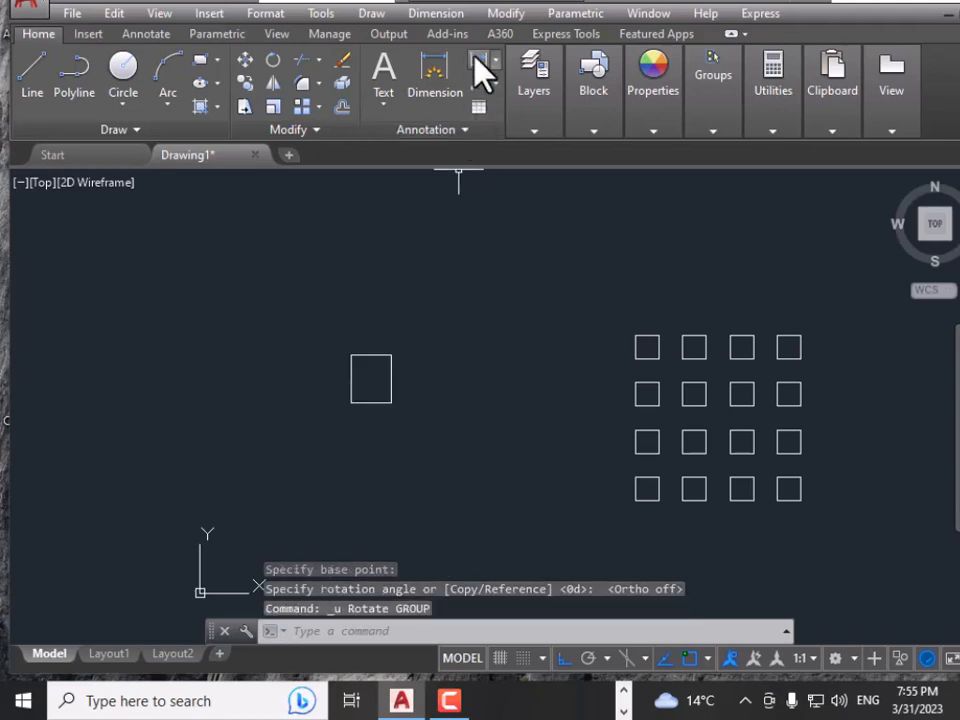
Delete the single rectangle in the space left of the array of squares
left_click(506, 13)
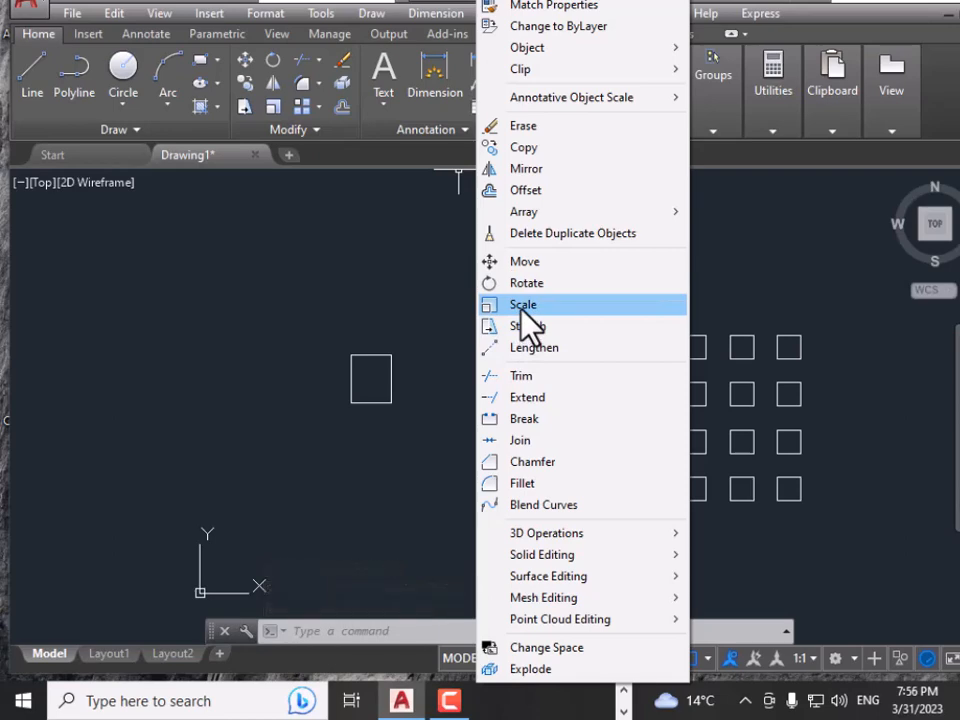
left_click(446, 468)
key("Escape")
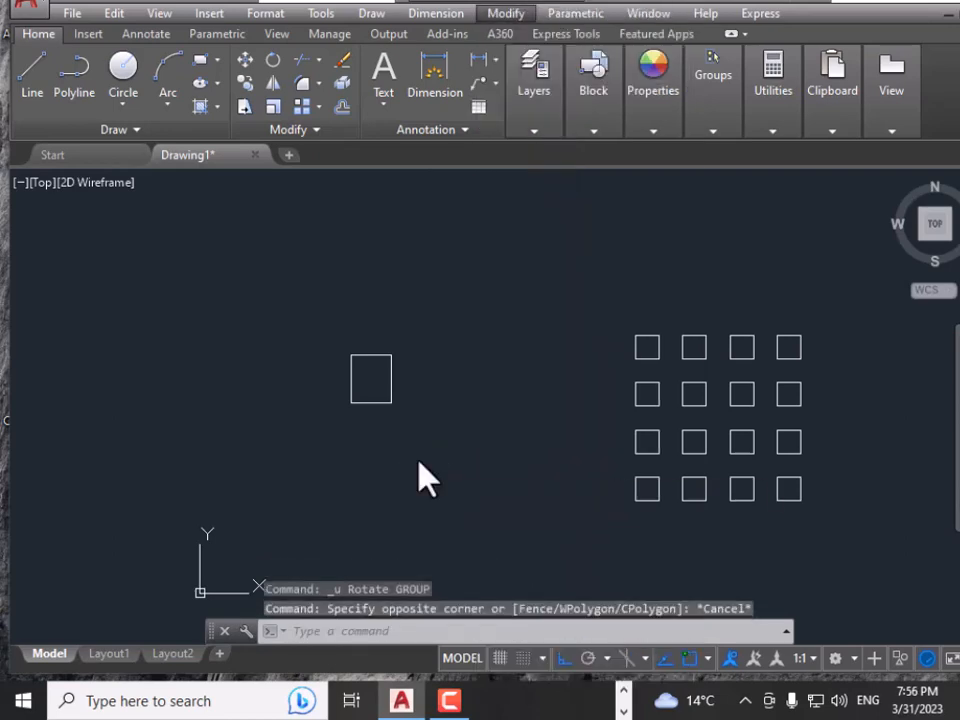
left_click_drag(418, 478, 321, 311)
key("Delete")
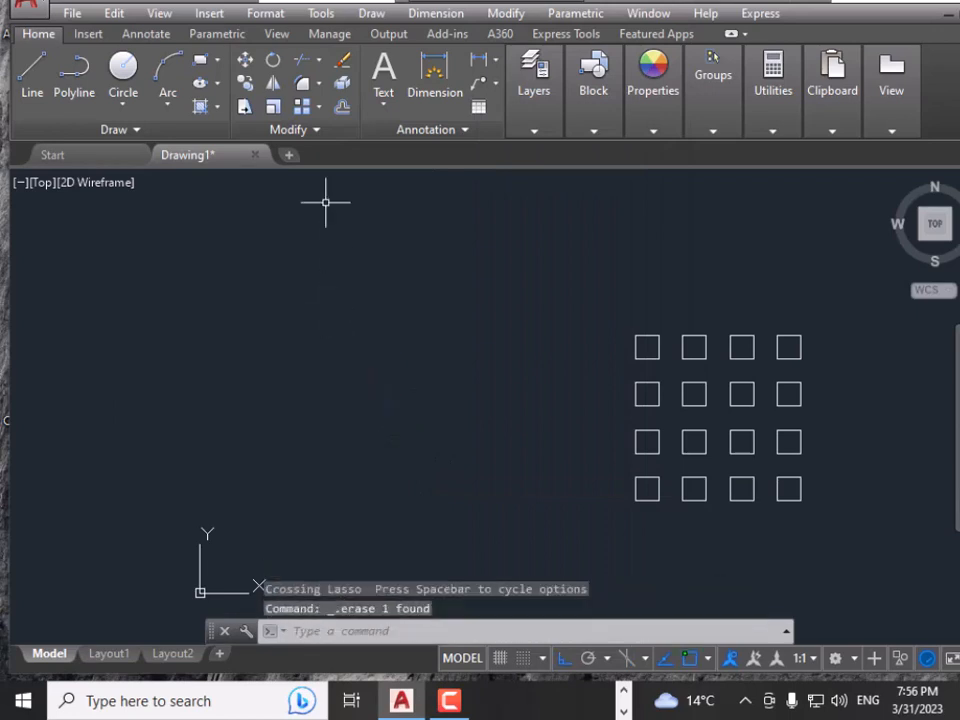
Draw a closed 5' by 5' square as a polyline in the empty space left of the array
left_click(80, 85)
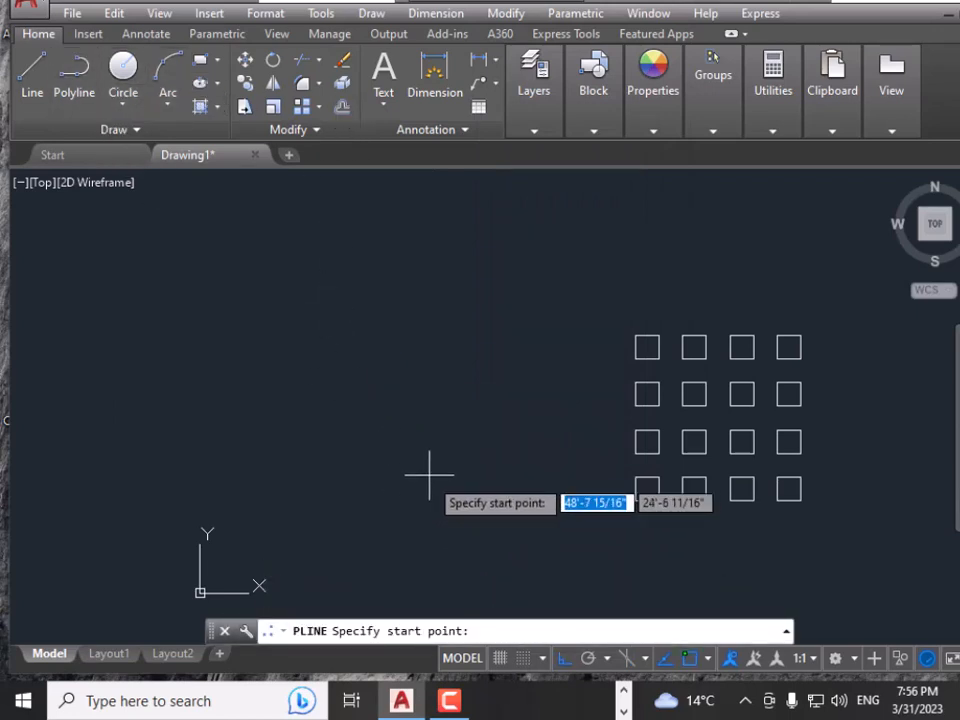
left_click(422, 465)
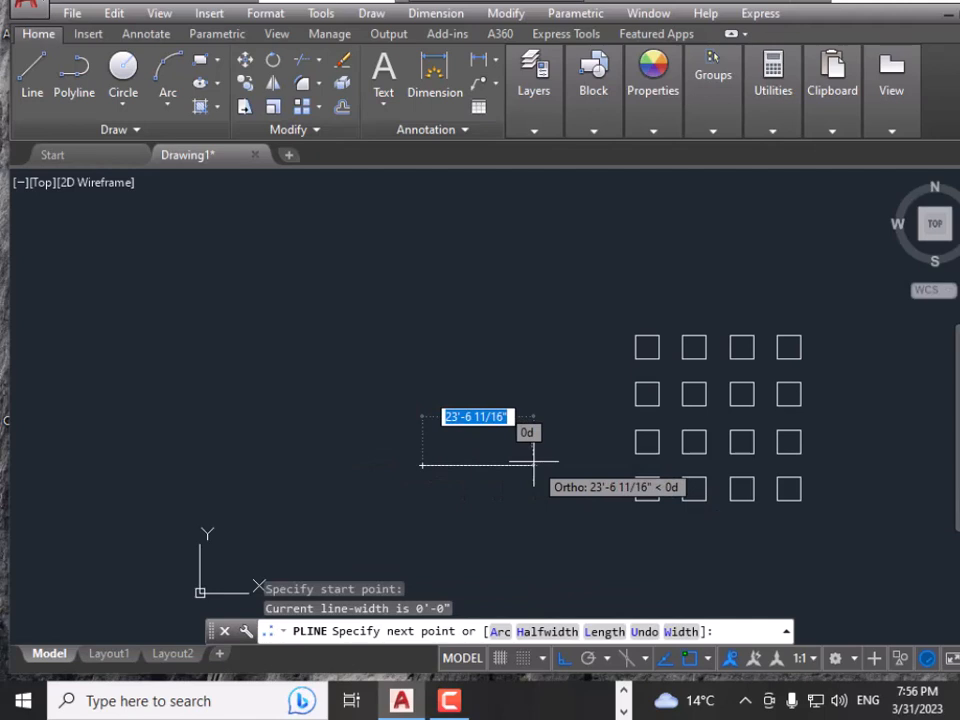
type("5'")
key("Return")
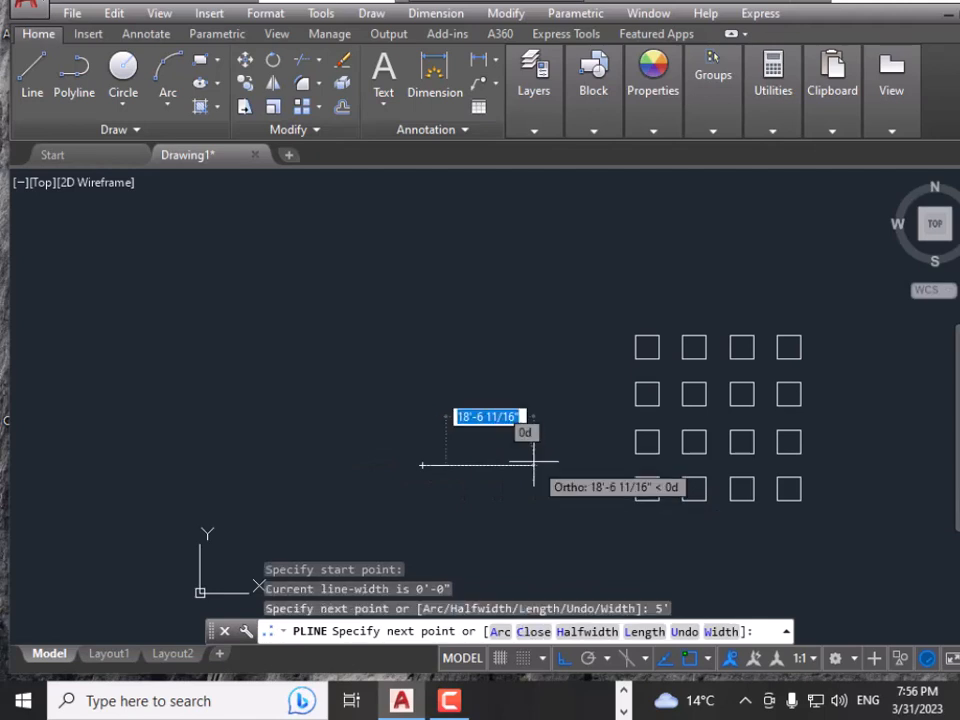
type("5'")
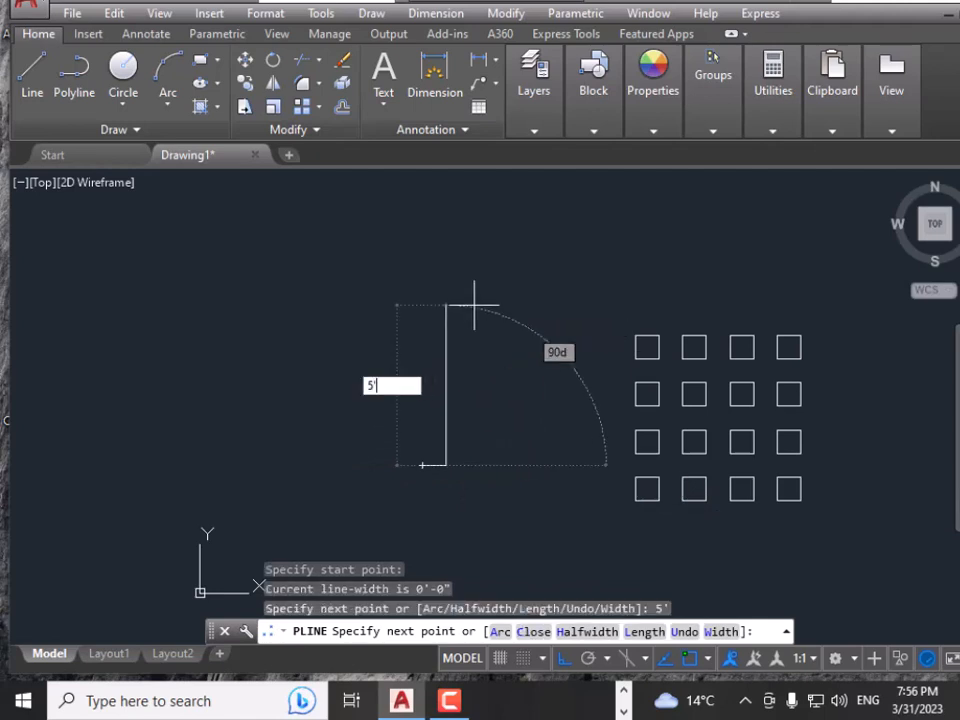
key("Return")
type("5'")
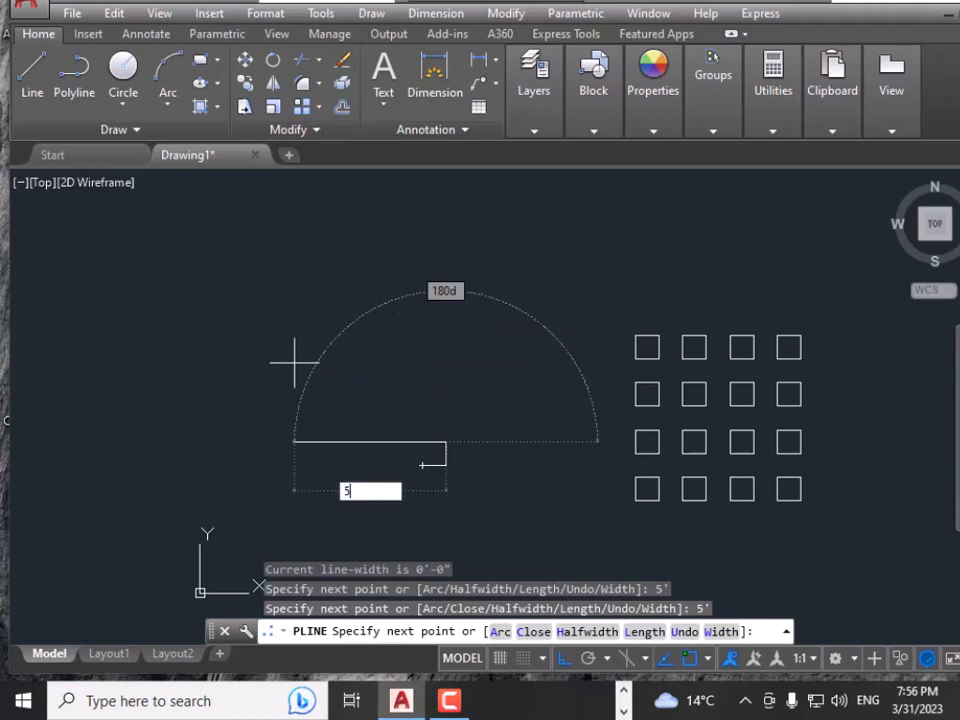
key("Return")
type("c")
key("Return")
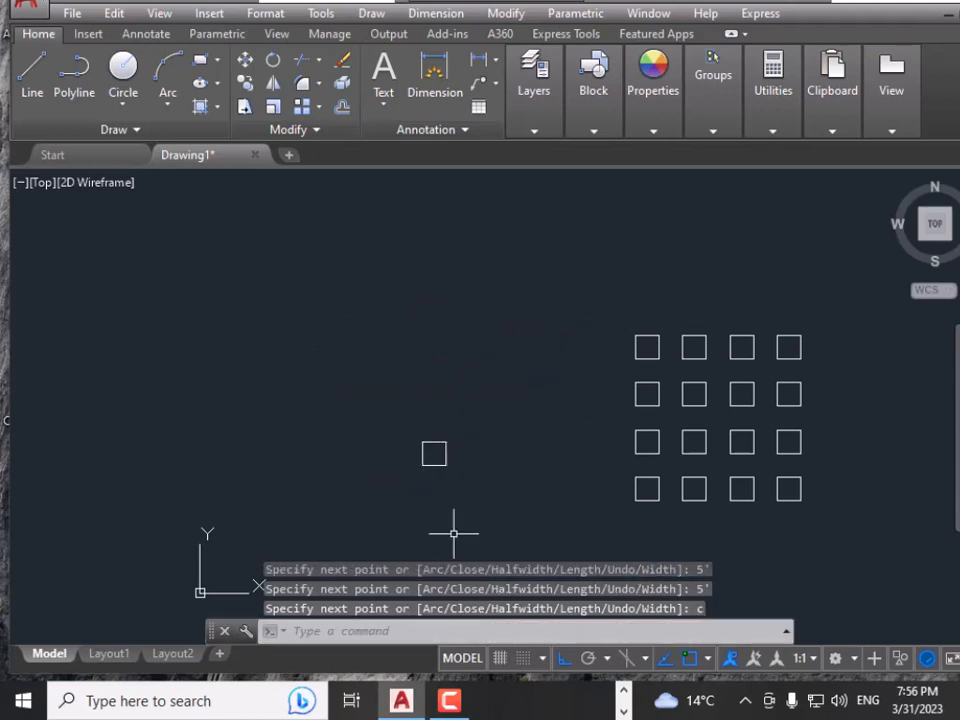
Scale the new square about its lower-left corner by reference, with a reference length of 1 inch and a new length of 2
scroll(428, 462, "up", 5)
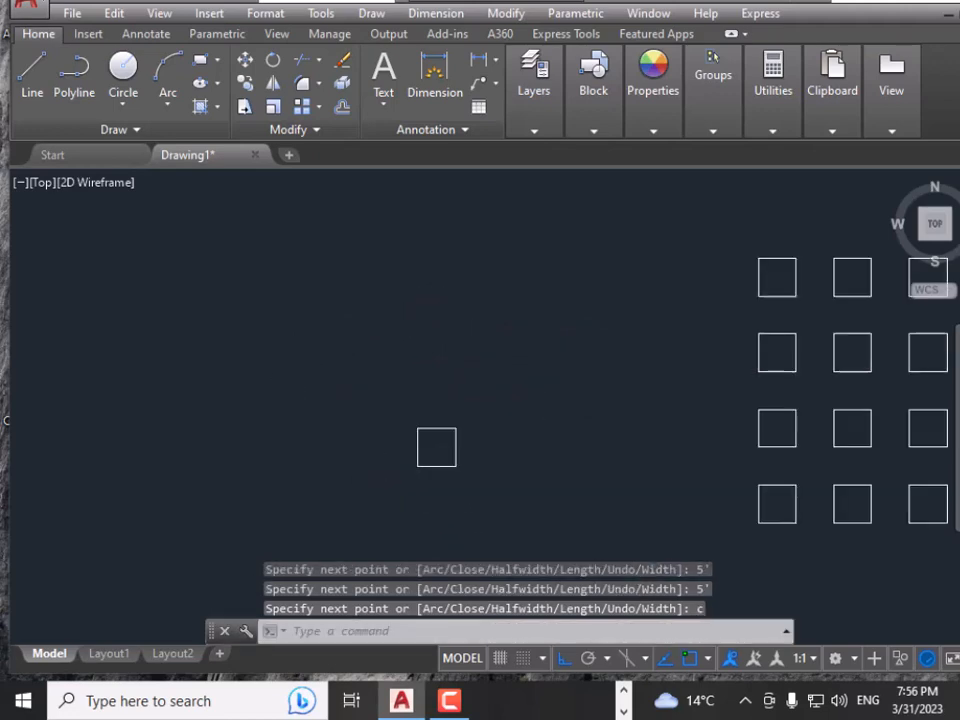
left_click(500, 15)
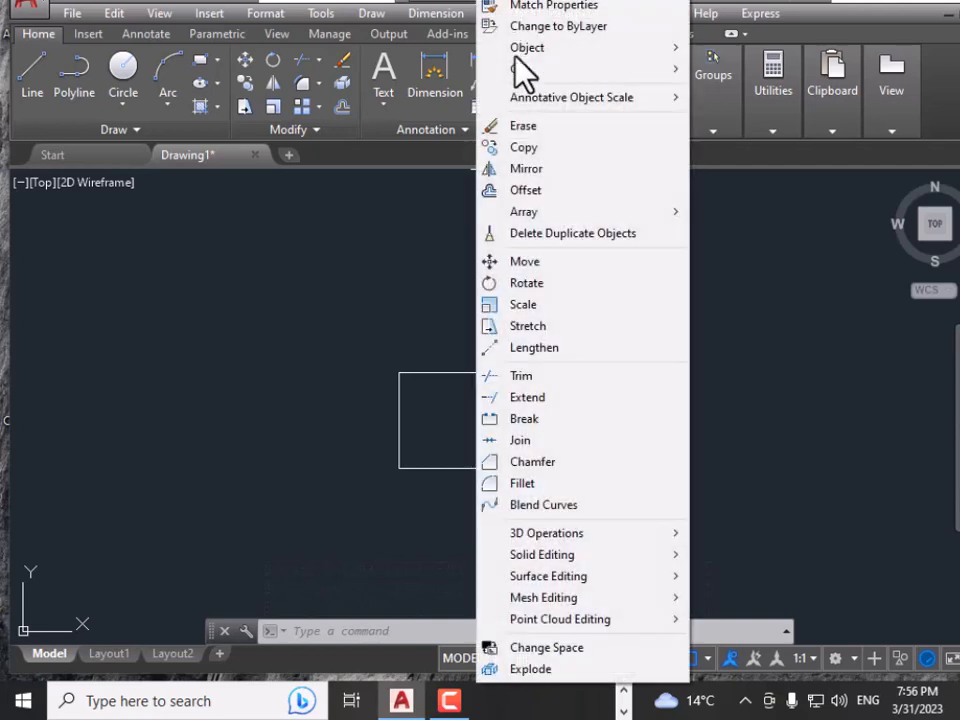
left_click(546, 312)
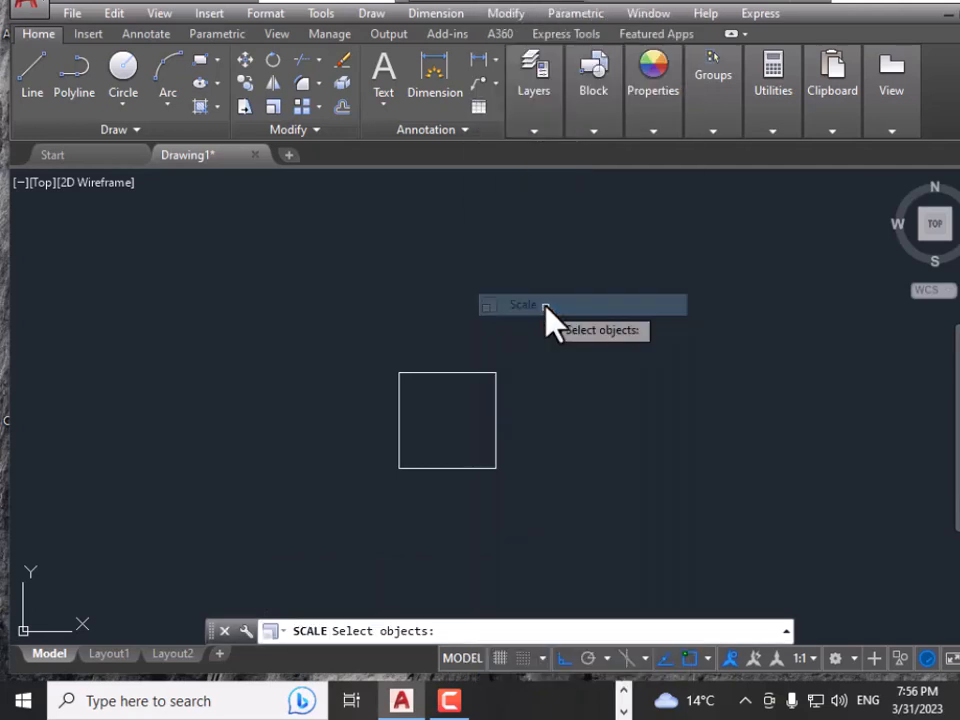
left_click(534, 501)
left_click(449, 416)
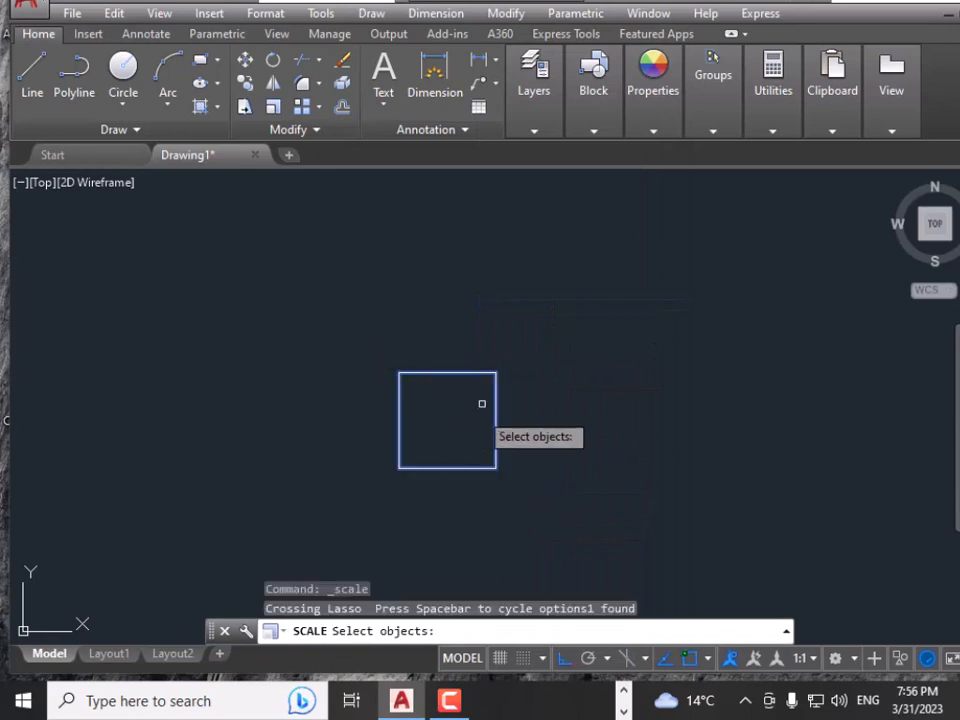
key("Return")
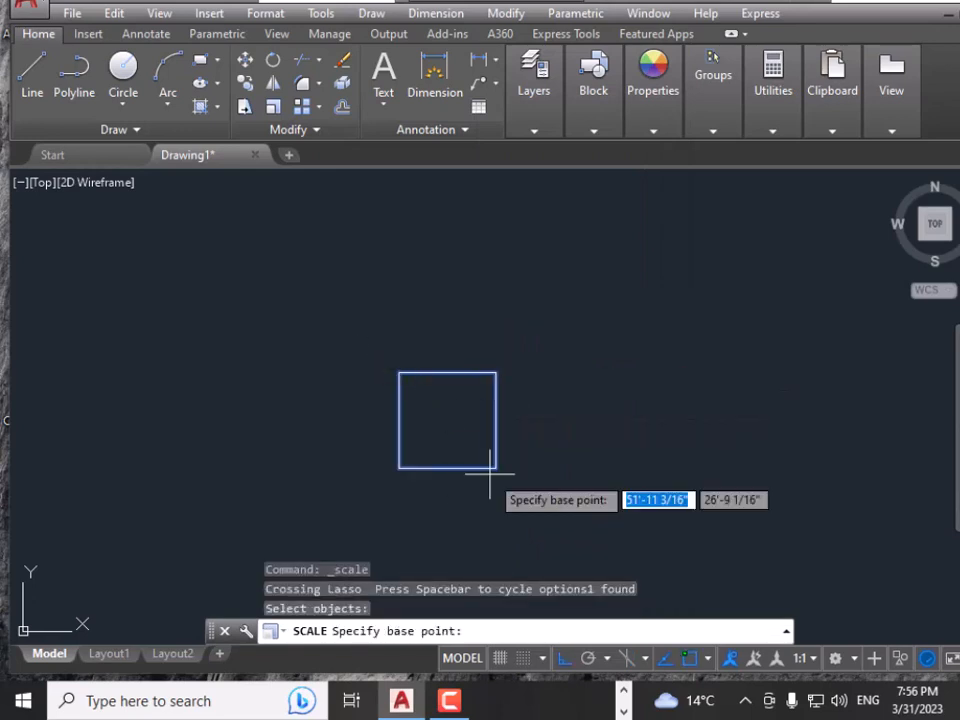
left_click(399, 468)
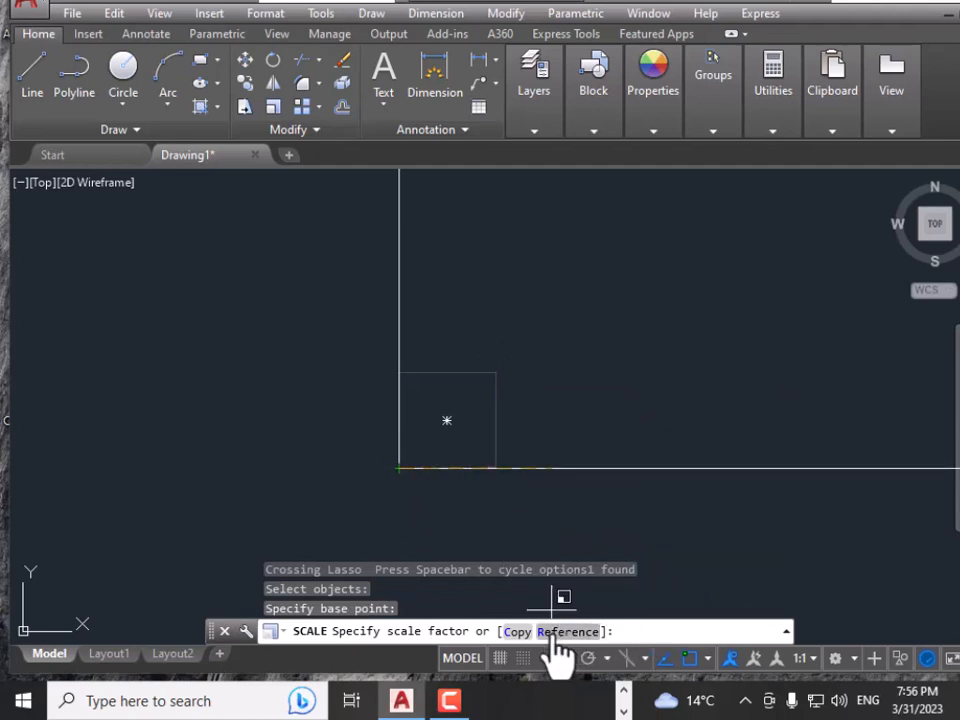
key("Return")
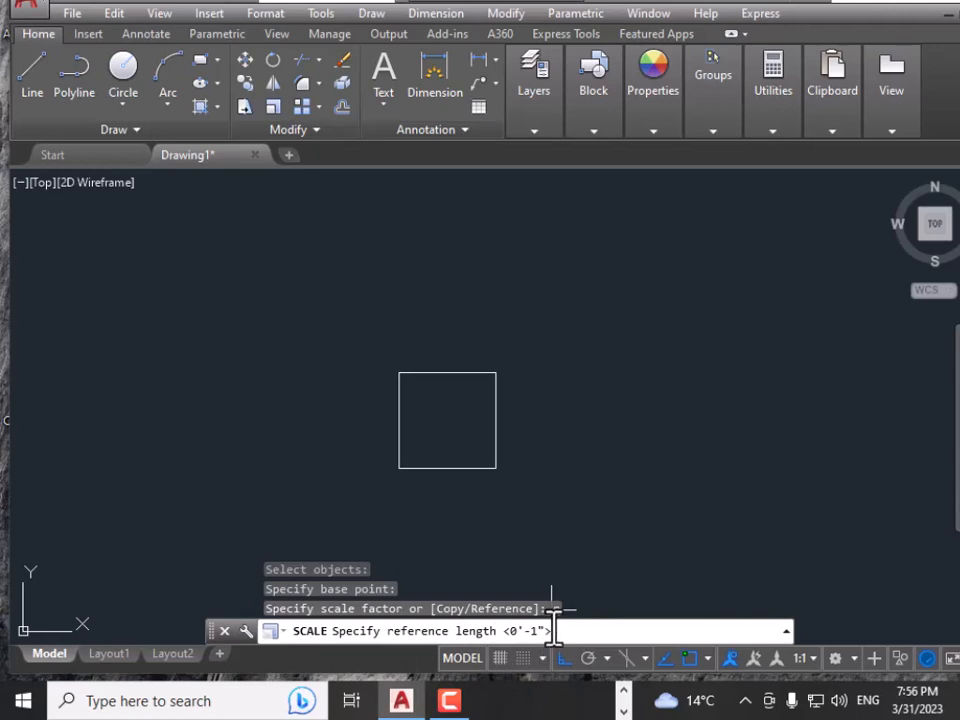
key("Return")
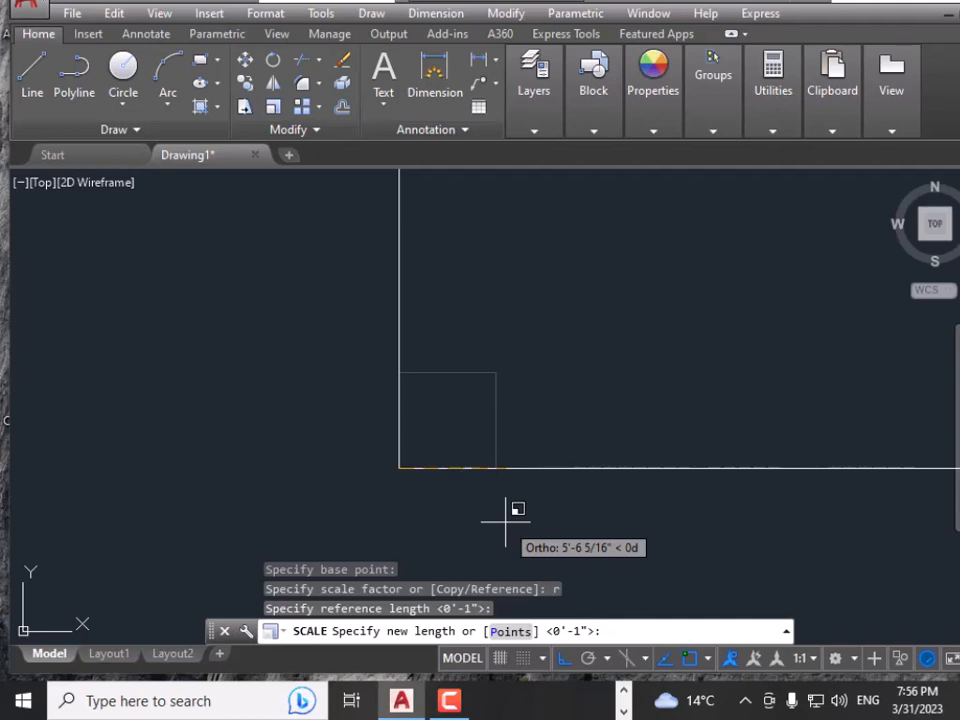
type("2")
key("Return")
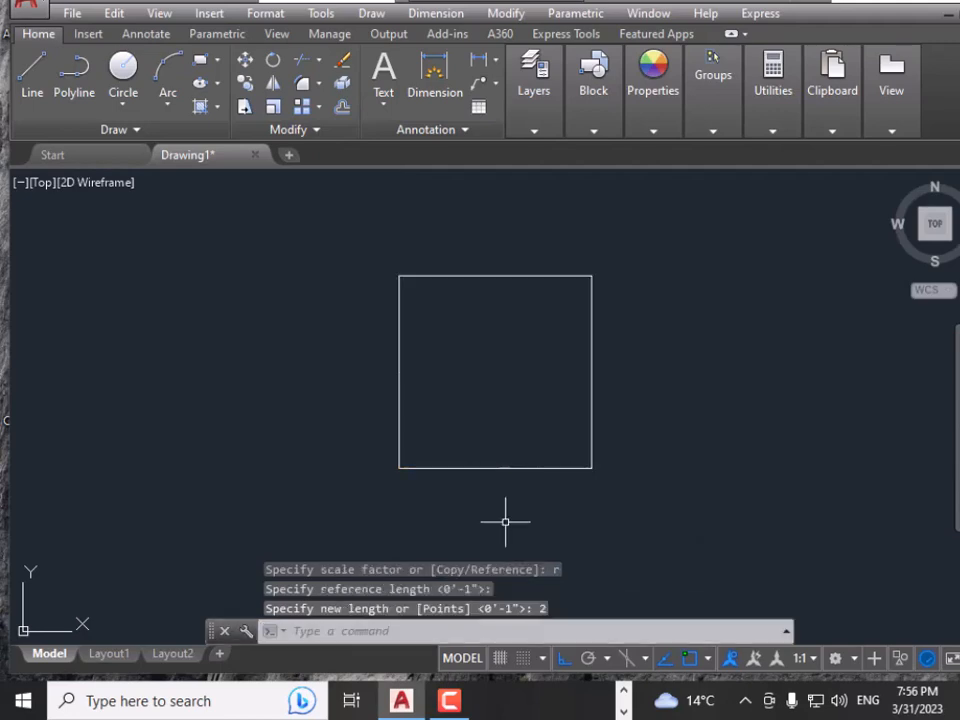
Add a linear dimension above the scaled square's top edge and read its text
left_click(436, 16)
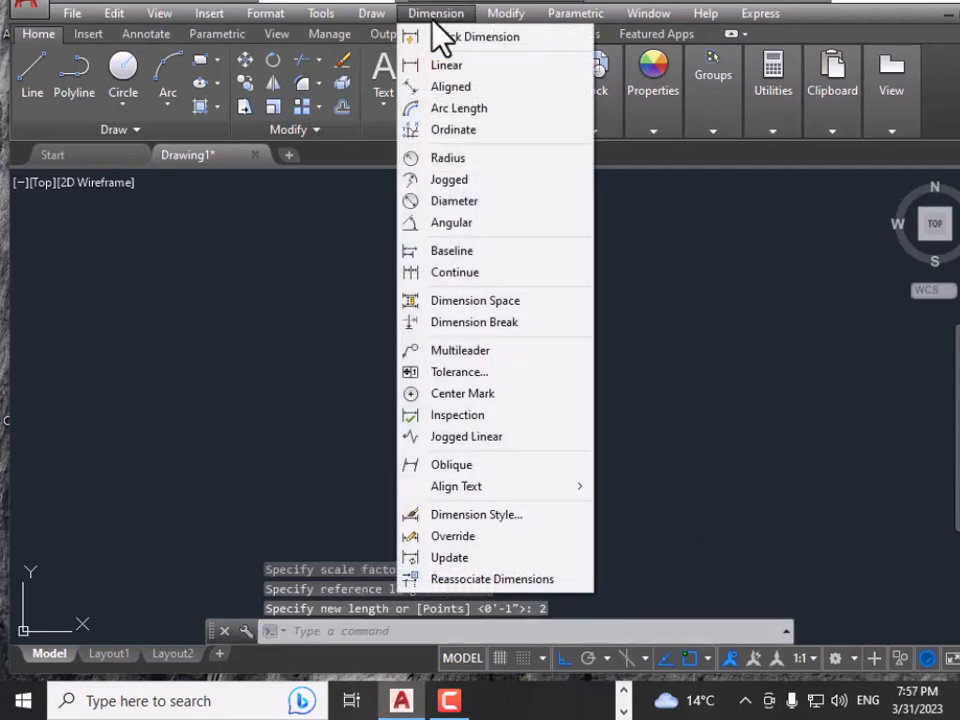
left_click(445, 66)
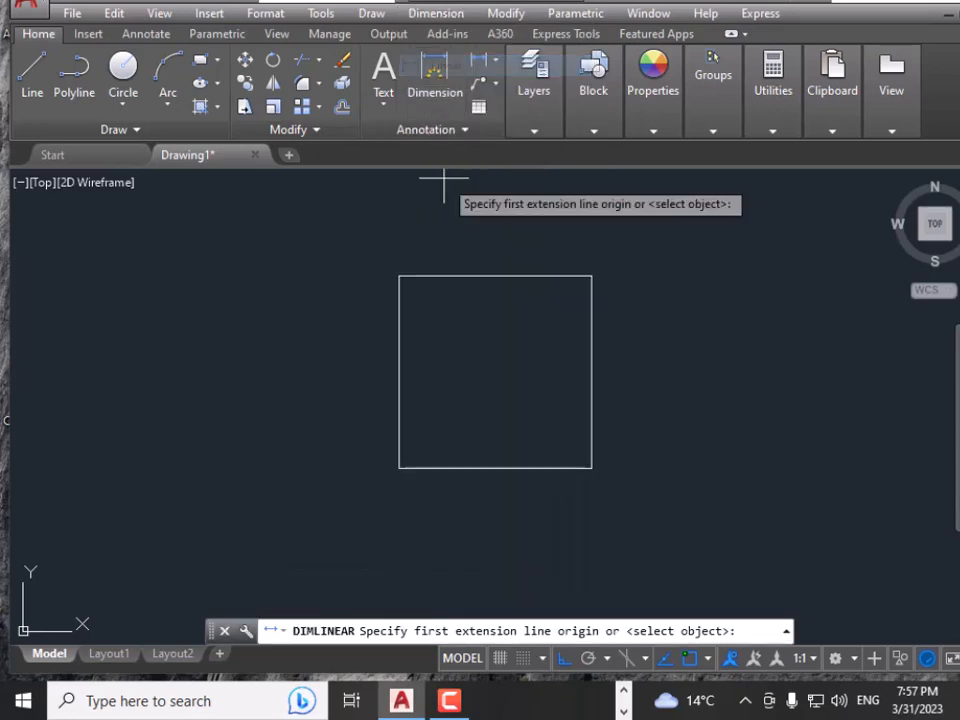
left_click(399, 276)
left_click(591, 276)
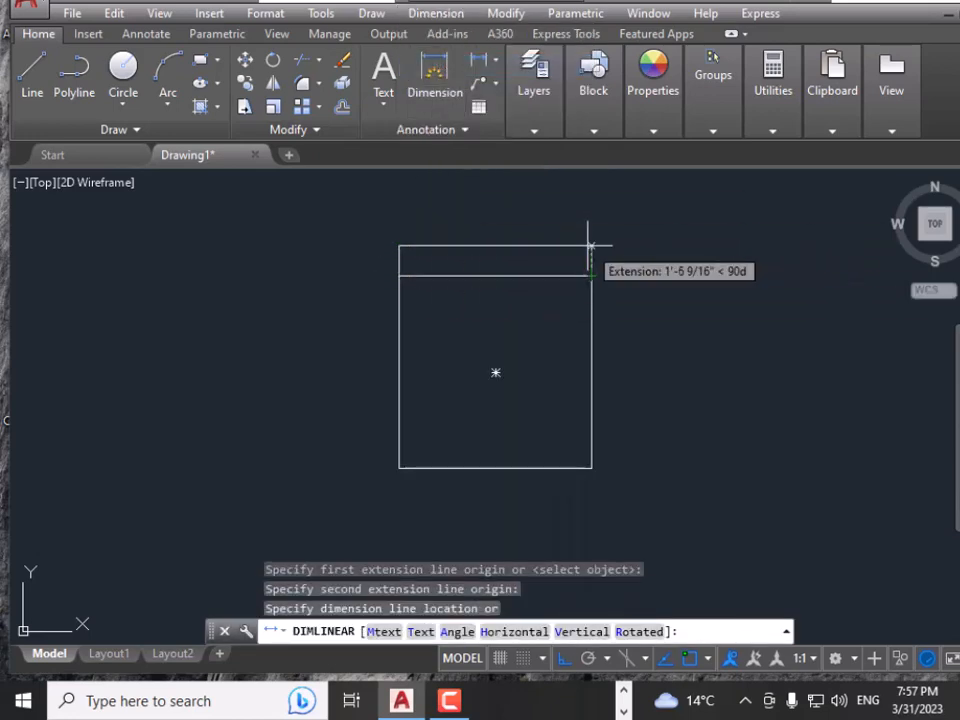
left_click(588, 251)
scroll(500, 250, "up", 8)
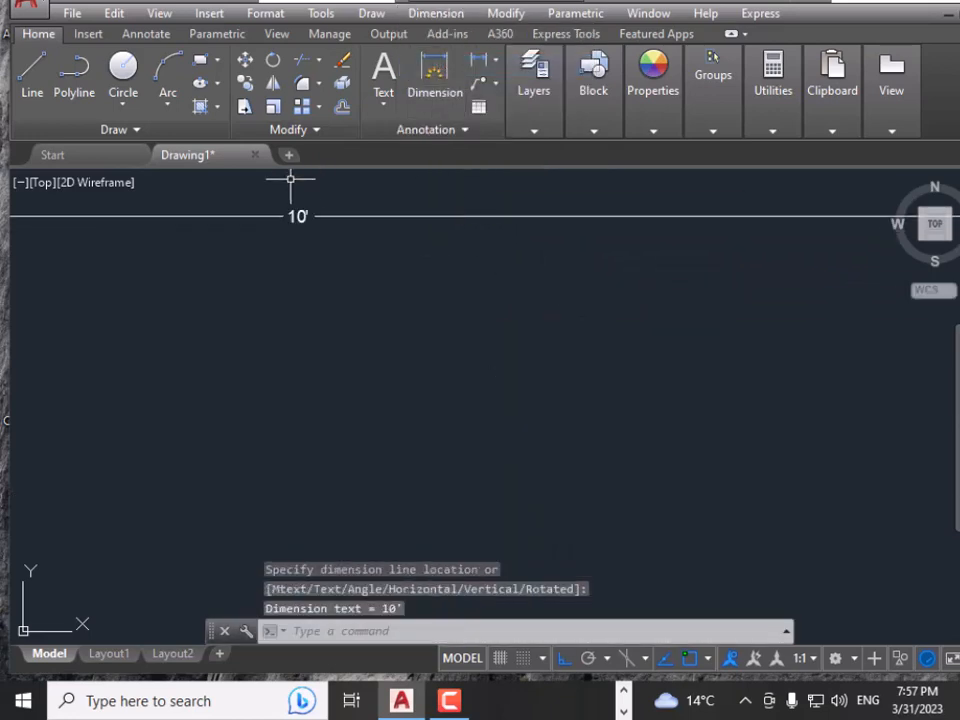
middle_click_drag(315, 216, 525, 343)
scroll(525, 339, "up", 4)
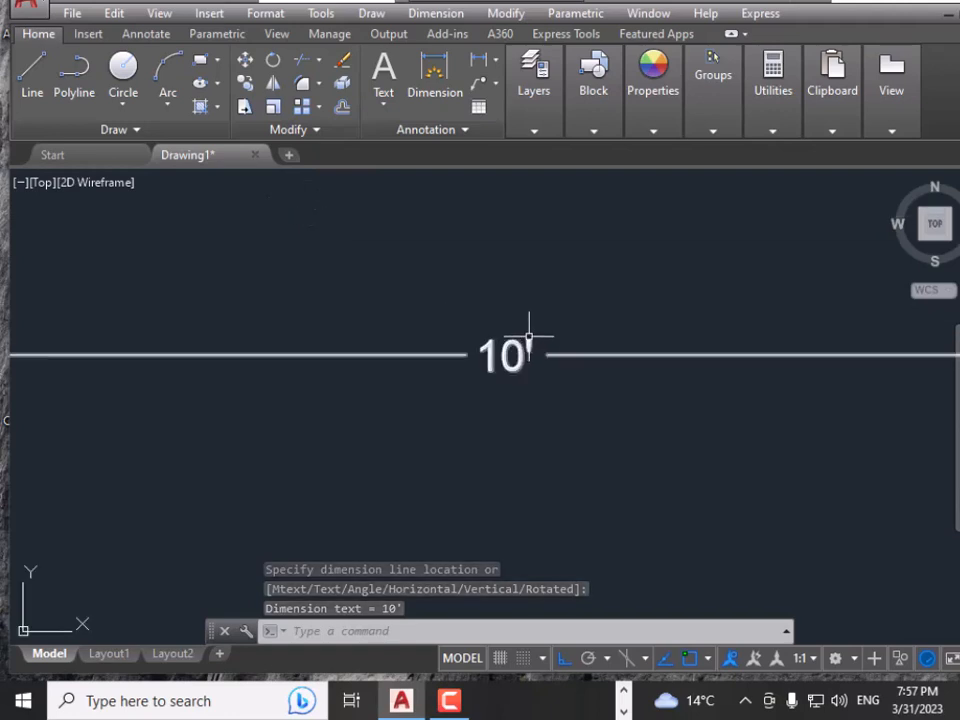
scroll(529, 336, "down", 9)
scroll(529, 337, "down", 4)
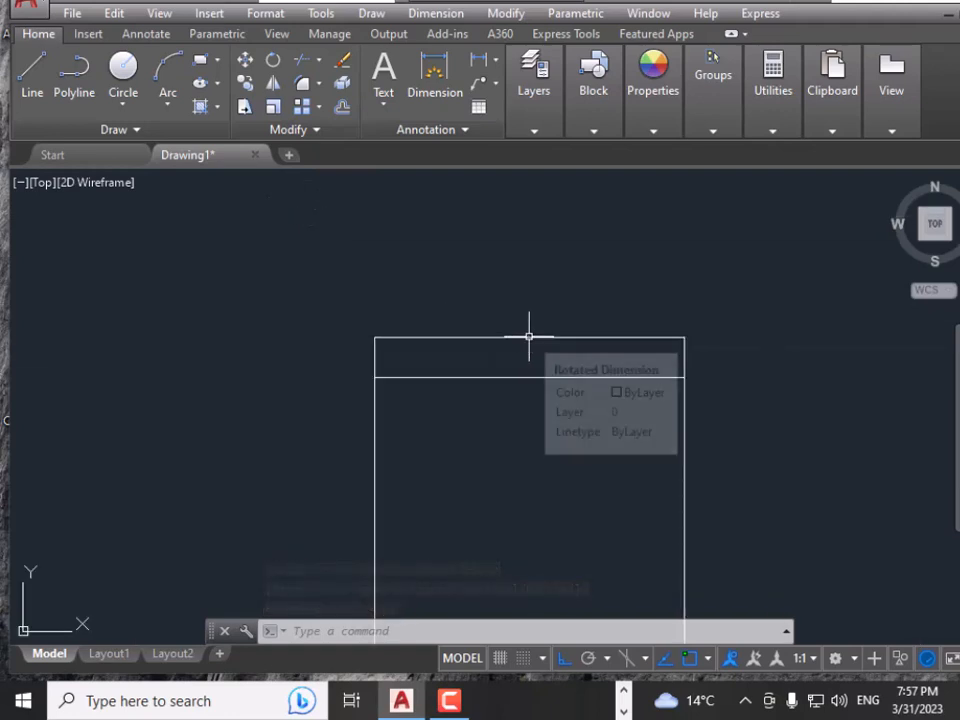
Delete the linear dimension above the square
left_click(529, 337)
mouse_move(529, 337)
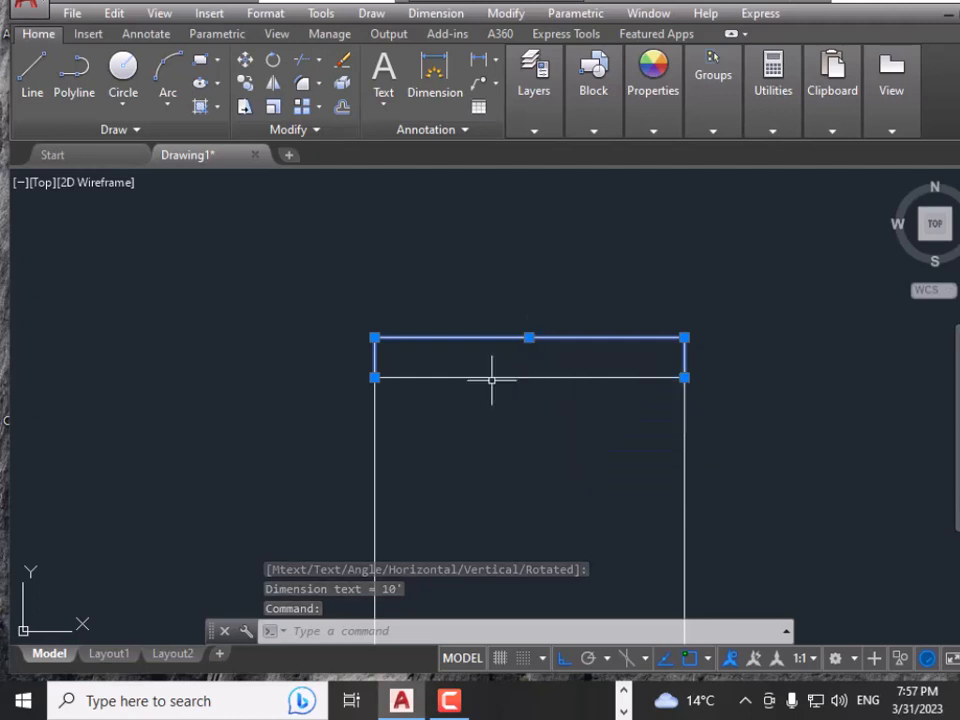
key("Delete")
Scale the square about its lower-left corner by reference, with a reference length of 1 inch and a new length of .5
mouse_move(526, 428)
middle_mouse_down()
mouse_move(499, 371)
mouse_move(495, 289)
middle_mouse_up()
scroll(495, 289, "down", 2)
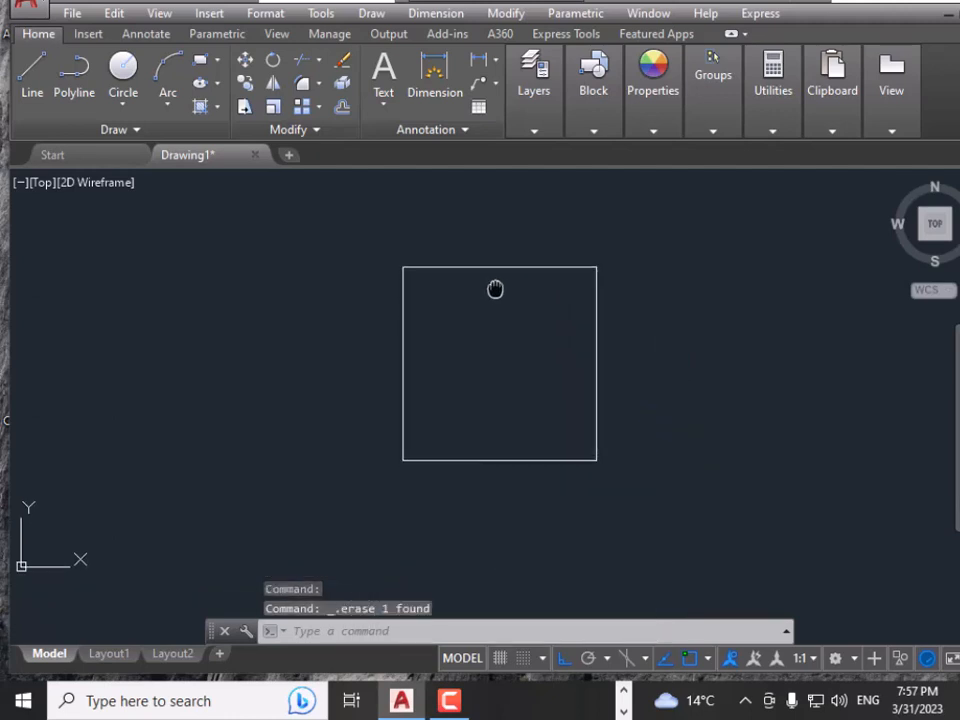
scroll(497, 283, "up", 2)
left_click(506, 14)
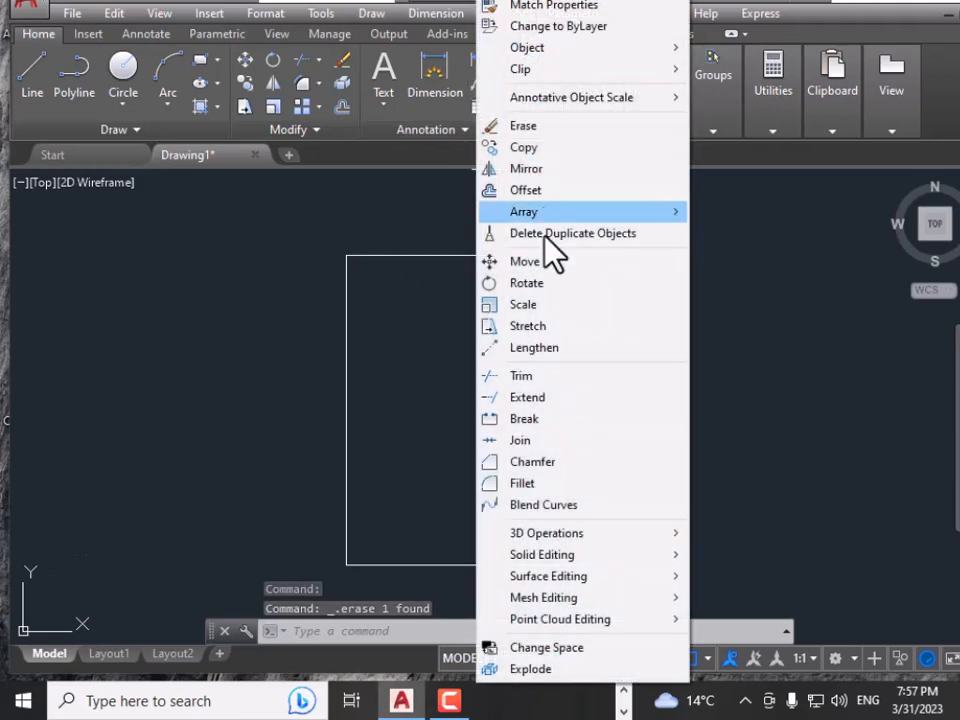
left_click(539, 304)
mouse_move(681, 396)
left_mouse_down()
mouse_move(611, 336)
mouse_move(606, 347)
left_mouse_up()
key("Return")
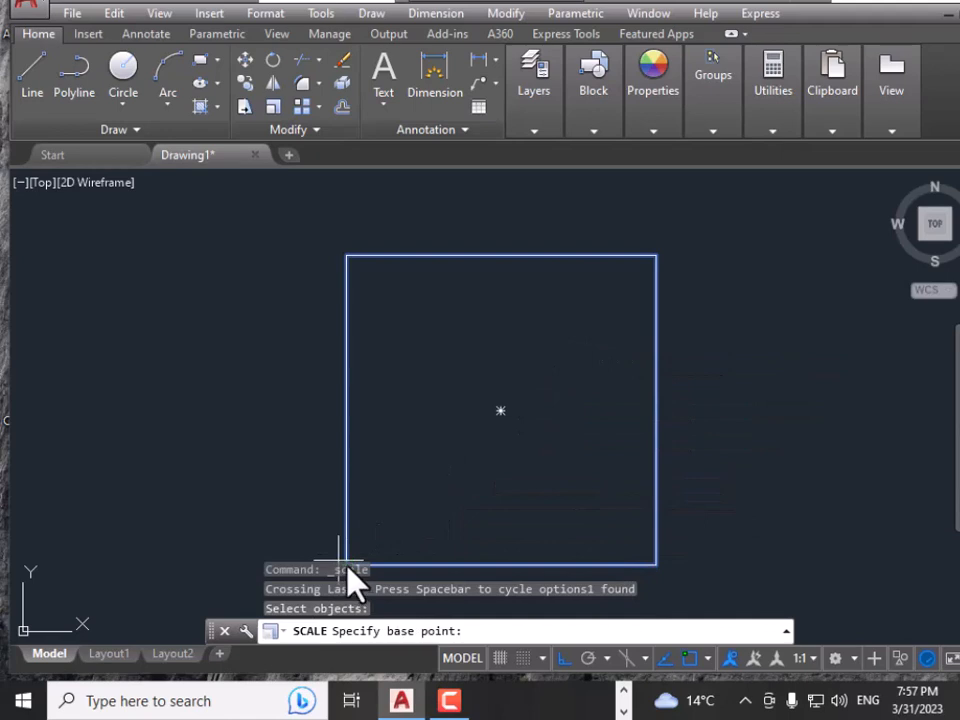
middle_click_drag(354, 542, 366, 451)
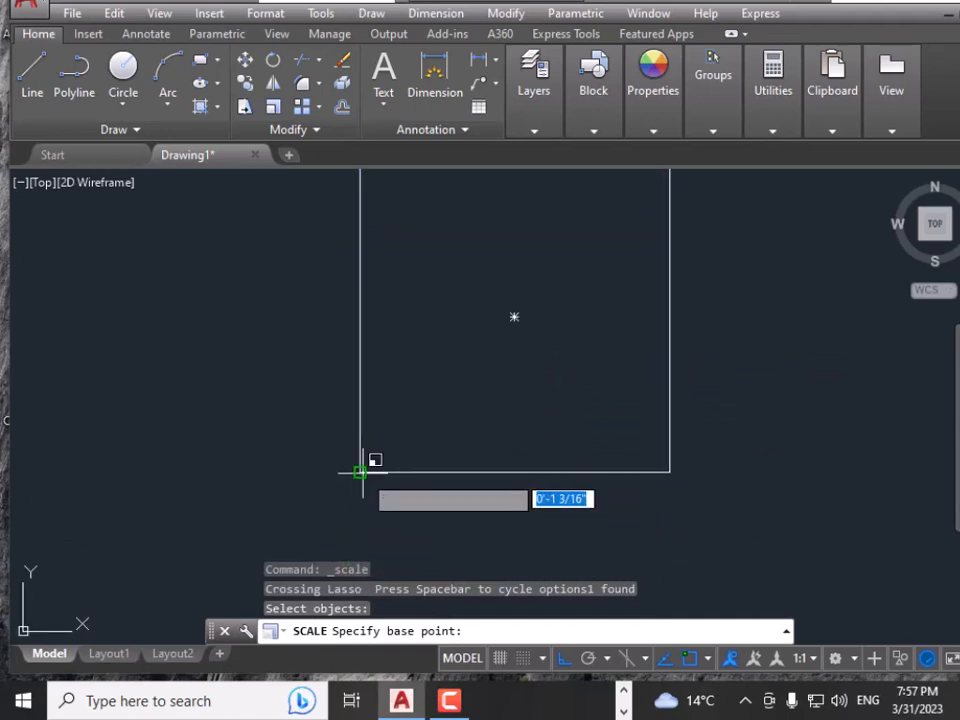
left_click(370, 461)
type("r")
key("Return")
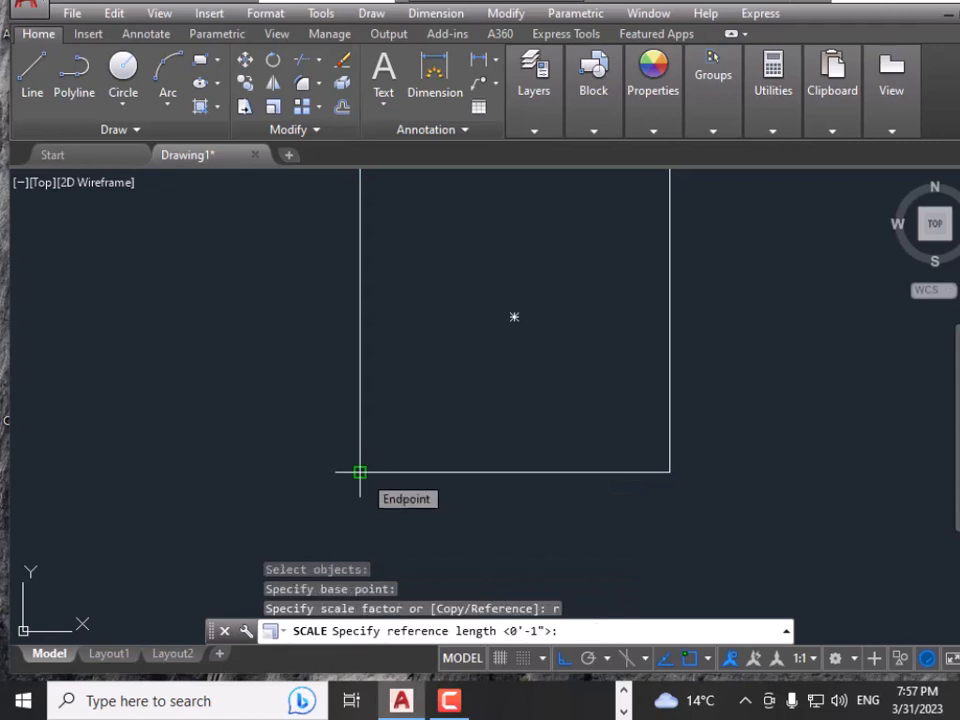
key("Return")
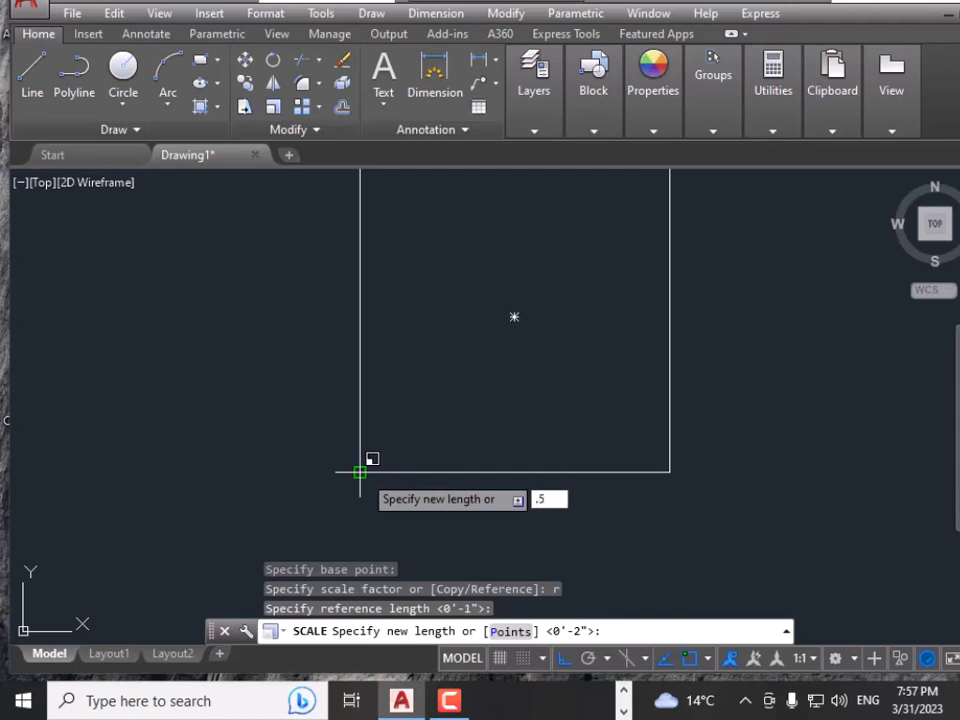
key("Return")
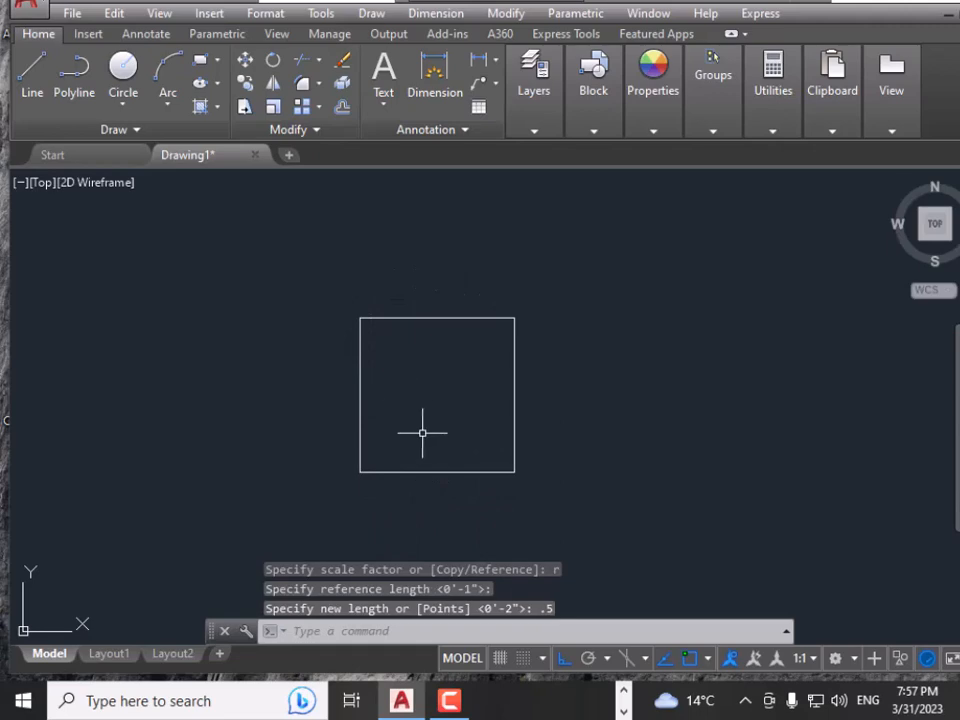
Try to stretch the square horizontally from its lower-left corner after selecting it with a crossing lasso, and undo the stretch
left_click(506, 14)
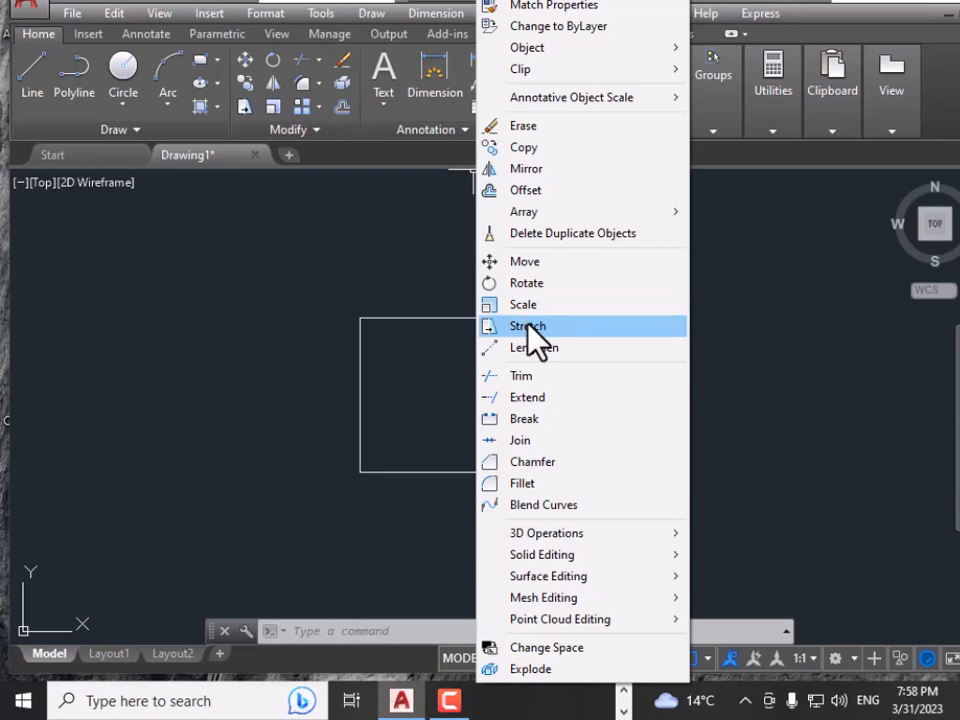
left_click(530, 325)
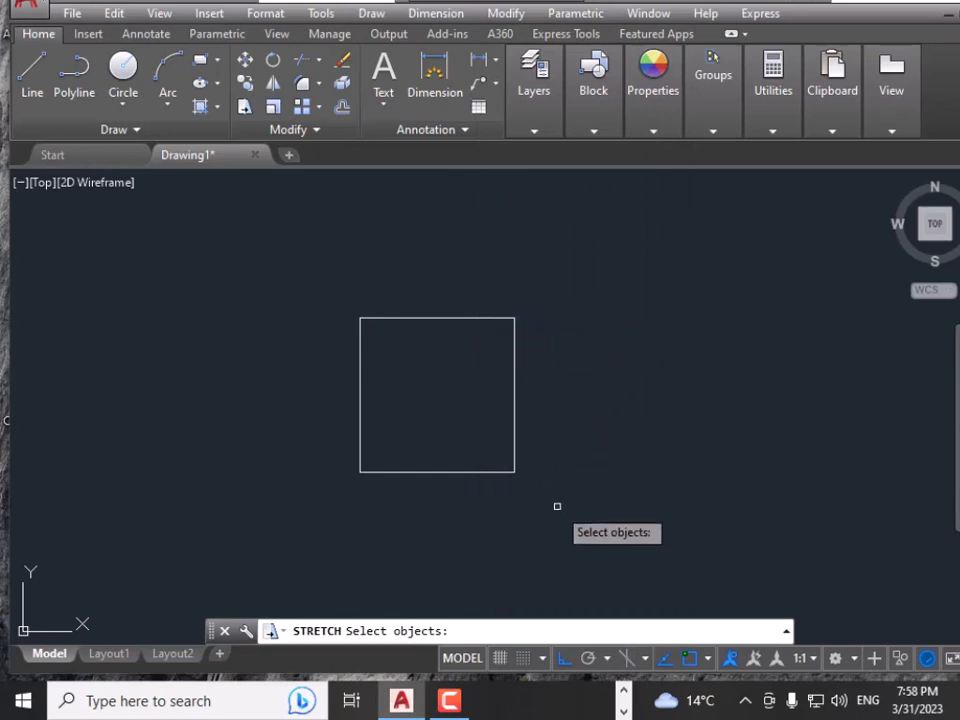
mouse_move(557, 518)
left_mouse_down()
mouse_move(467, 394)
mouse_move(304, 274)
left_mouse_up()
key("Return")
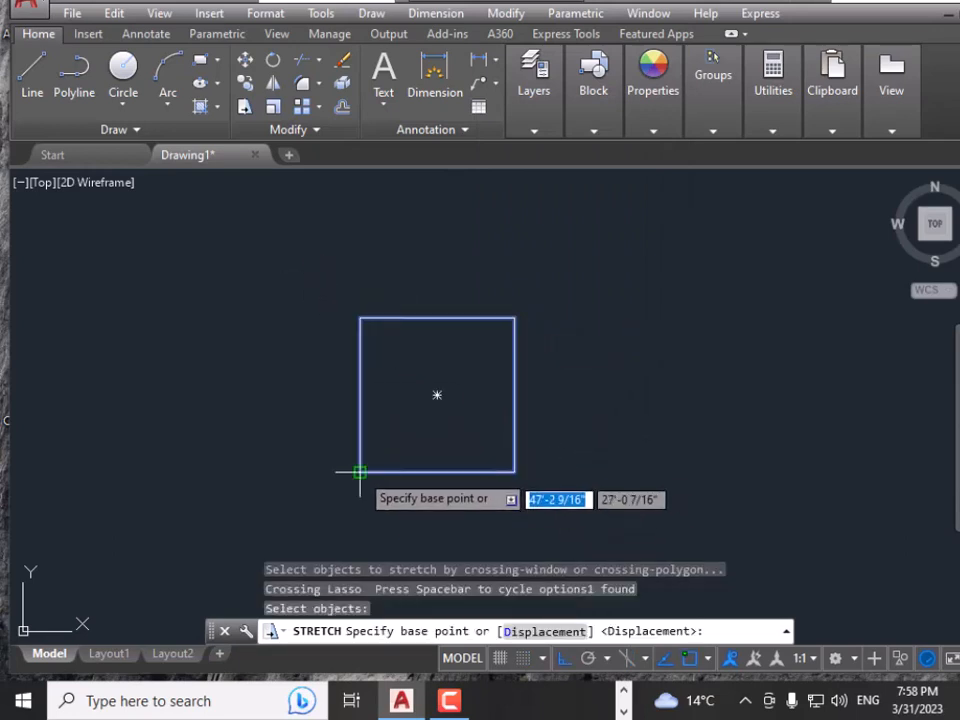
left_click(359, 472)
left_click(600, 473)
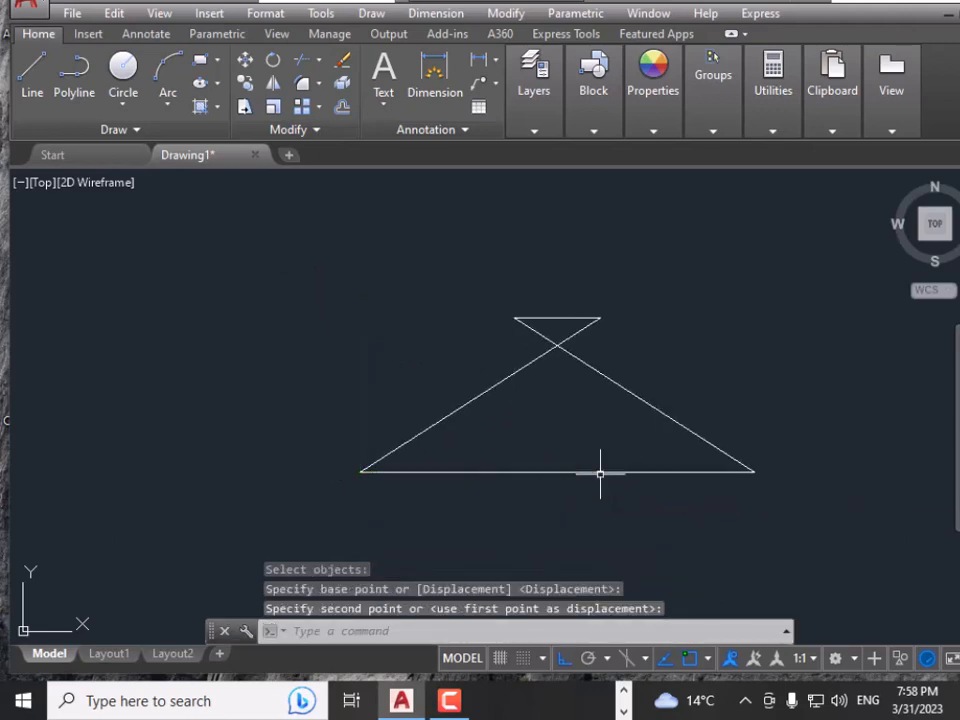
key("ctrl+z")
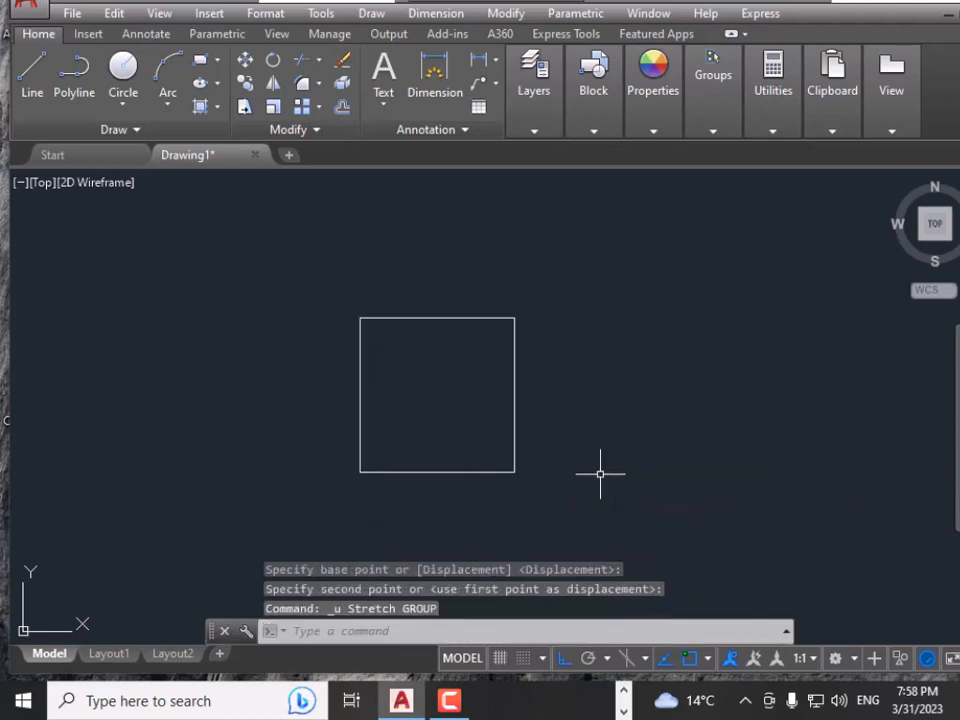
right_click(553, 248)
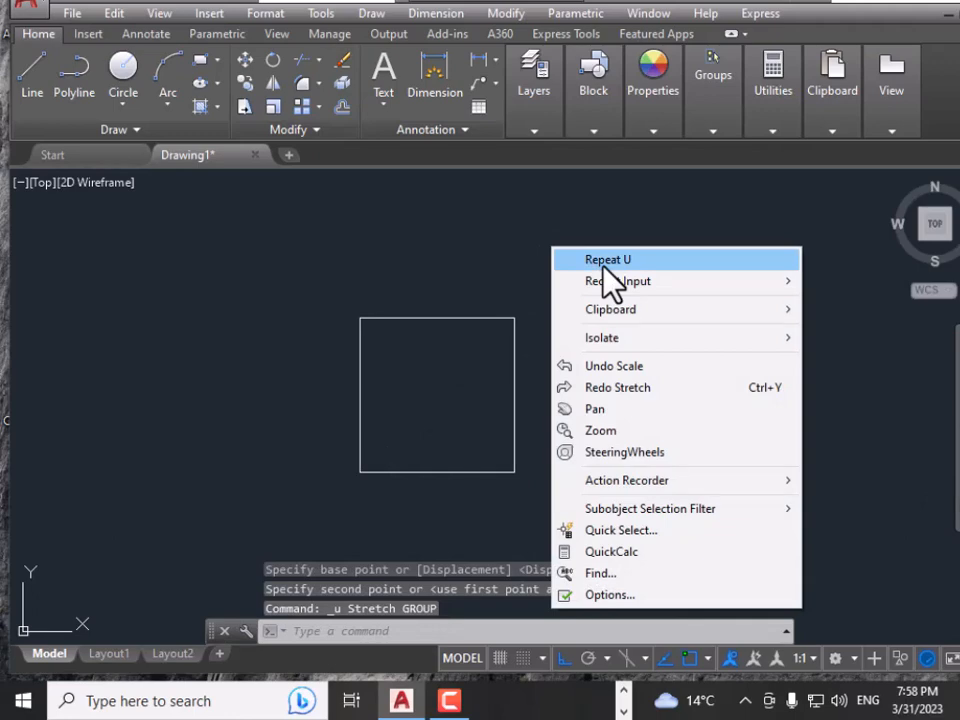
left_click(484, 210)
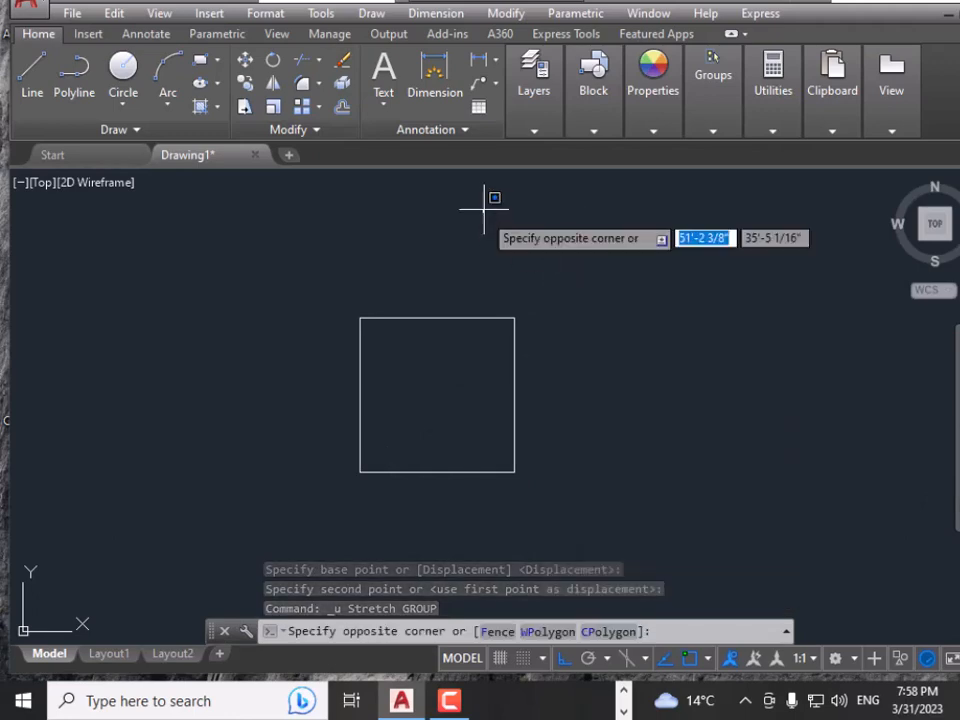
left_click(482, 228)
left_click(506, 13)
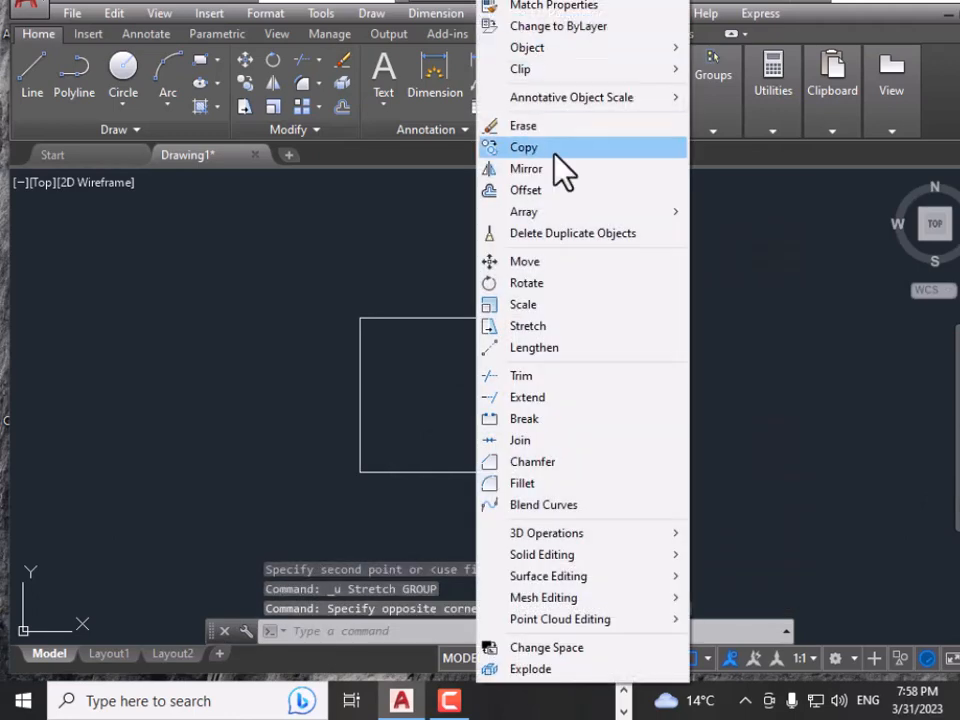
left_click(566, 333)
left_click(550, 500)
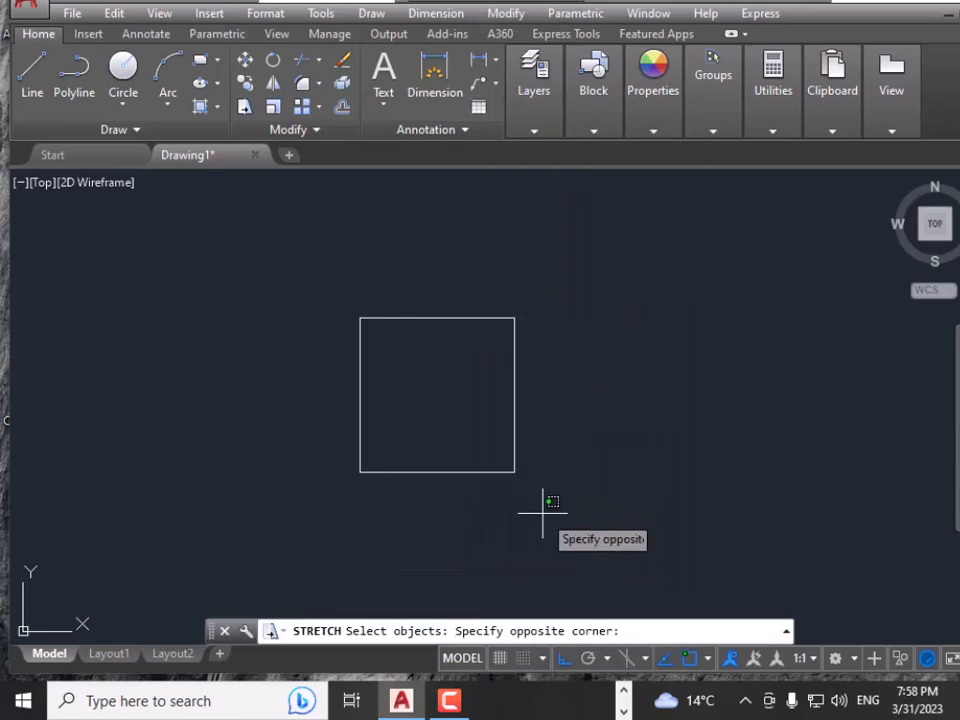
mouse_move(543, 512)
left_mouse_down()
mouse_move(500, 371)
mouse_move(574, 429)
mouse_move(568, 440)
left_mouse_up()
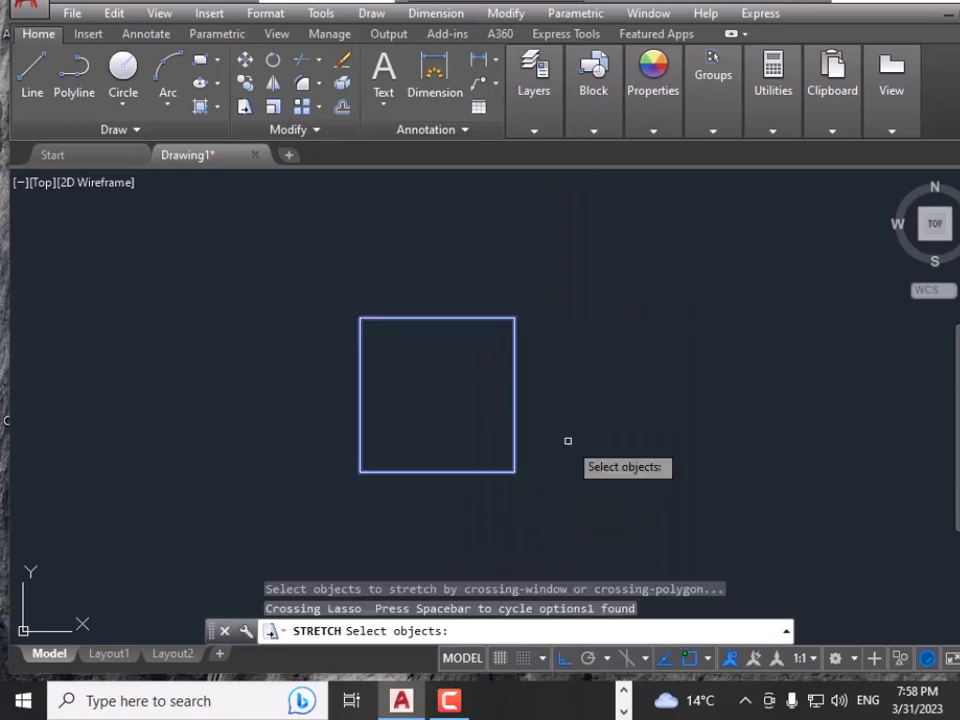
key("Escape")
Try stretching the square's right half freehand horizontally to the right, using its lower-right corner as base point, and undo the stretch
right_click(545, 368)
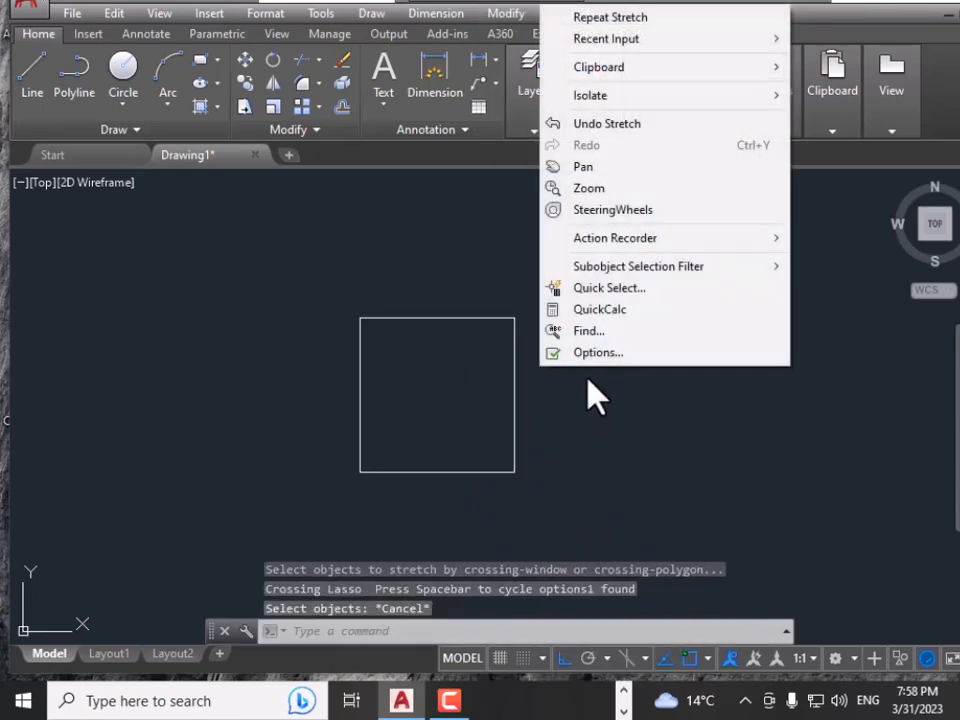
left_click(634, 18)
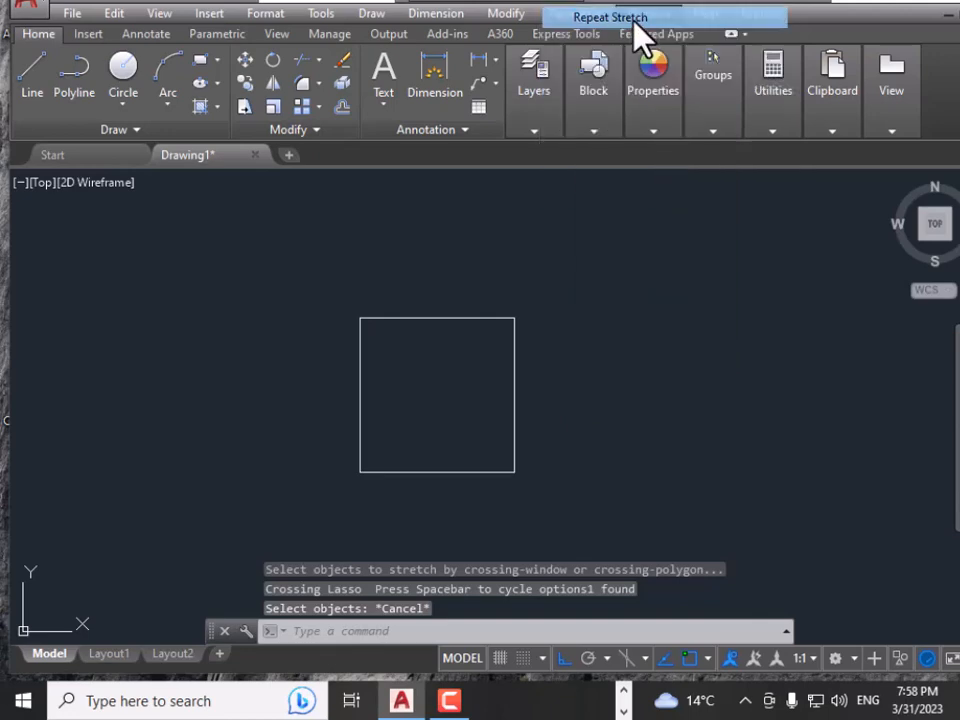
left_click(539, 514)
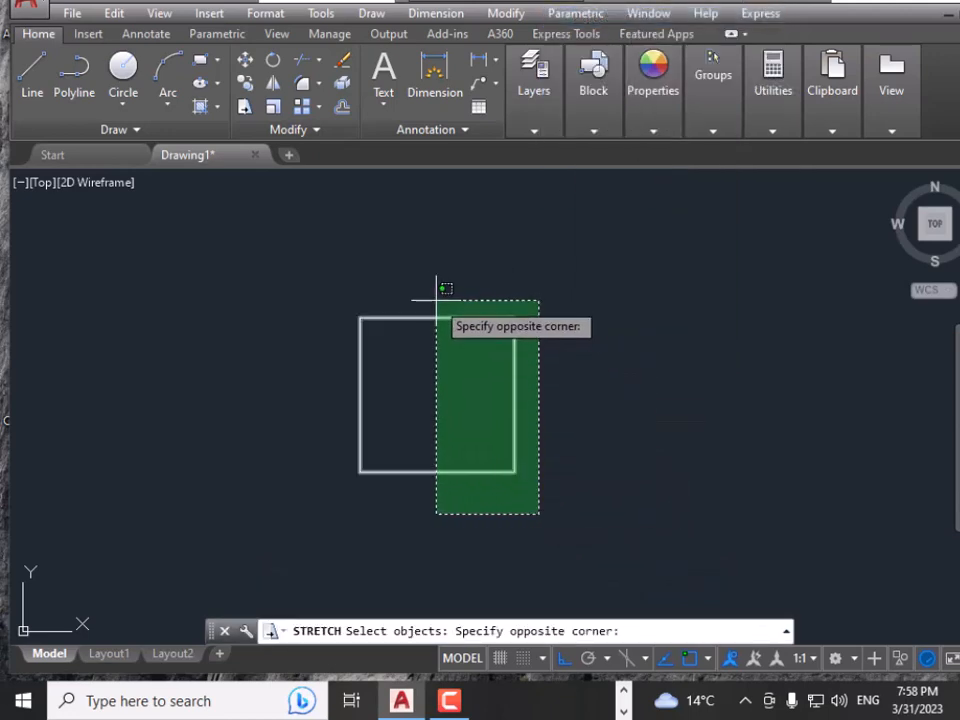
left_click(466, 270)
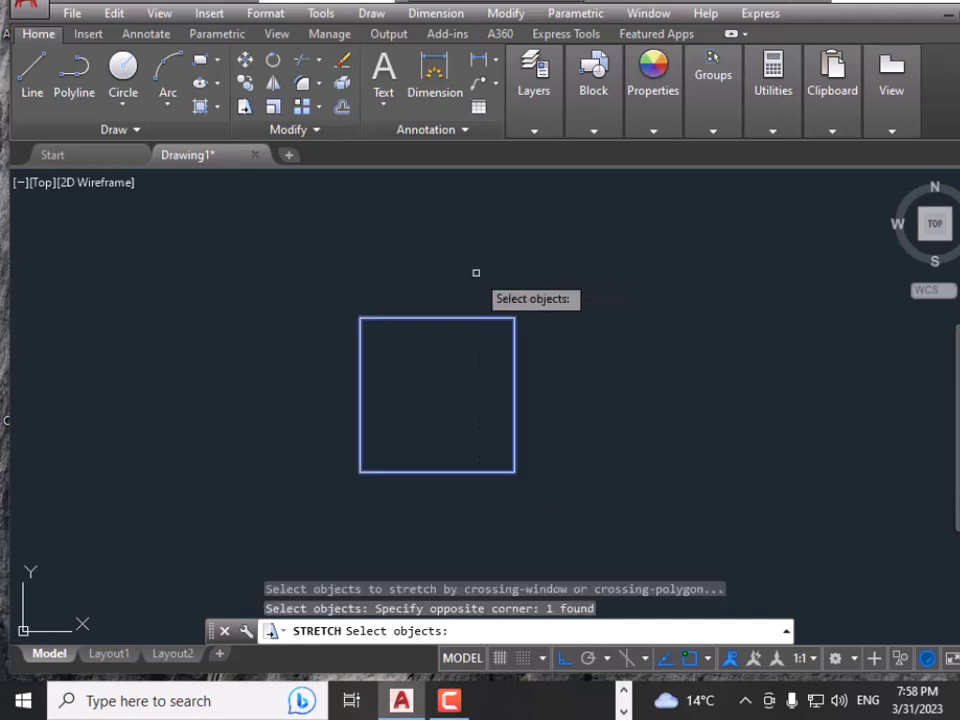
key("Return")
left_click(514, 471)
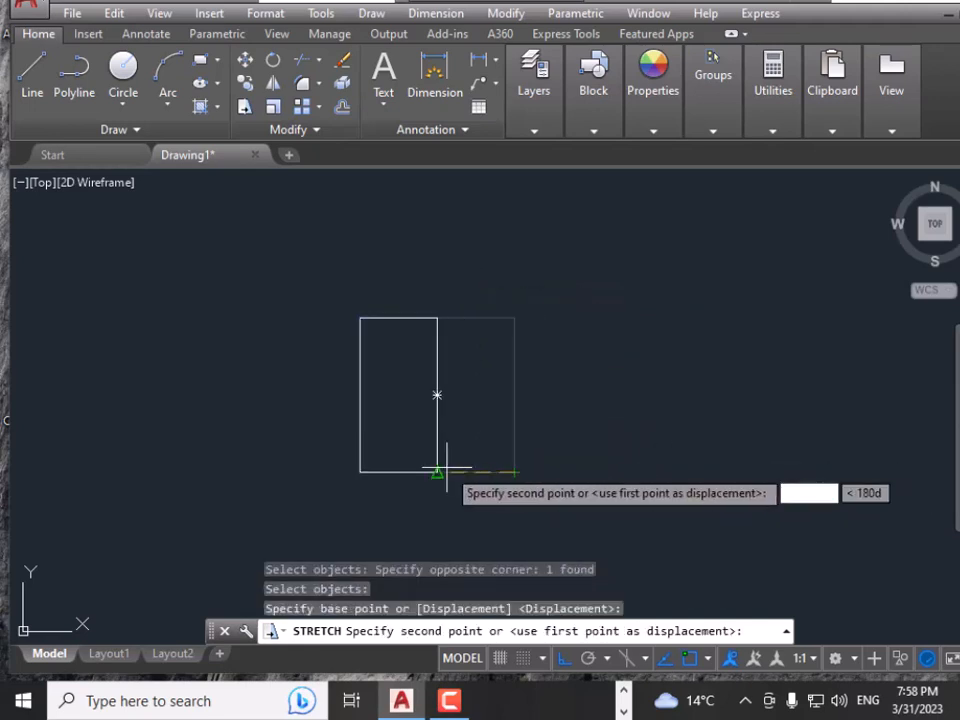
left_click(683, 461)
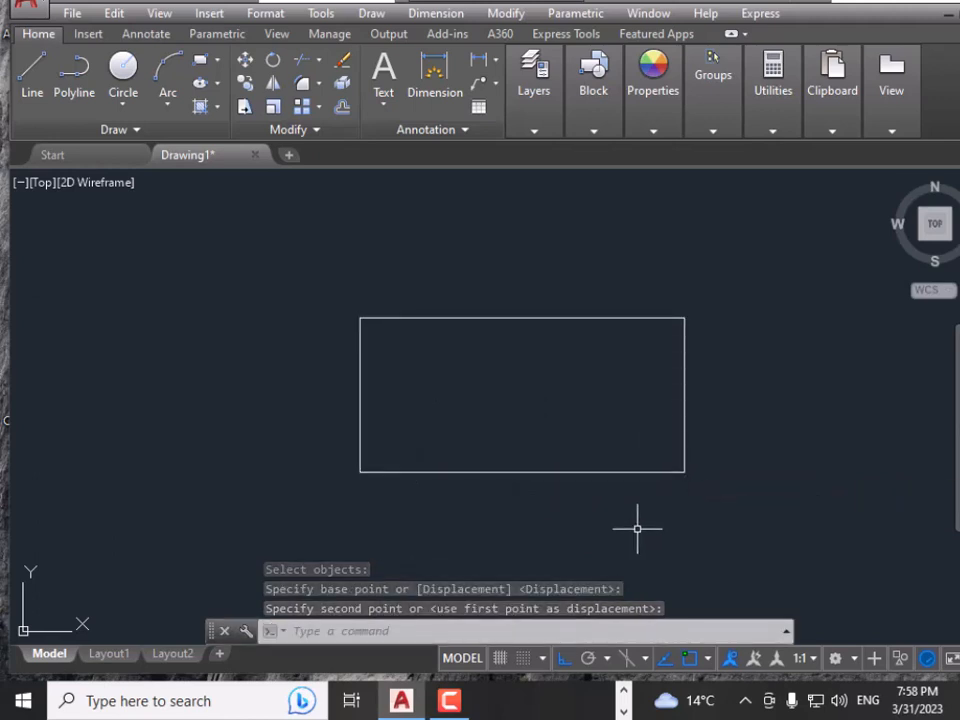
key("ctrl+z")
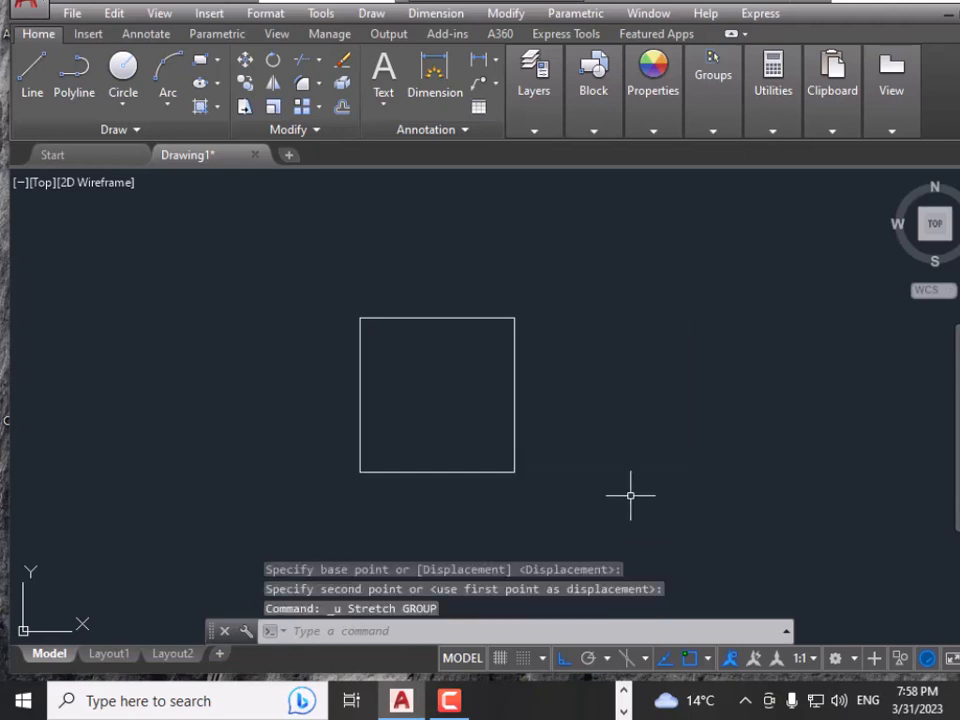
Stretch the square's right side from its lower-right corner by 5' at an angle of 0 degrees
left_click(550, 101)
left_click(510, 13)
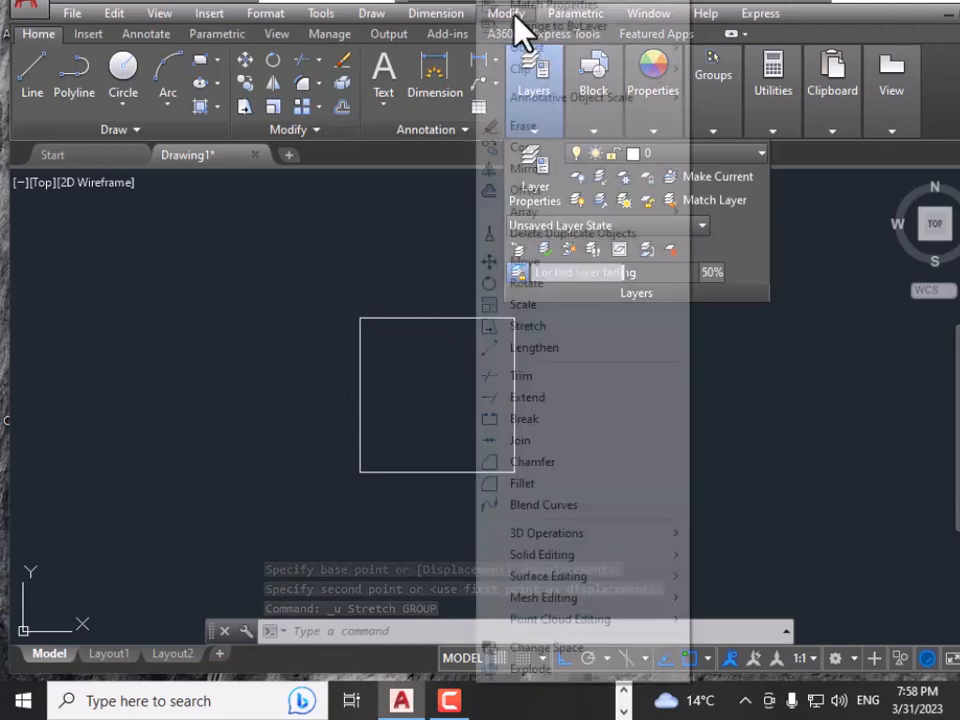
left_click(542, 328)
left_click(555, 541)
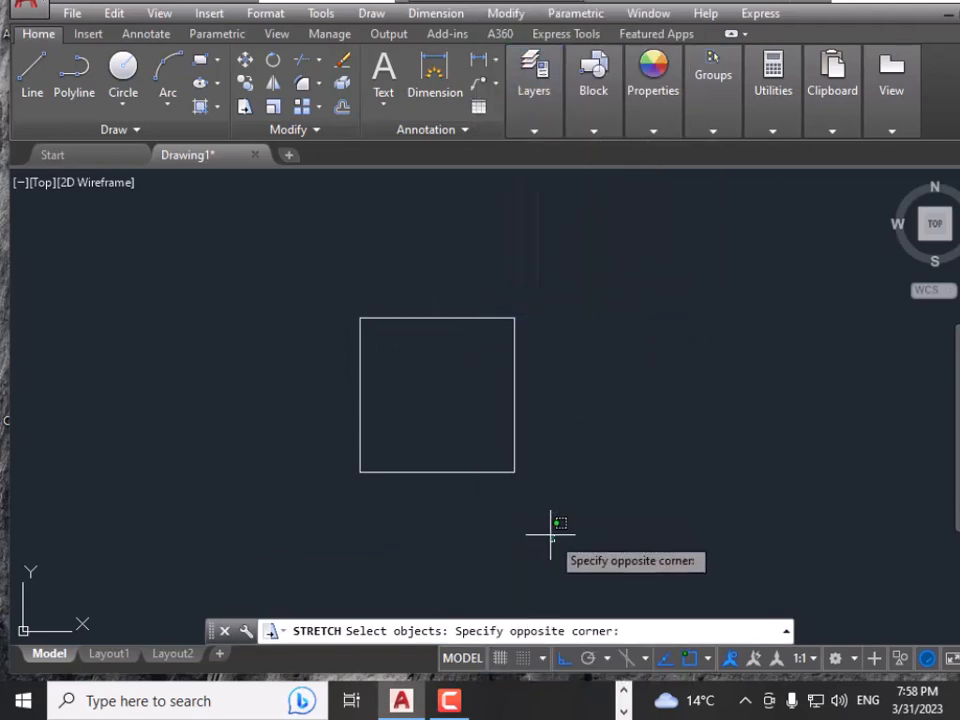
left_click(490, 241)
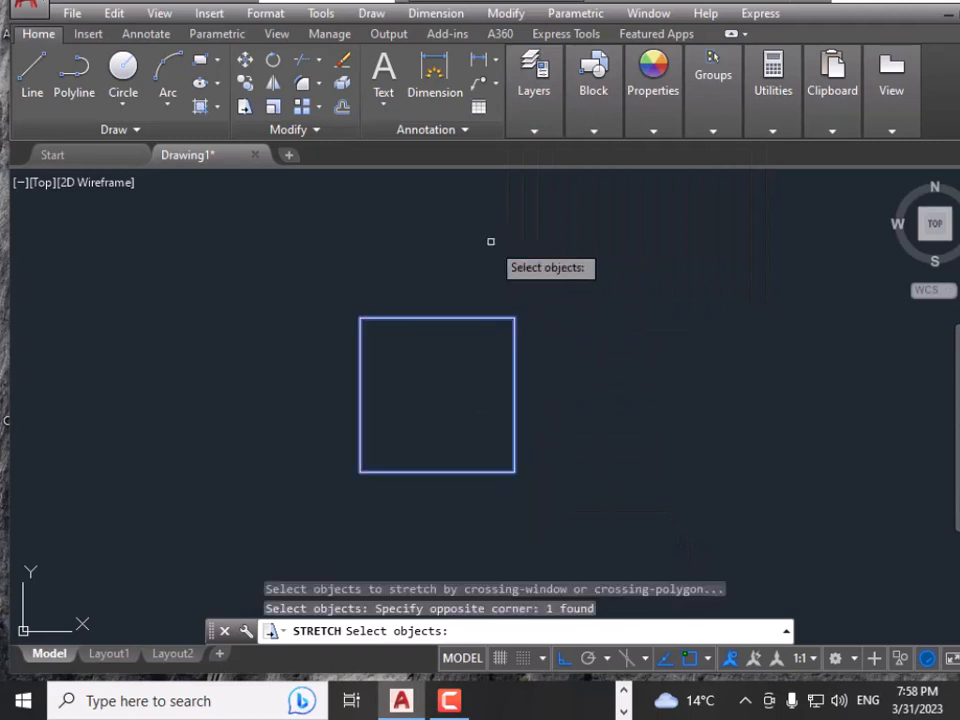
key("Return")
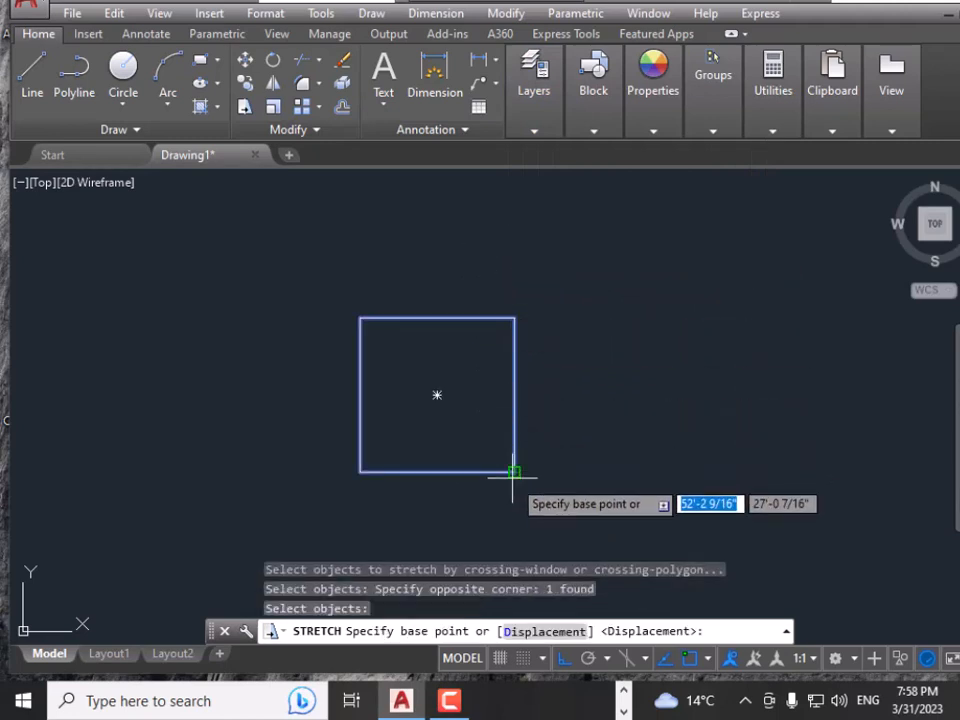
left_click(514, 472)
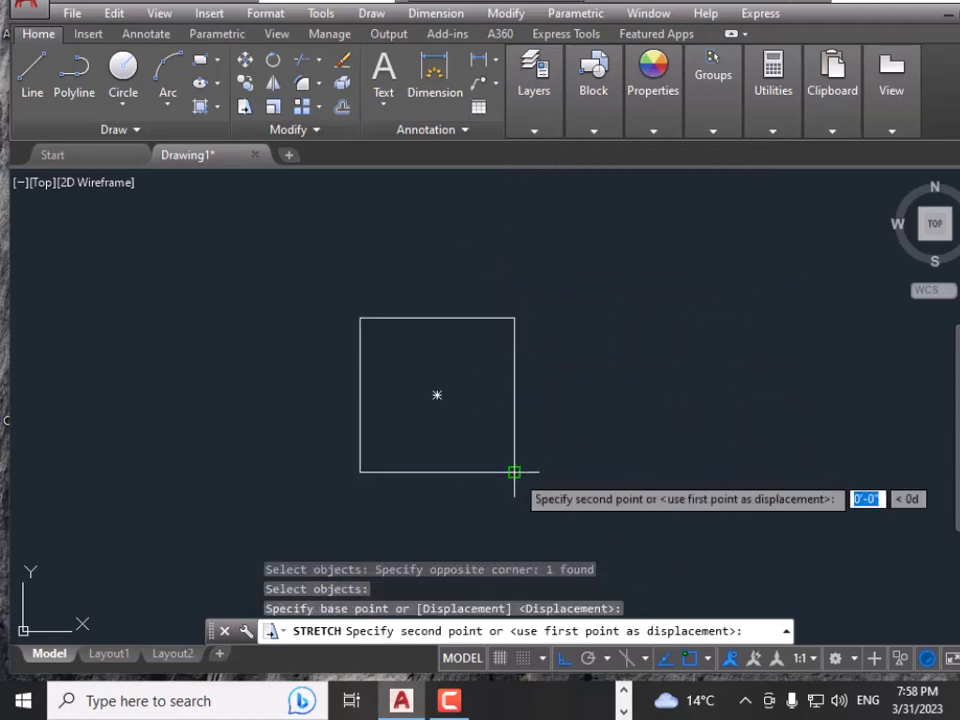
type("@ ")
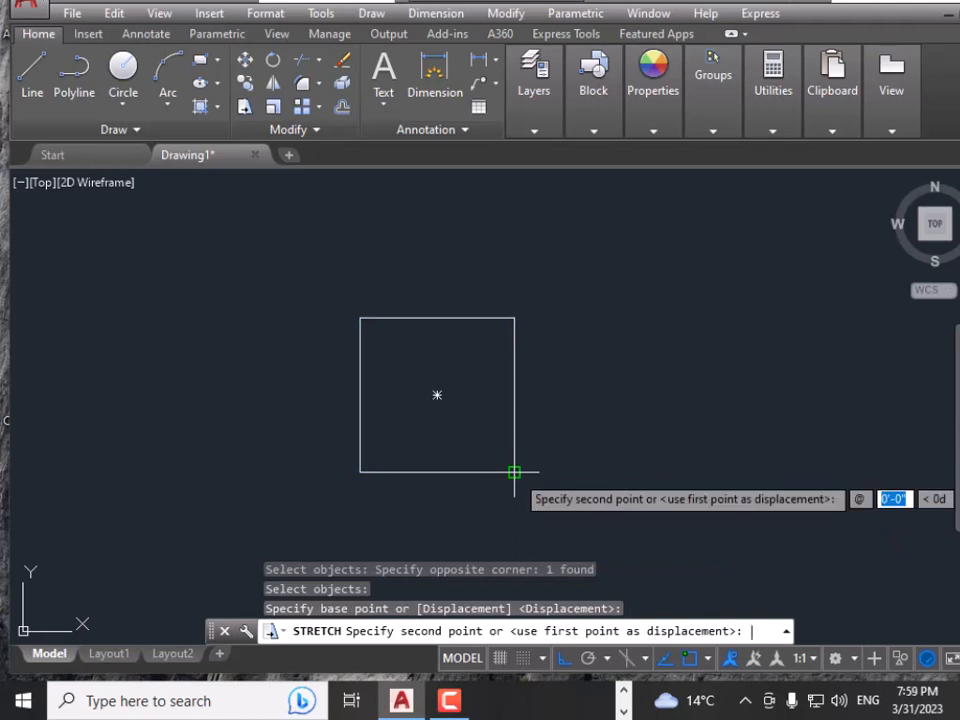
type("5")
key("Tab")
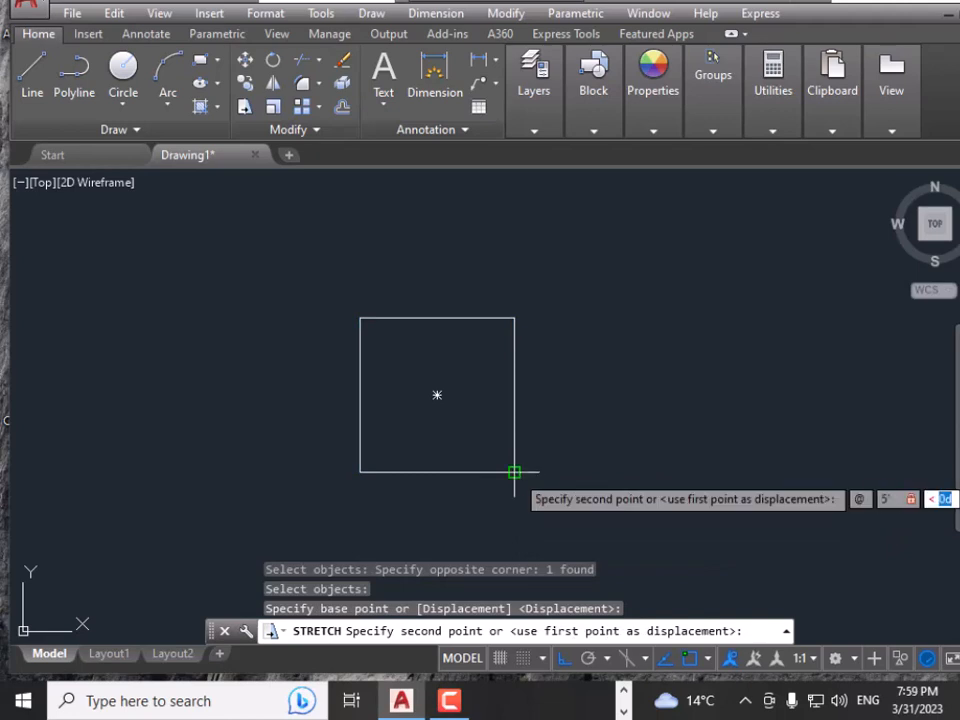
type("0")
key("Return")
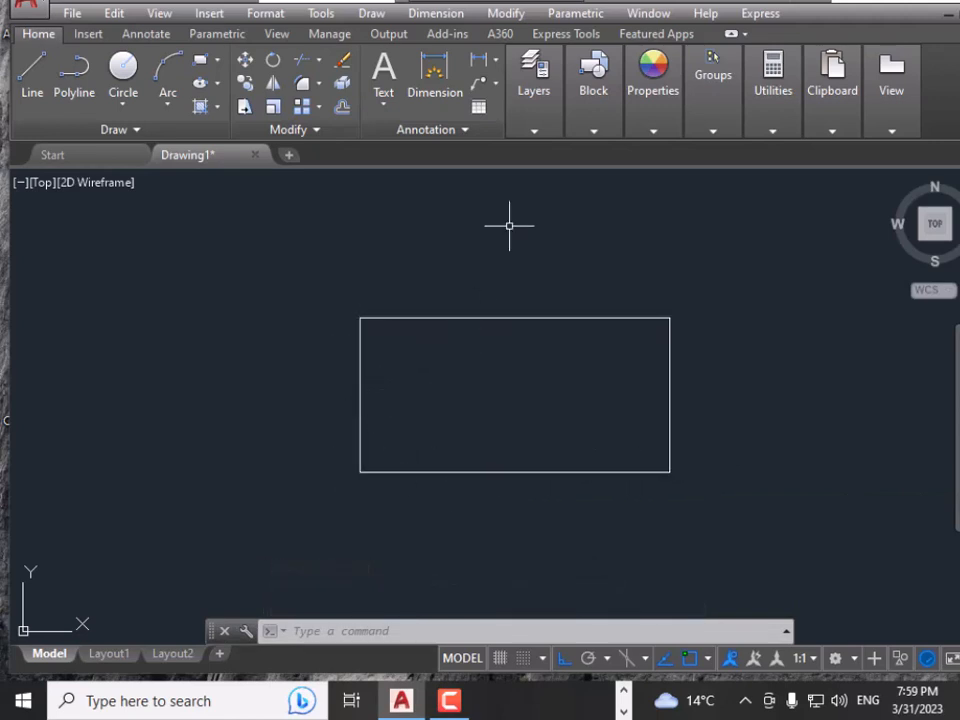
Stretch only the rectangle's lower-right corner horizontally inward to the left, leaving the right side slanted
left_click(505, 13)
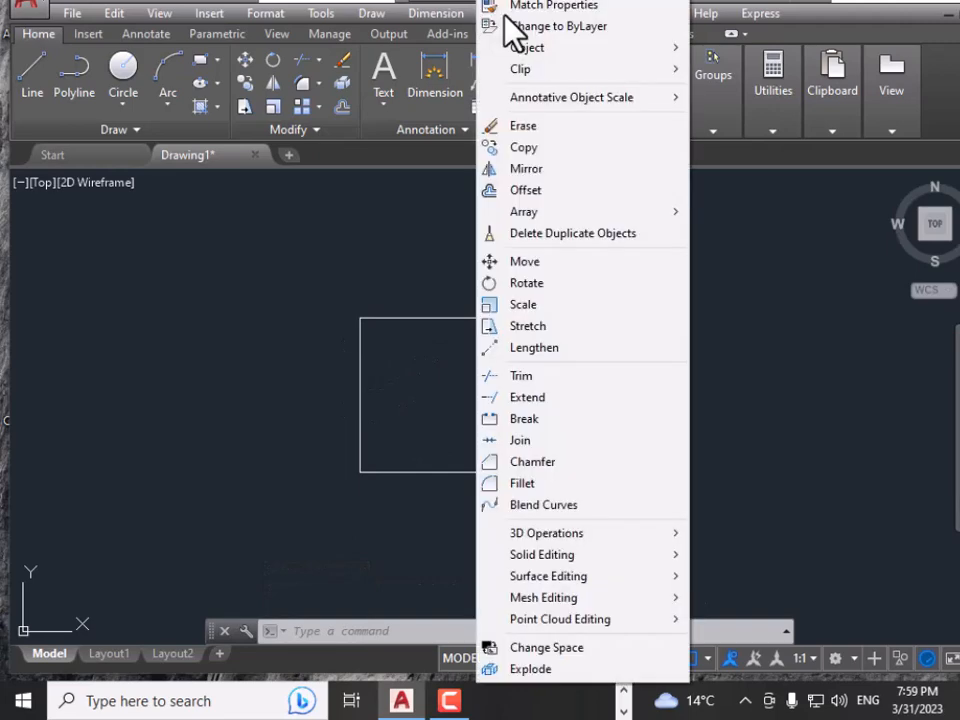
left_click(525, 326)
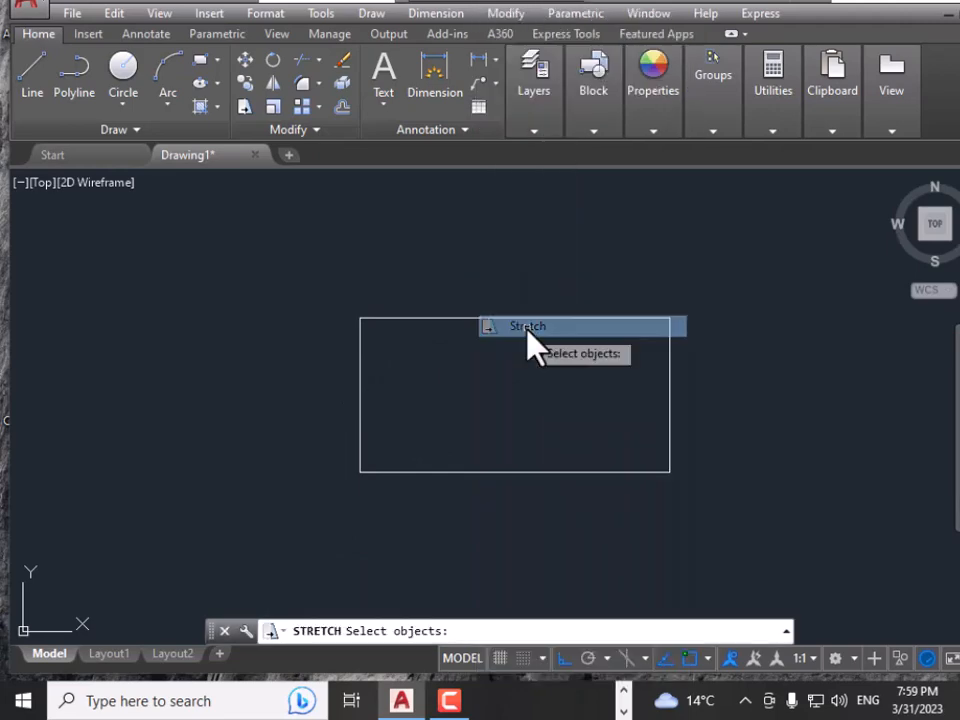
left_click(725, 529)
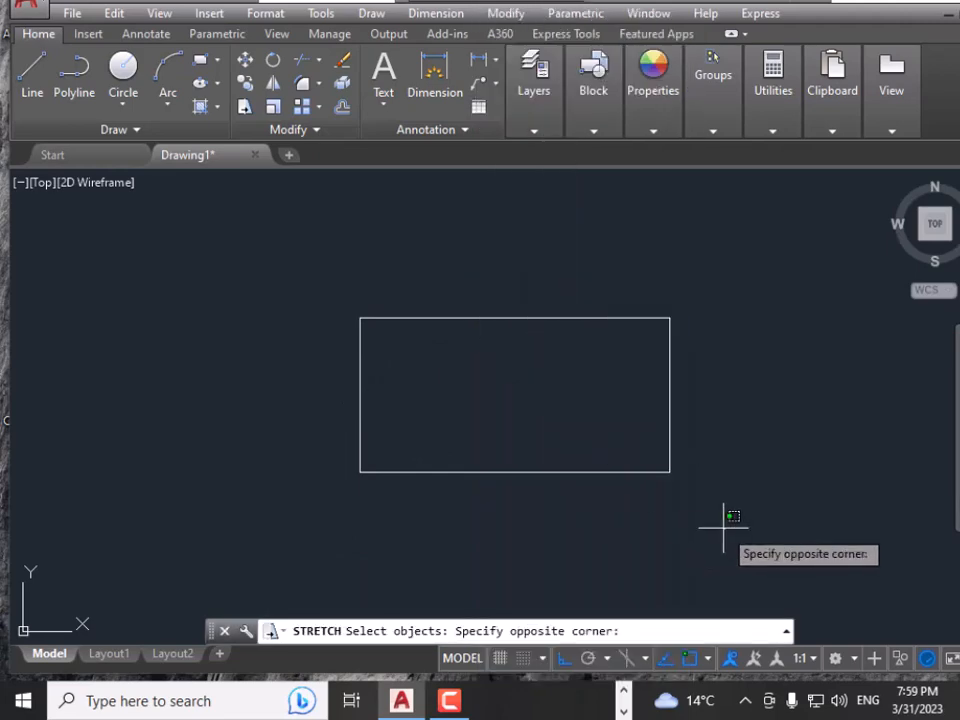
left_click(650, 447)
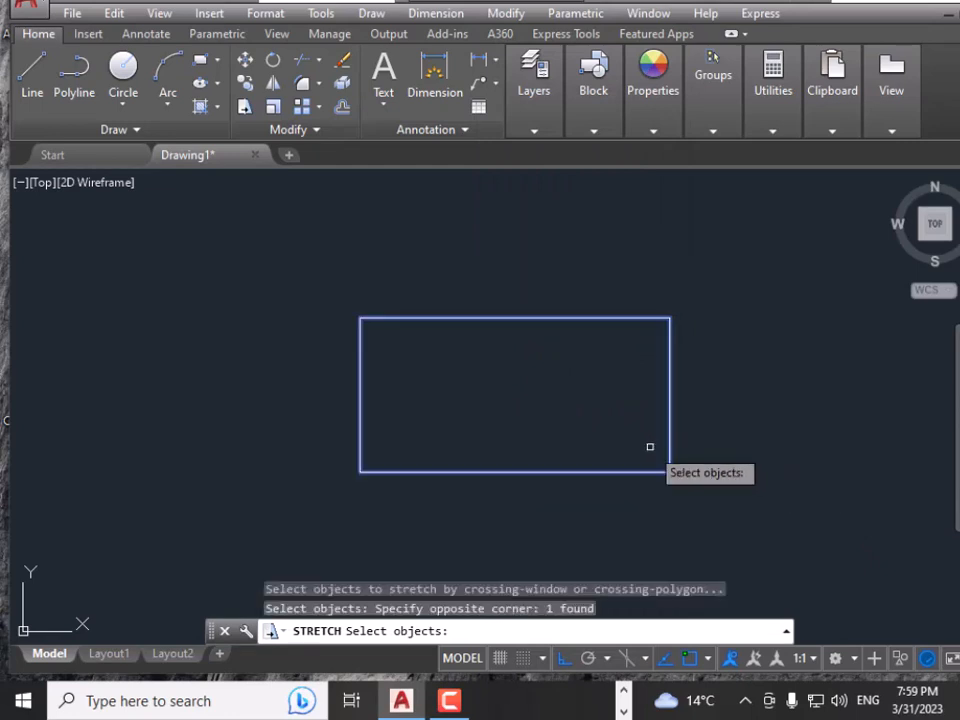
key("Return")
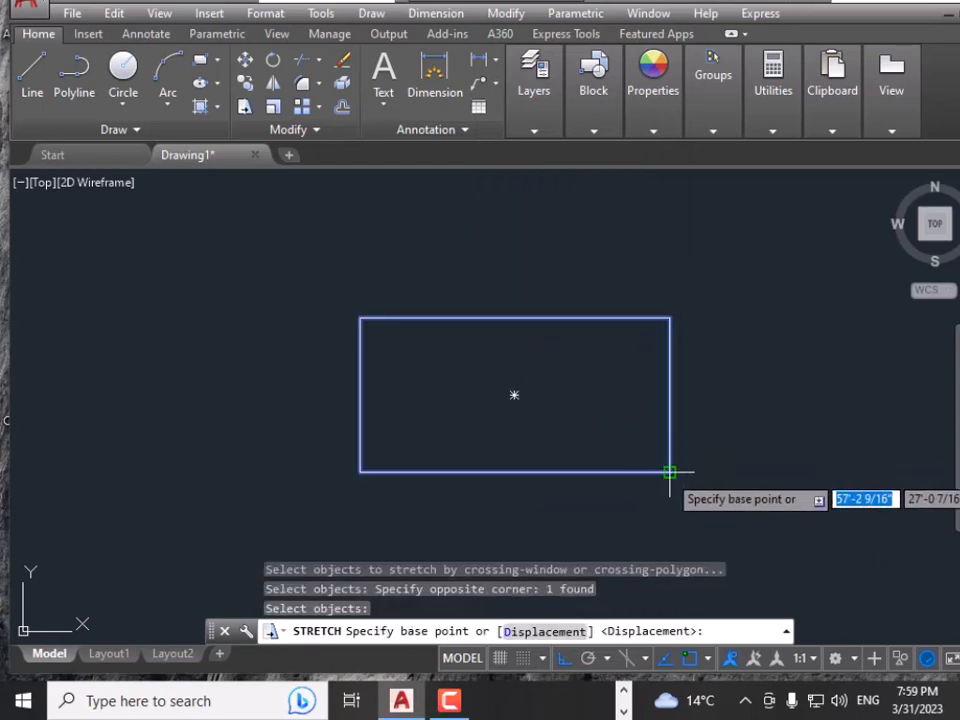
left_click(669, 471)
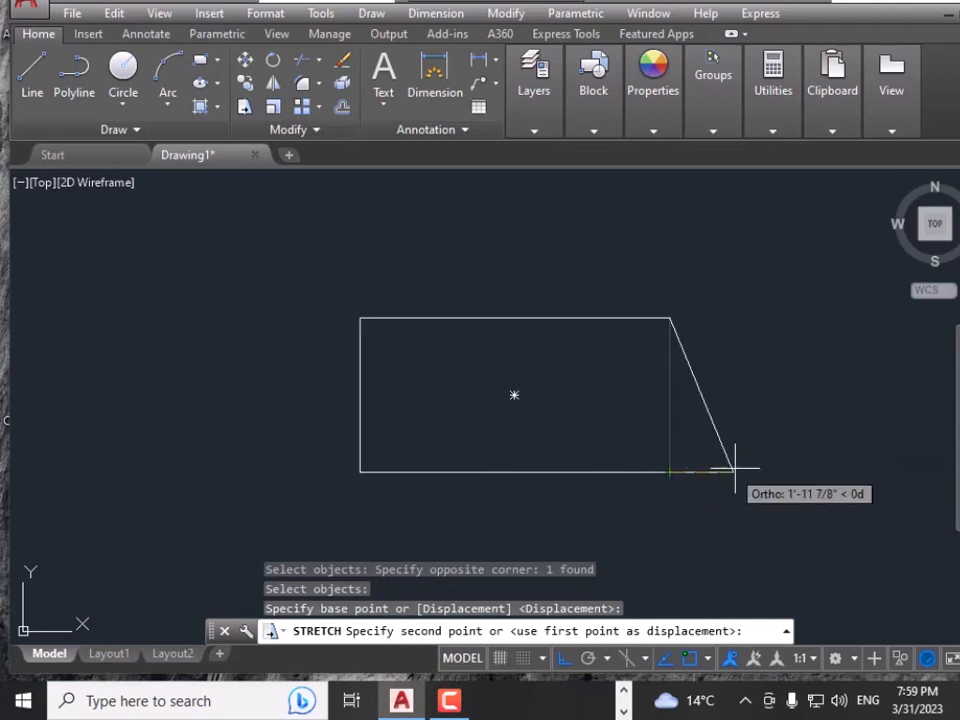
left_click(604, 462)
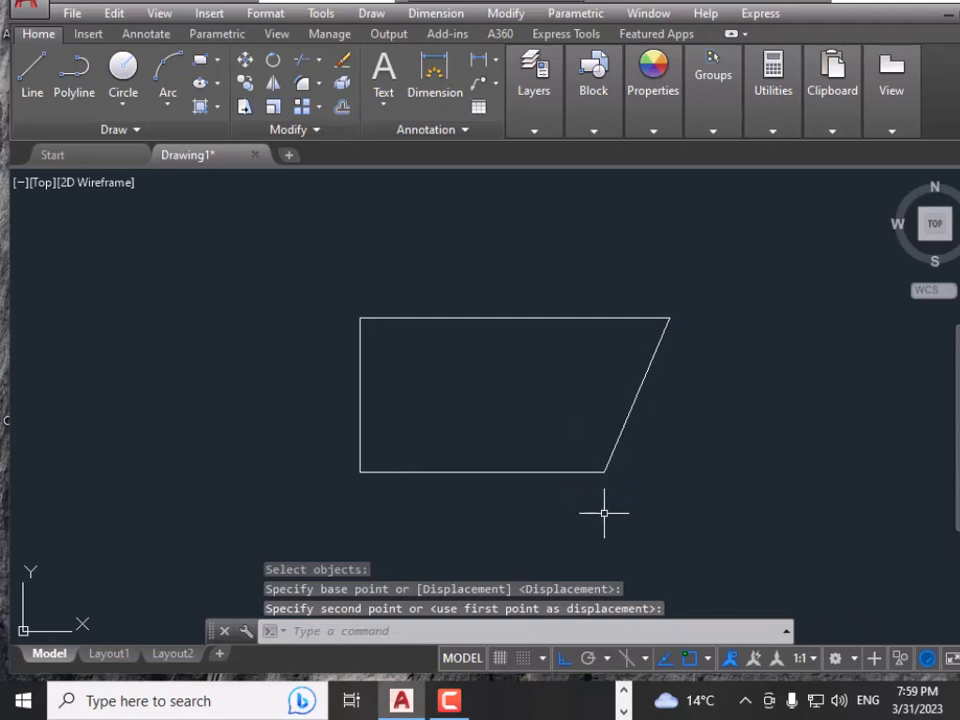
Delete the stretched shape with the slanted right side
left_click(666, 461)
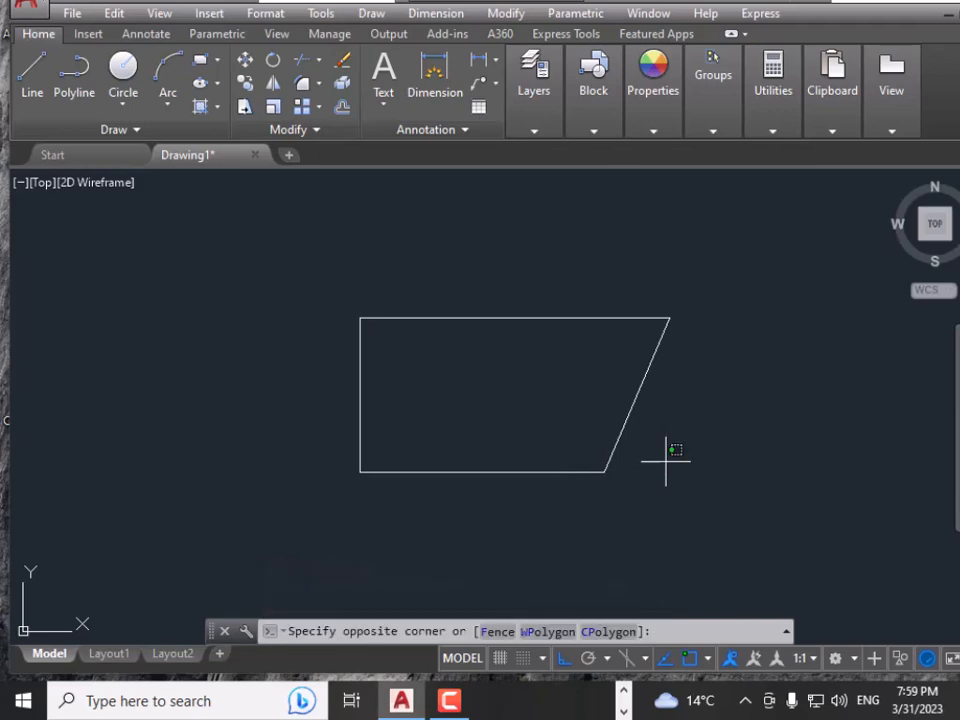
left_click(607, 394)
key("Delete")
left_click(505, 13)
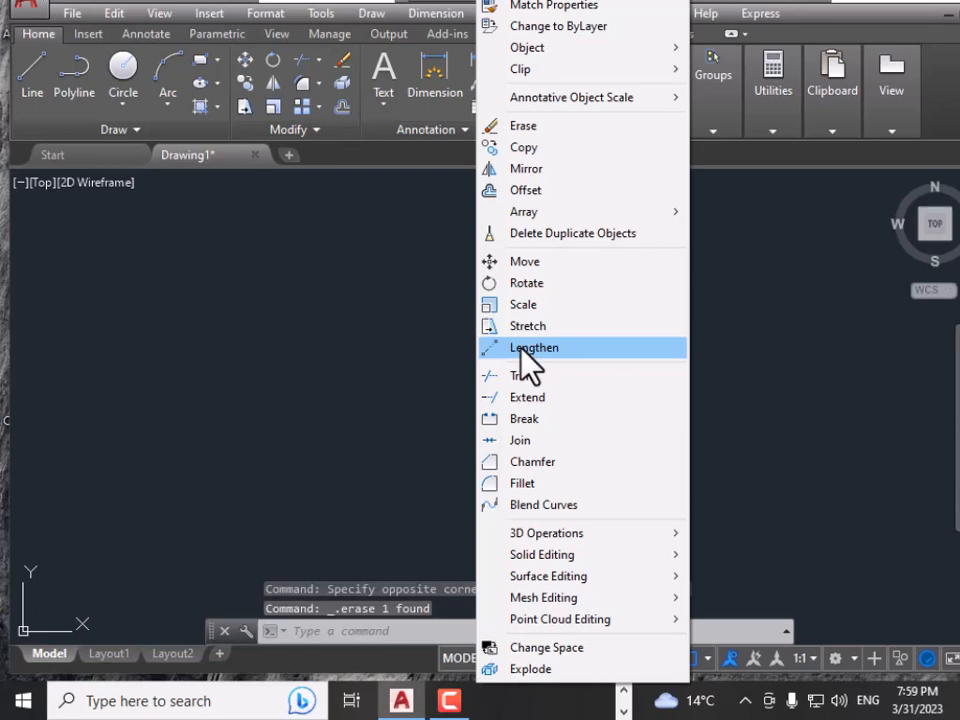
left_click(283, 387)
left_click(276, 386)
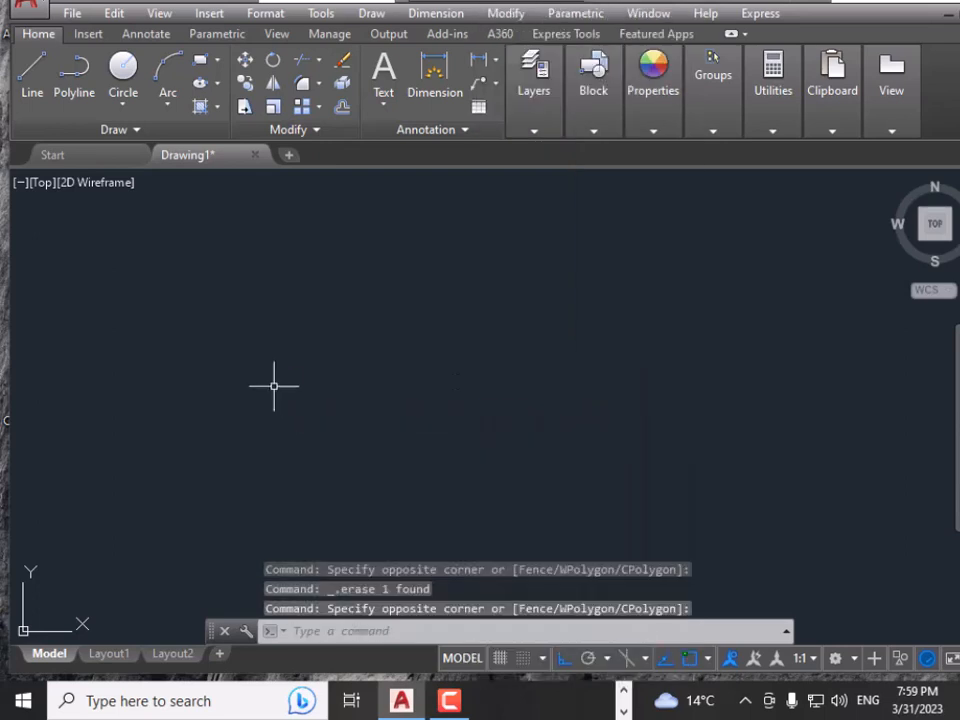
Draw a horizontal line 20' long in the empty area of the drawing
left_click(32, 78)
left_click(365, 359)
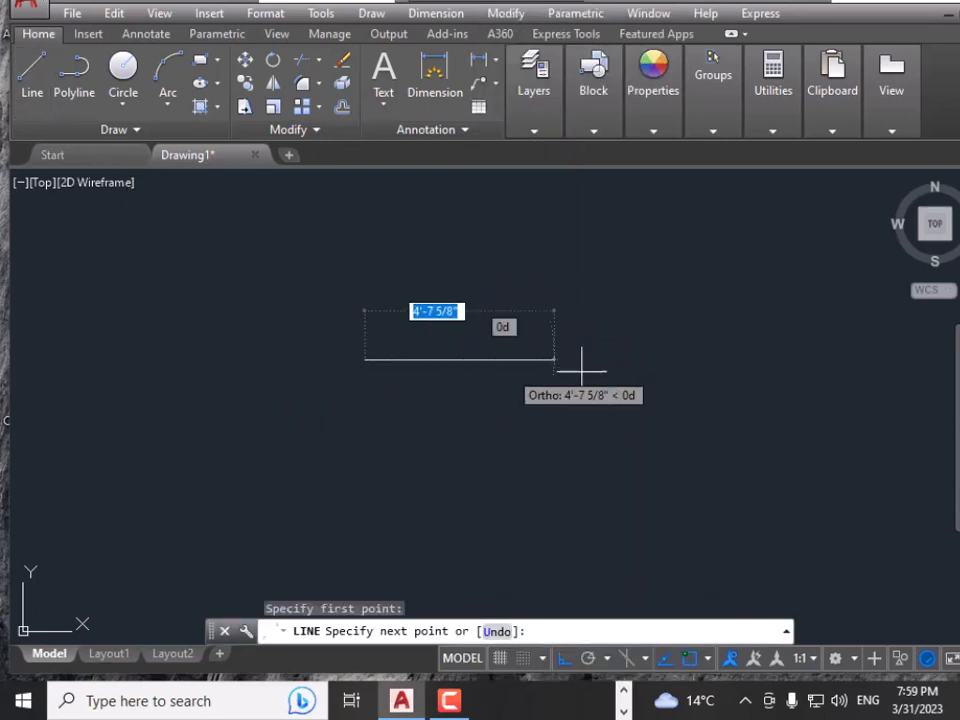
type("20")
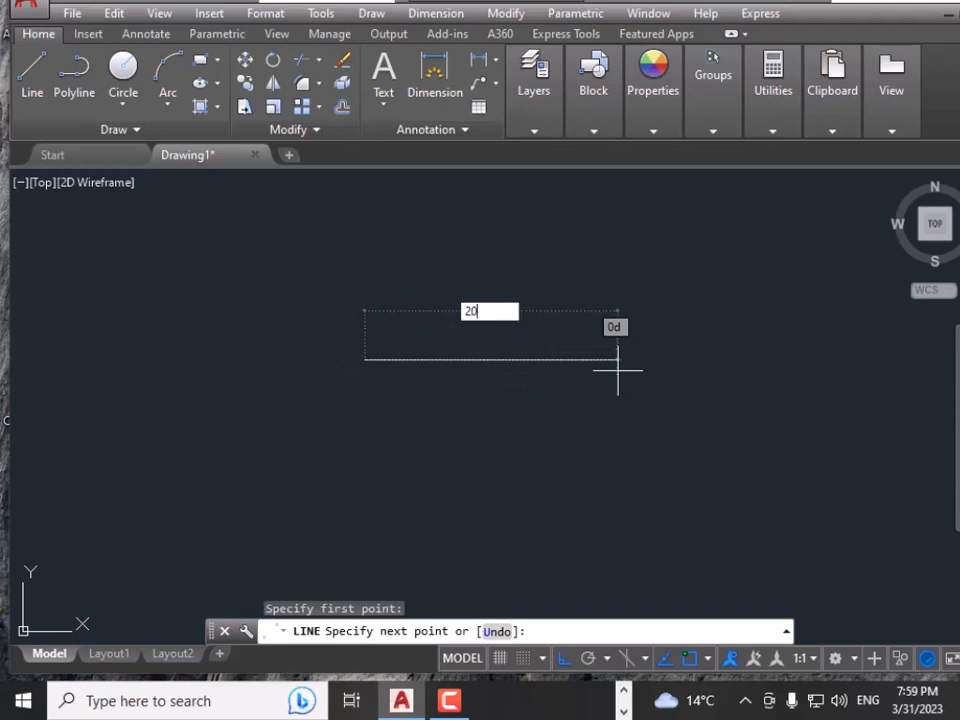
key("Return")
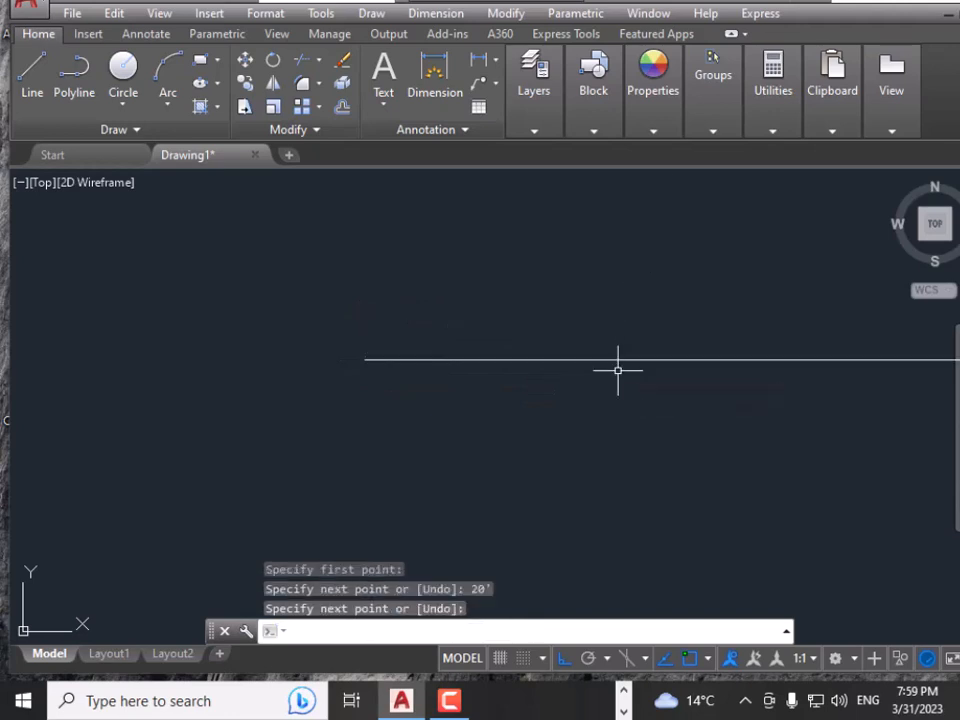
scroll(618, 370, "down", 5)
key("Return")
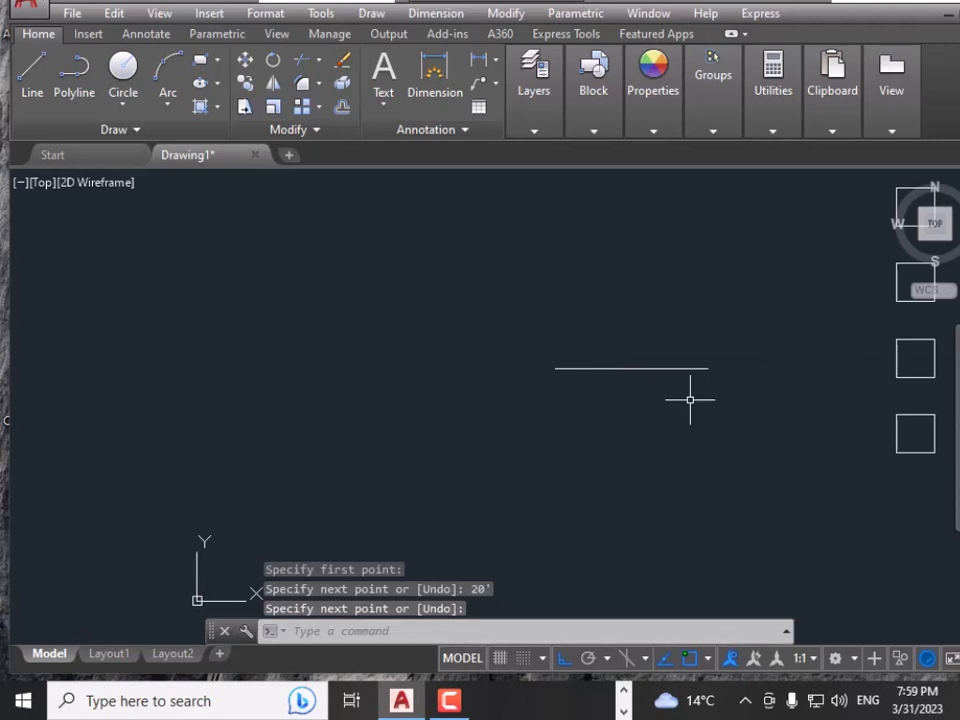
middle_click_drag(663, 378, 521, 354)
scroll(497, 330, "up", 4)
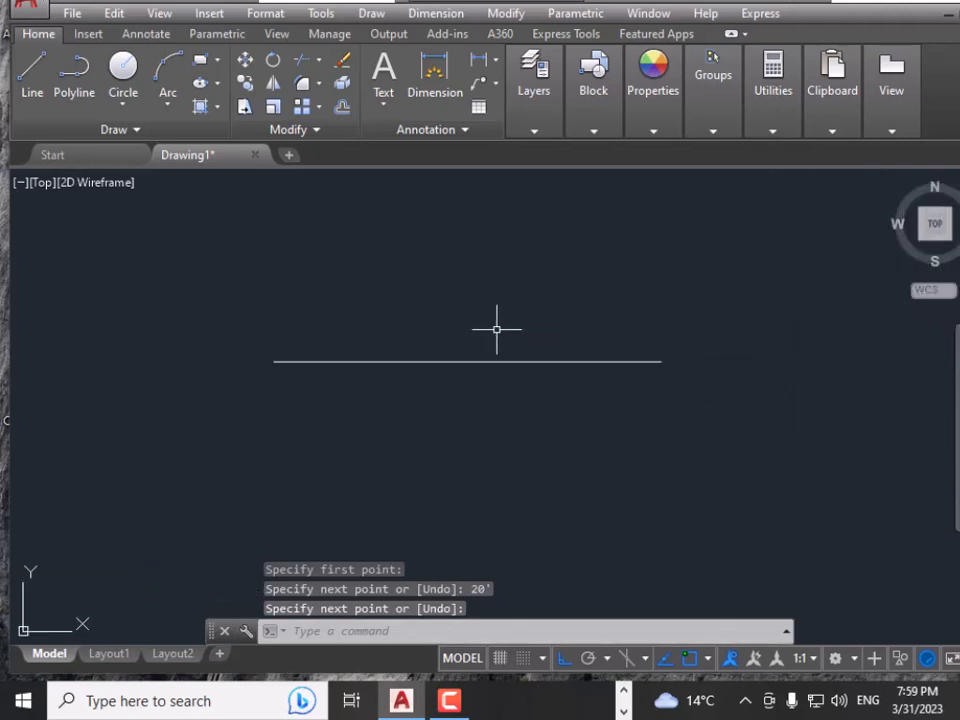
left_click(435, 14)
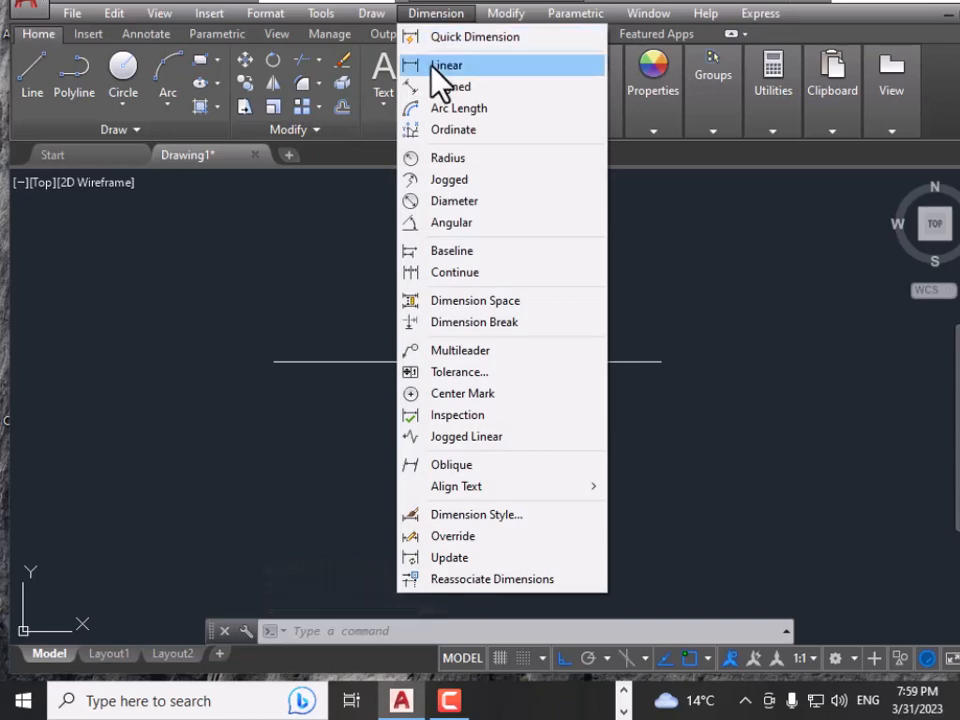
mouse_move(335, 15)
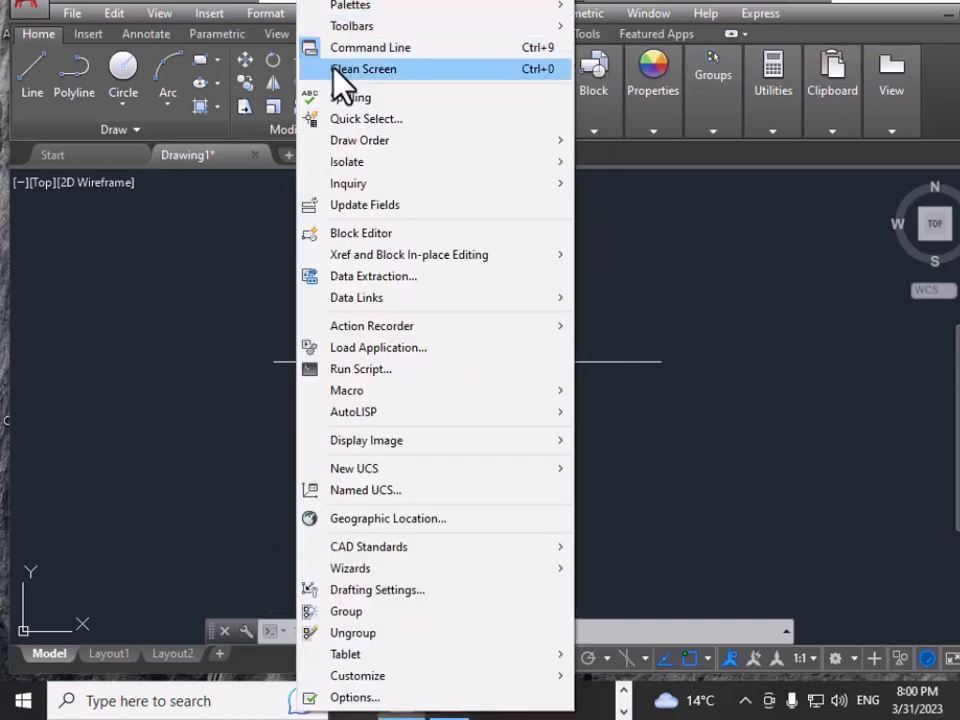
mouse_move(463, 185)
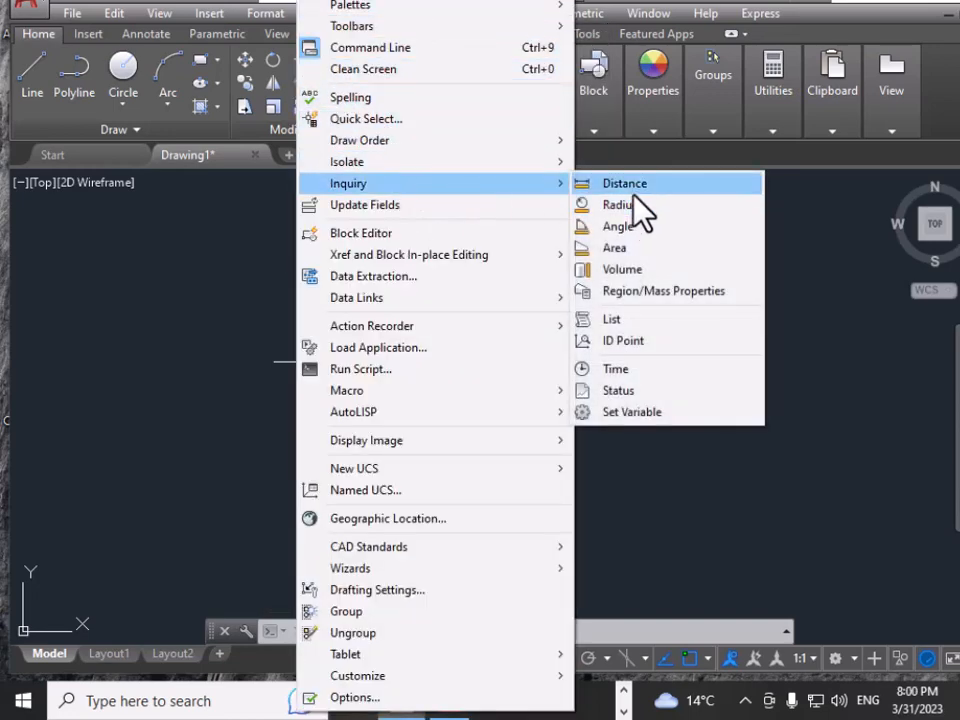
left_click(857, 279)
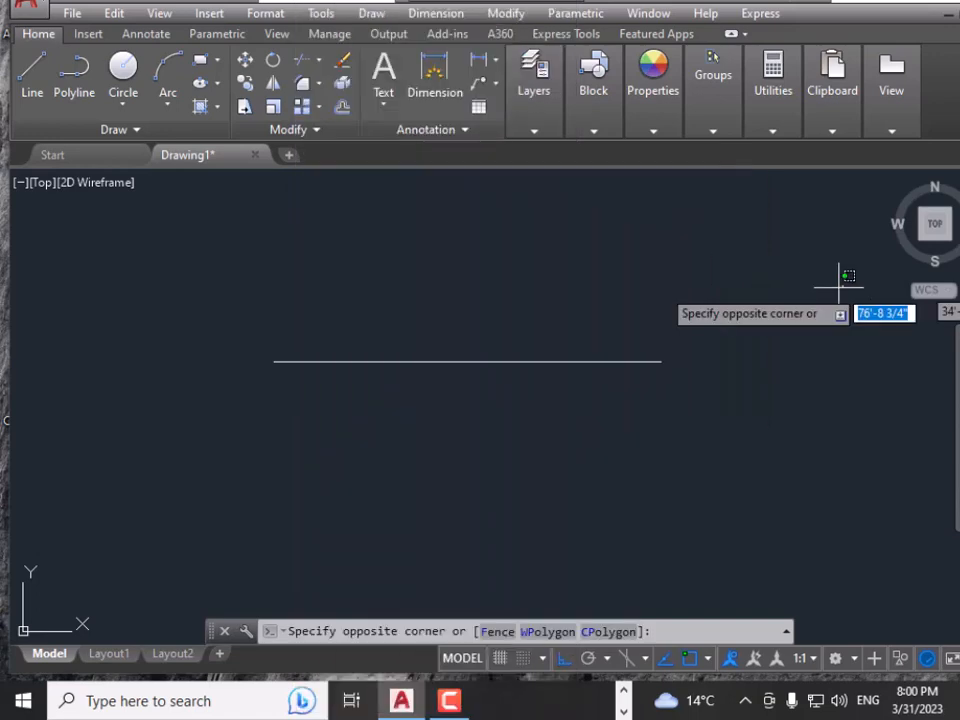
left_click(778, 304)
Measure the line's current length with the Lengthen command
left_click(505, 13)
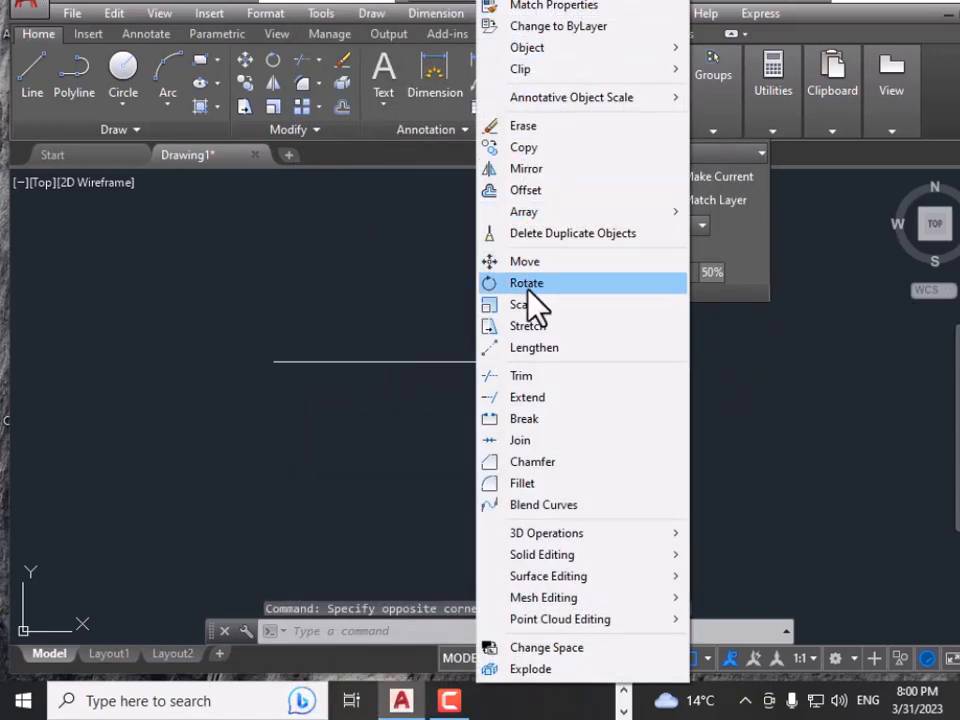
left_click(529, 347)
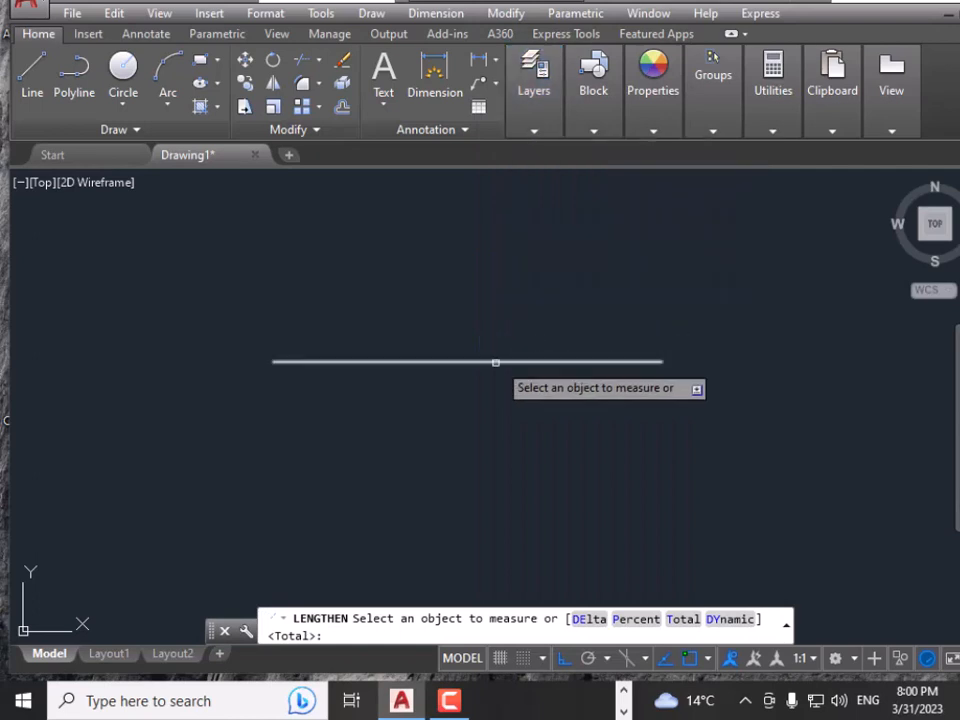
left_click(472, 362)
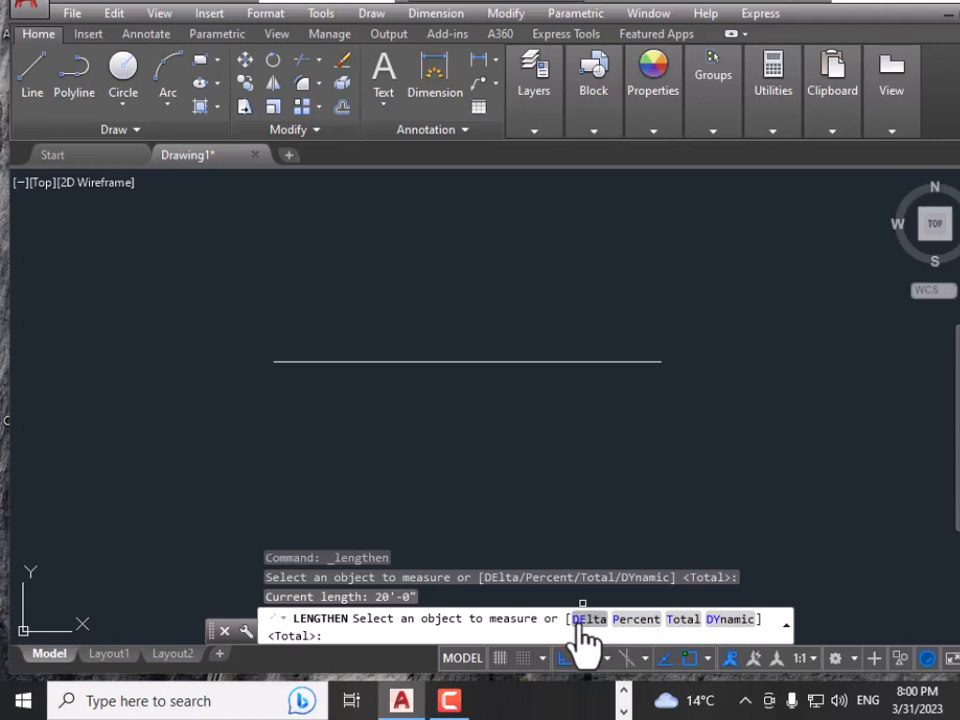
scroll(613, 521, "down", 3)
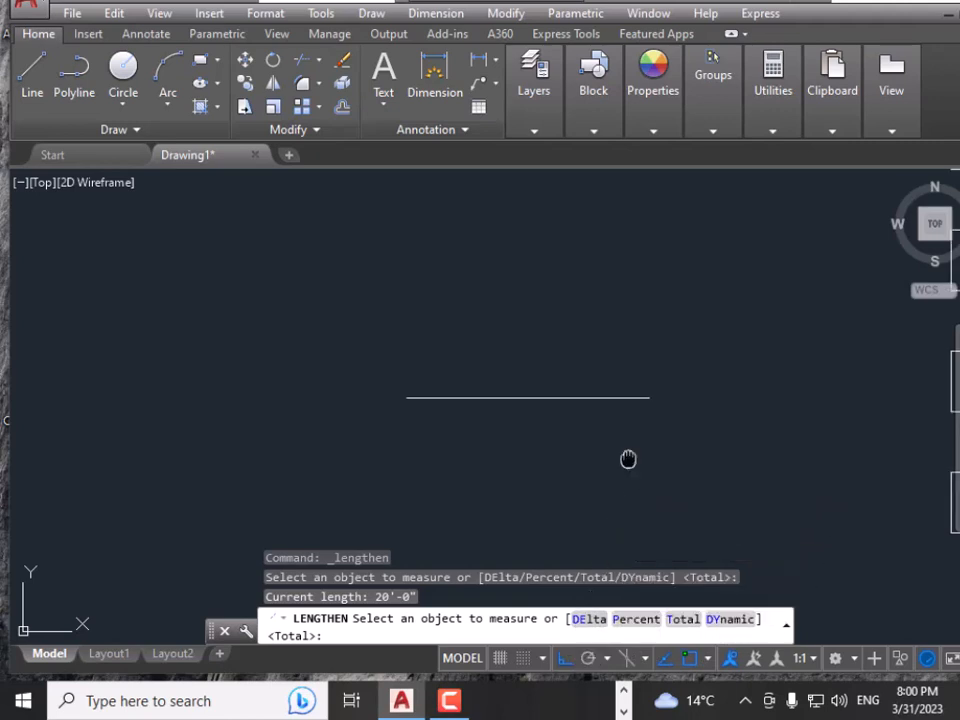
middle_click_drag(628, 456, 456, 436)
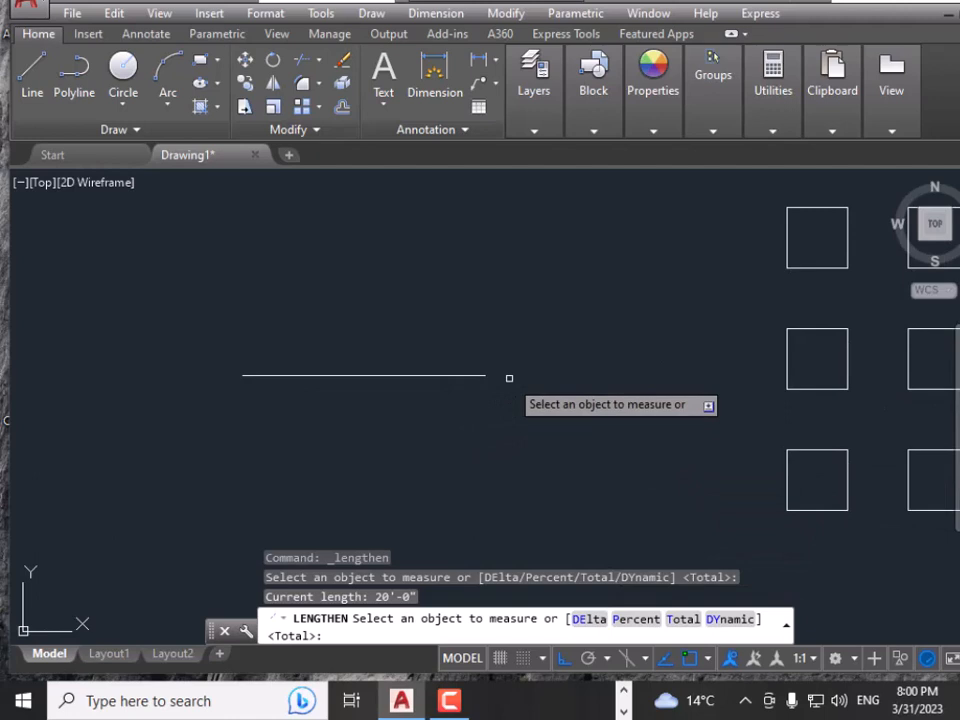
Lengthen the line at its right end by a delta of 10' and finish the command
type("d")
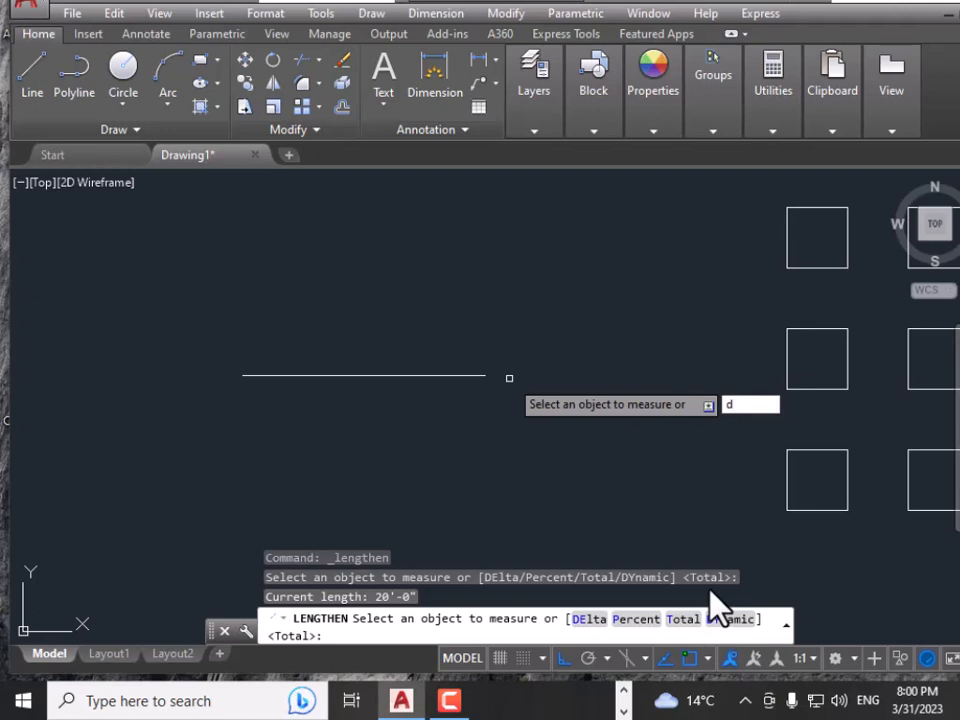
key("Return")
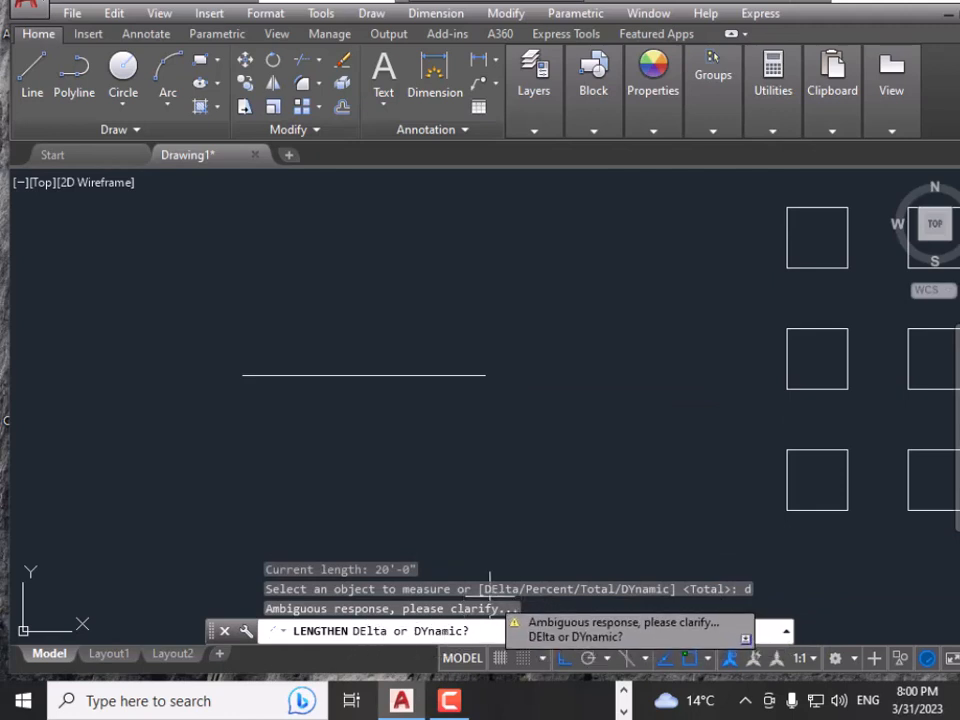
type("d")
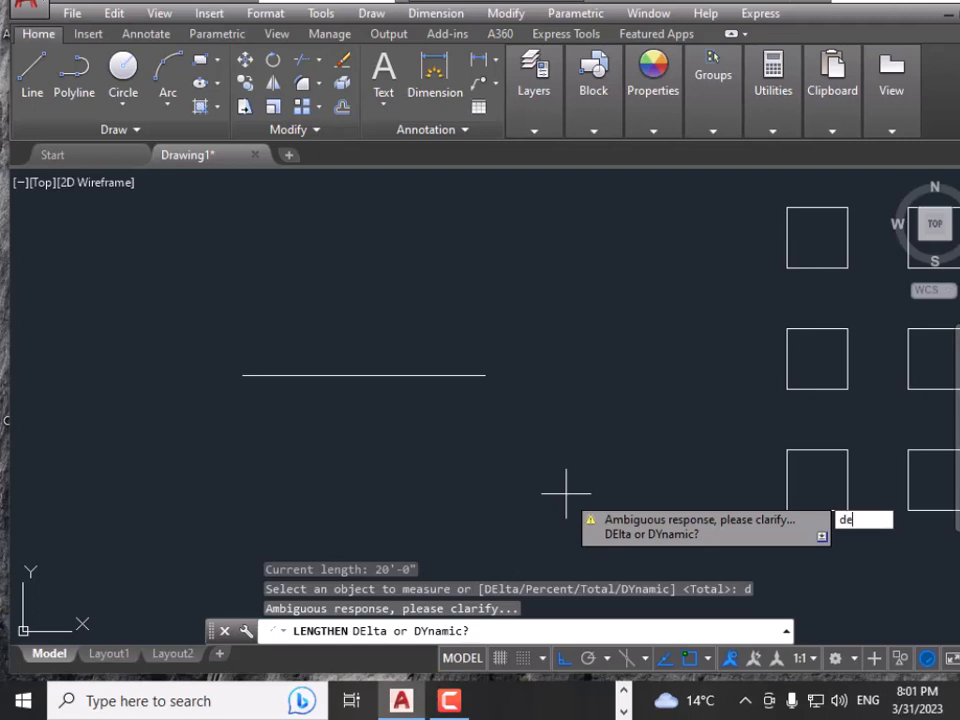
type("e")
key("Return")
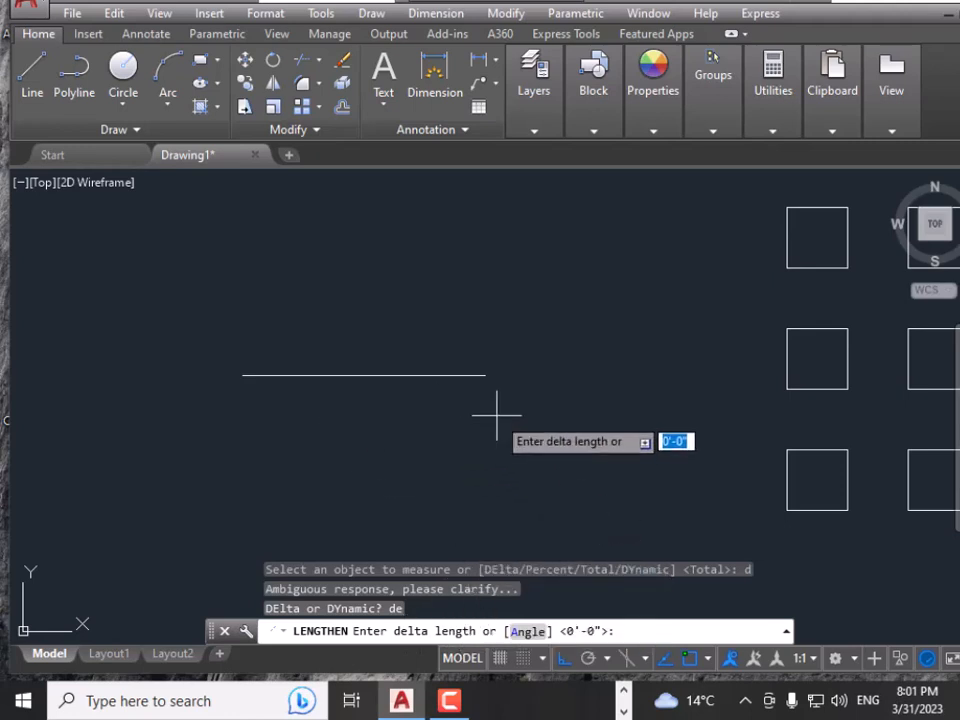
type("10")
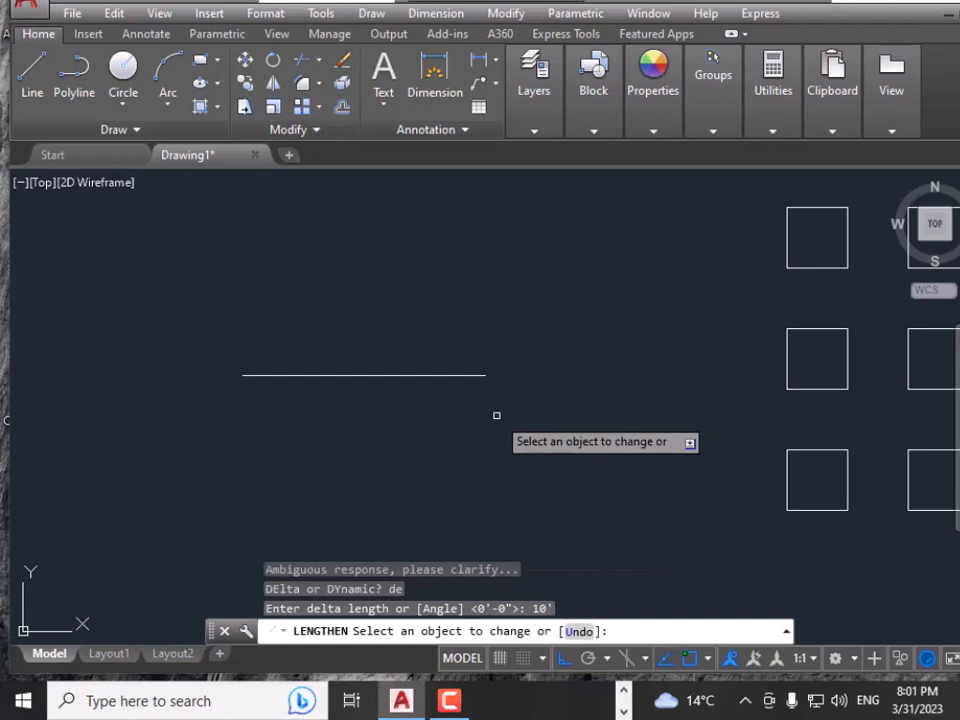
left_click(478, 375)
left_click(478, 375)
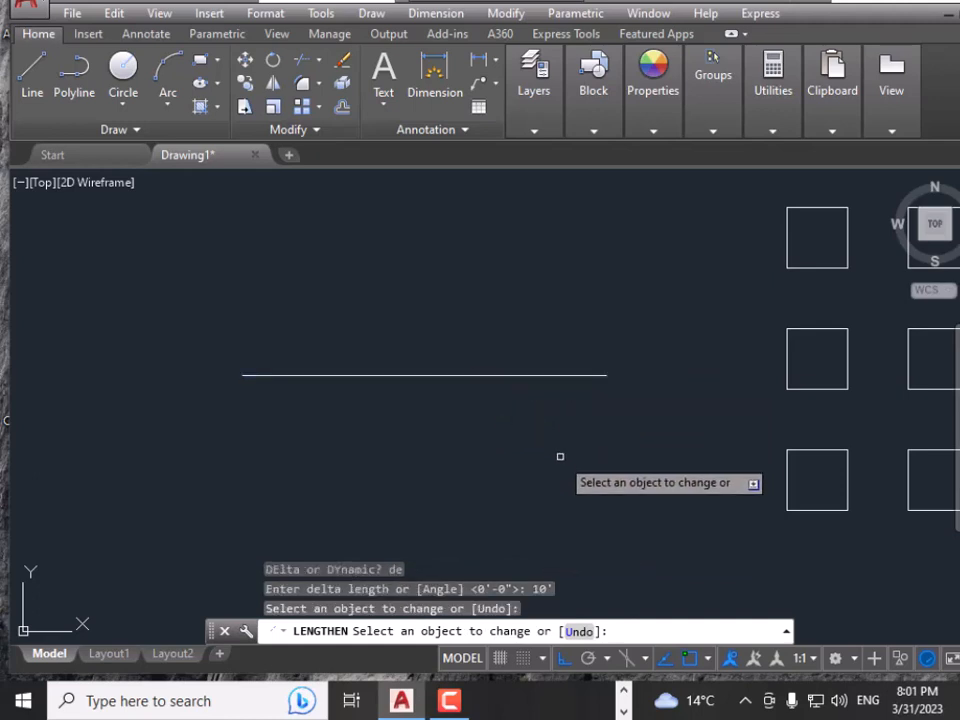
right_click(515, 317)
left_click(535, 328)
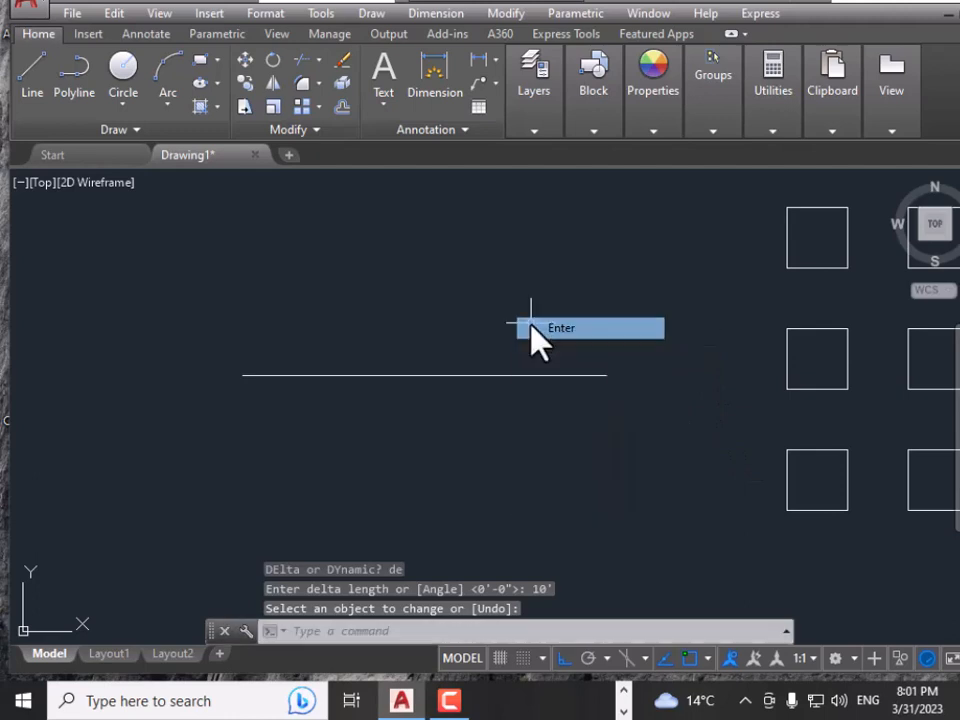
Shorten the line from its left end to 50 percent of its length with the Lengthen command's Percent option
right_click(515, 276)
left_click(540, 288)
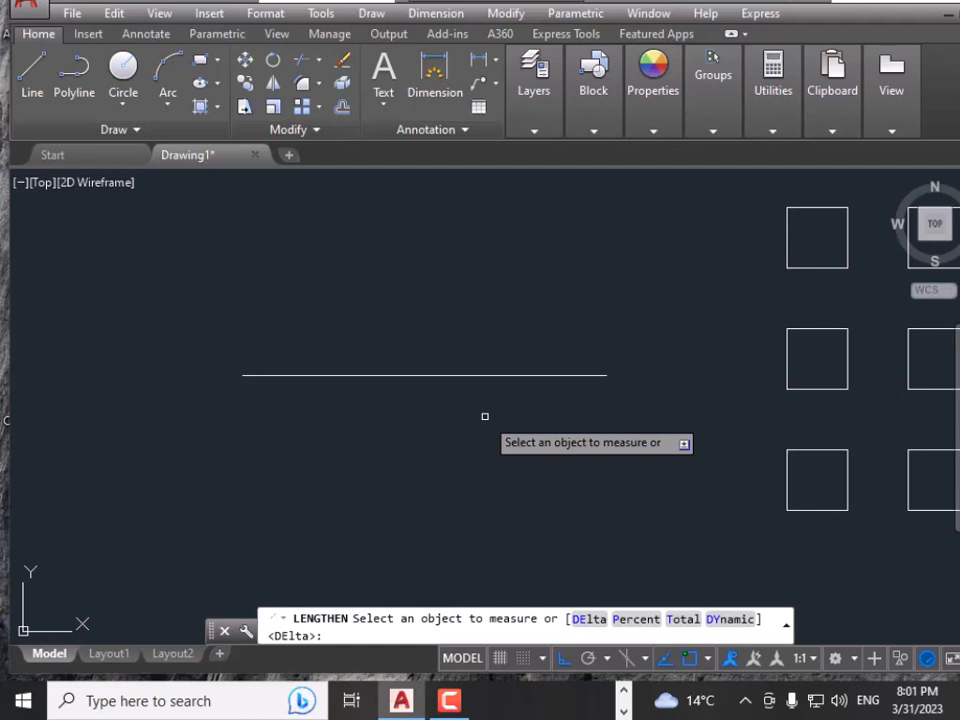
type("p")
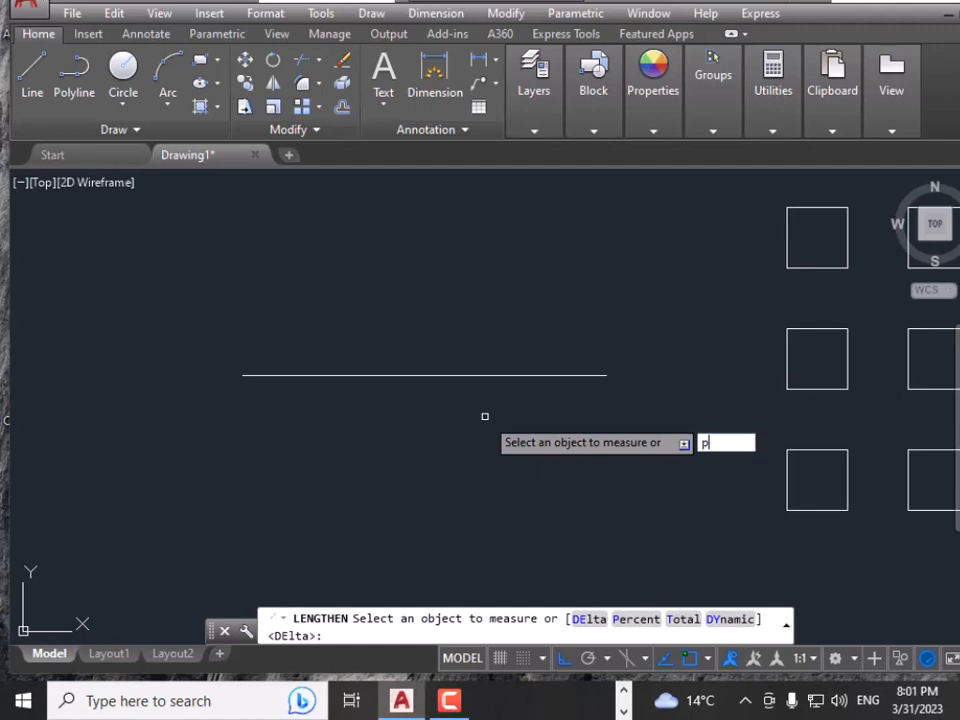
key("Return")
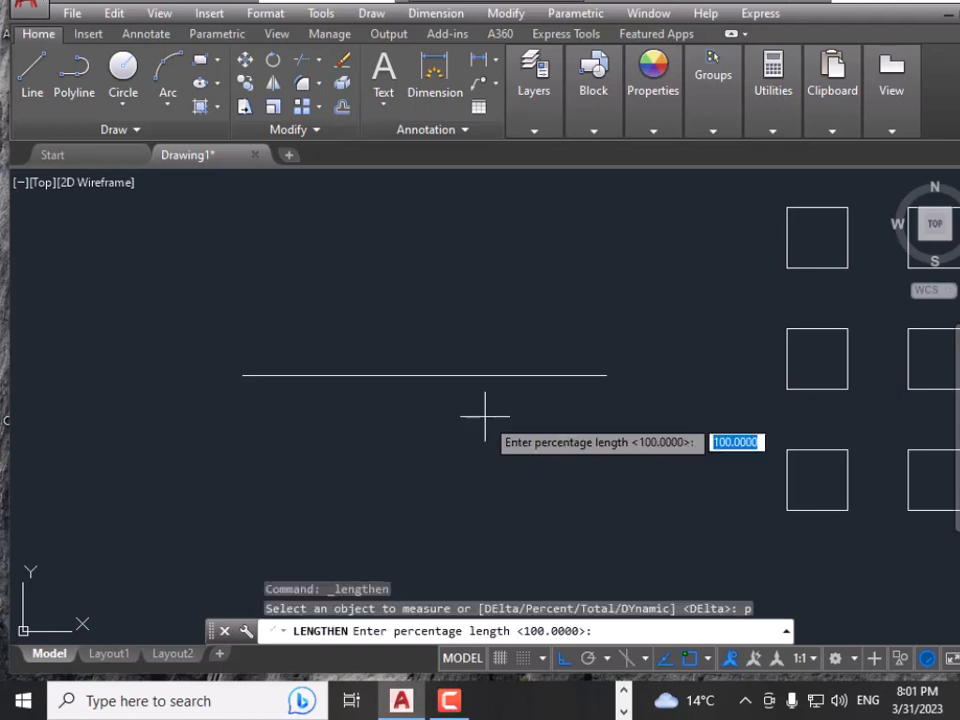
type("50")
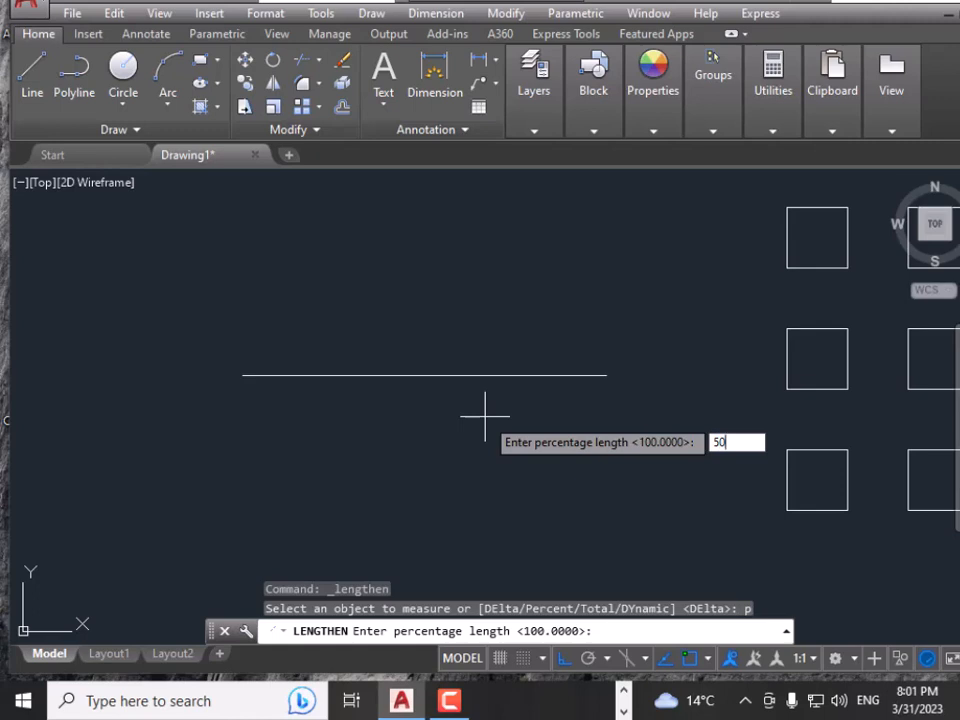
key("Return")
left_click(371, 375)
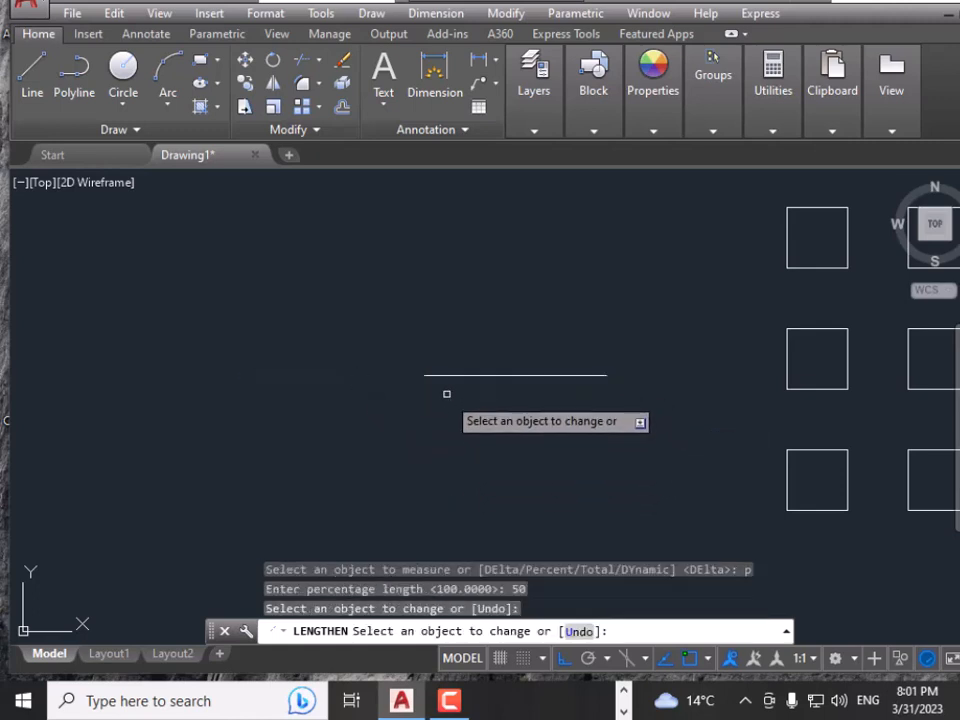
right_click(481, 233)
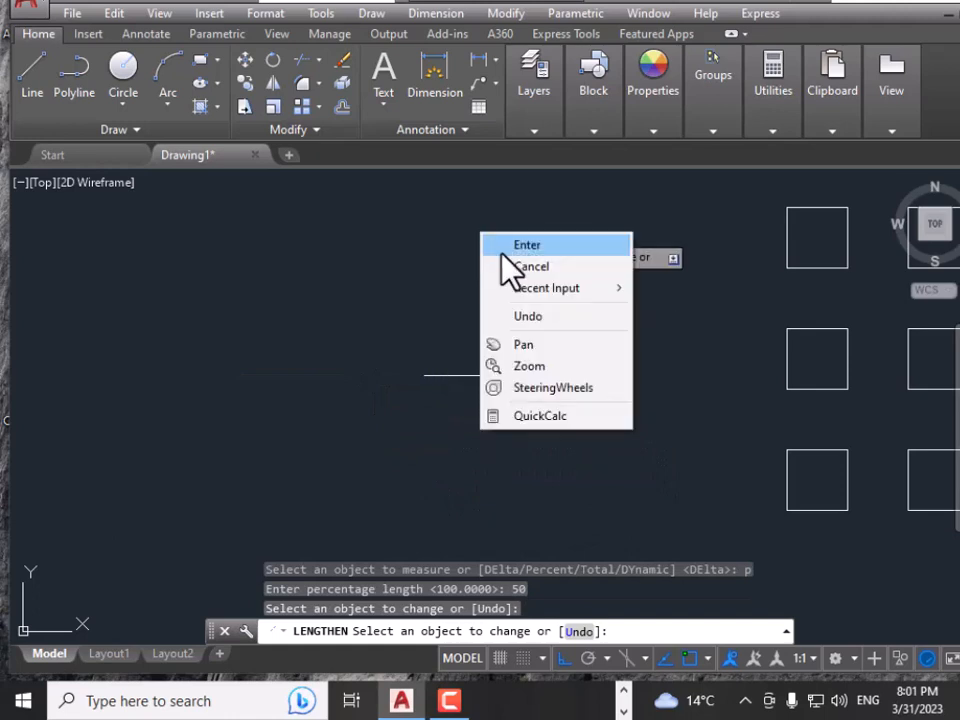
left_click(499, 246)
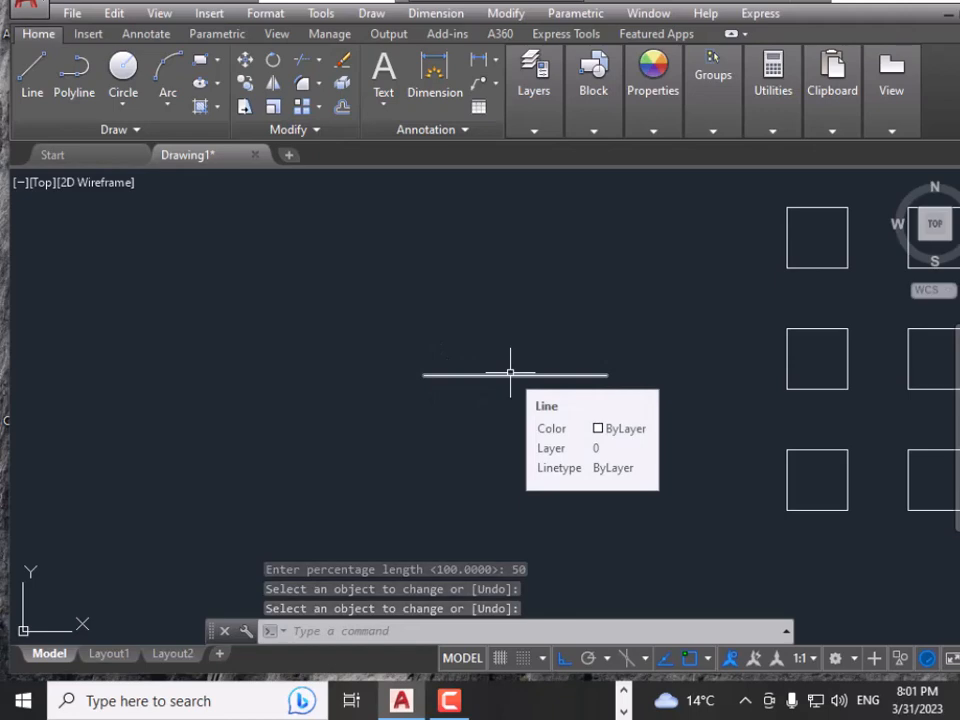
left_click(438, 14)
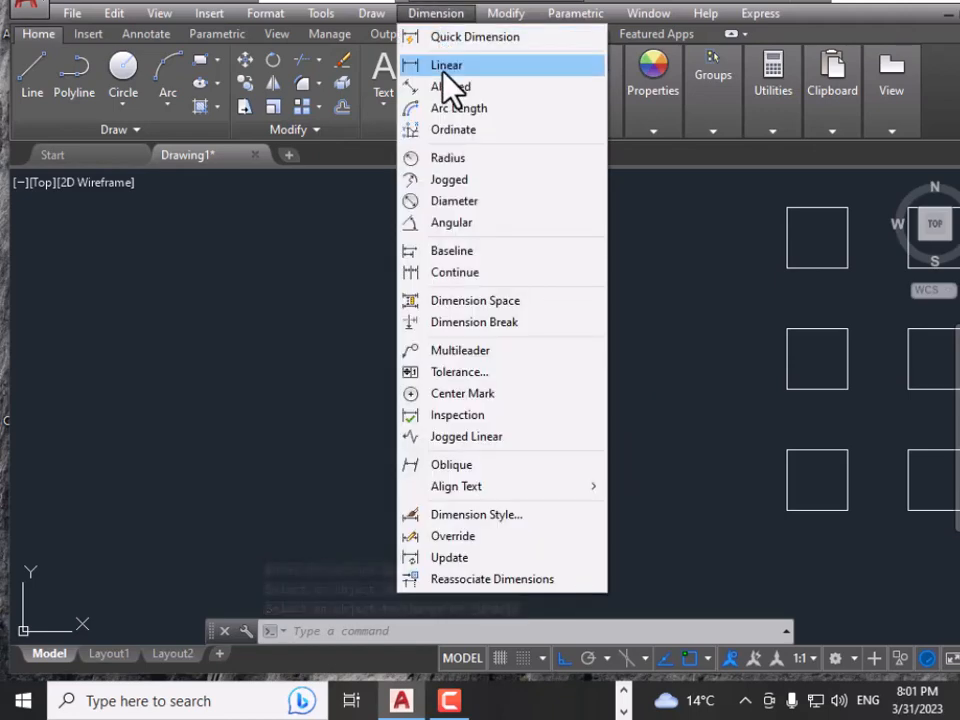
left_click(326, 308)
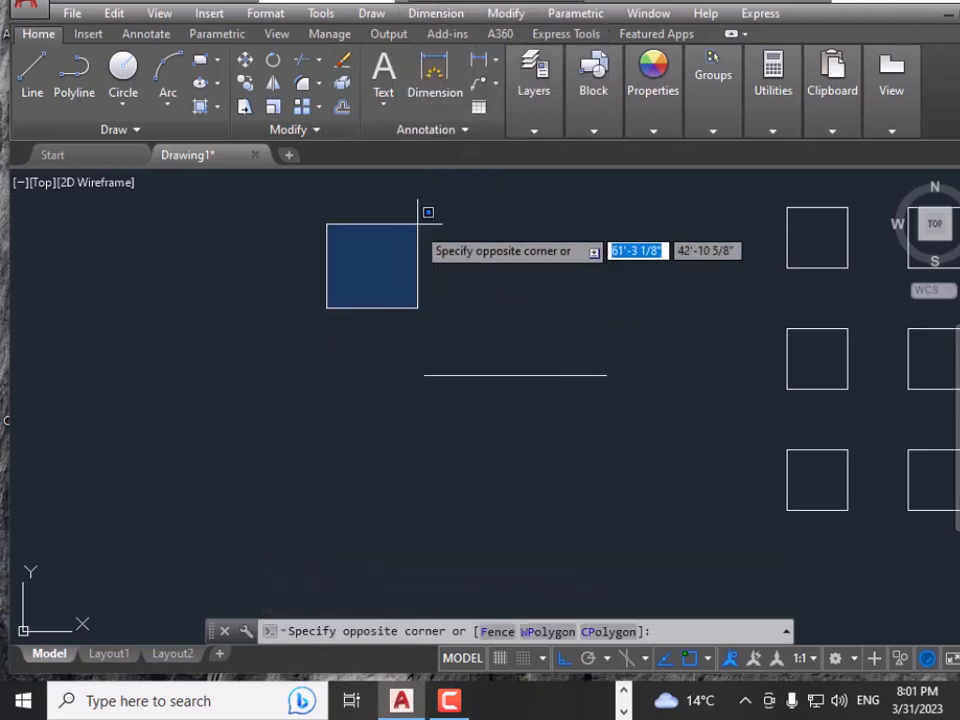
left_click(419, 223)
Measure the horizontal line's current length with the Lengthen command
left_click(508, 13)
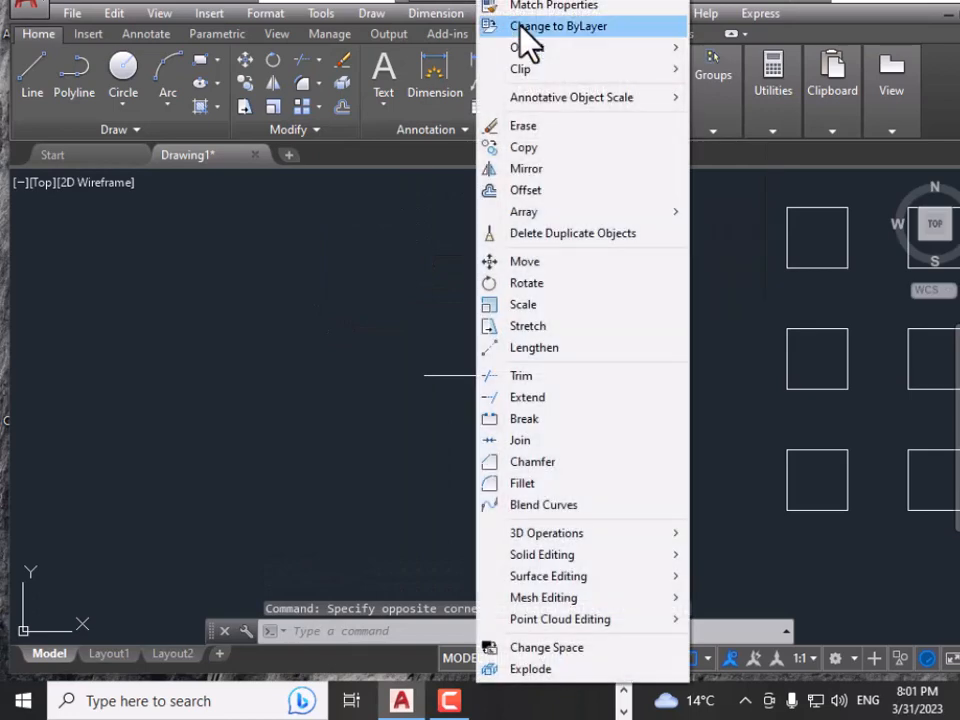
left_click(540, 347)
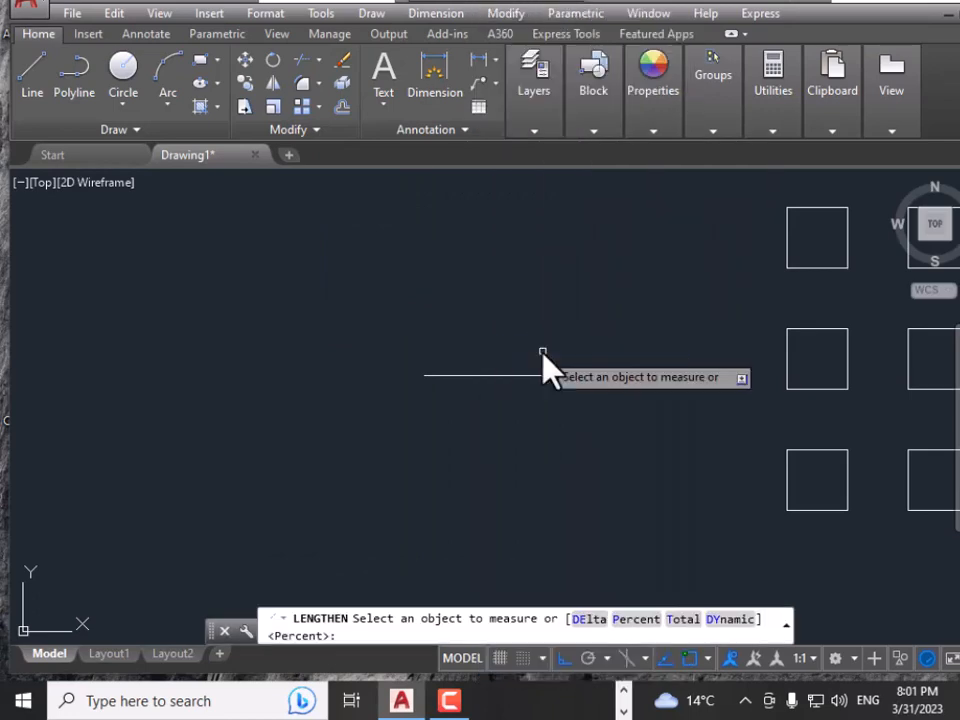
left_click(533, 376)
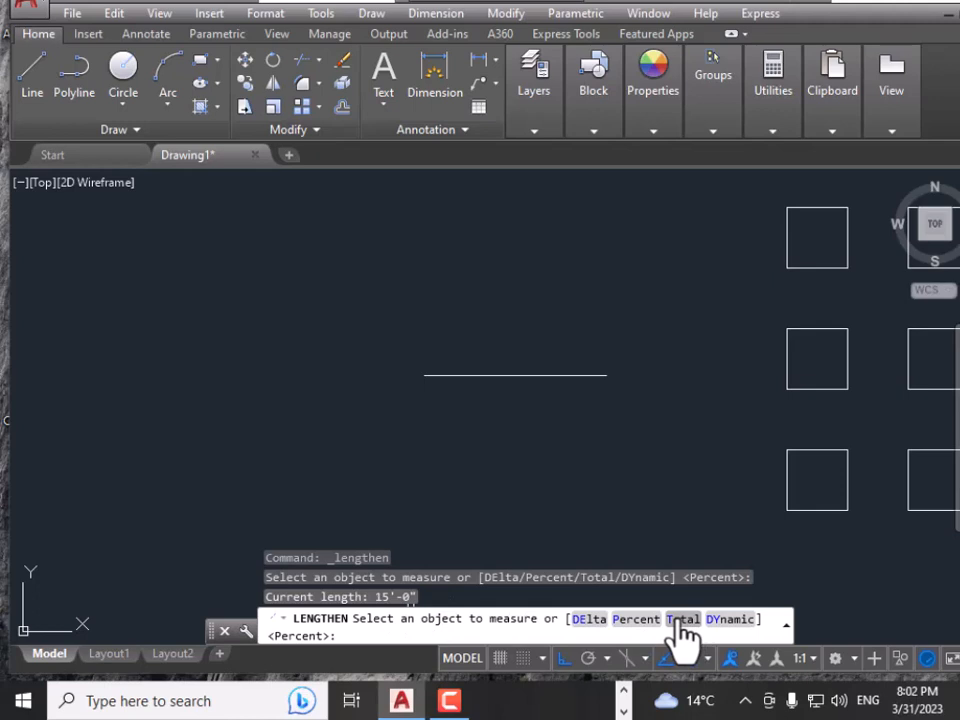
Set the line's total length to 40' with the Total option, extending it at its left end, and finish the command
type("t")
key("Return")
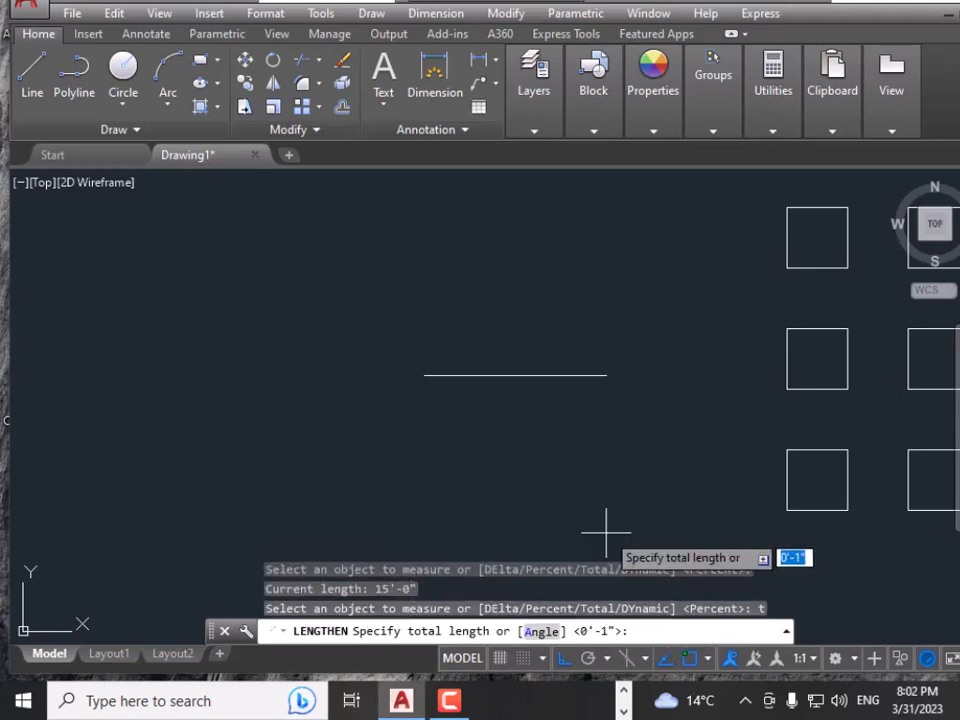
scroll(552, 485, "down", 2)
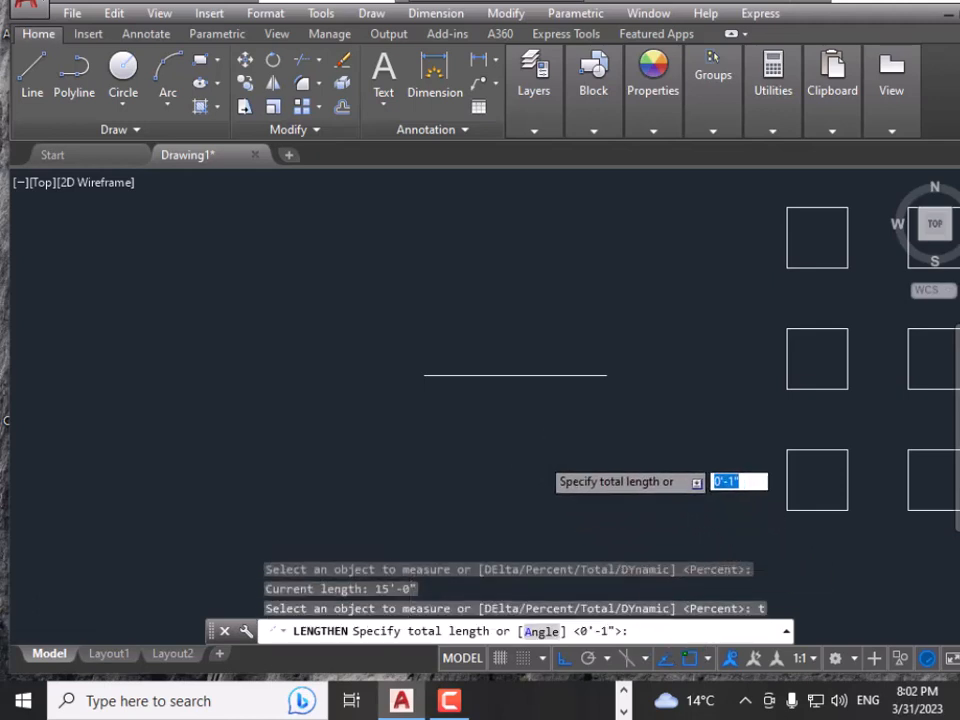
middle_click_drag(540, 454, 636, 425)
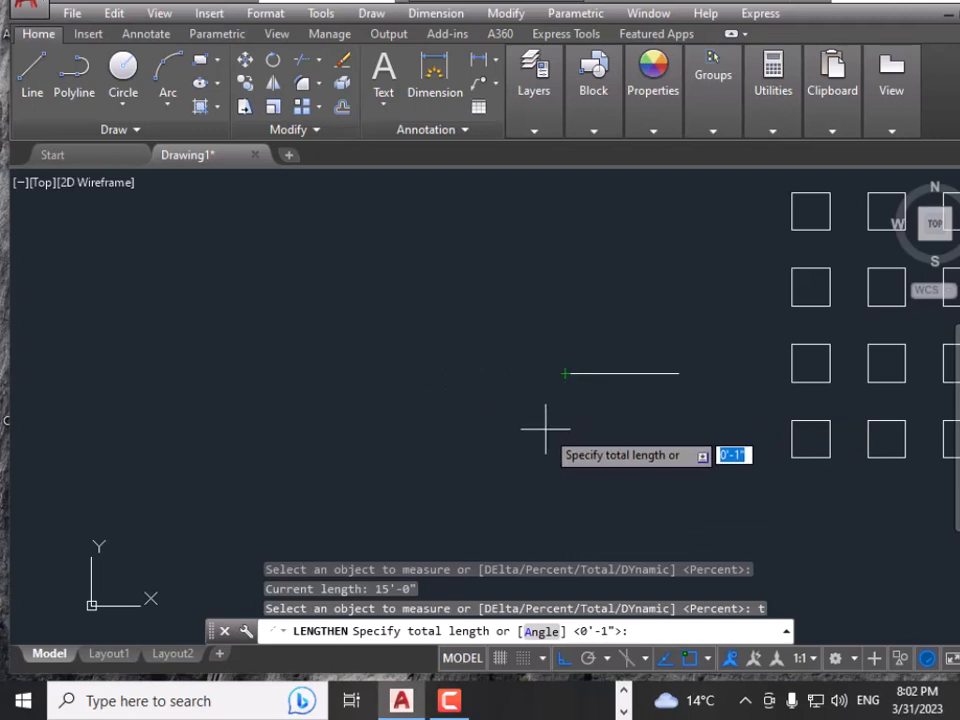
type("40'")
key("Return")
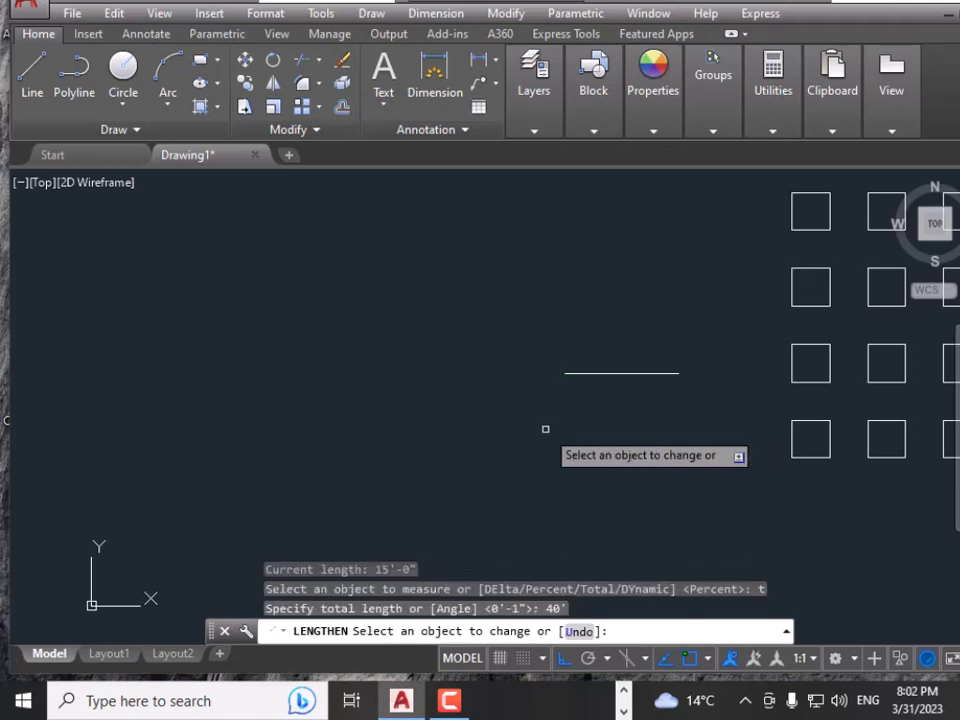
left_click(573, 372)
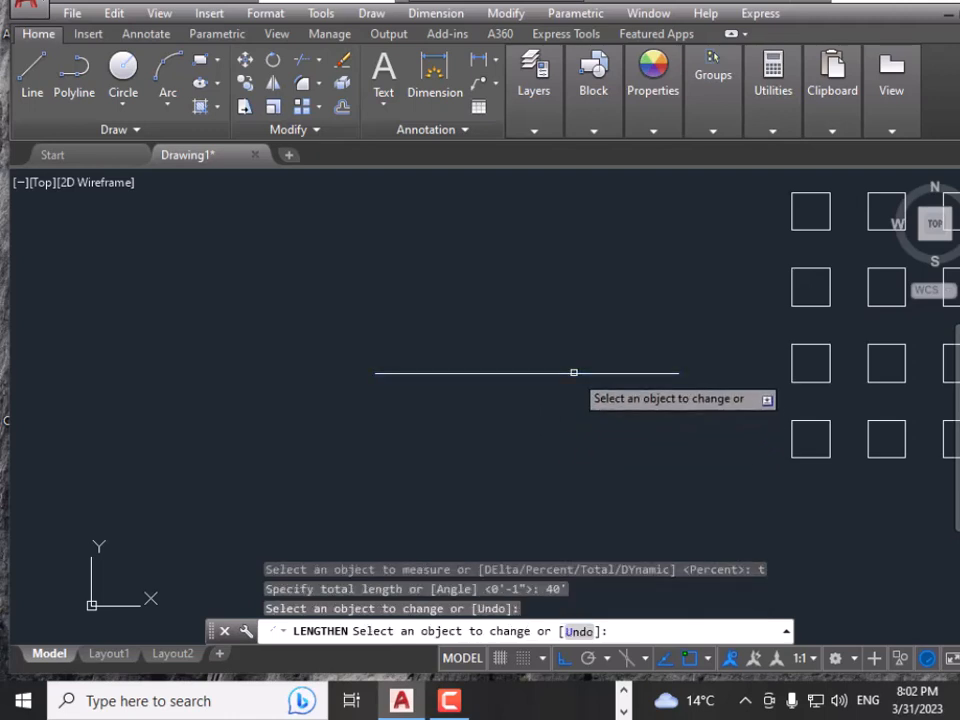
right_click(516, 317)
left_click(535, 330)
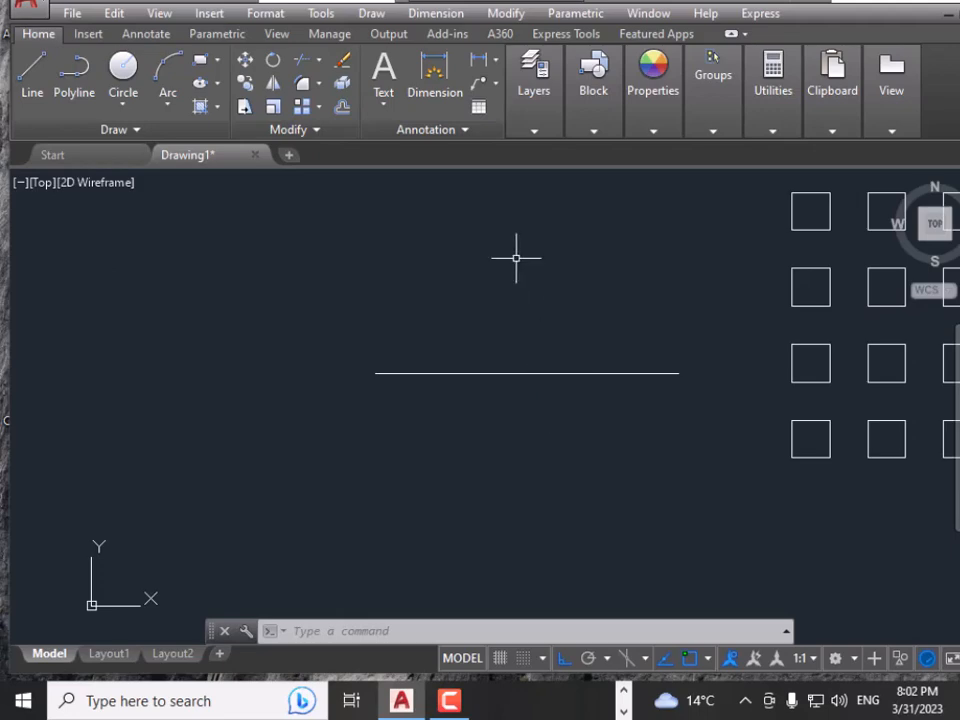
Extend the line's left end far out to the left with the Lengthen command's Dynamic option
left_click(507, 14)
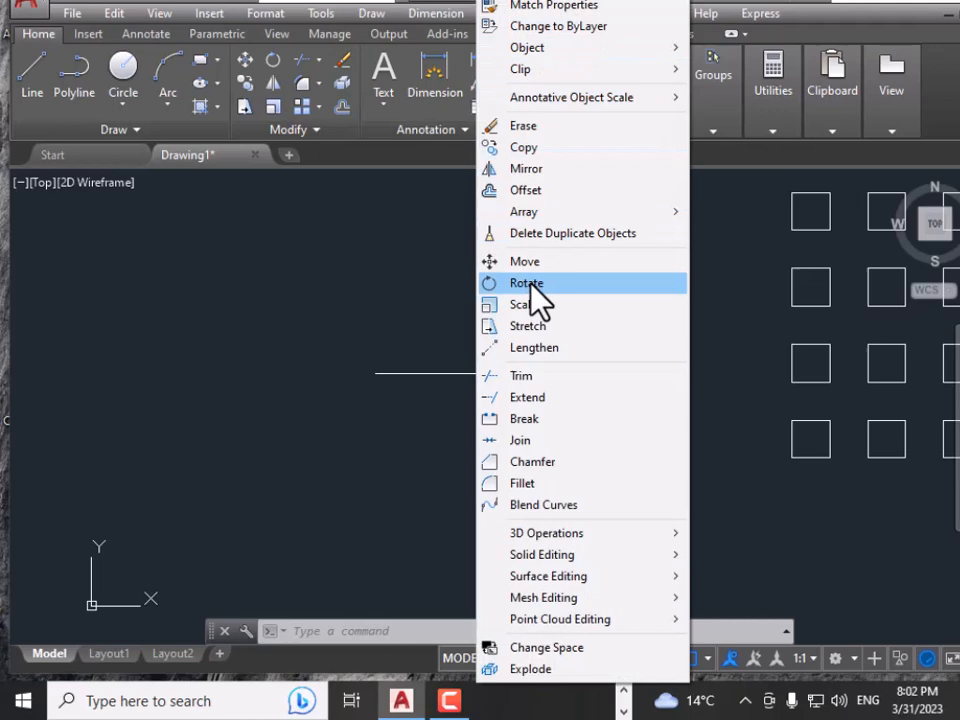
left_click(530, 347)
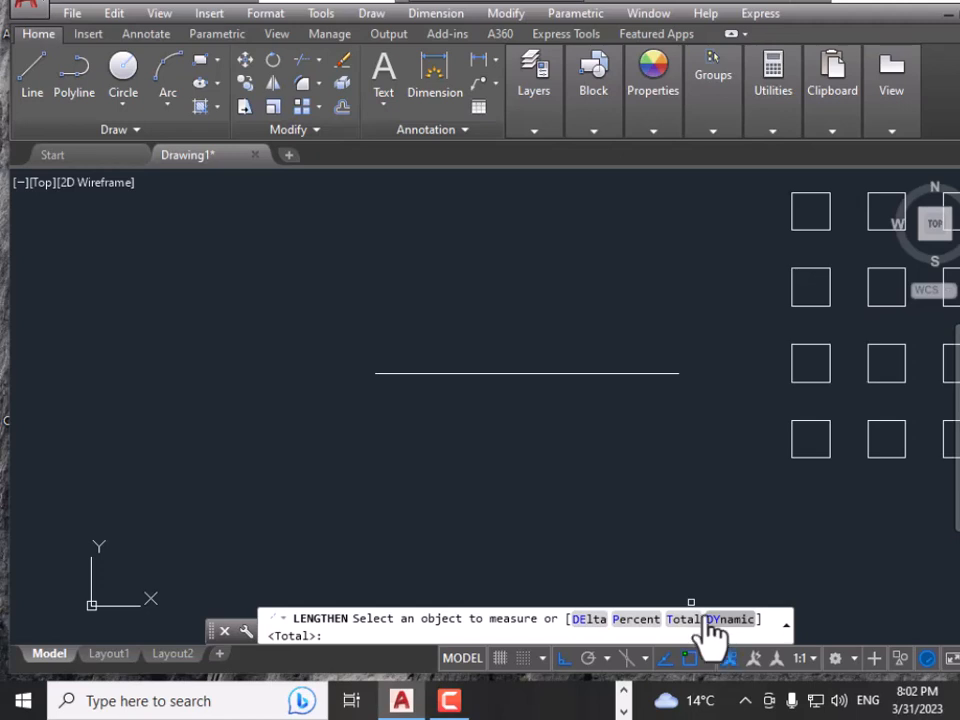
type("dy")
key("Return")
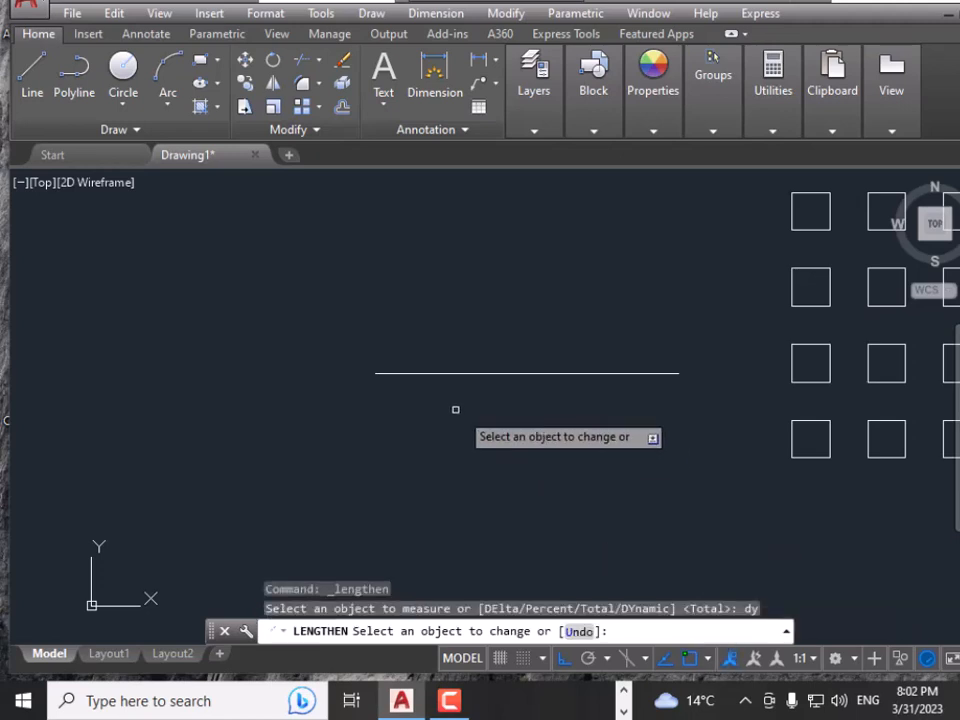
left_click(414, 374)
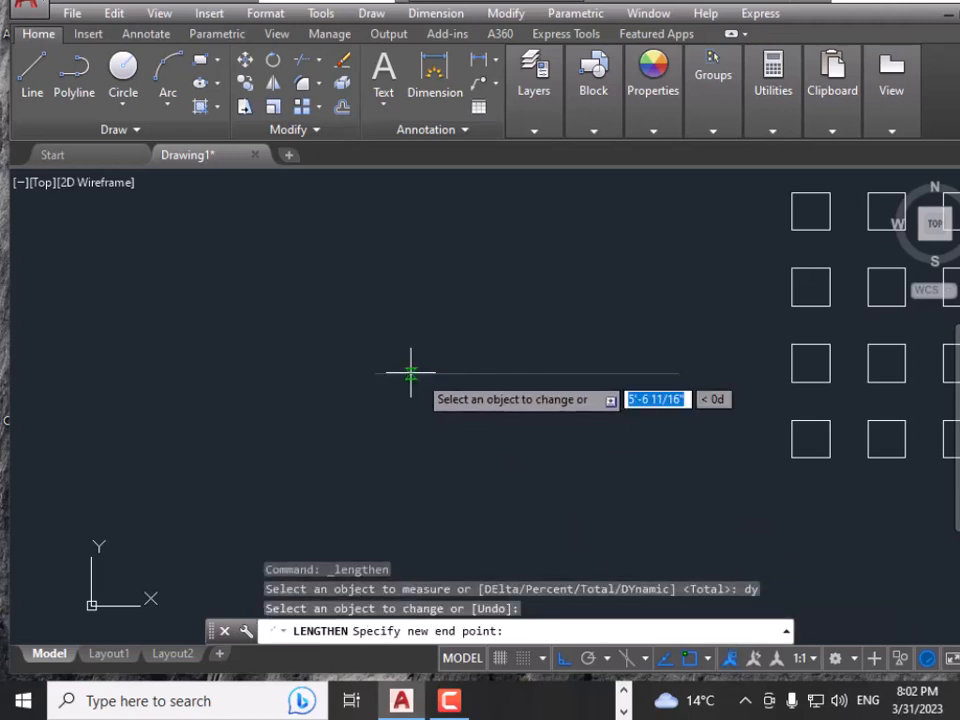
left_click(126, 350)
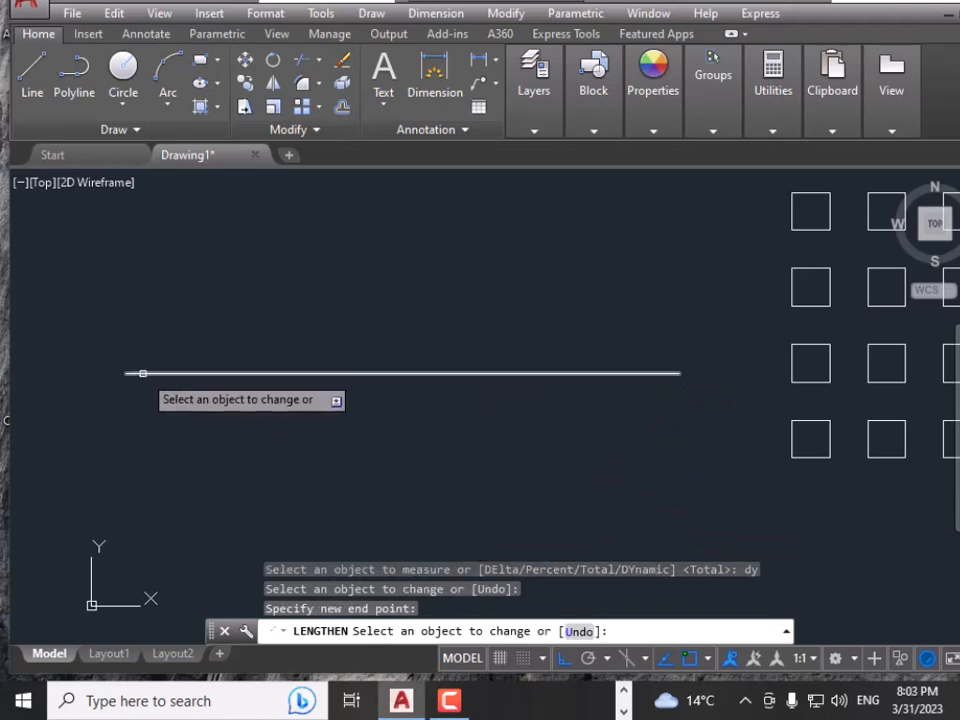
Dynamically shorten the line from its left end, pull that end partway back out to the left, and finish Lengthen
left_click(150, 374)
left_click(458, 404)
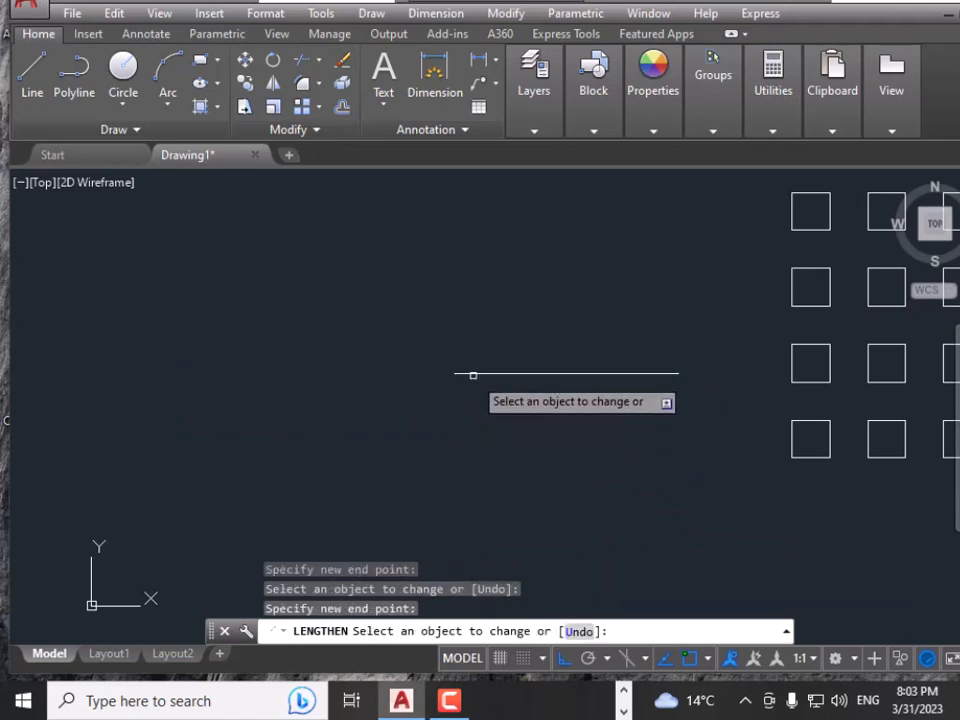
left_click(471, 374)
left_click(322, 378)
right_click(478, 317)
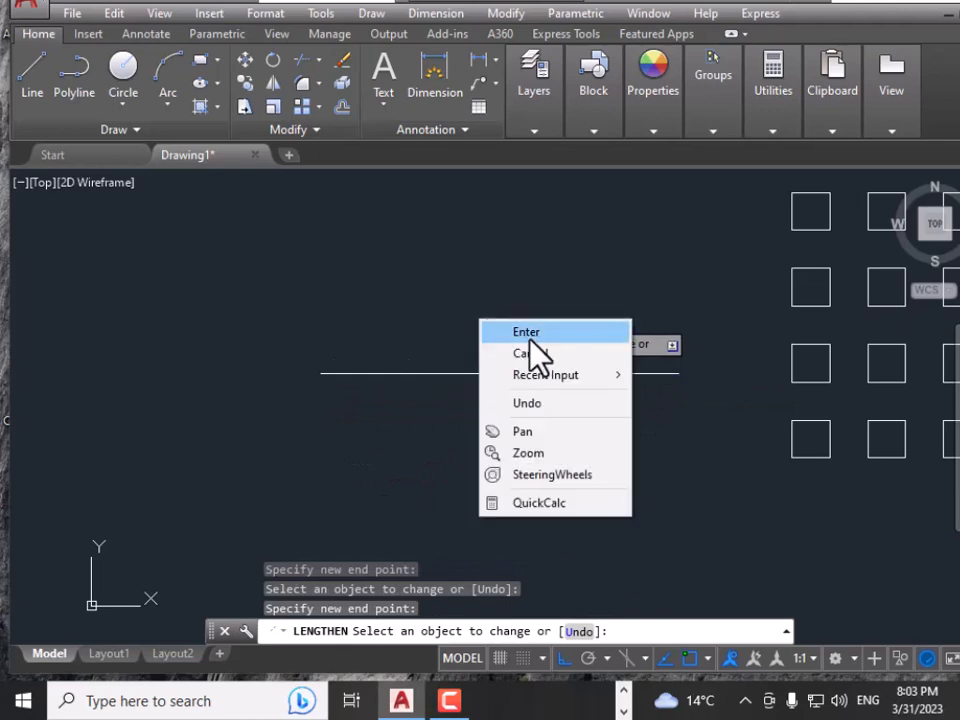
left_click(530, 333)
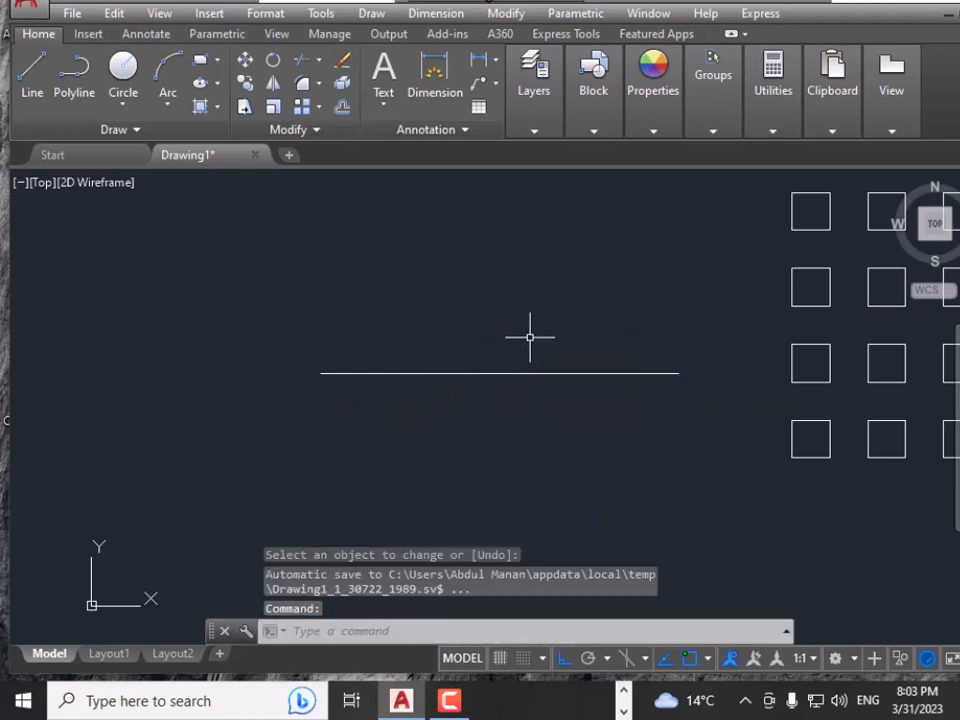
Erase the horizontal line
left_click(507, 14)
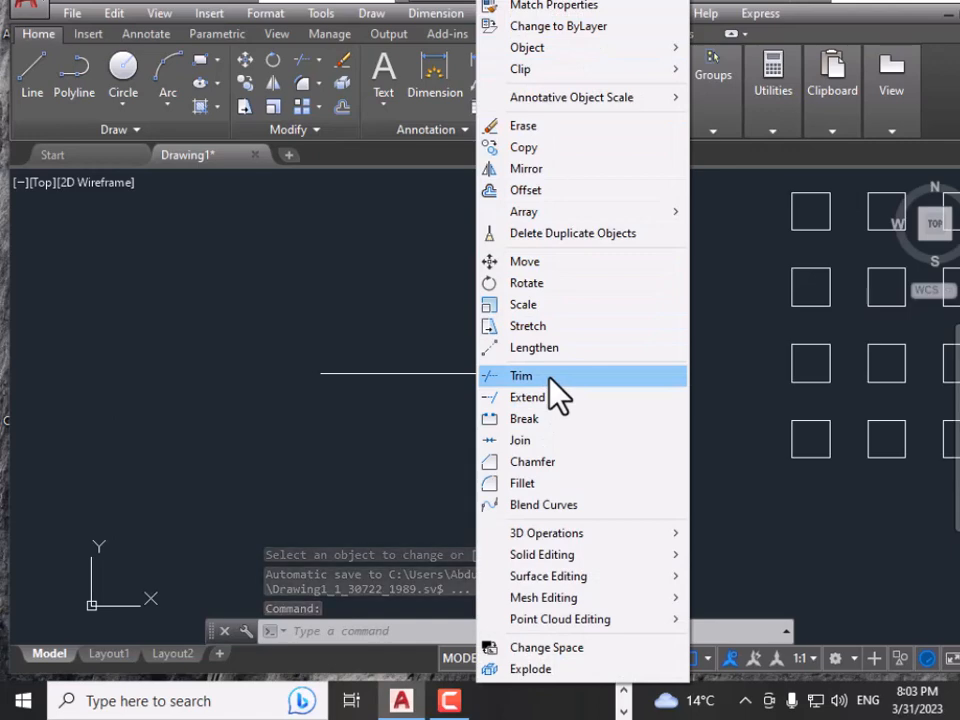
left_click(550, 403)
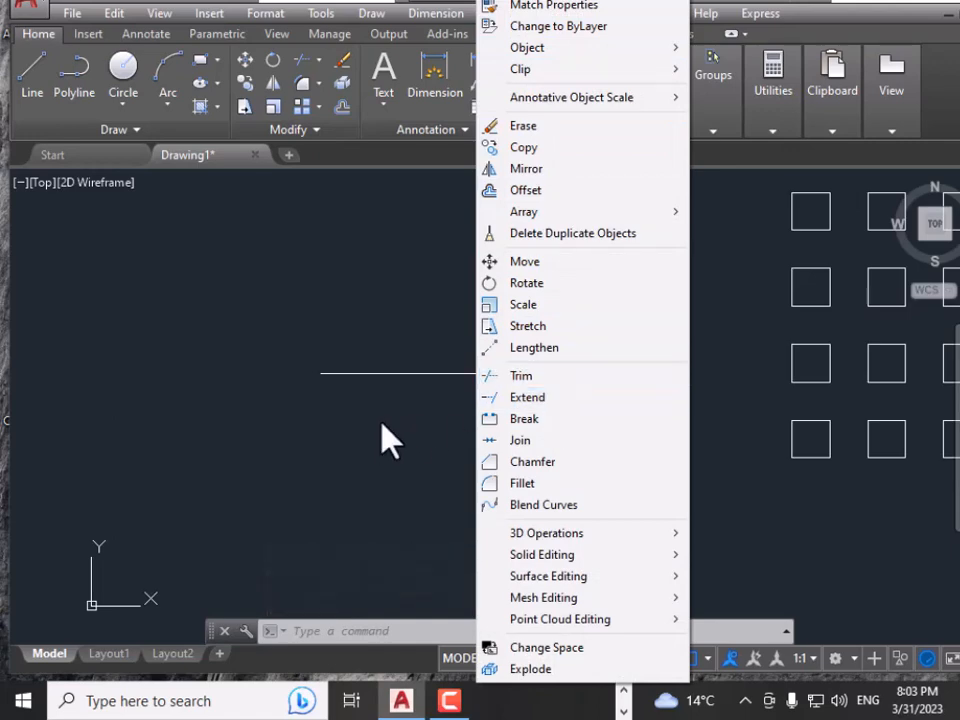
left_click(383, 420)
left_click(304, 342)
key("Delete")
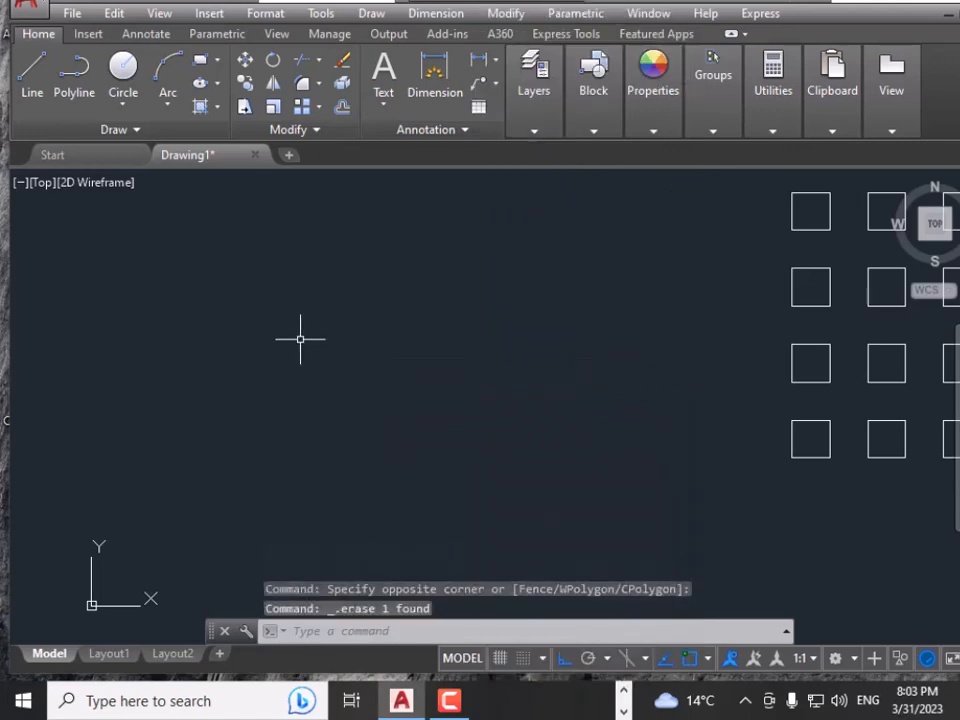
Erase the whole array of squares from the drawing
scroll(436, 367, "down", 2)
left_click(788, 476)
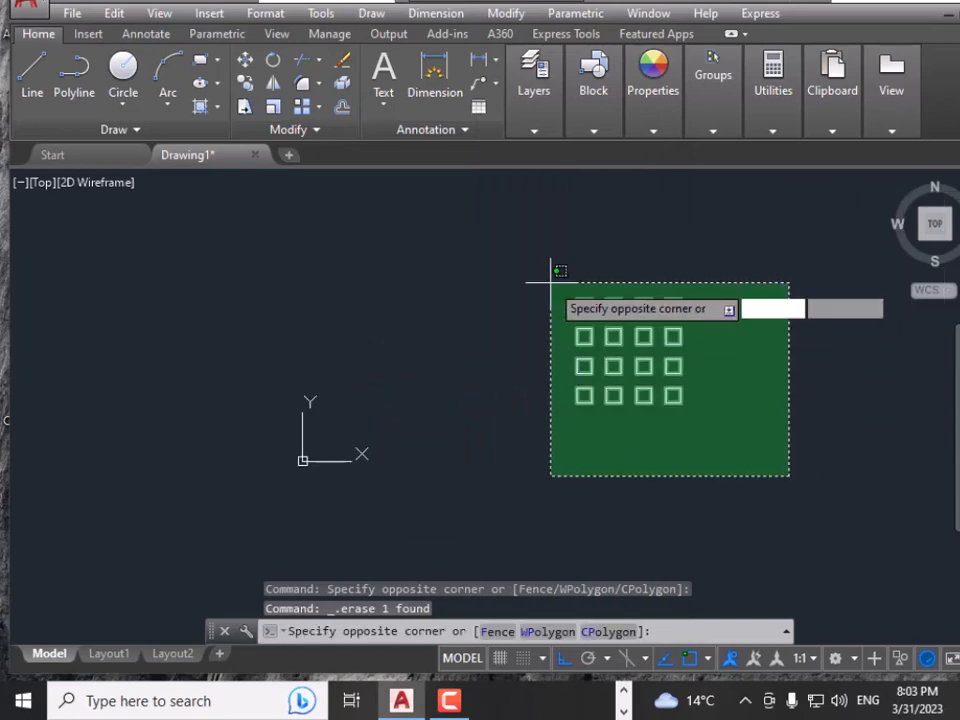
left_click(555, 270)
key("Delete")
Draw the left and bottom sides of a square with lines 10' downward and 10' to the right
scroll(531, 385, "up", 4)
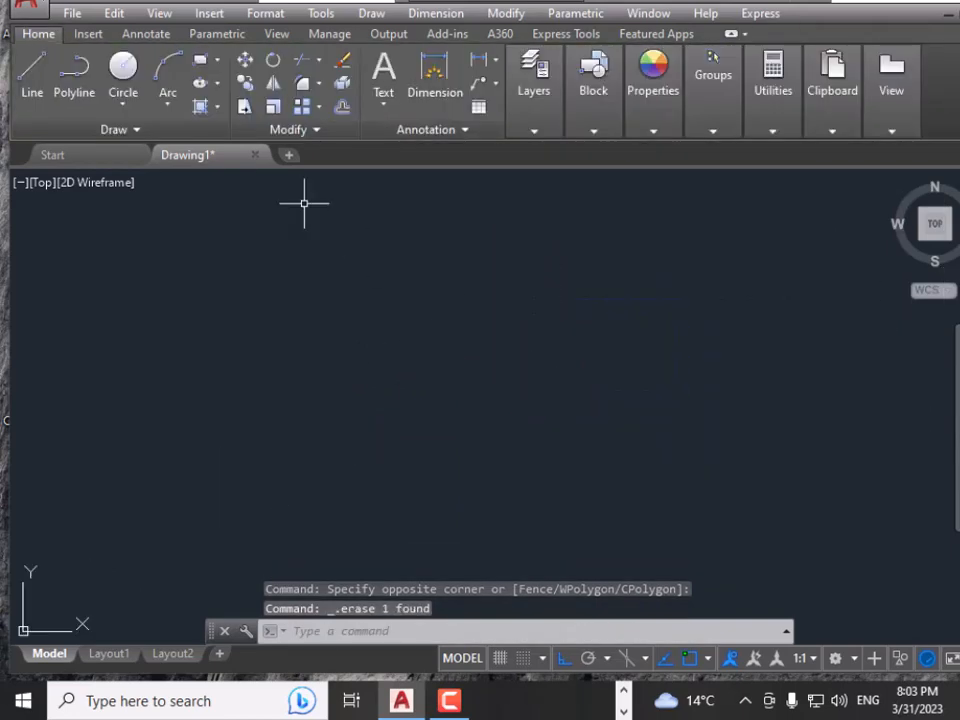
left_click(29, 98)
left_click(389, 309)
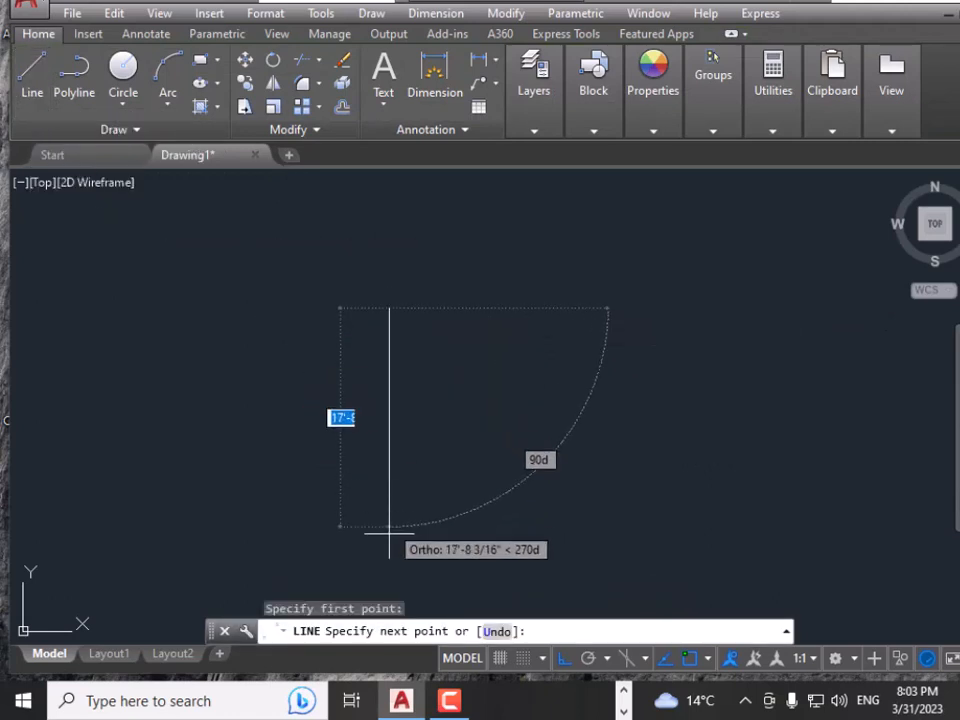
type("10")
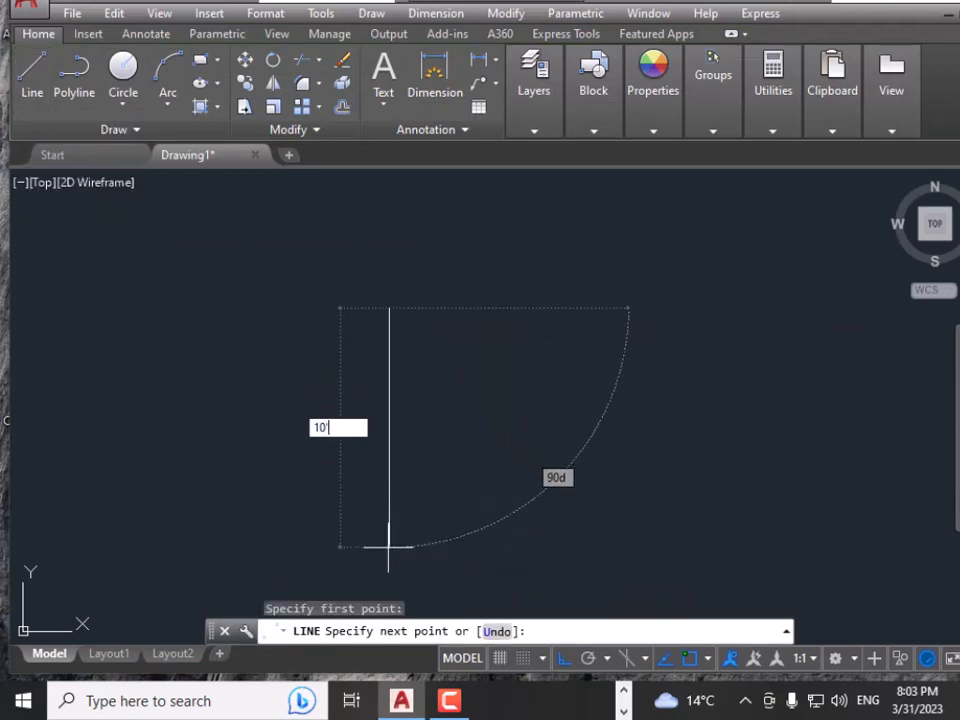
type("'")
key("Return")
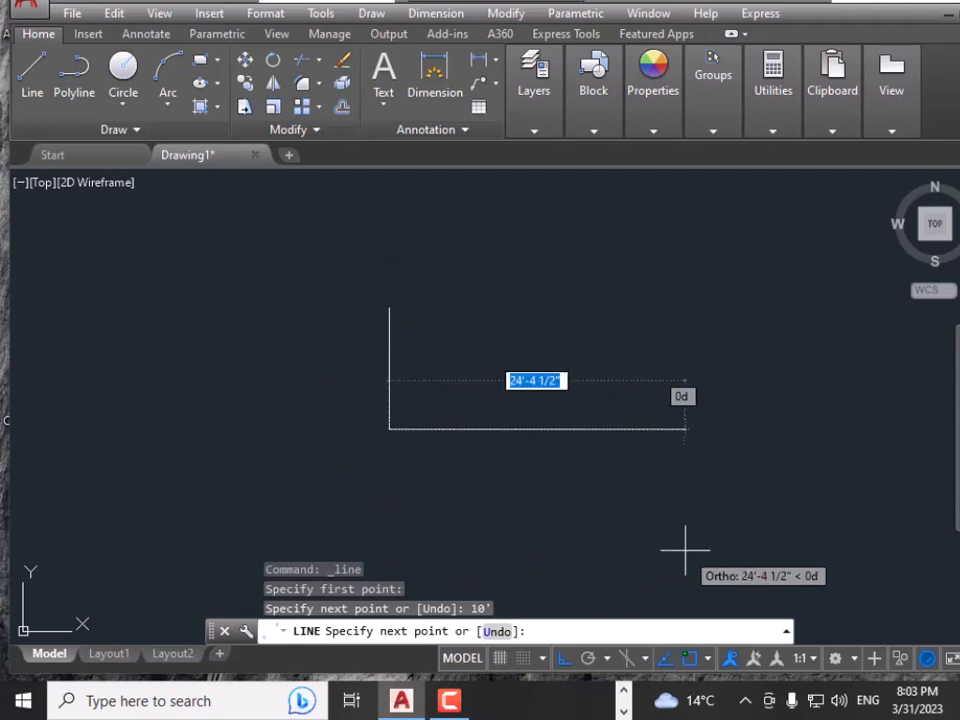
type("10'")
key("Return")
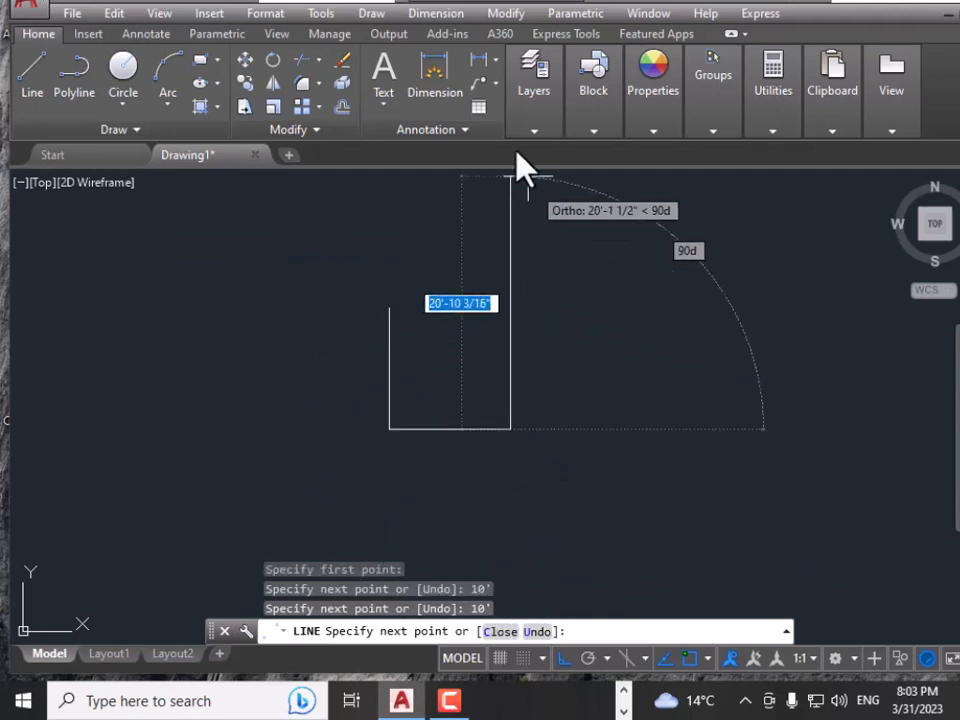
Draw the square's right side 10' upward and close the outline back to the start point
type("10'c")
key("Return")
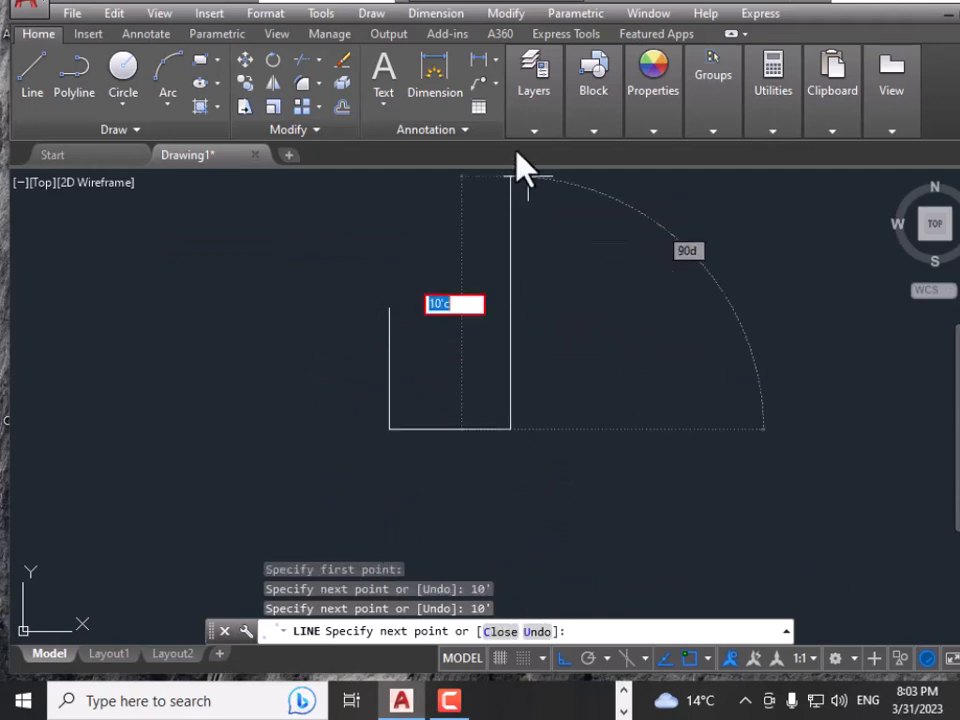
key("BackSpace")
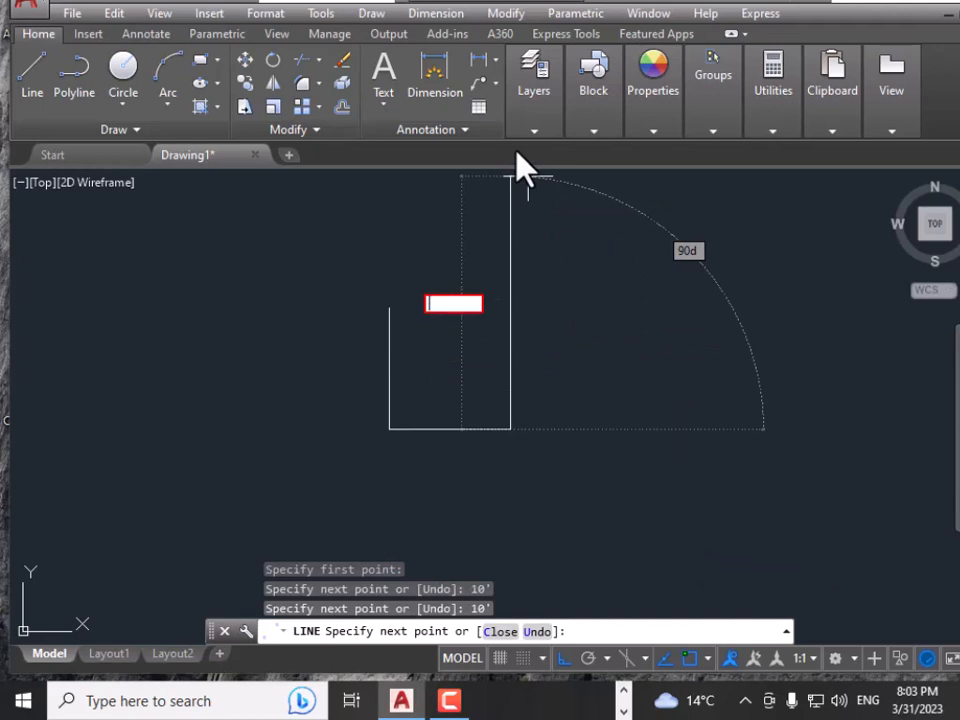
type("10'")
key("Return")
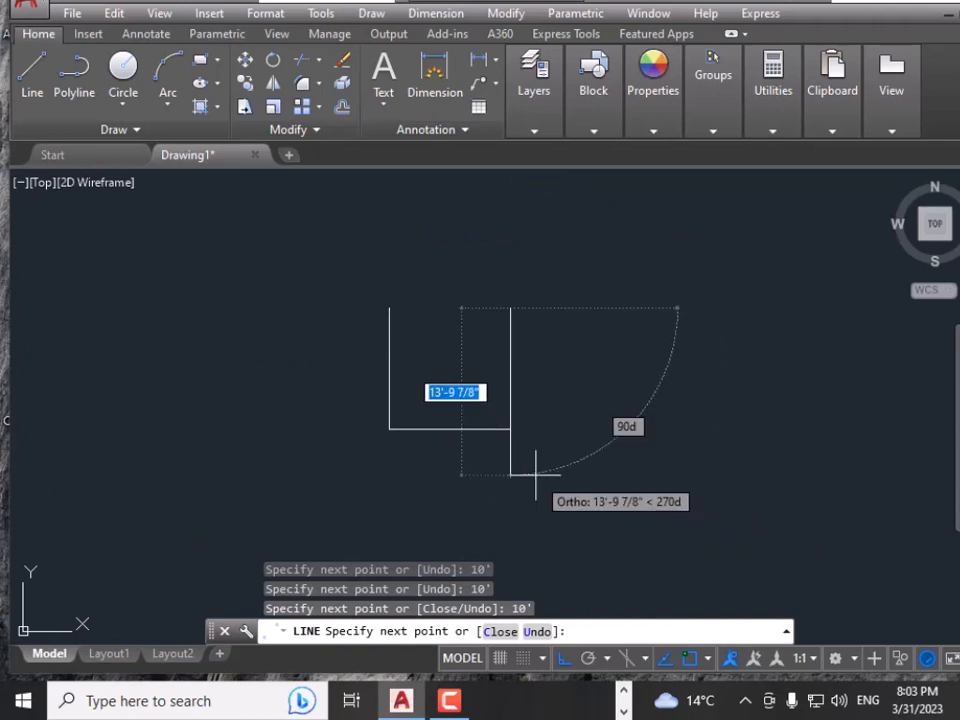
type("c")
key("Return")
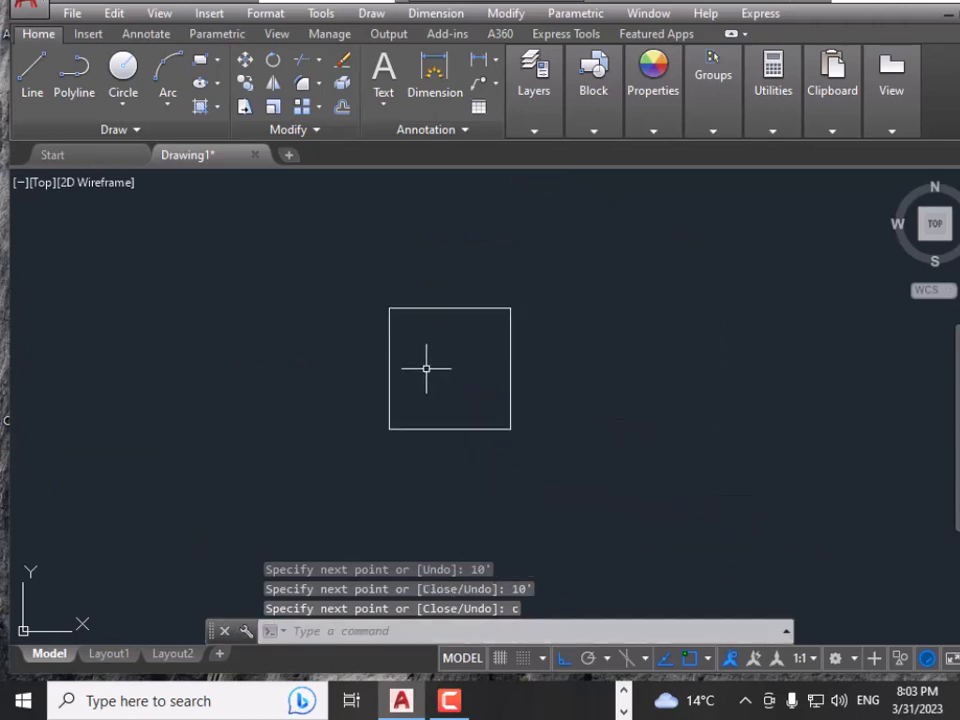
Offset the top and bottom sides of the square 9" inward
scroll(426, 366, "up", 2)
scroll(424, 360, "up", 2)
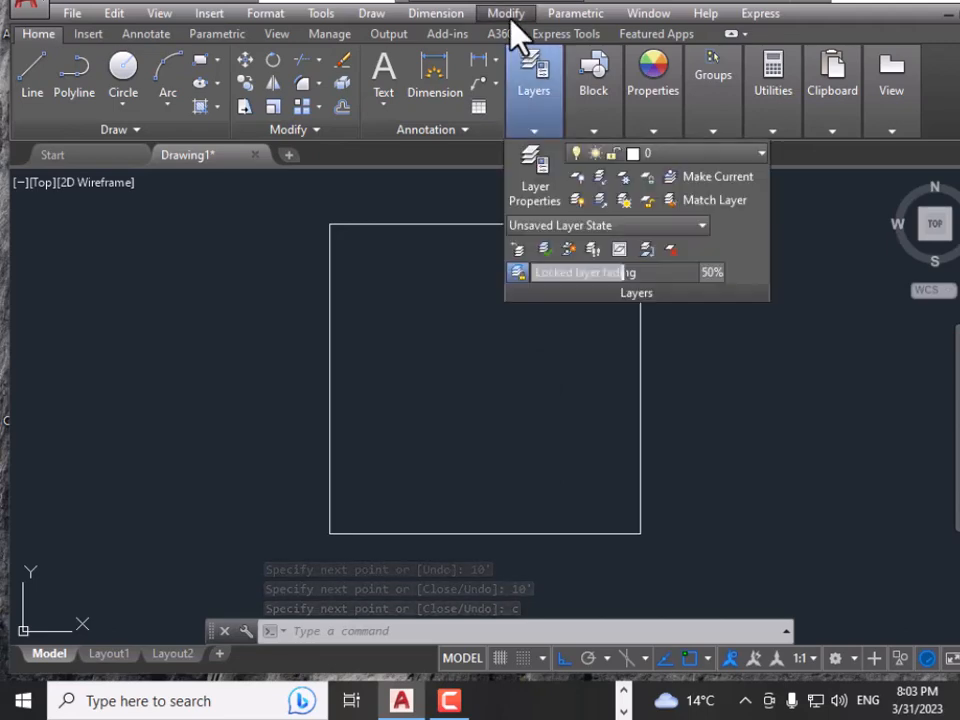
left_click(506, 13)
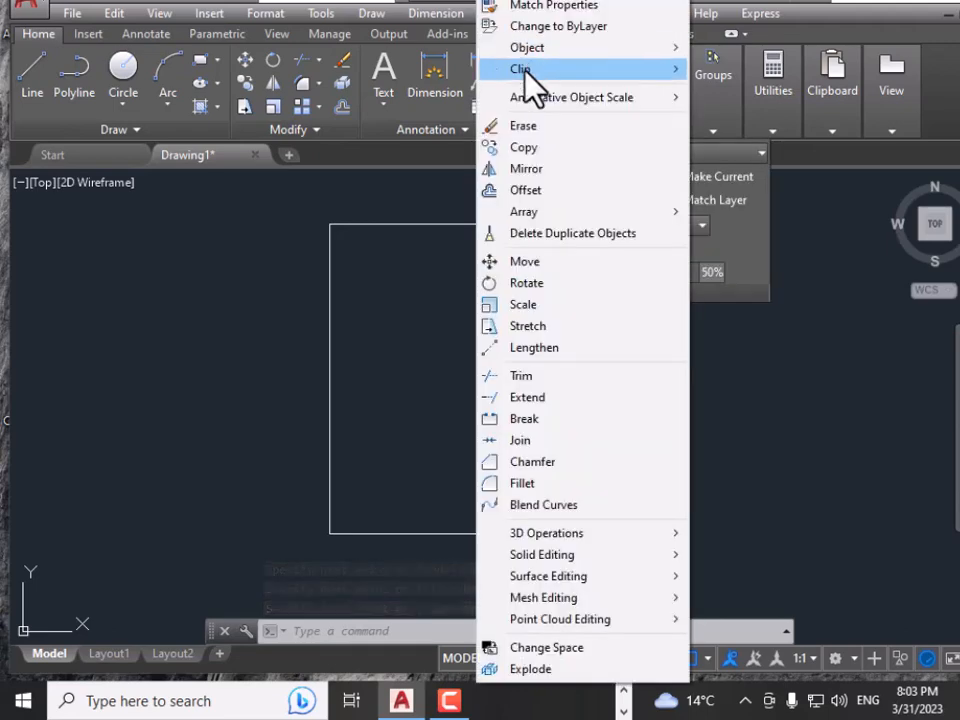
left_click(537, 193)
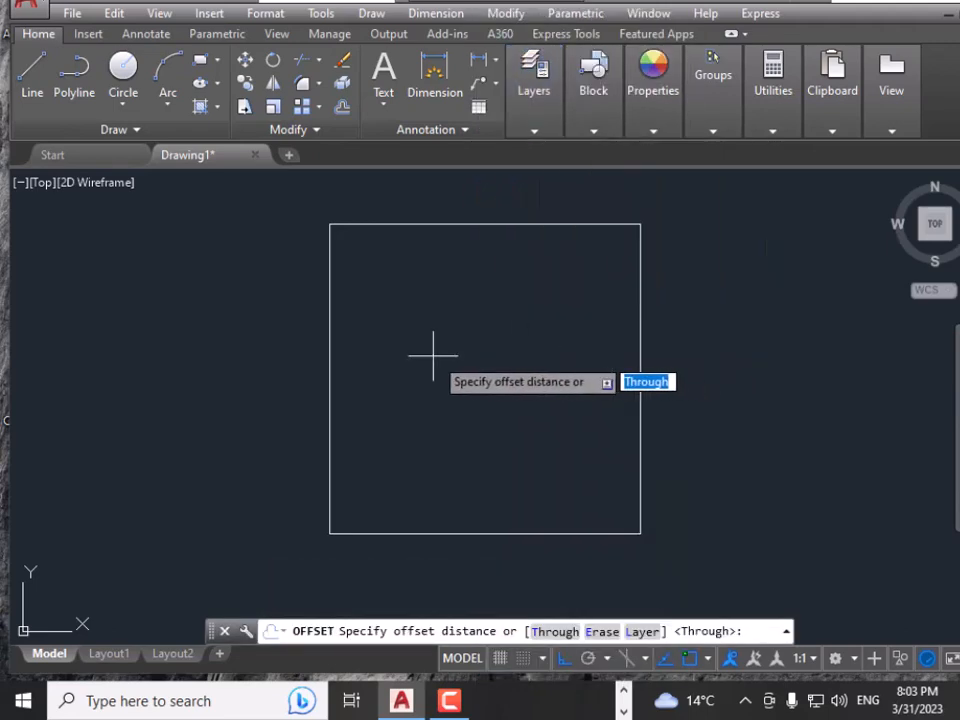
type("9")
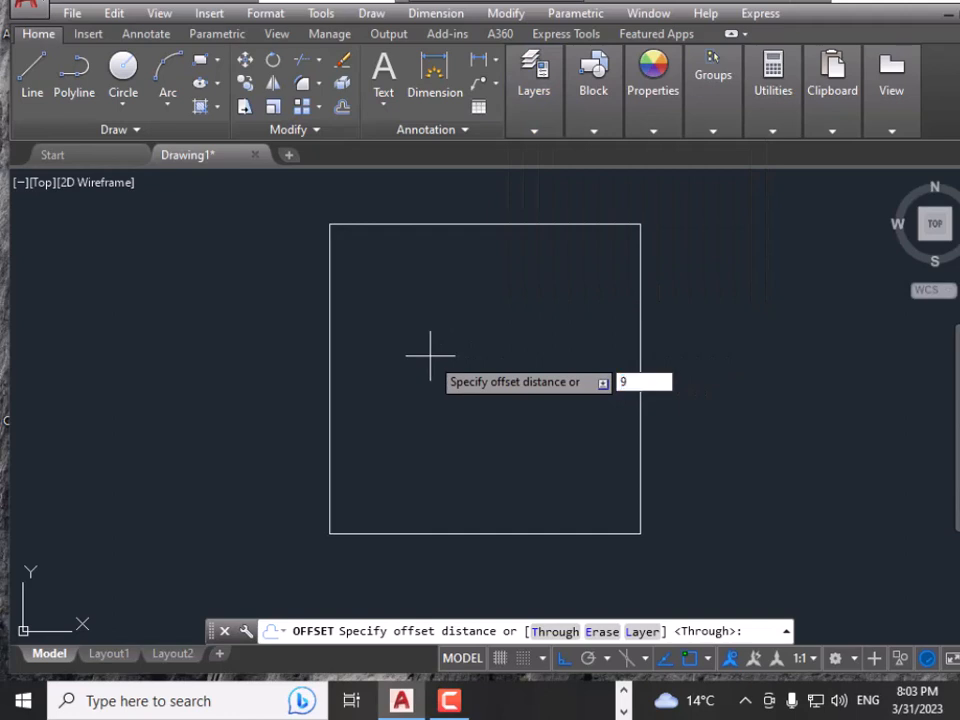
key("Return")
left_click(476, 224)
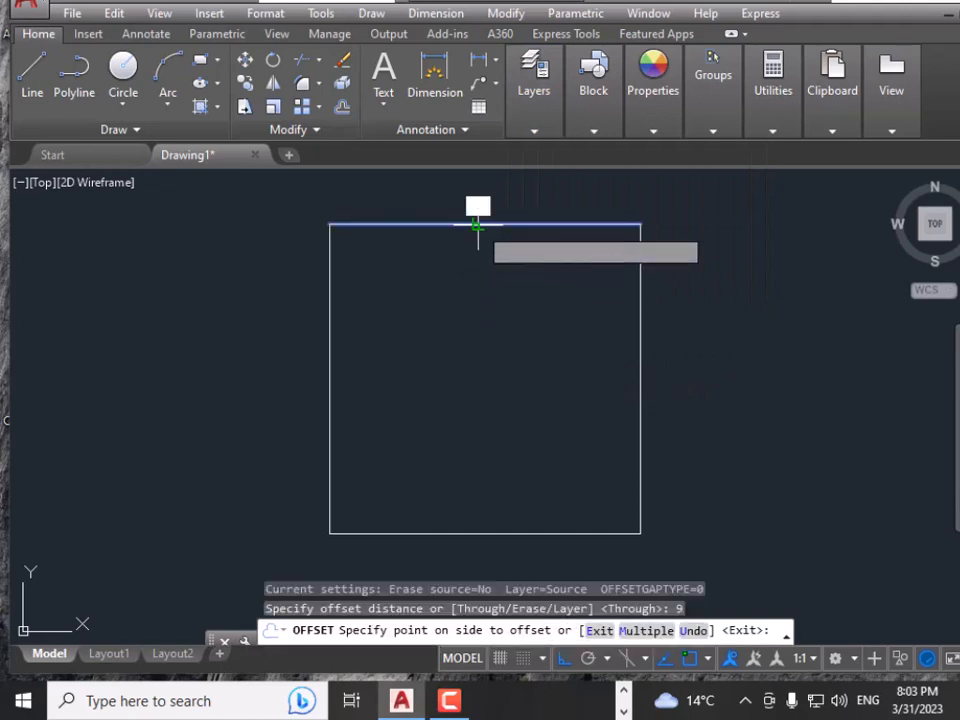
left_click(479, 387)
left_click(519, 532)
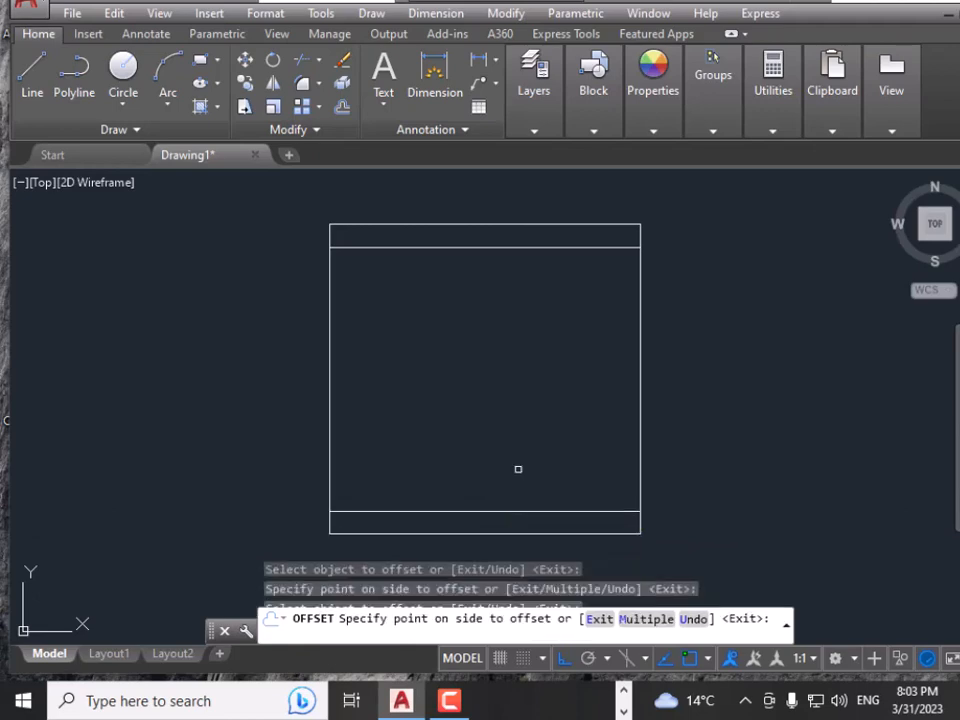
left_click(519, 467)
Offset the right and left sides of the square inward by the same distance and finish the Offset command
left_click(639, 405)
left_click(553, 407)
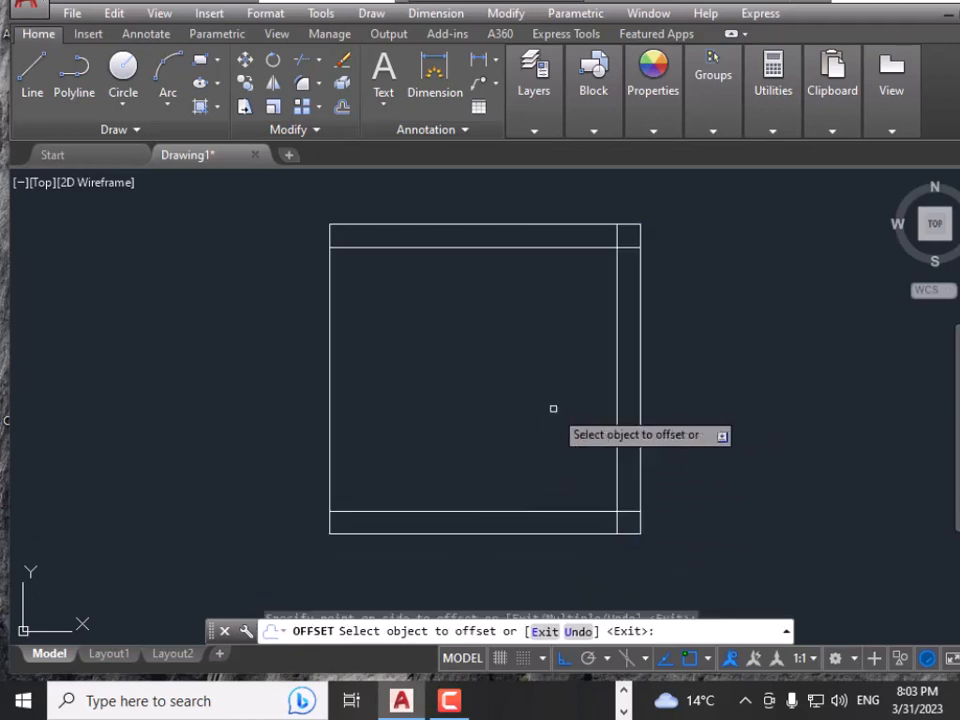
left_click(330, 422)
left_click(489, 336)
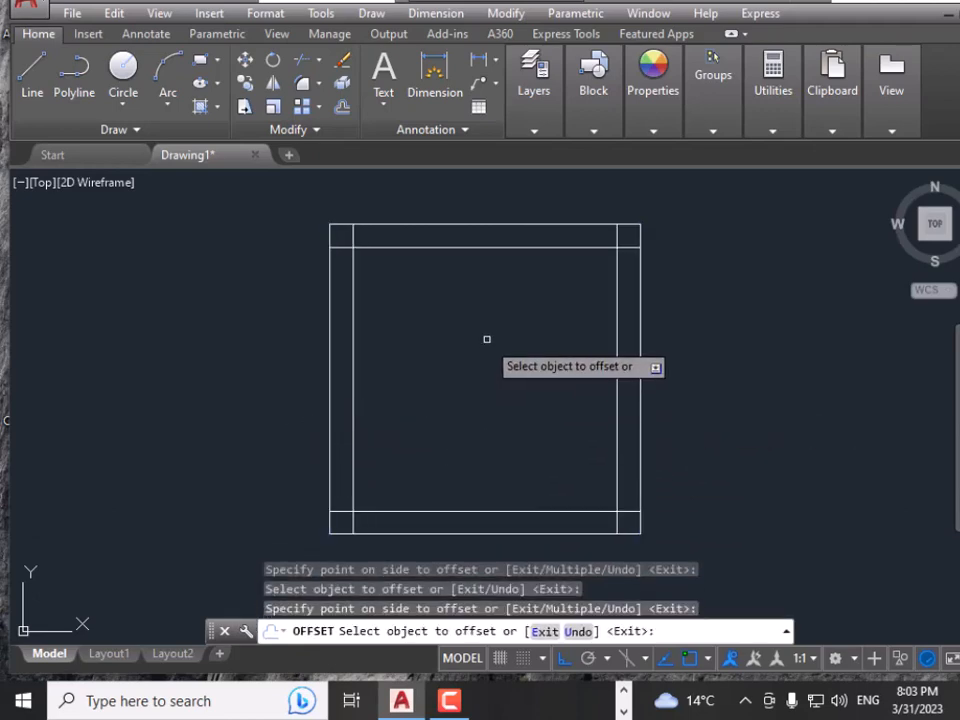
right_click(490, 338)
left_click(536, 349)
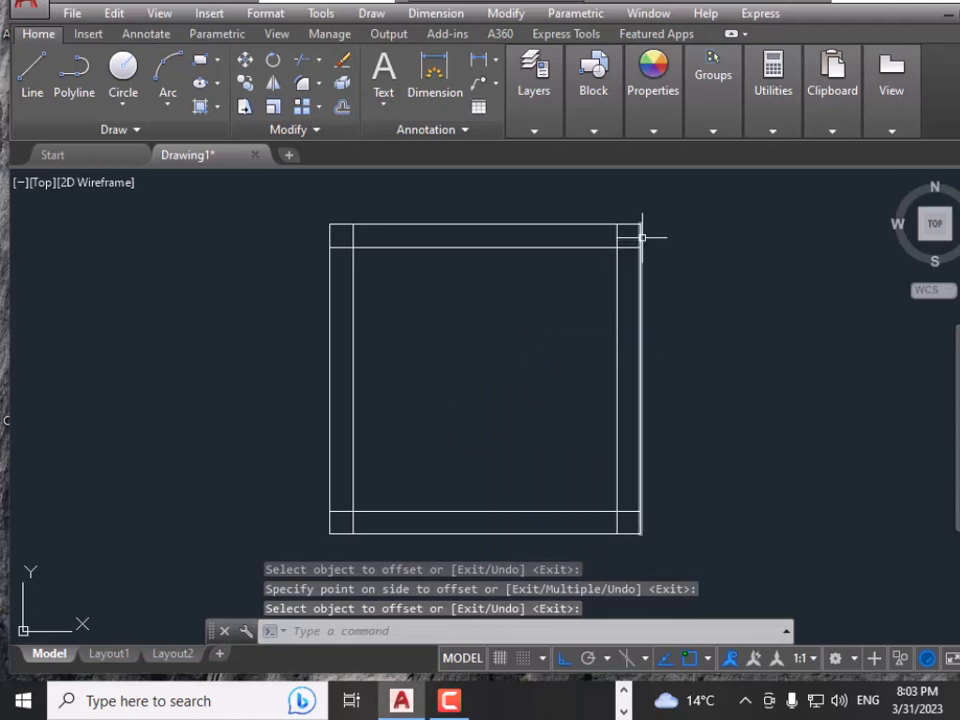
scroll(641, 236, "up", 2)
middle_click_drag(372, 304, 600, 315)
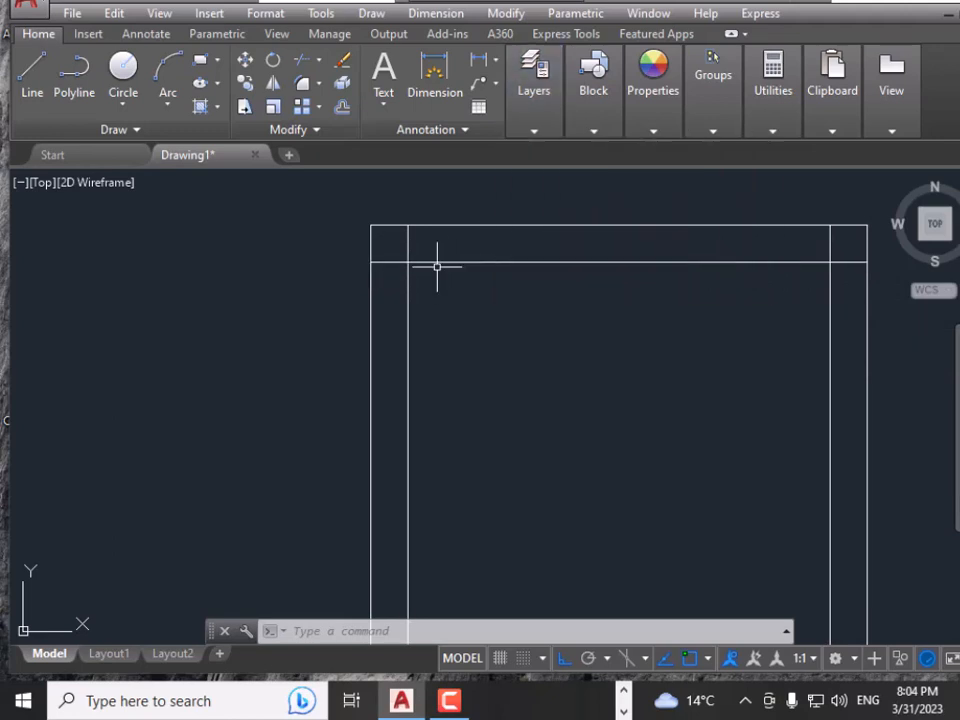
left_click(380, 263)
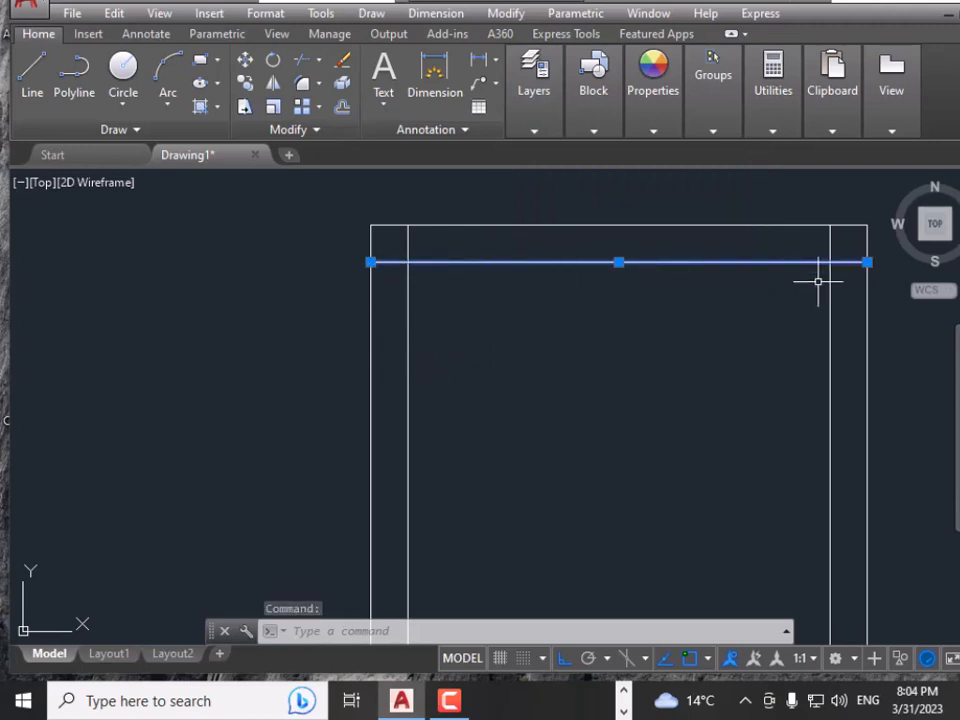
key("Escape")
key("Escape")
Trim the left overhang of the upper inner line at the top-left corner, using all objects as cutting edges
left_click(508, 13)
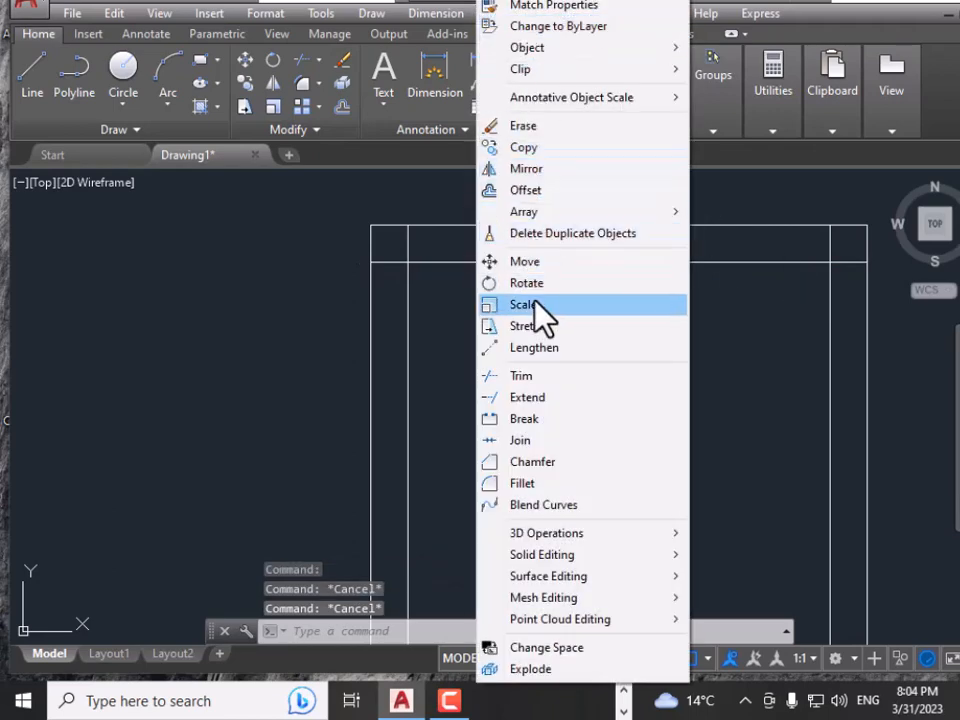
left_click(535, 377)
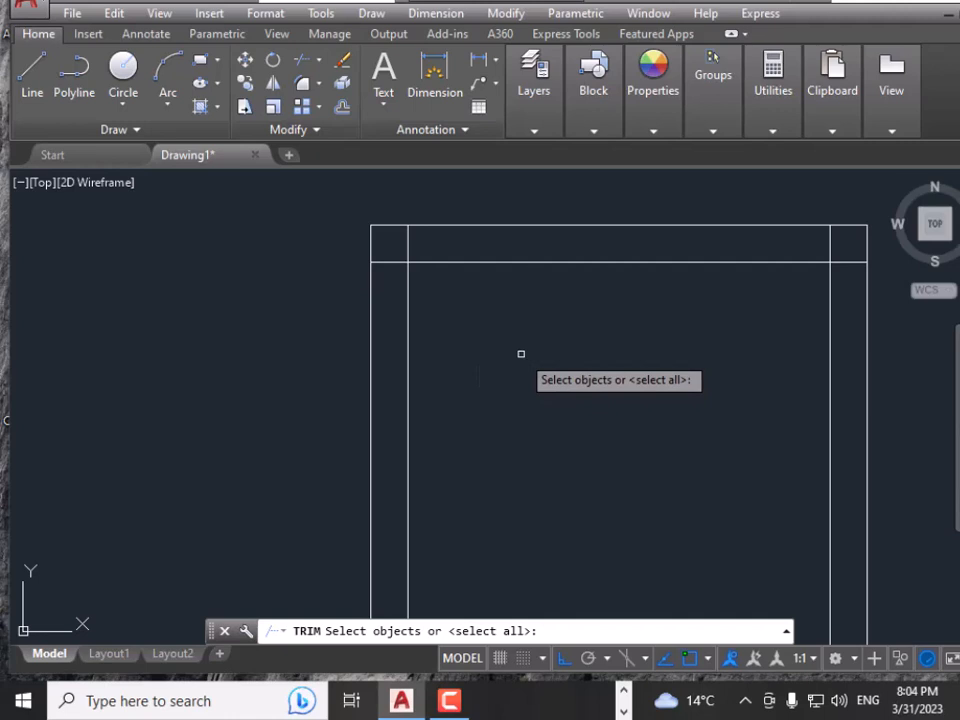
key("Return")
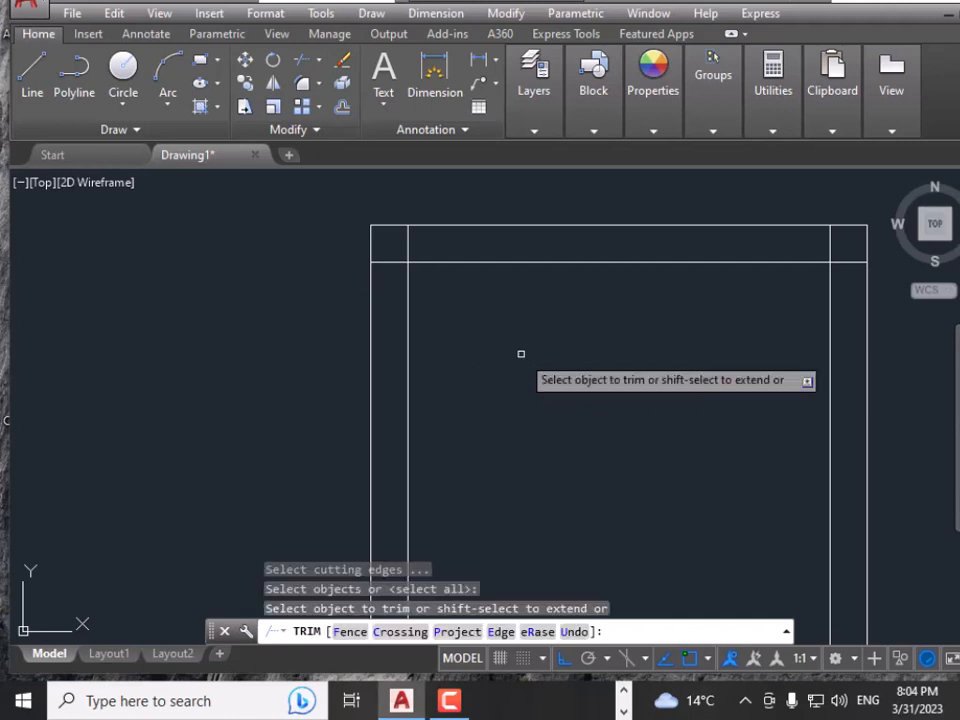
left_click(395, 262)
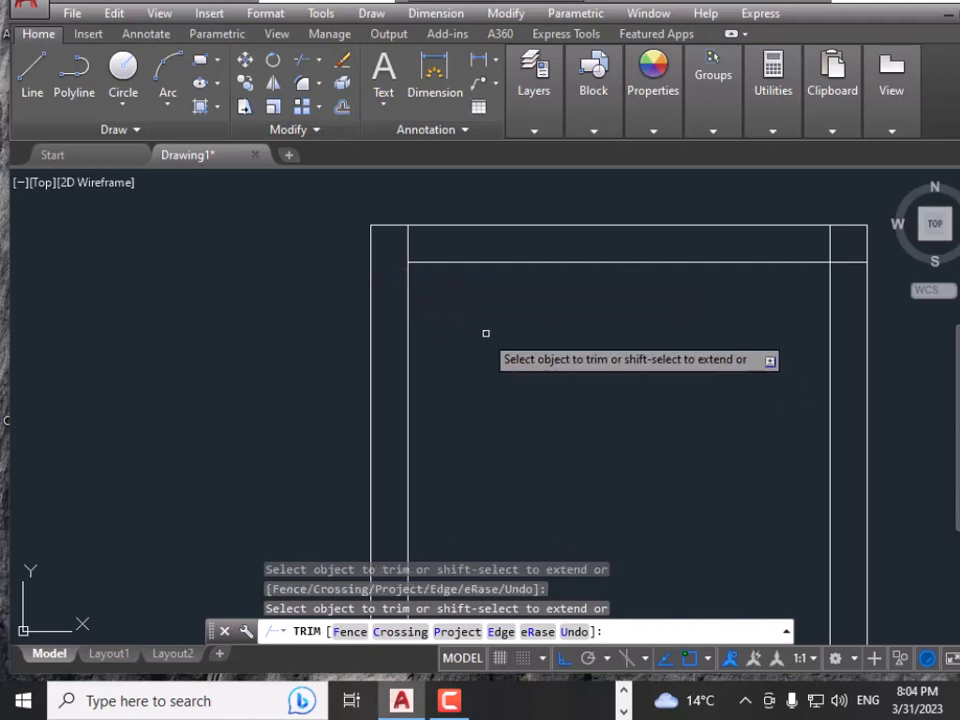
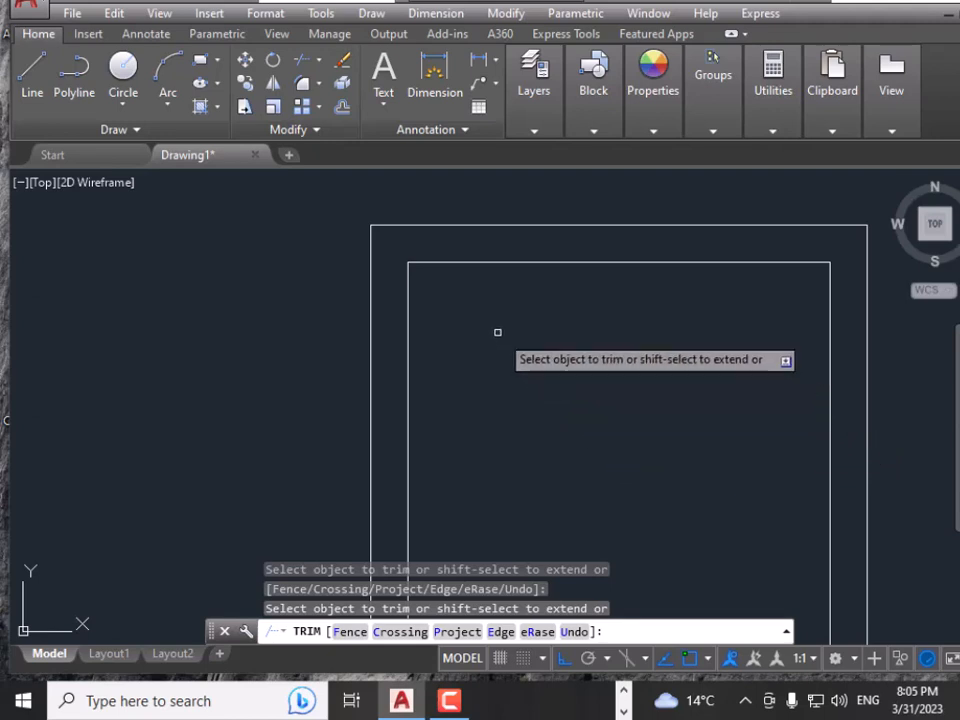
Within Trim, extend both ends of the upper inner line and the upper ends of both inner vertical lines to the outer square
left_click(428, 261, "shift")
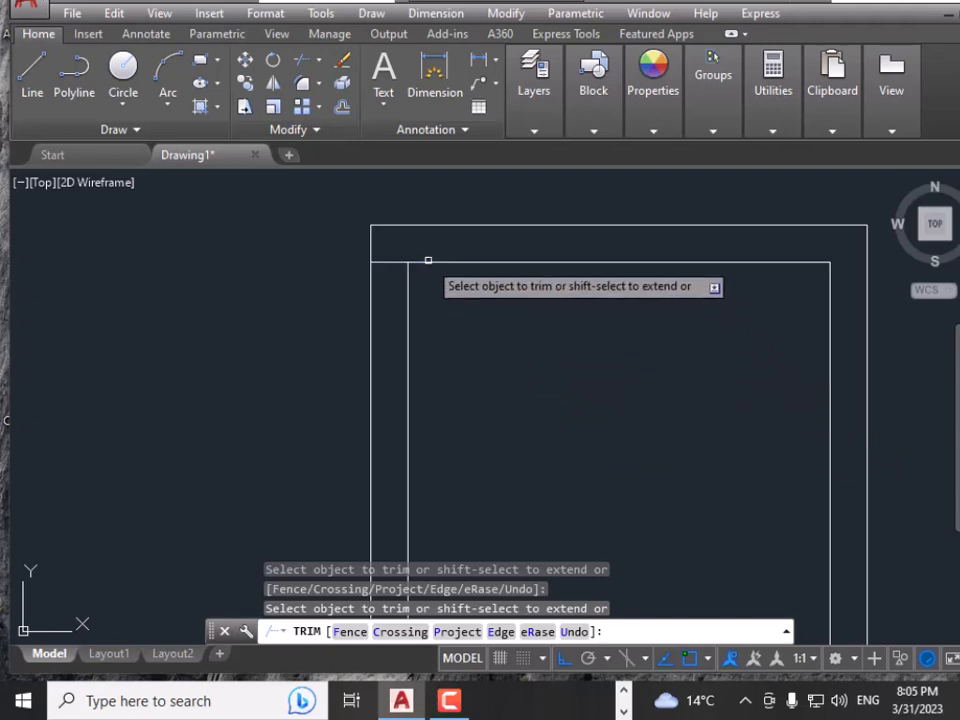
left_click(810, 262, "shift")
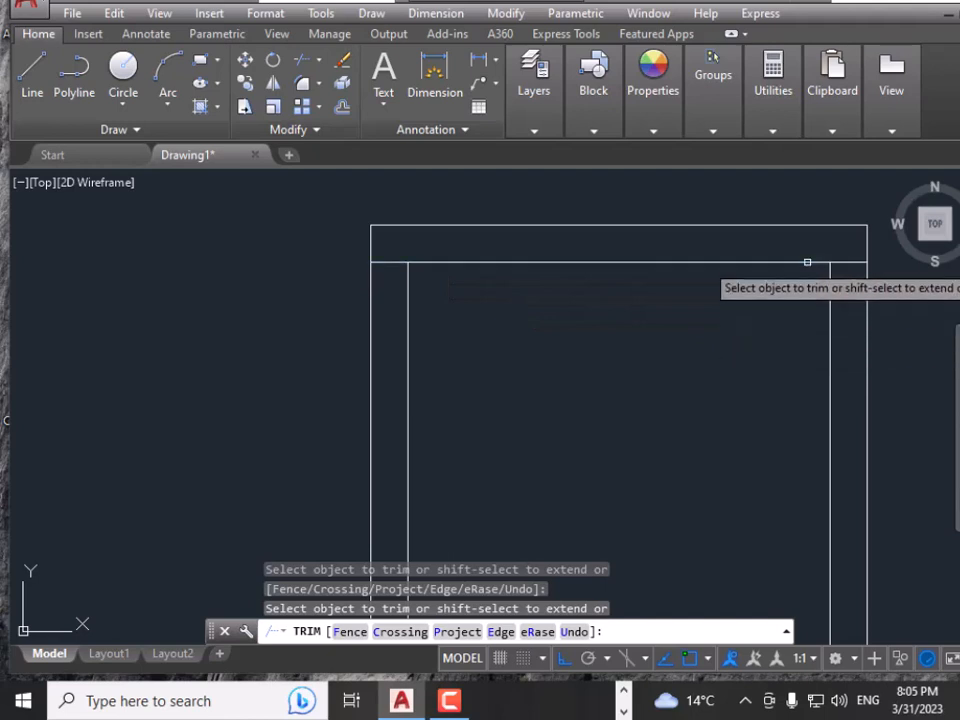
left_click(830, 280, "shift")
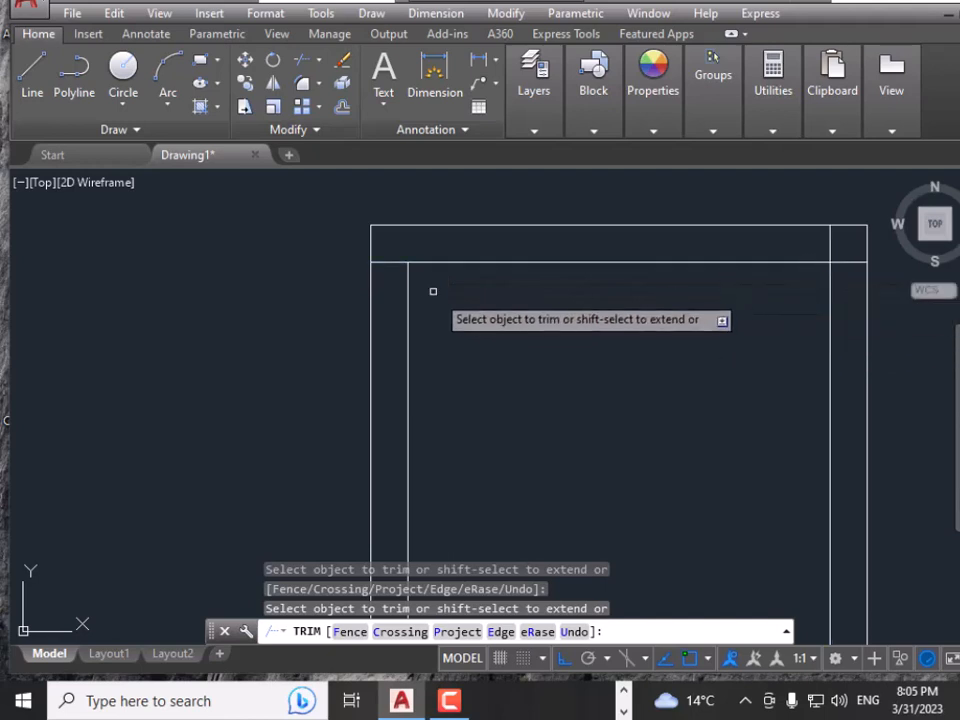
left_click(407, 276, "shift")
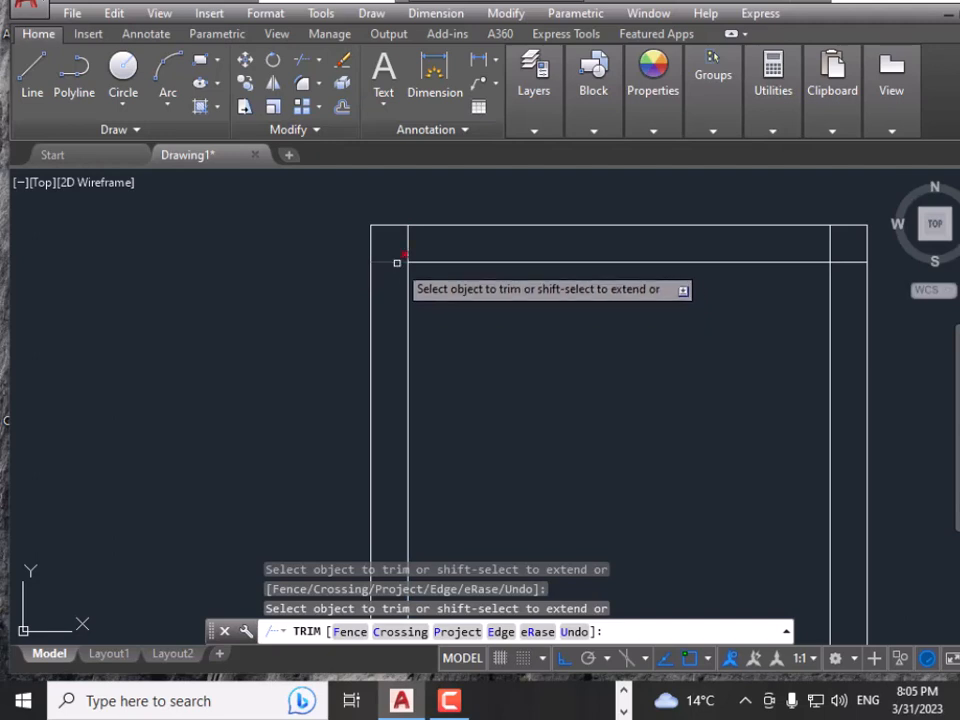
Trim the overhanging line ends at the two upper inner corners and finish the Trim command
left_click(397, 262)
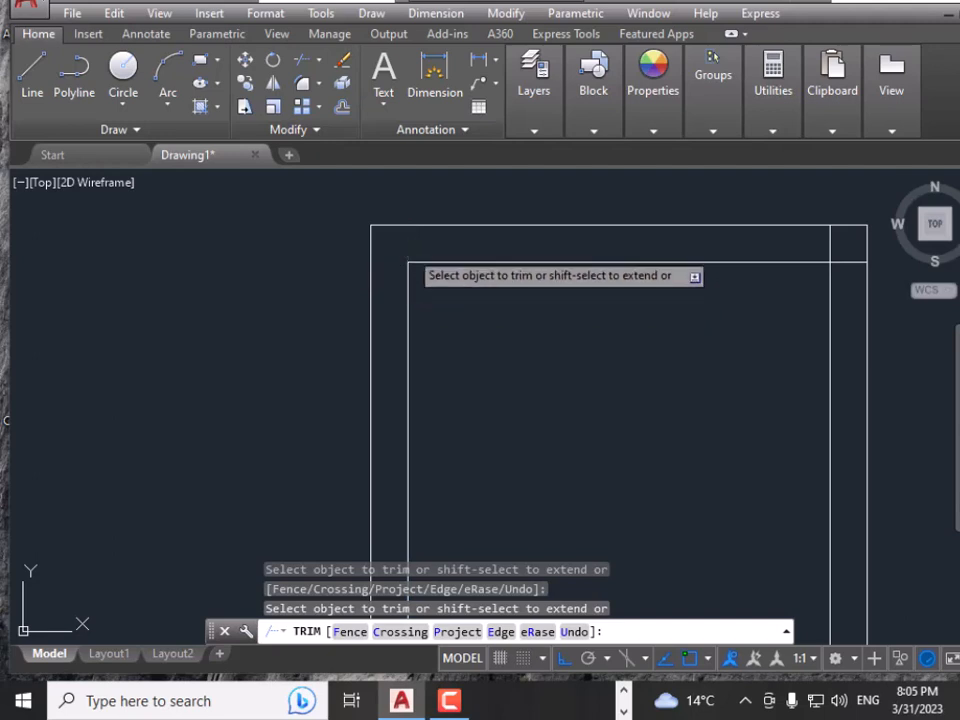
left_click(857, 265)
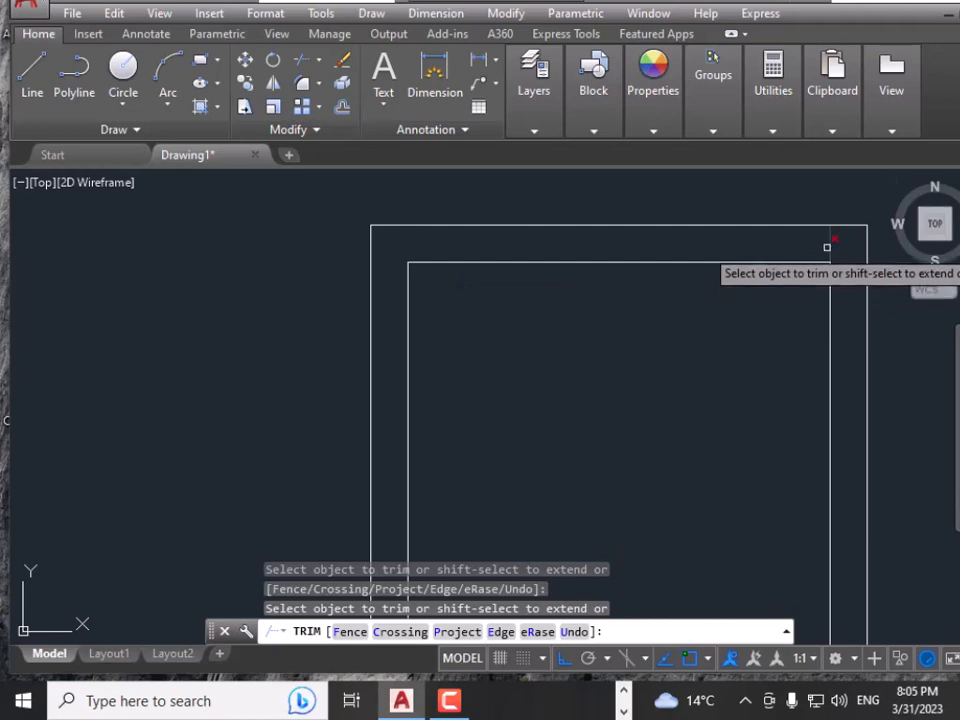
right_click(572, 290)
left_click(606, 302)
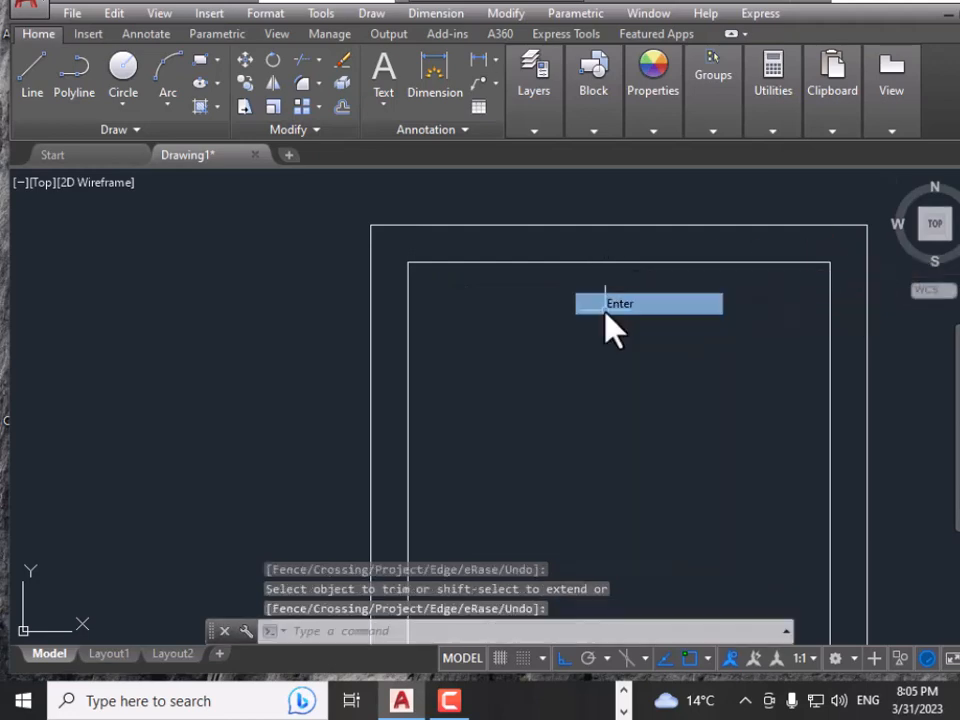
left_click(506, 13)
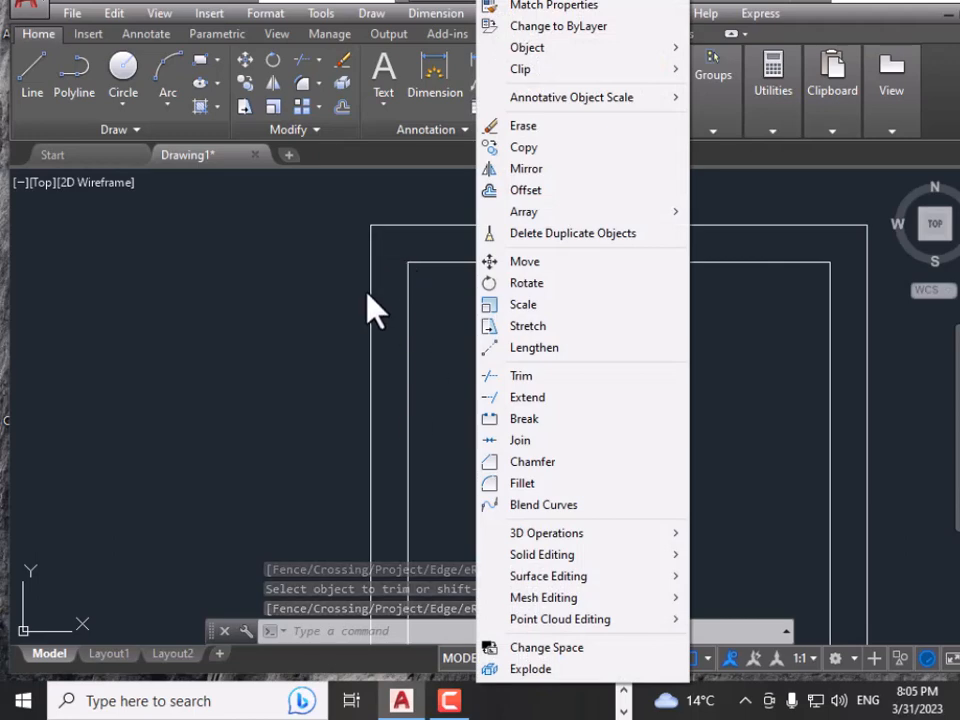
left_click(528, 399)
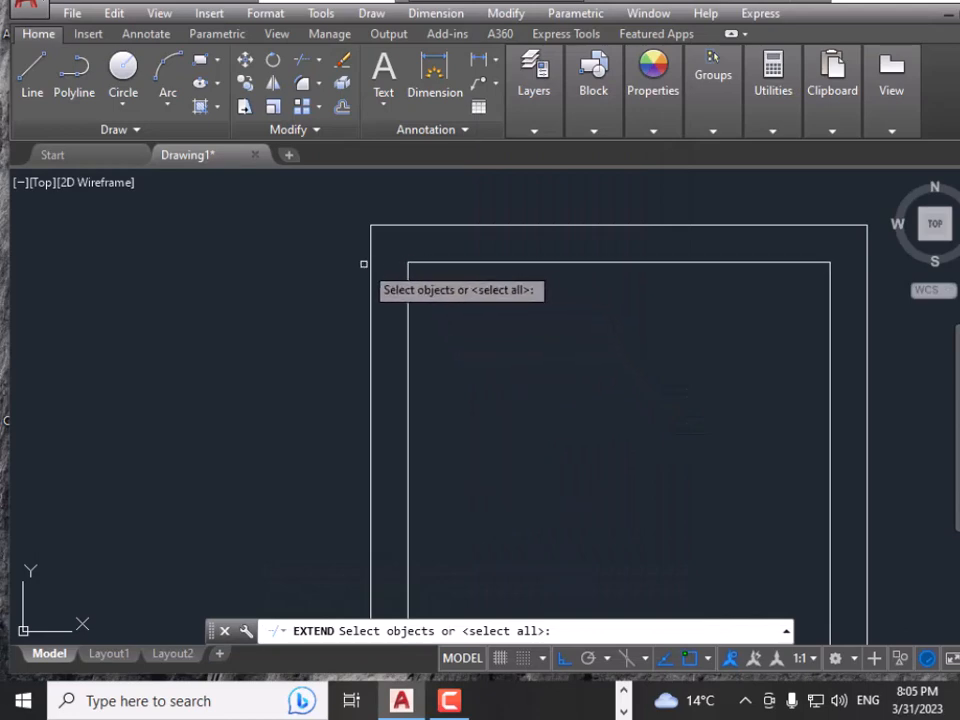
left_click(415, 262)
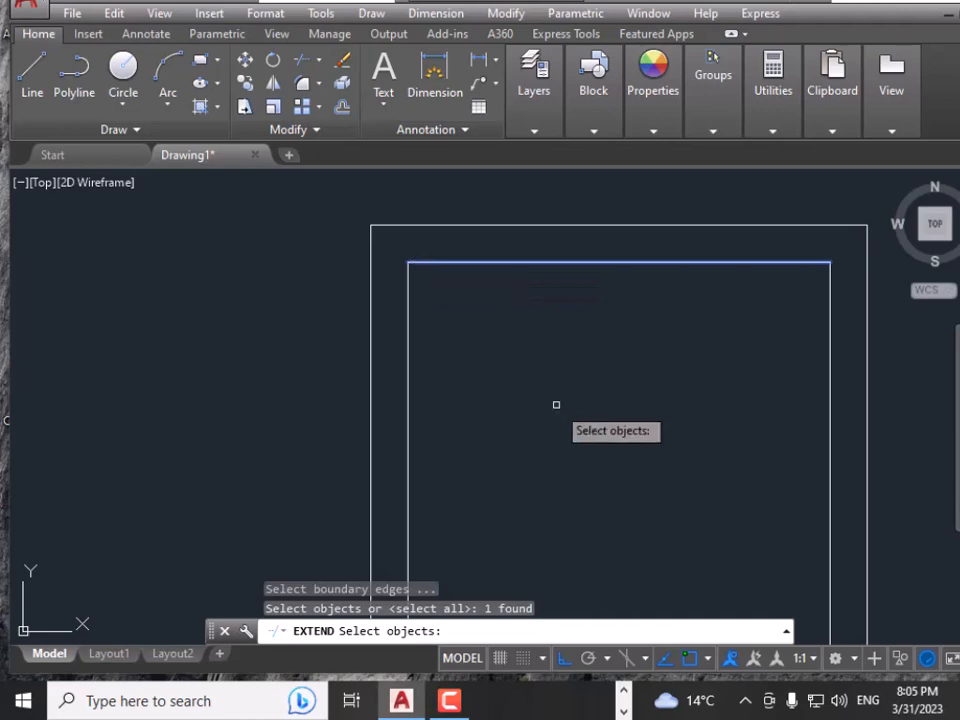
key("Escape")
key("Escape")
key("Escape")
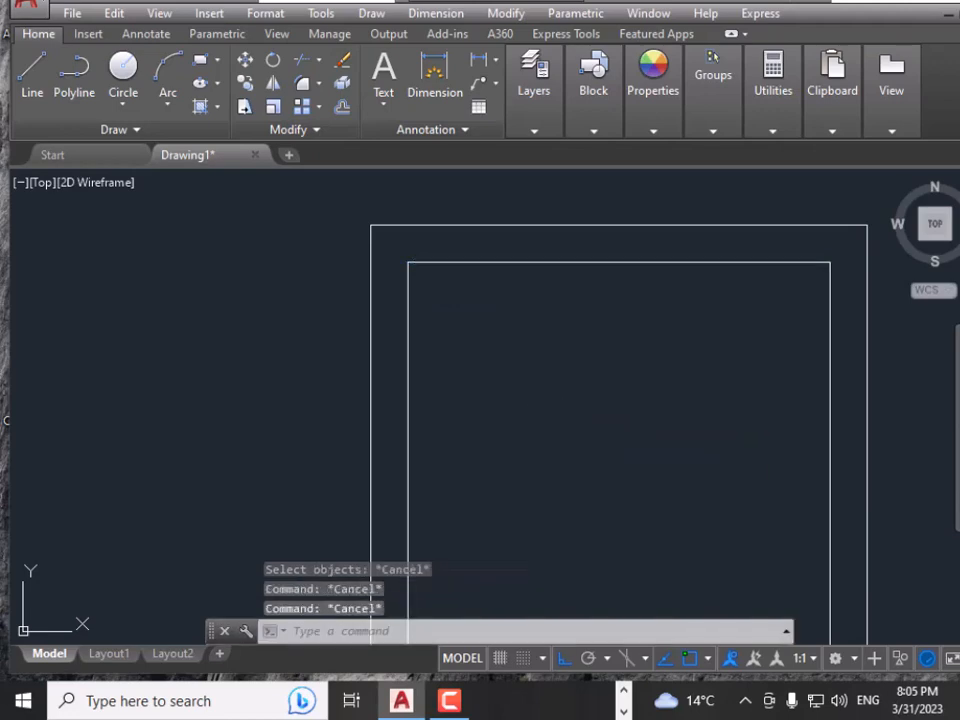
key("Escape")
Extend the left end of the upper inner line to the outer square's left side, using all objects as boundaries
left_click(506, 13)
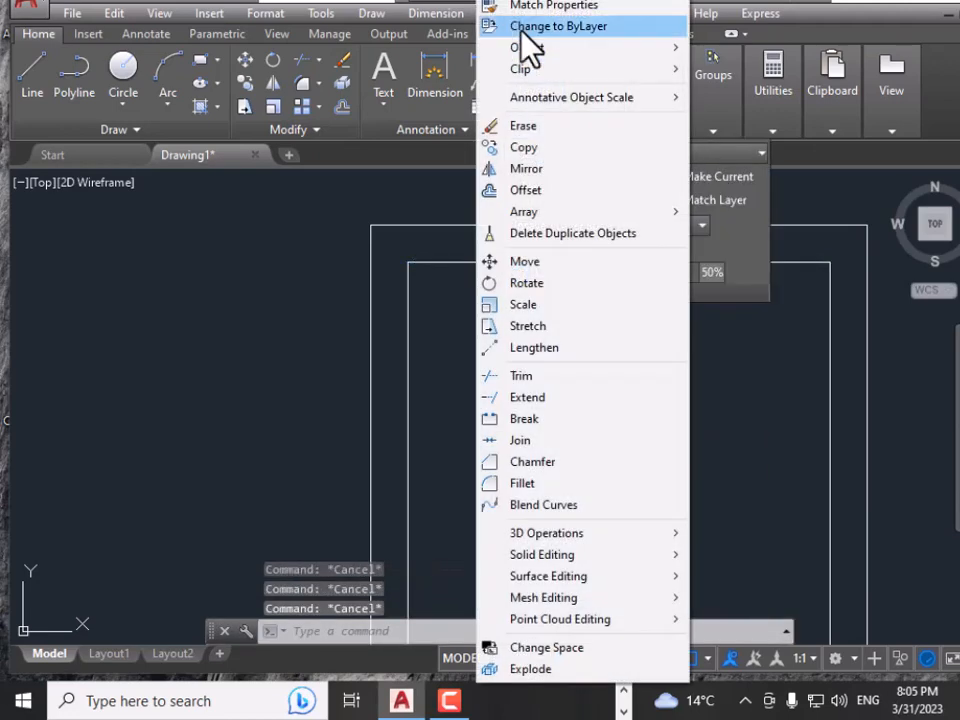
left_click(550, 396)
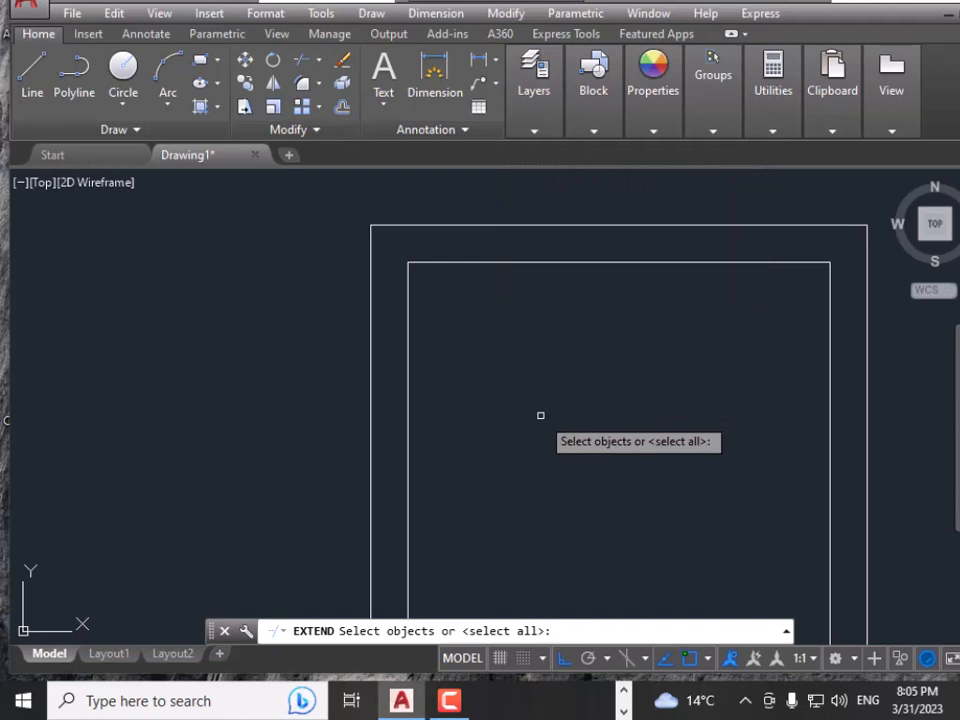
key("Return")
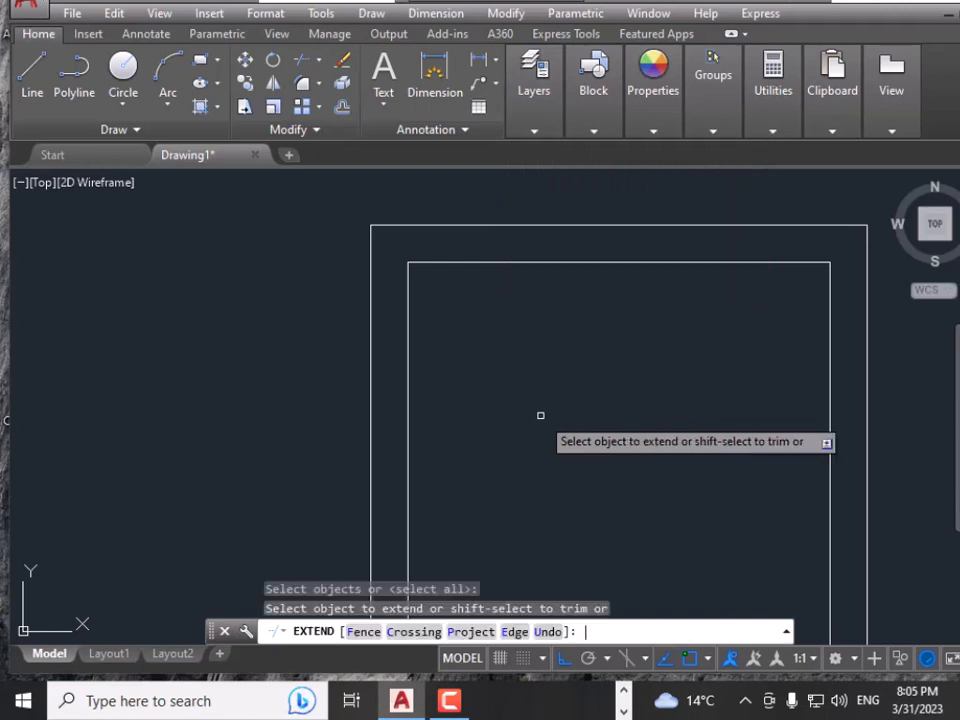
left_click(426, 262)
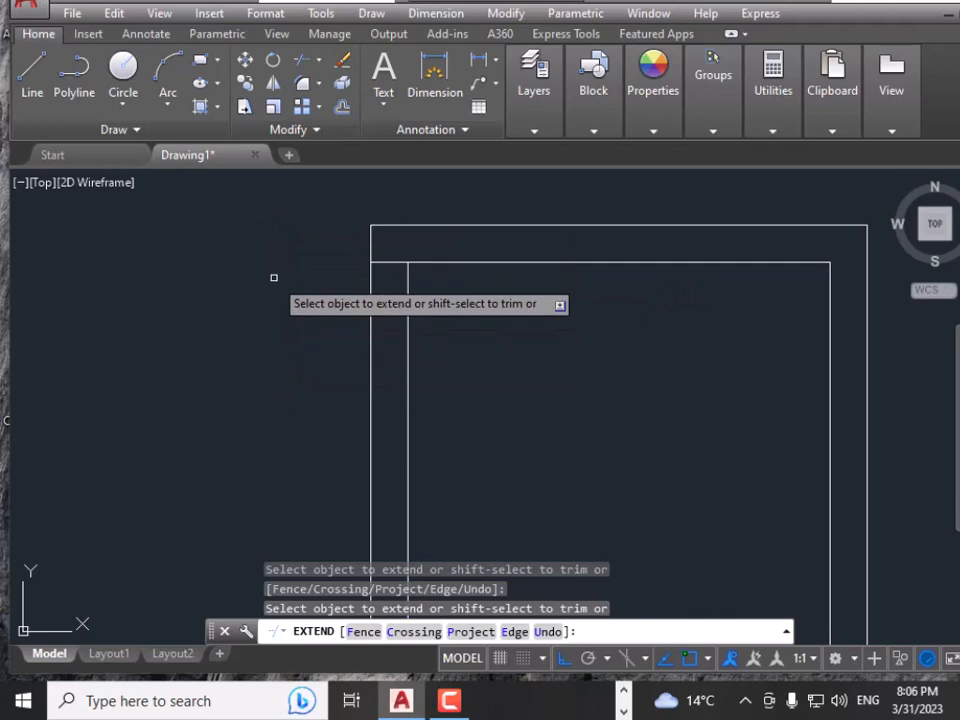
key("Escape")
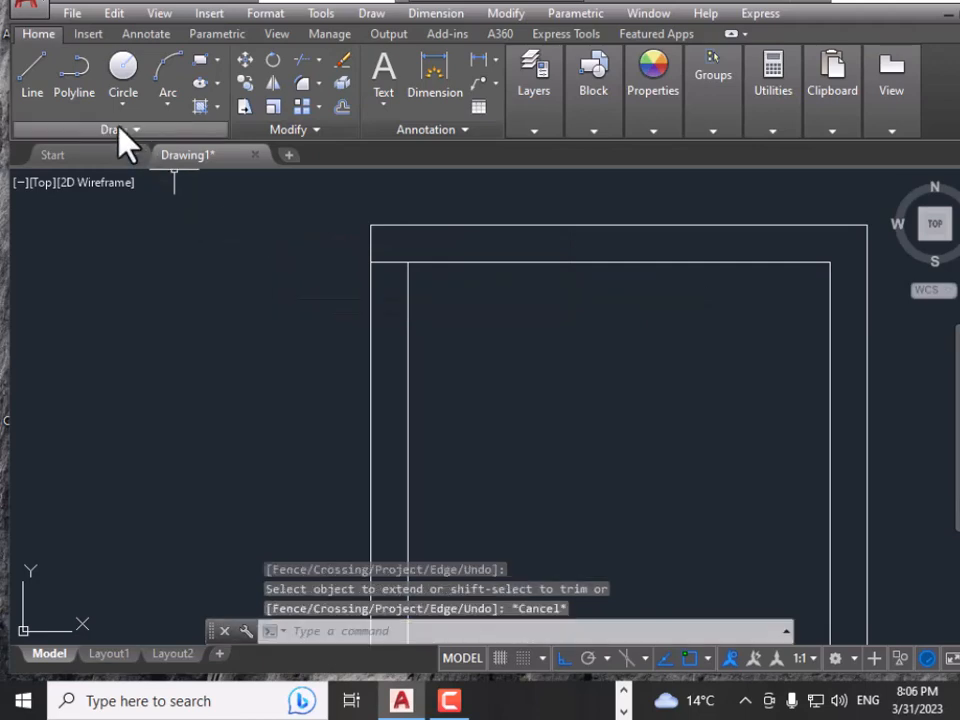
Draw a separate vertical line to the left of the square, starting slightly above its top side
left_click(38, 76)
left_click(231, 186)
left_click(231, 481)
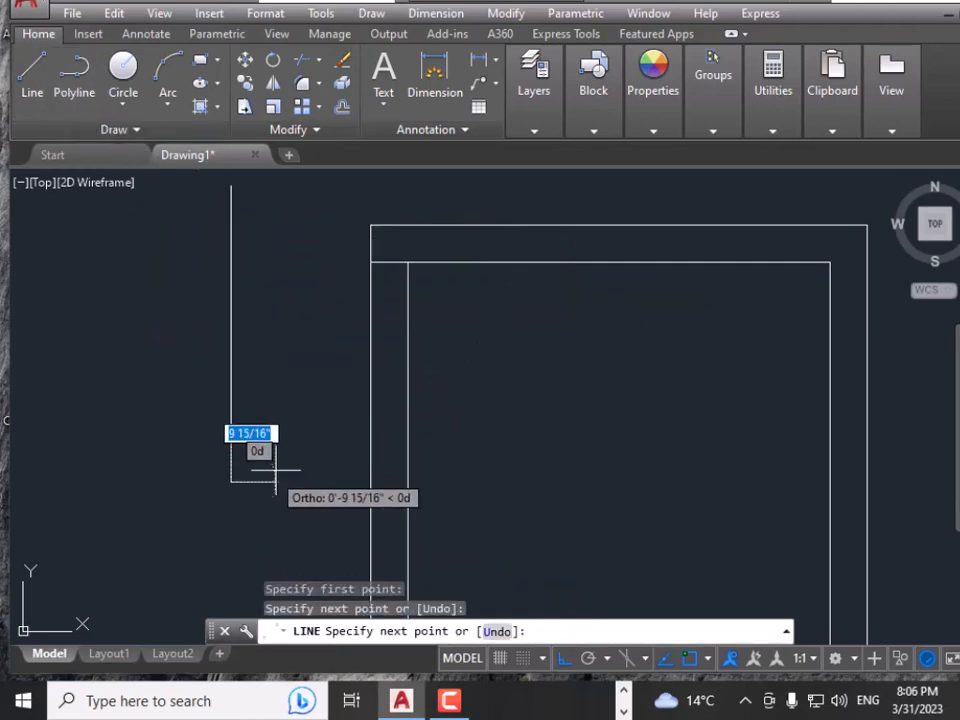
right_click(276, 481)
left_click(320, 258)
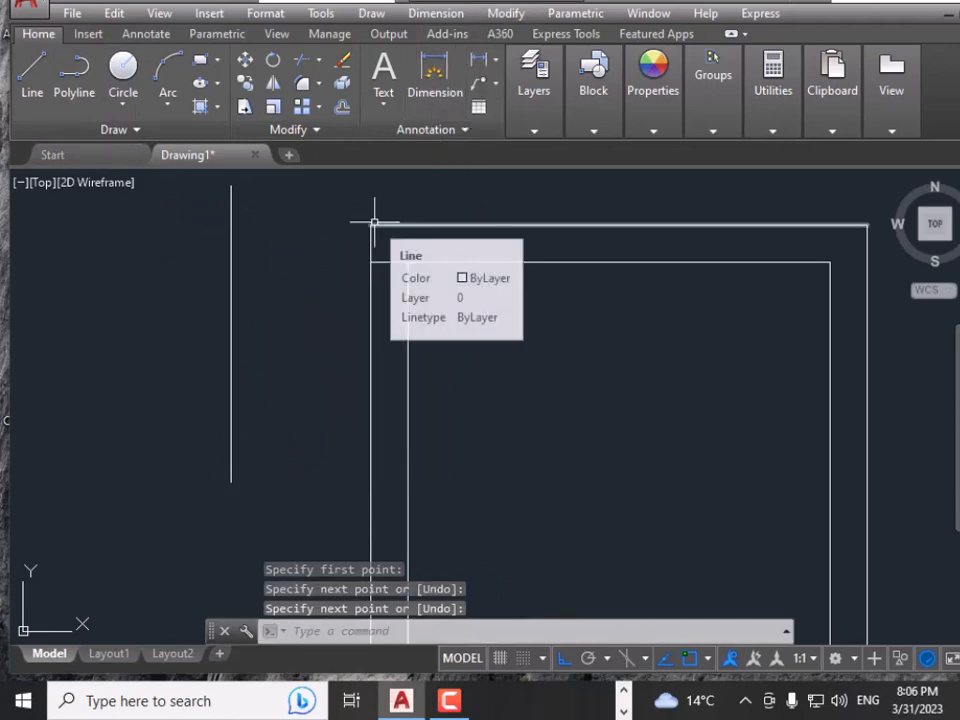
Extend the left end of the upper inner line to the separate vertical line, using all objects as boundaries, and finish Extend
type("ex")
key("Return")
key("Return")
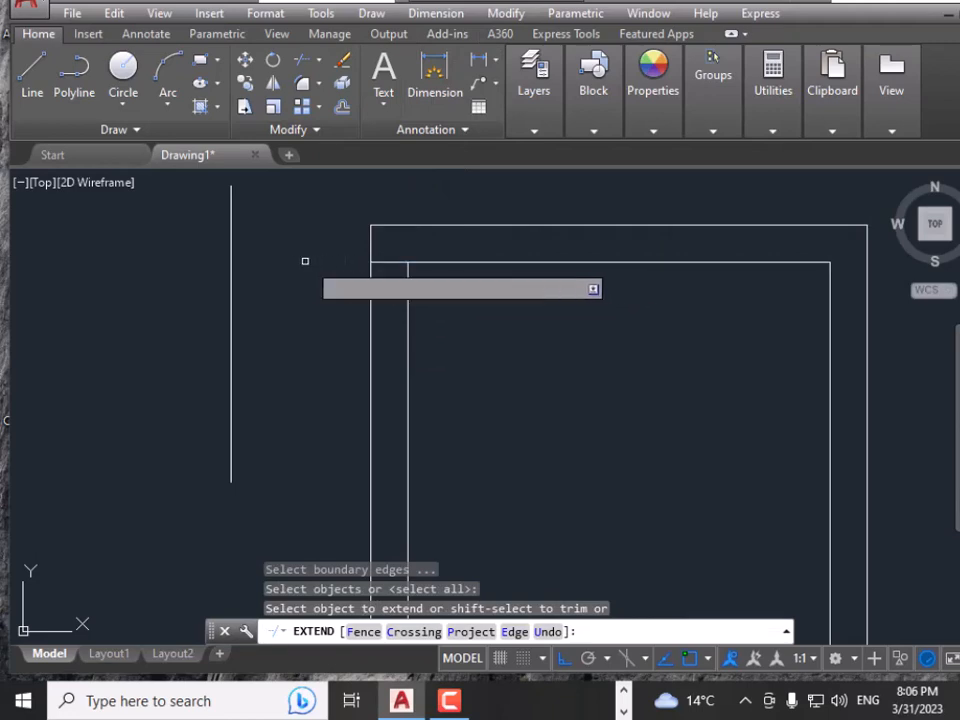
left_click(394, 261)
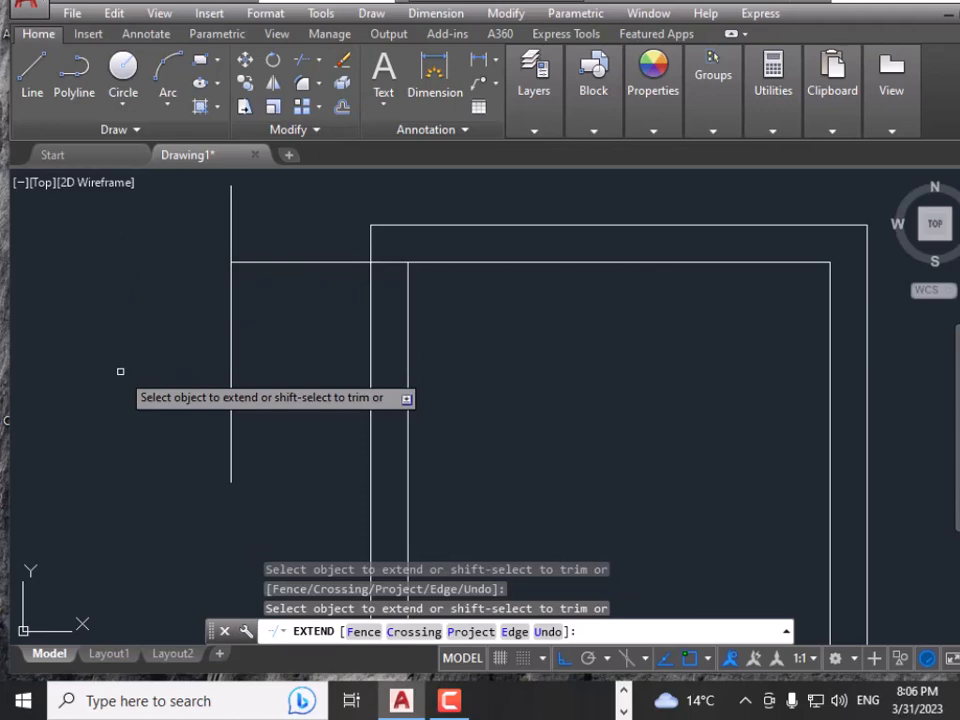
right_click(333, 311)
left_click(364, 326)
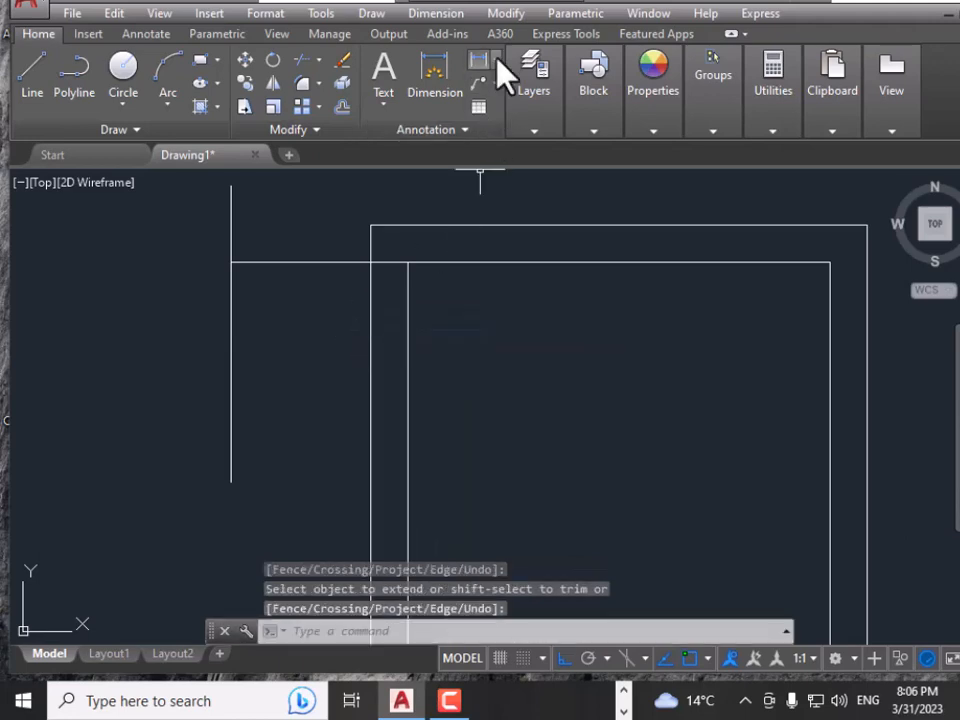
Break a gap in the middle of the upper inner line by picking two points, and undo the break
left_click(505, 13)
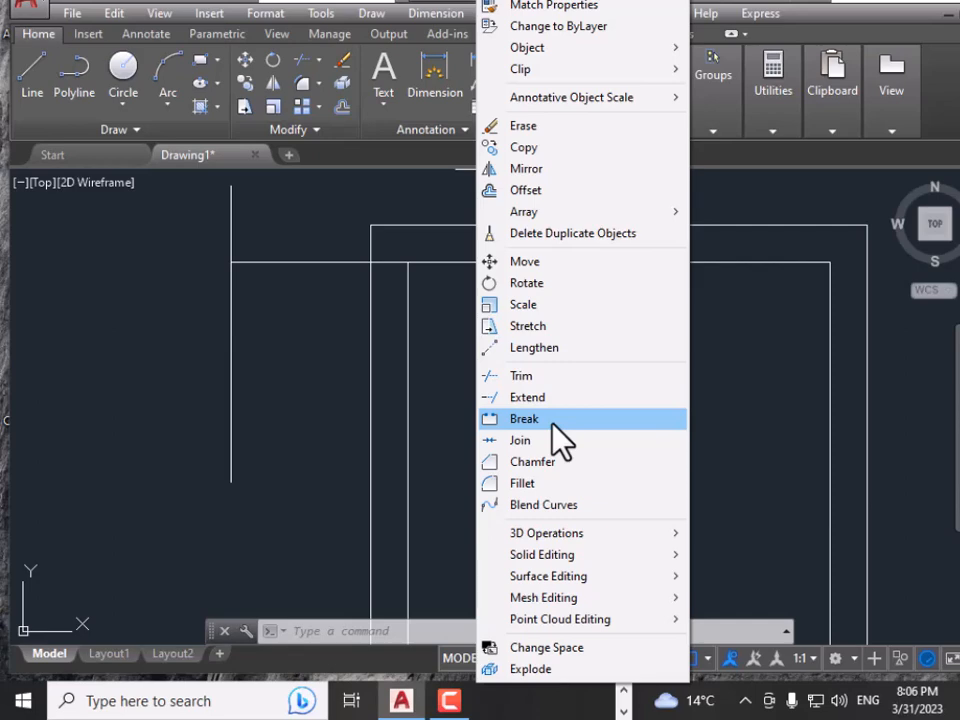
left_click(552, 421)
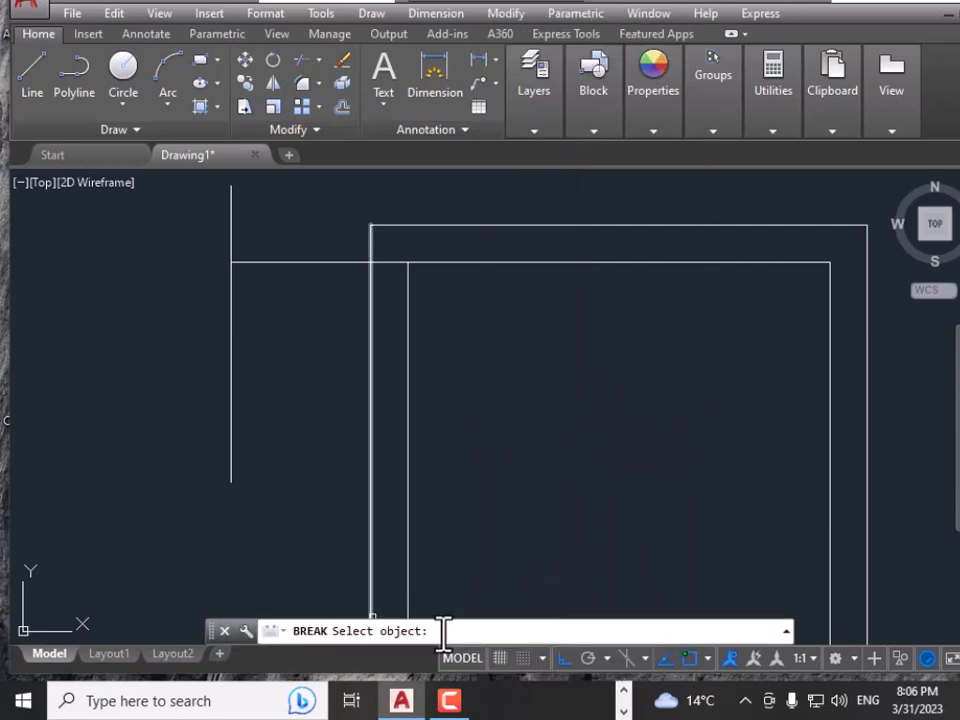
left_click(666, 263)
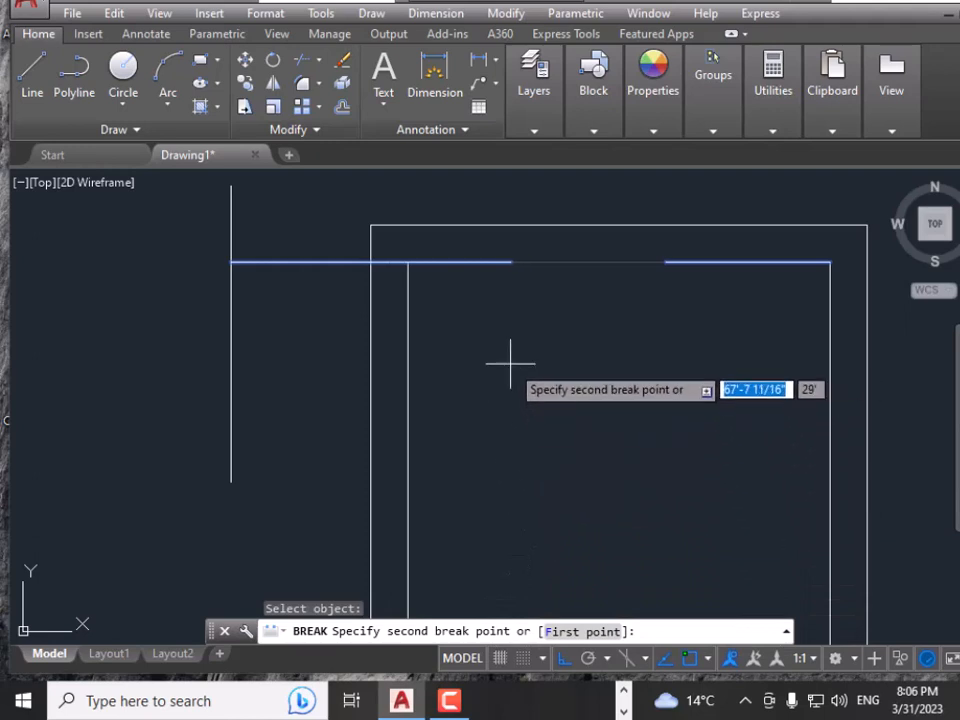
left_click(487, 262)
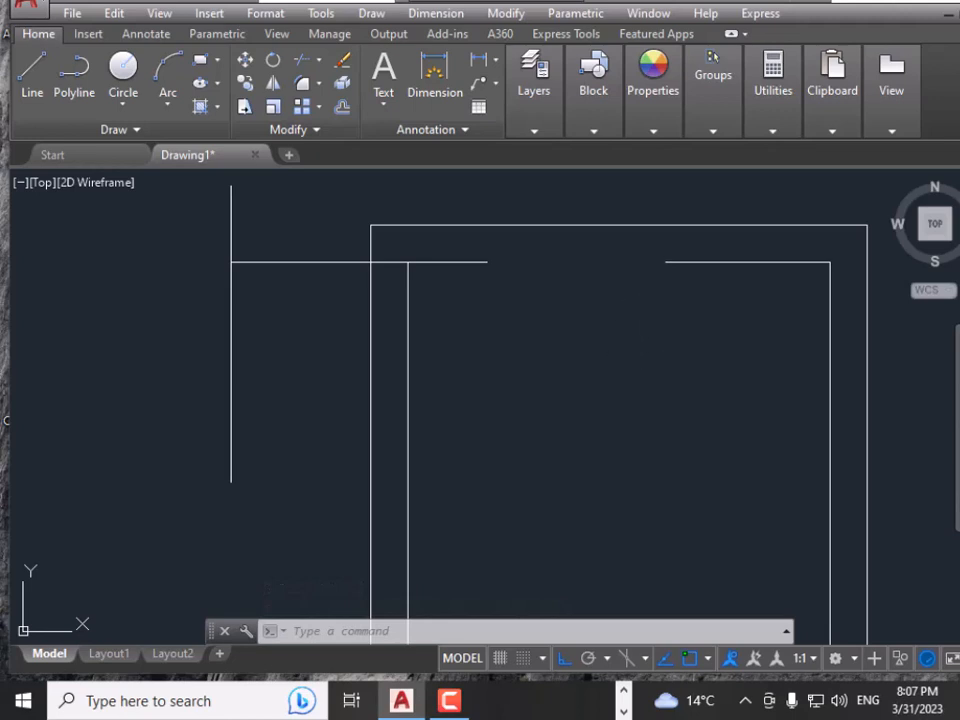
key("ctrl+z")
left_click(530, 60)
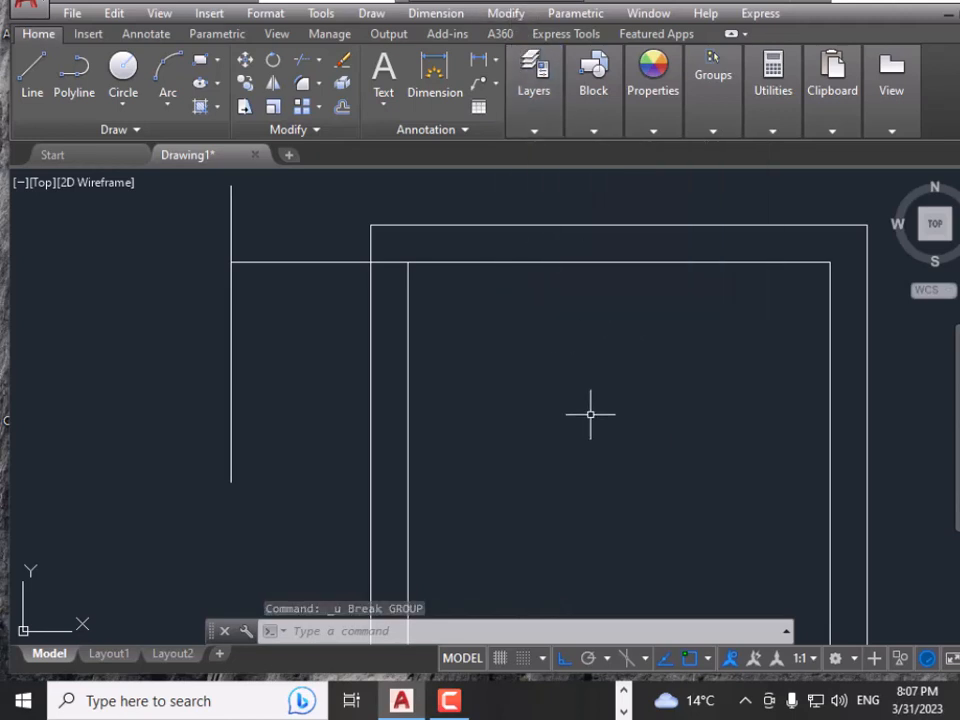
Break a gap in the middle of the upper inner line, using the First point option to specify both break points
type("br")
key("Return")
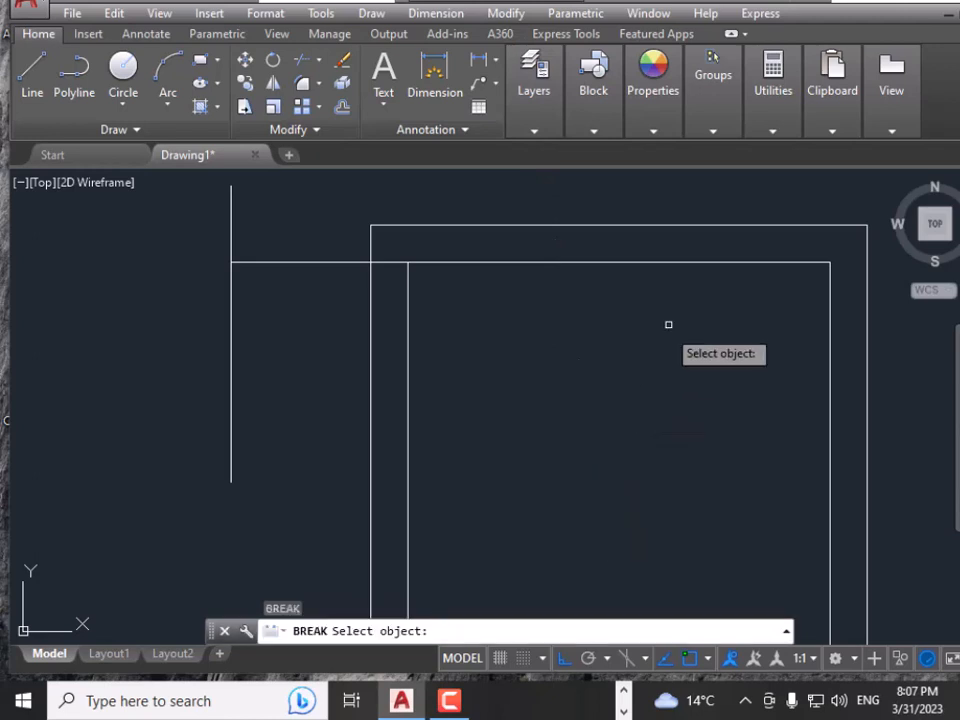
left_click(680, 262)
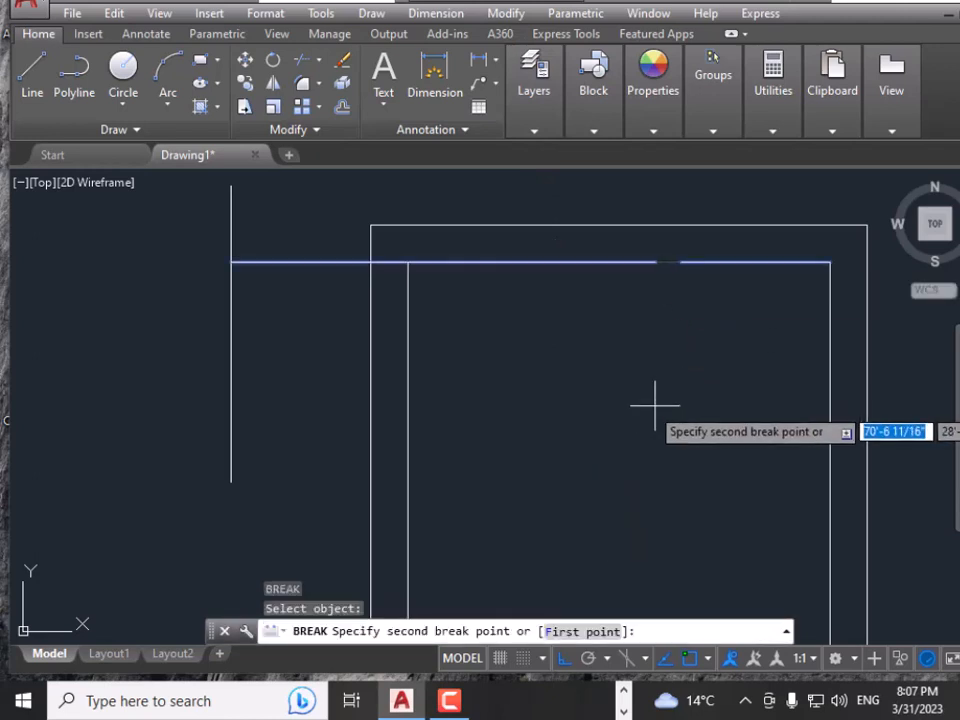
left_click(589, 636)
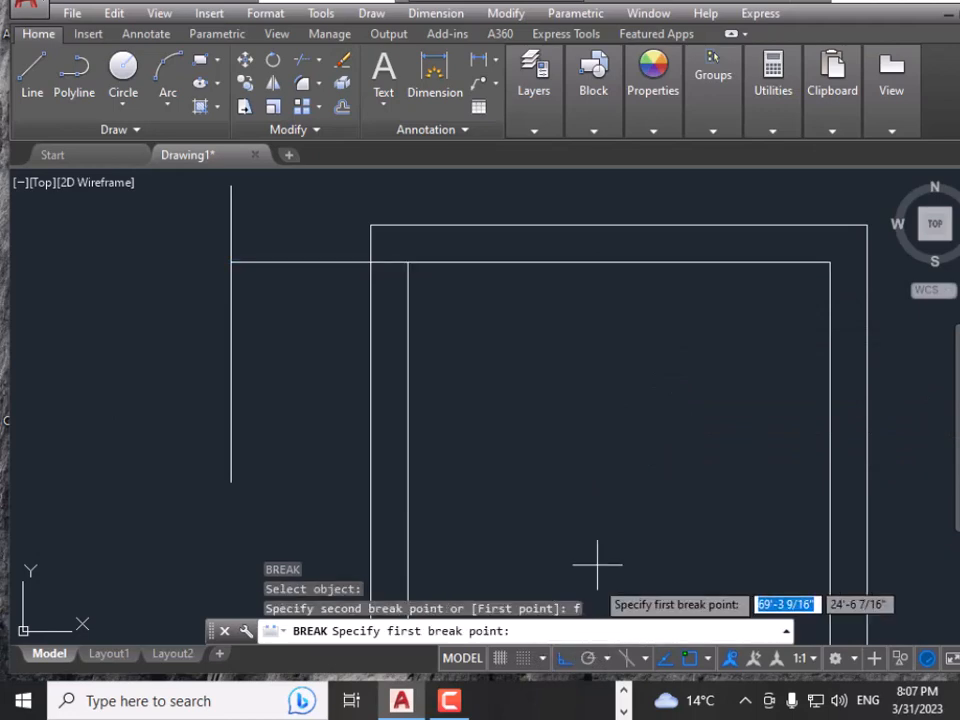
left_click(605, 285)
left_click(477, 285)
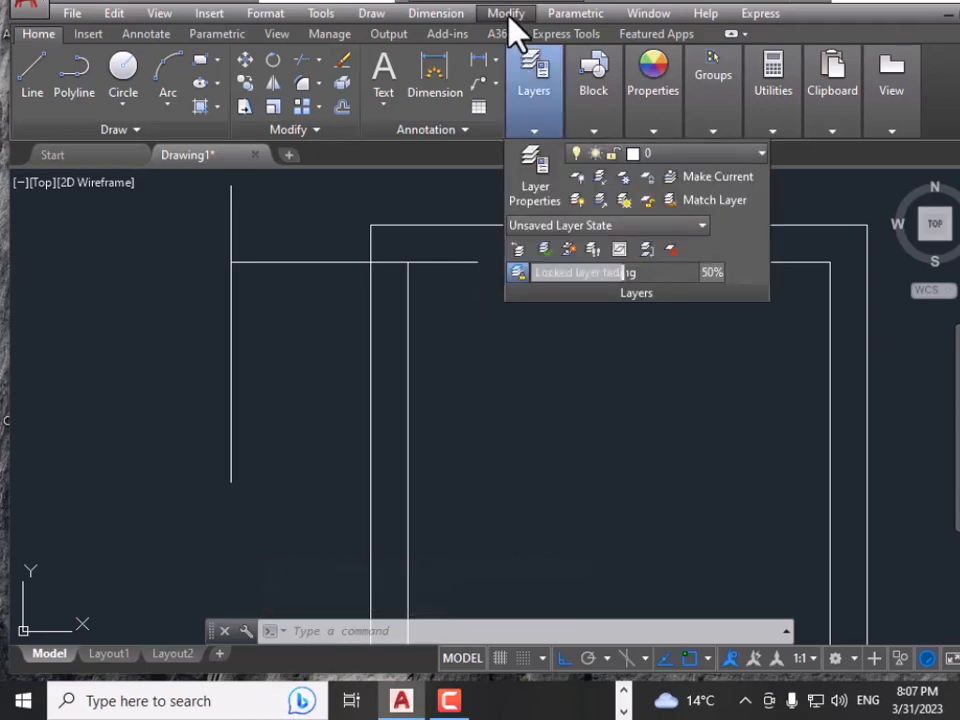
Join the two separated segments of the upper inner line into a single line
left_click(508, 16)
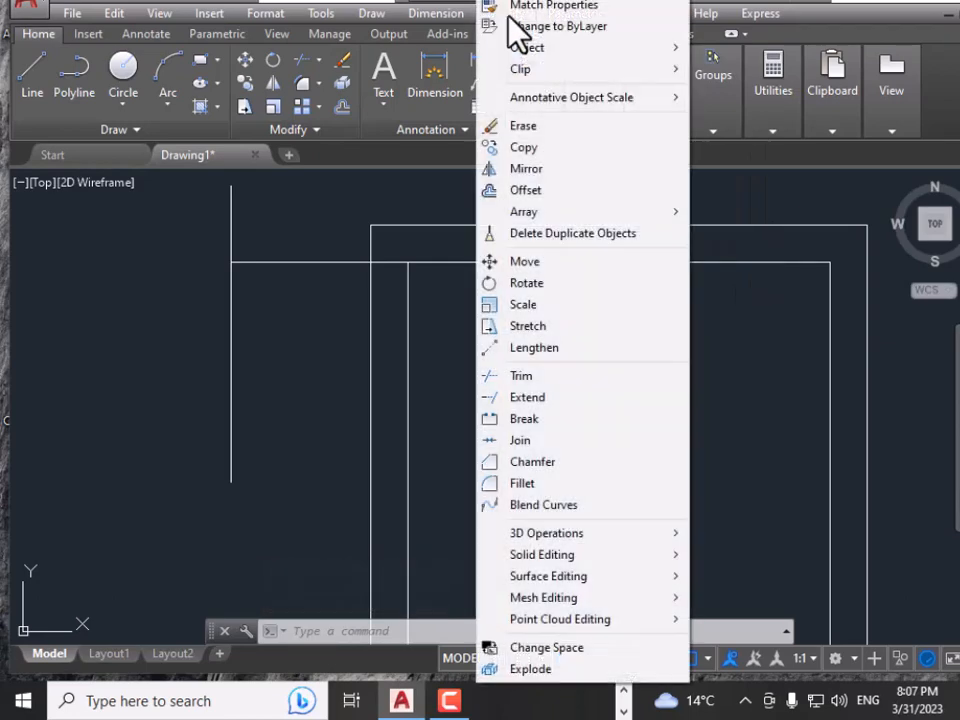
left_click(553, 446)
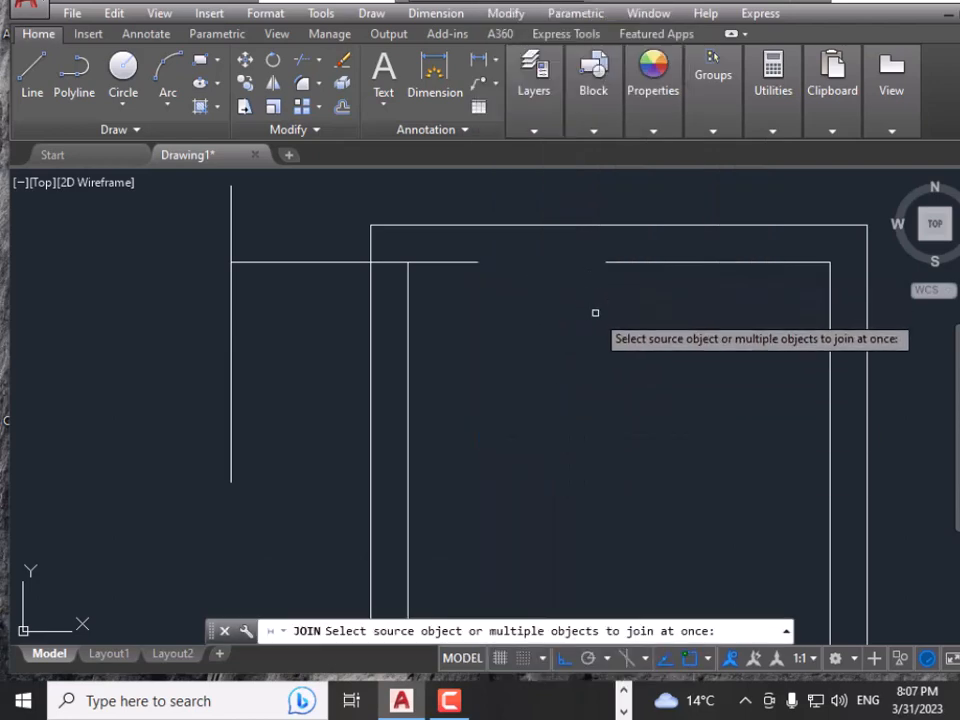
left_click(611, 263)
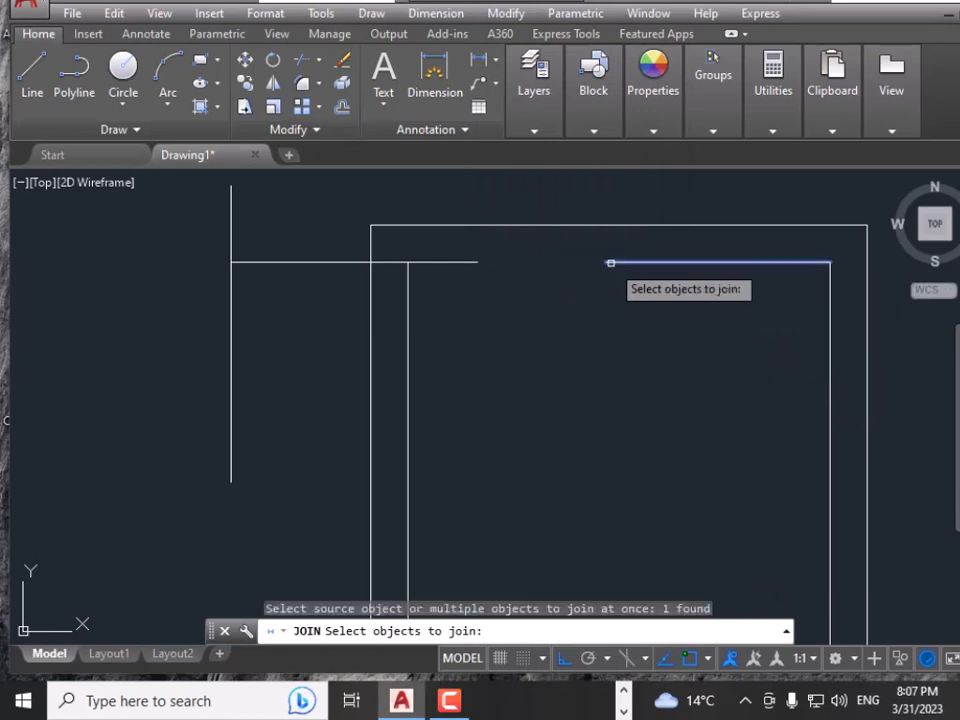
left_click(476, 262)
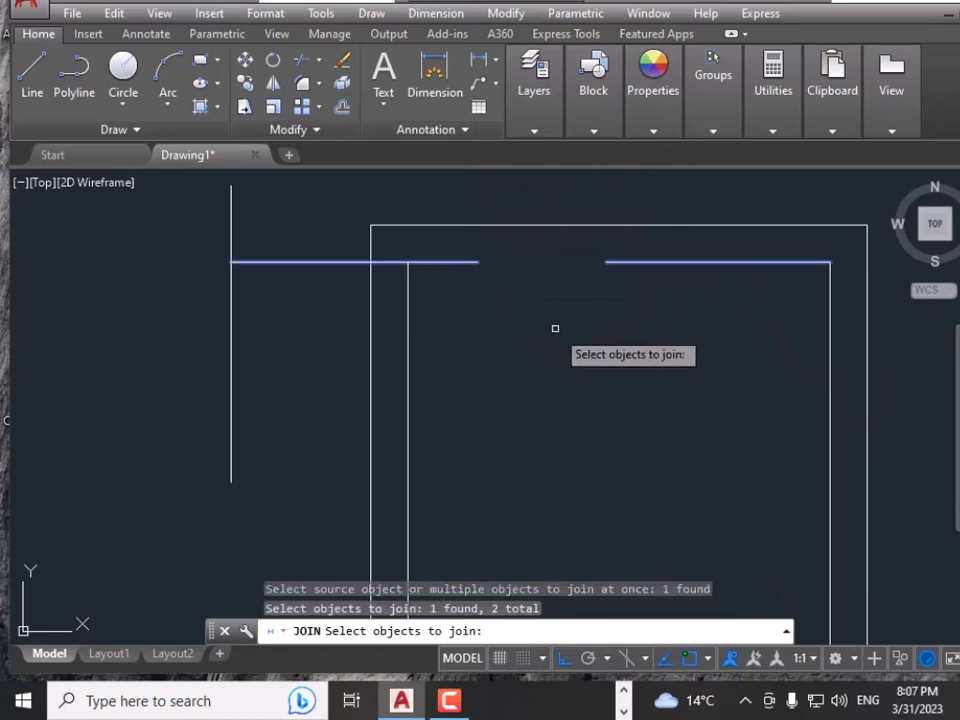
key("Return")
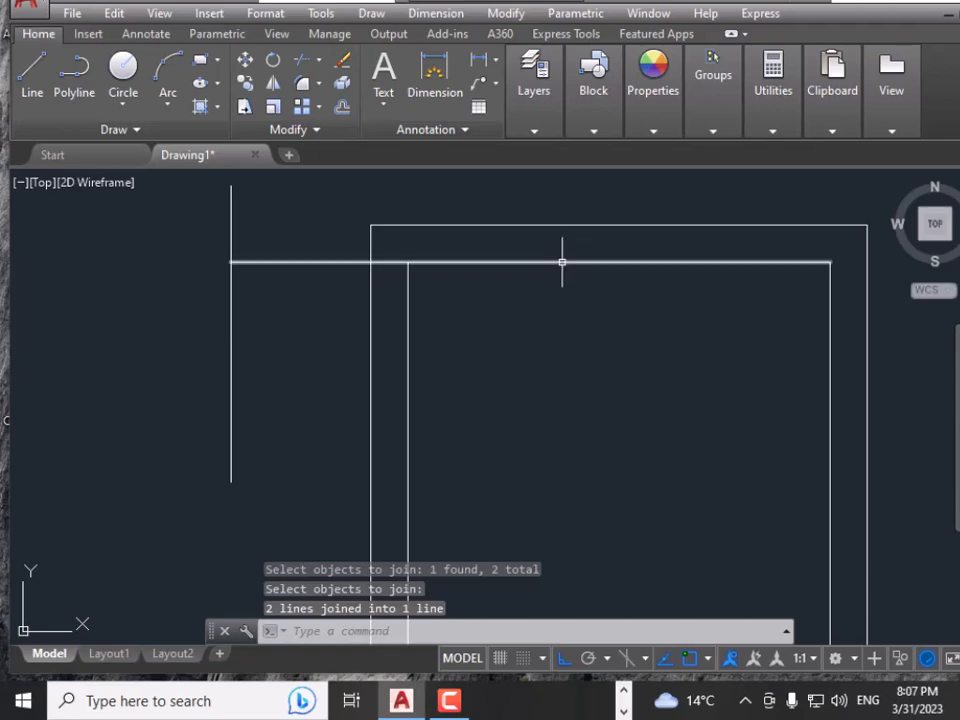
mouse_move(562, 262)
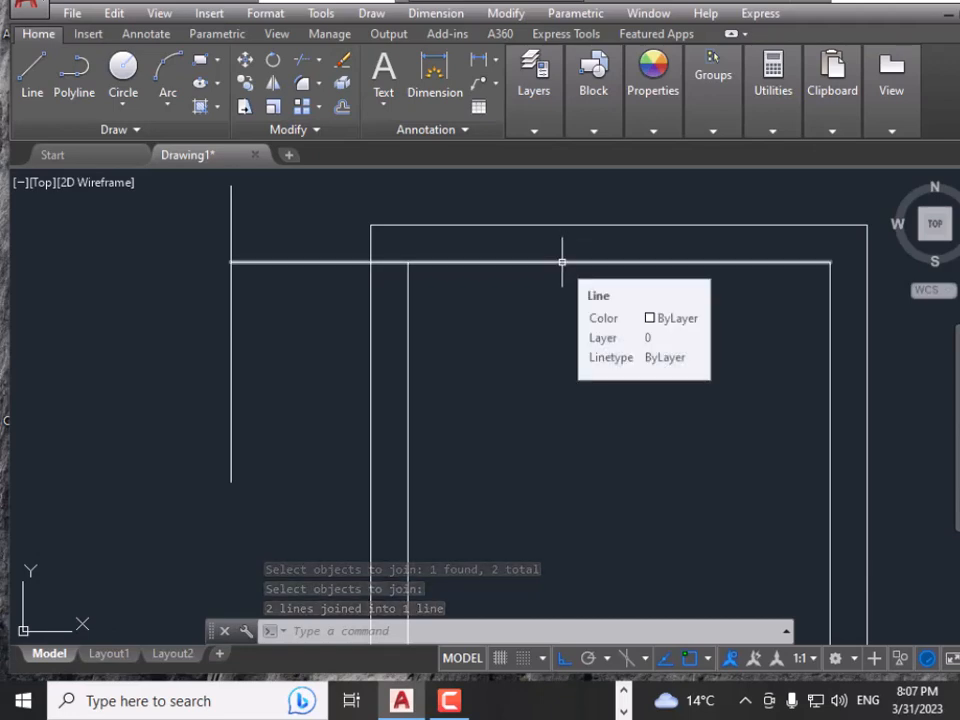
left_click(520, 14)
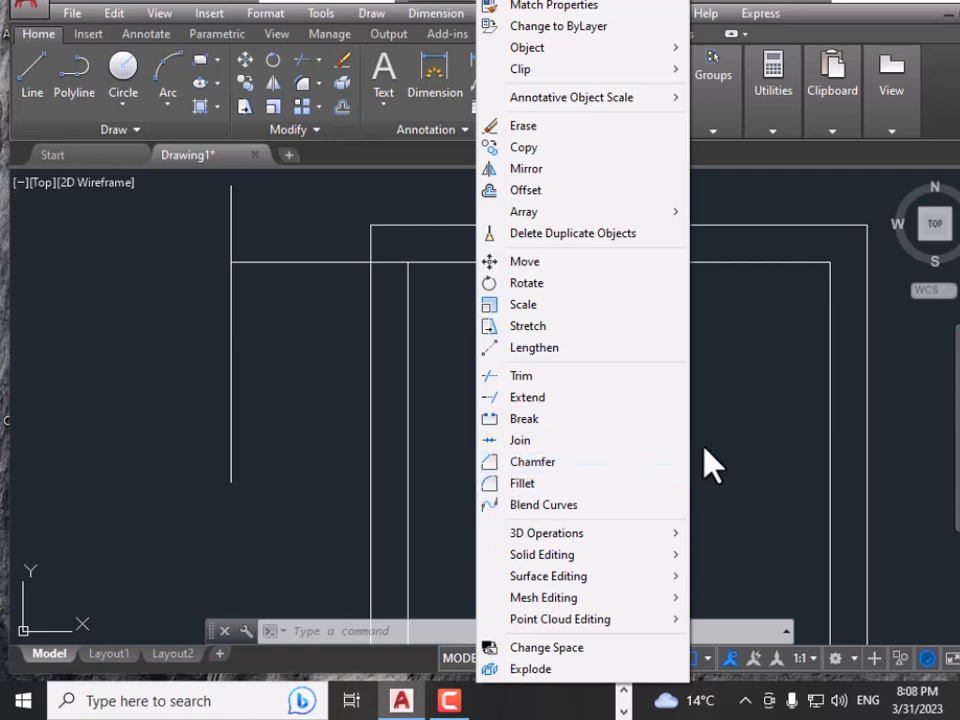
left_click(744, 407)
left_click(736, 423)
Chamfer the outer square's upper-right corner with the first and second chamfer distances both set to 2'
middle_click_drag(782, 379, 501, 411)
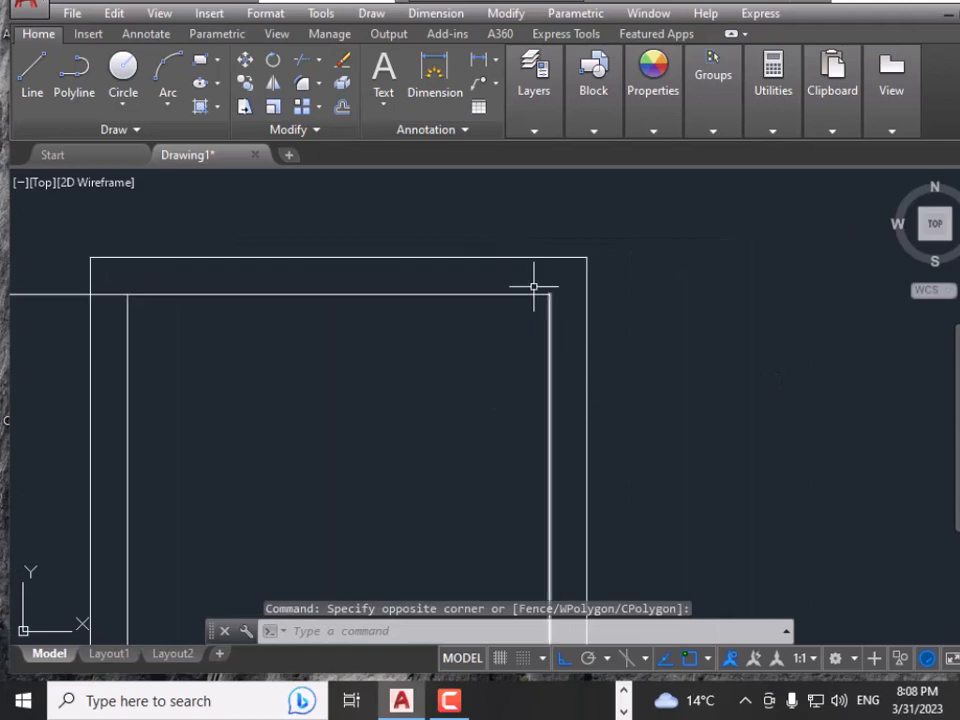
left_click(498, 13)
left_click(535, 462)
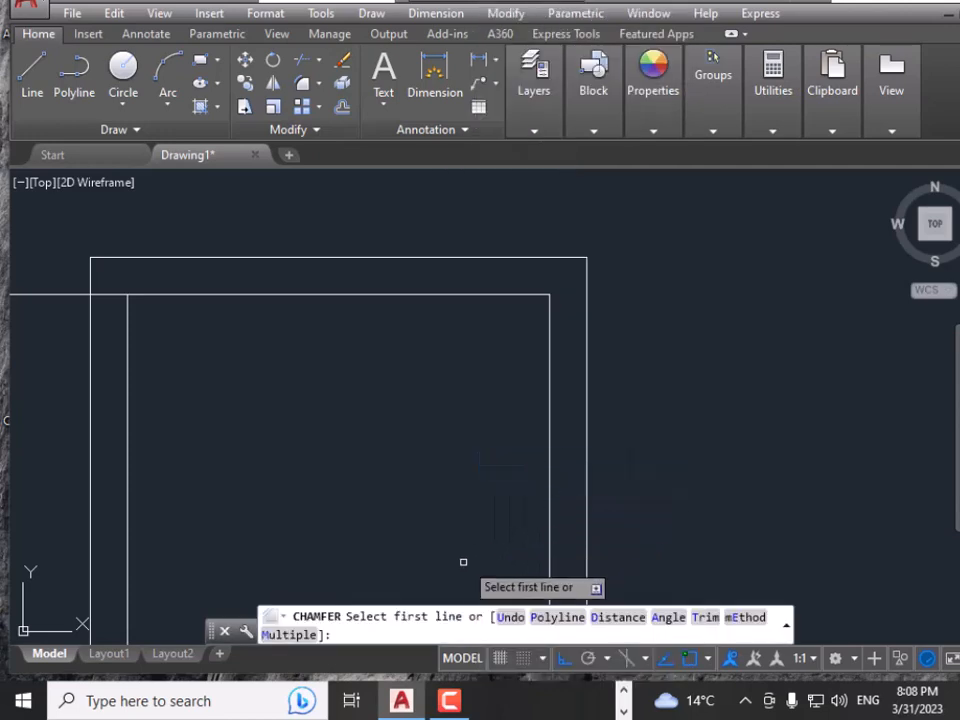
left_click(618, 617)
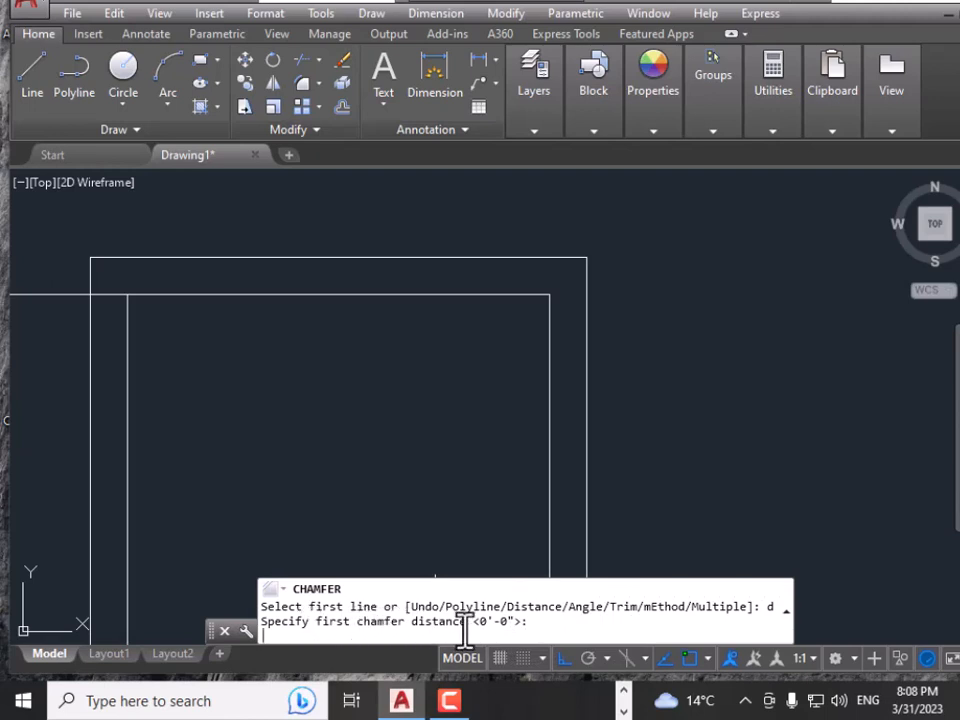
type("2")
key("Return")
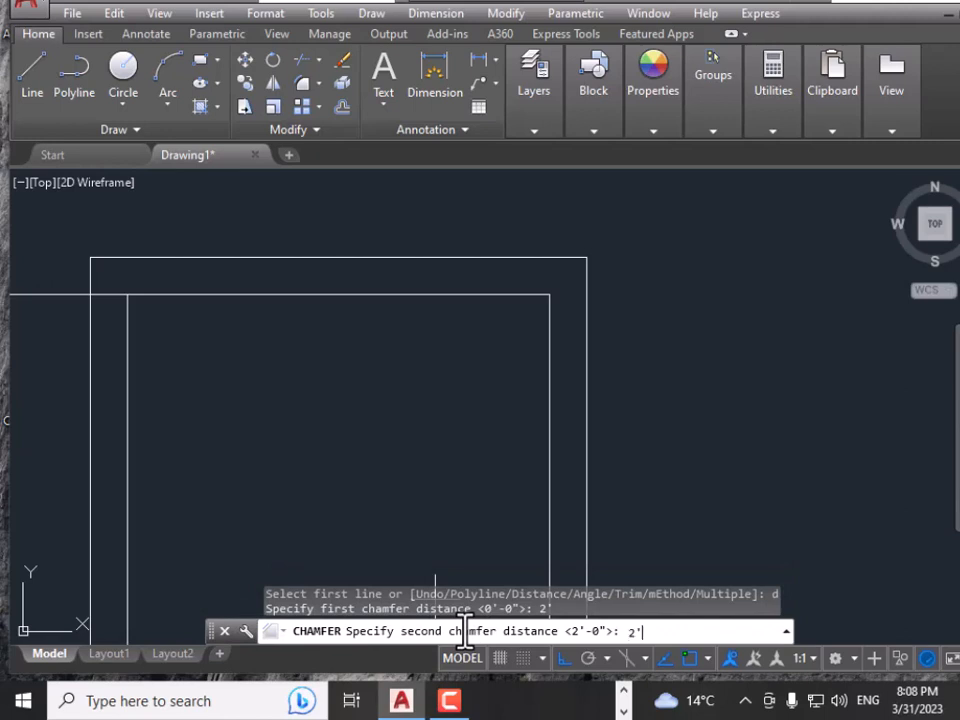
type("2'")
key("Return")
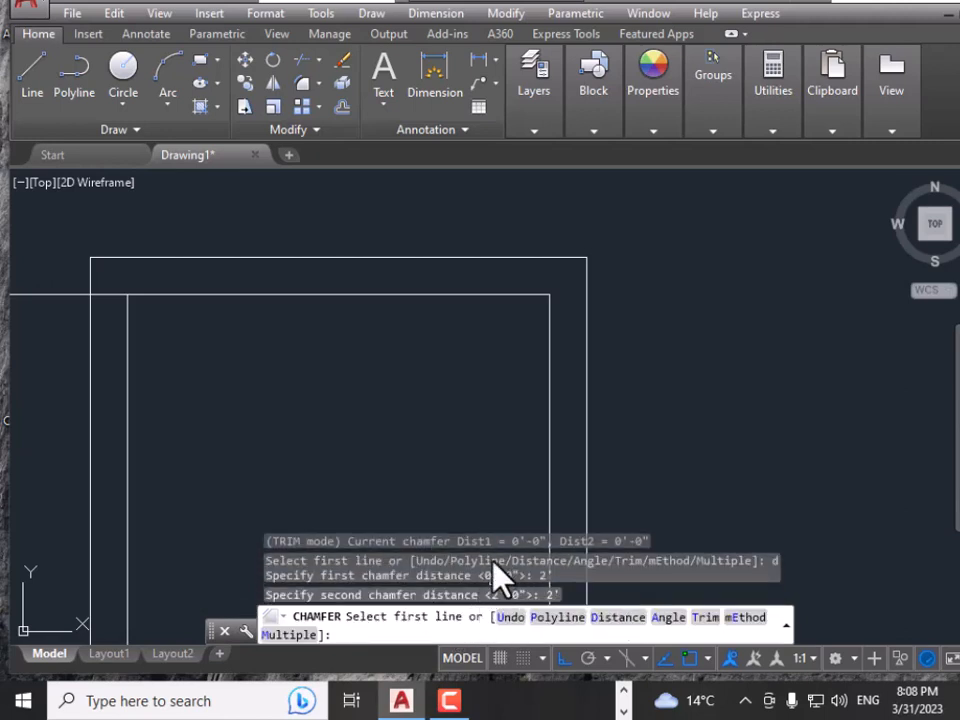
left_click(518, 257)
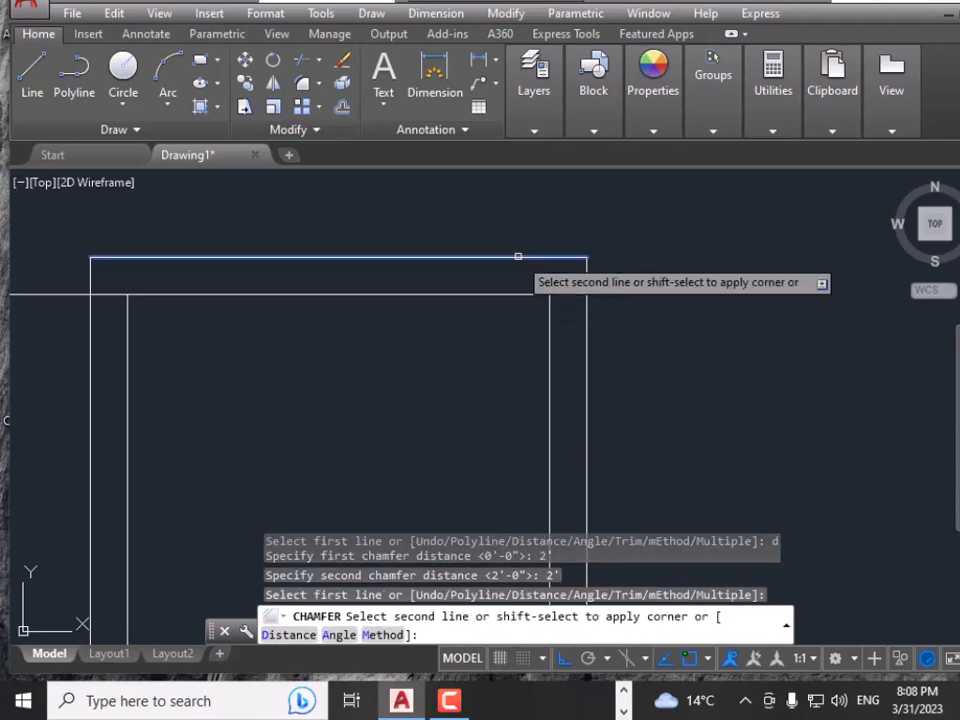
left_click(591, 361)
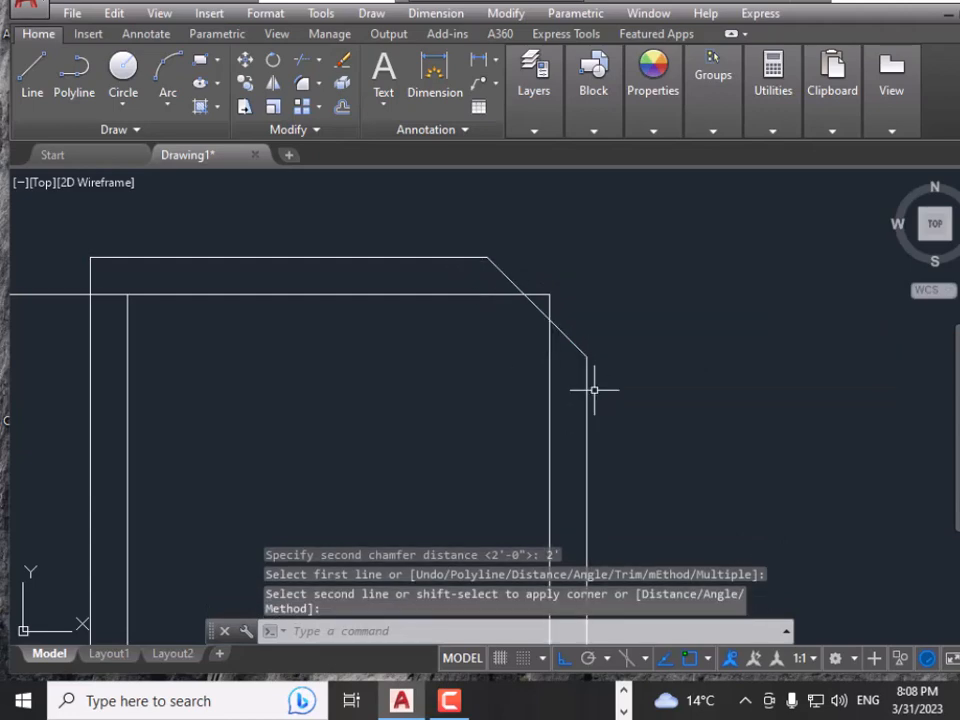
Repeat Chamfer on the inner square's upper-right corner with the same distances
right_click(607, 243)
left_click(640, 255)
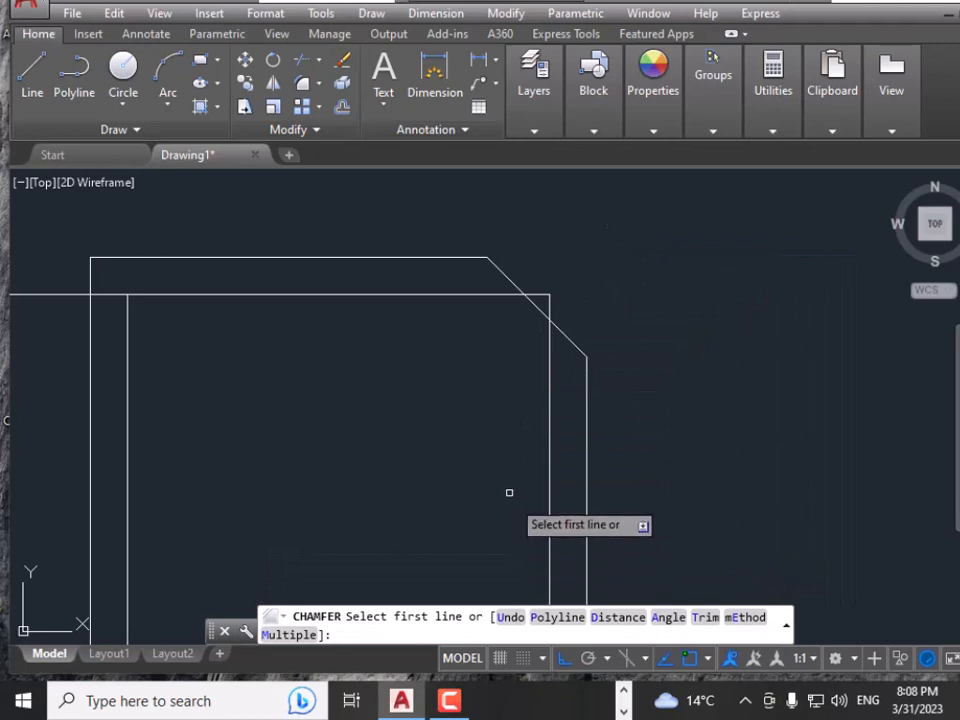
left_click(477, 295)
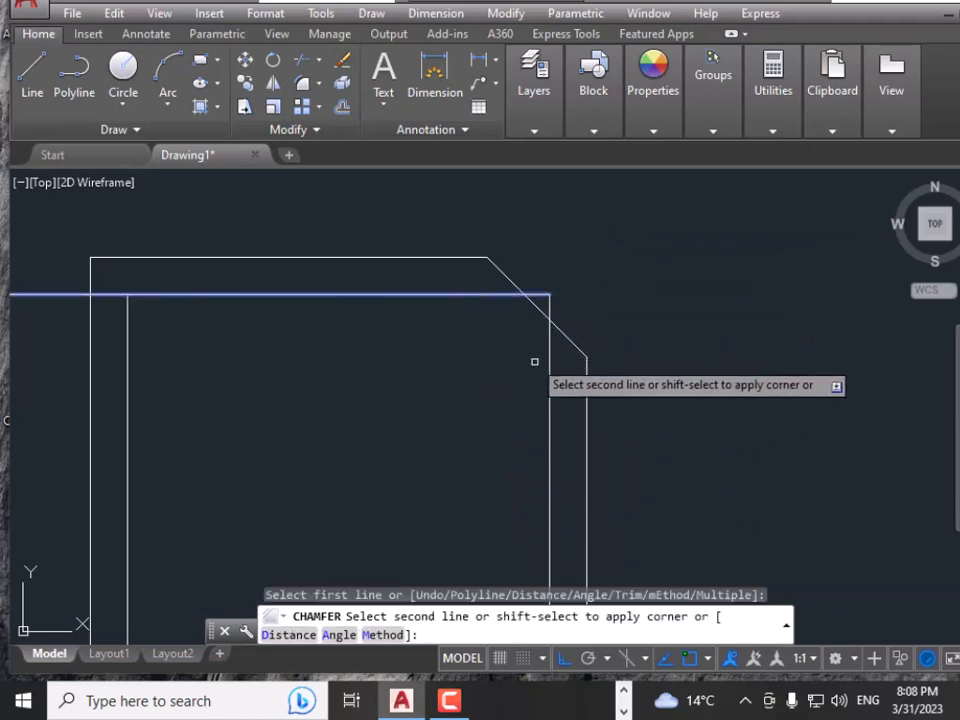
left_click(549, 408)
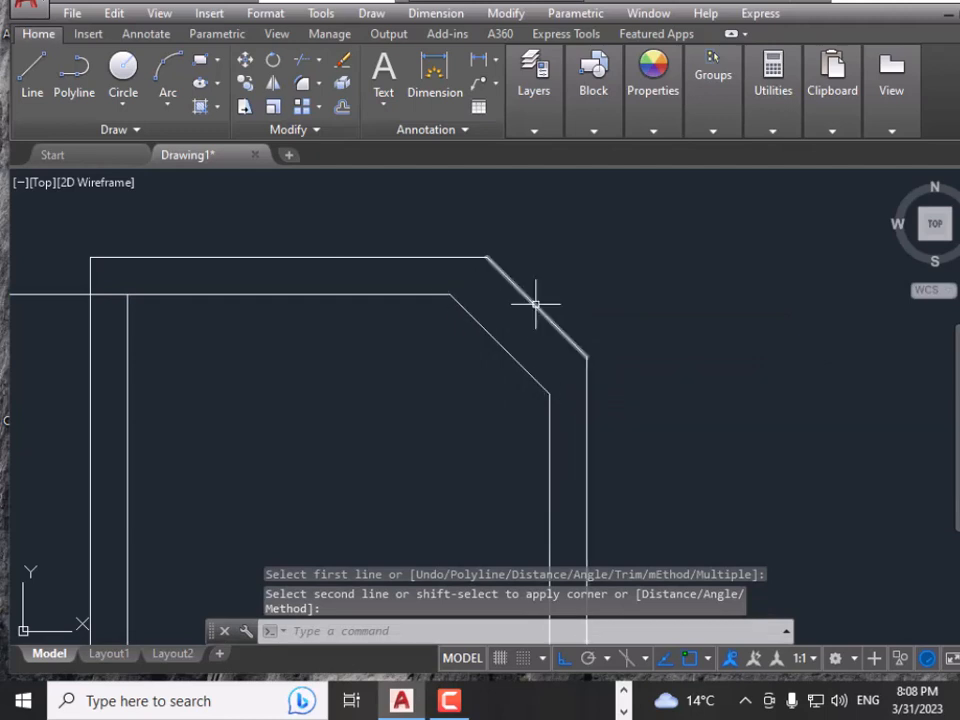
scroll(579, 349, "down", 4)
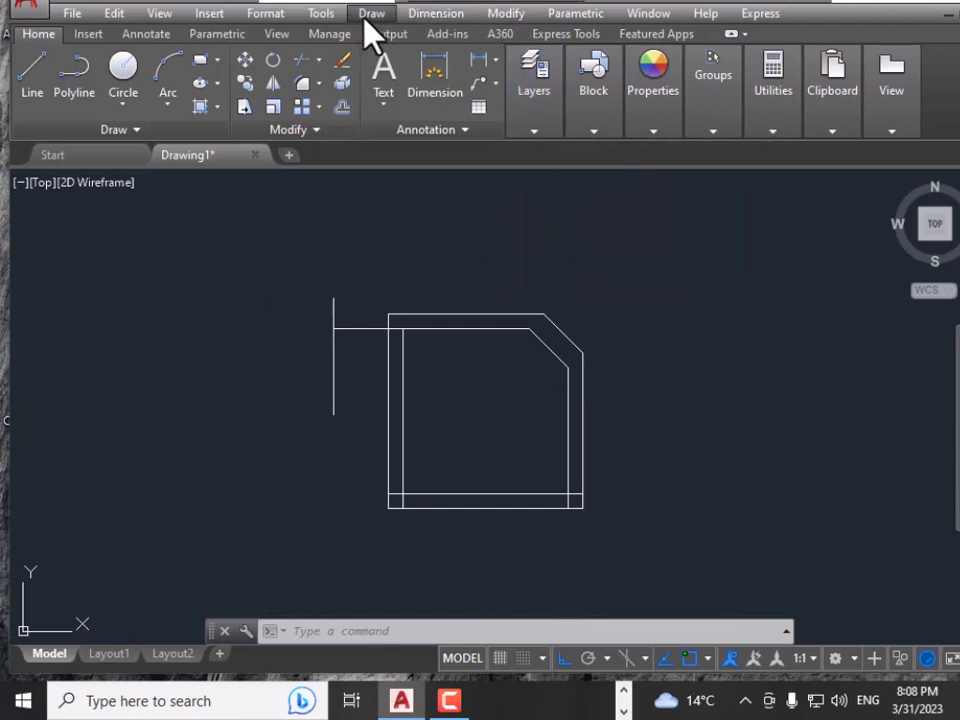
left_click(366, 15)
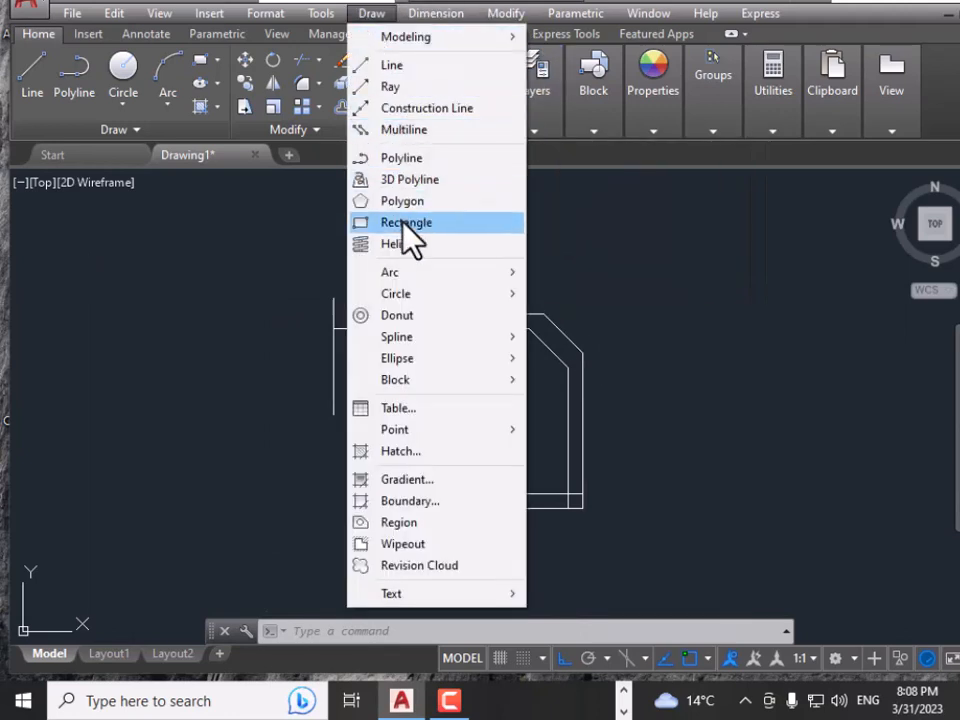
left_click(406, 226)
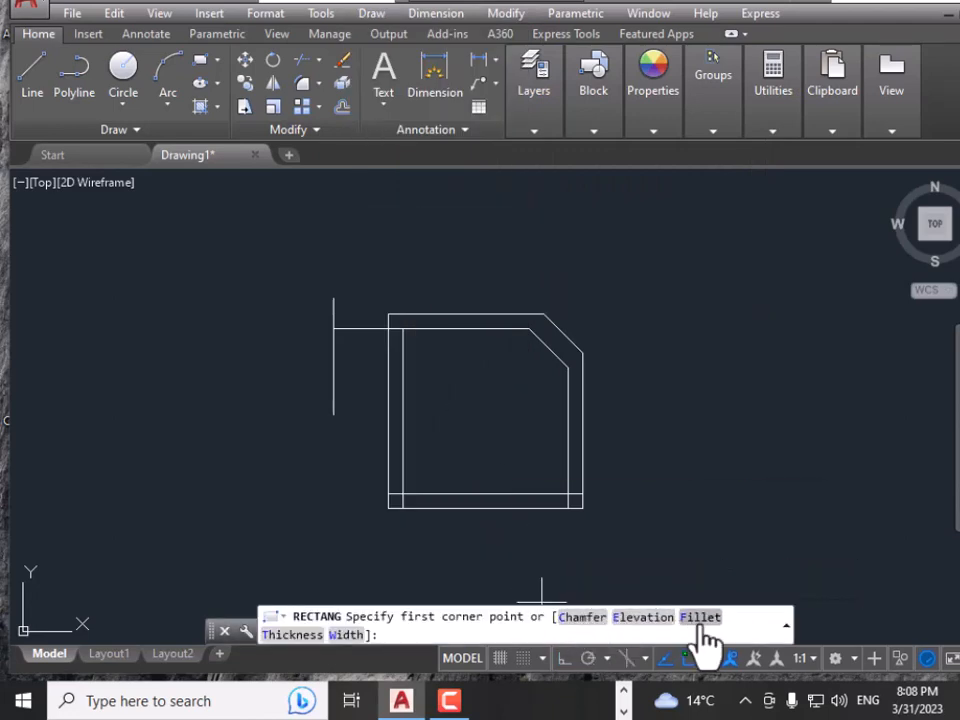
key("Escape")
key("Escape")
key("Escape")
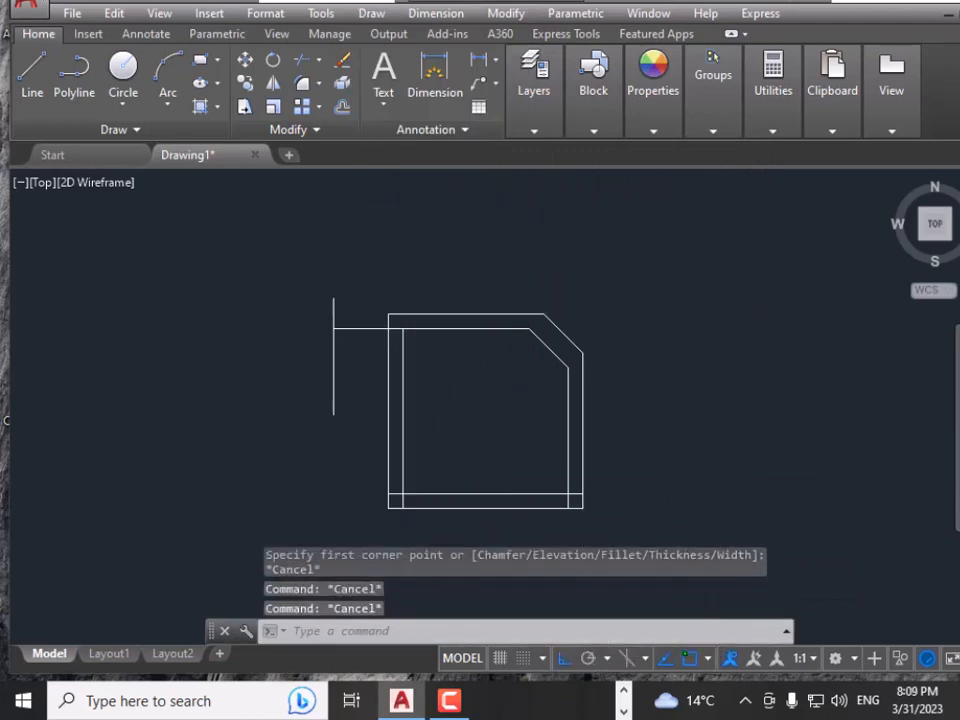
Fillet the inner square's lower-right corner with a radius of 2'
scroll(578, 508, "up", 2)
middle_click_drag(578, 514, 573, 442)
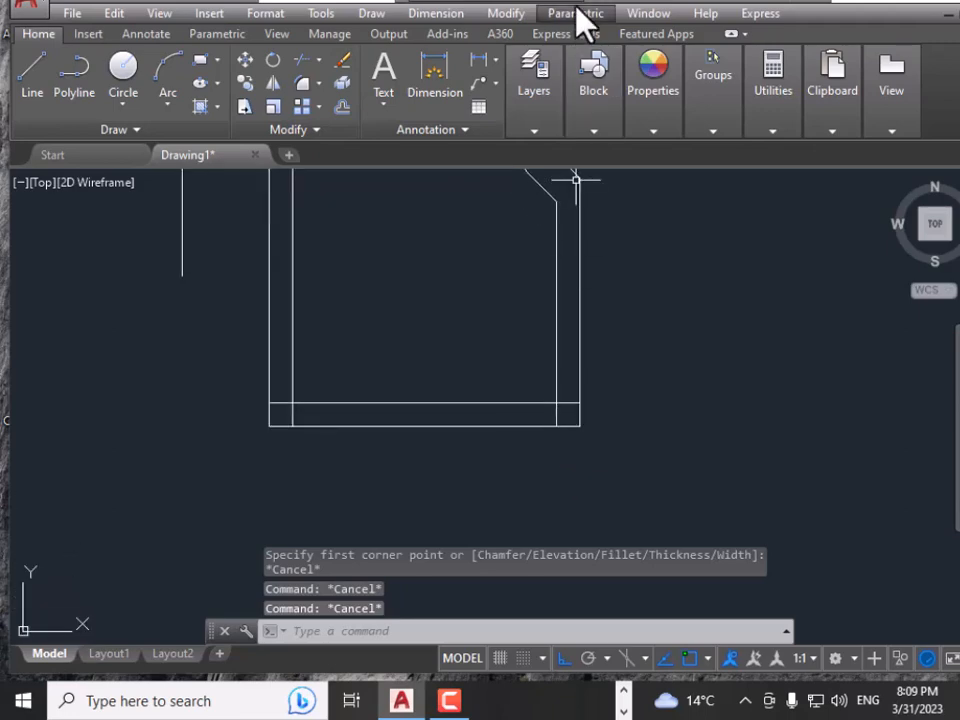
left_click(518, 15)
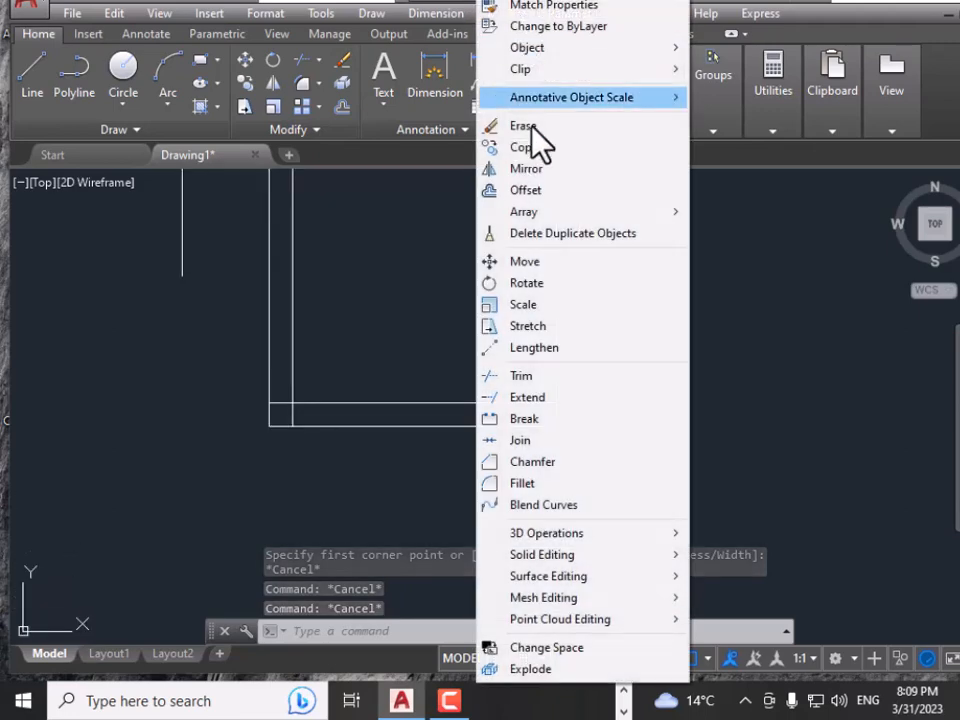
left_click(540, 483)
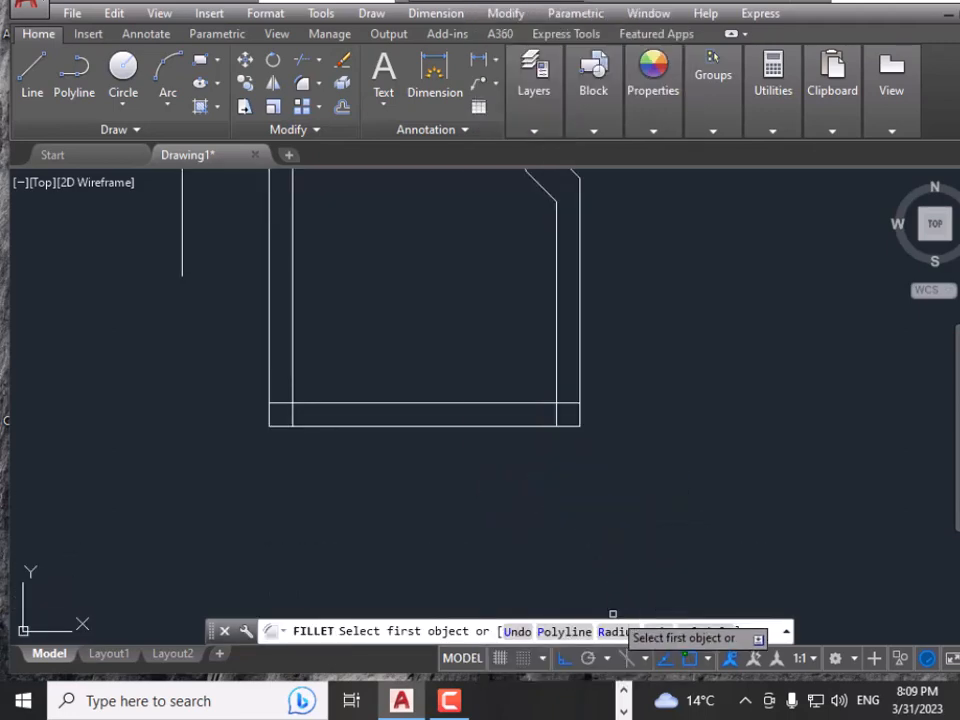
left_click(618, 633)
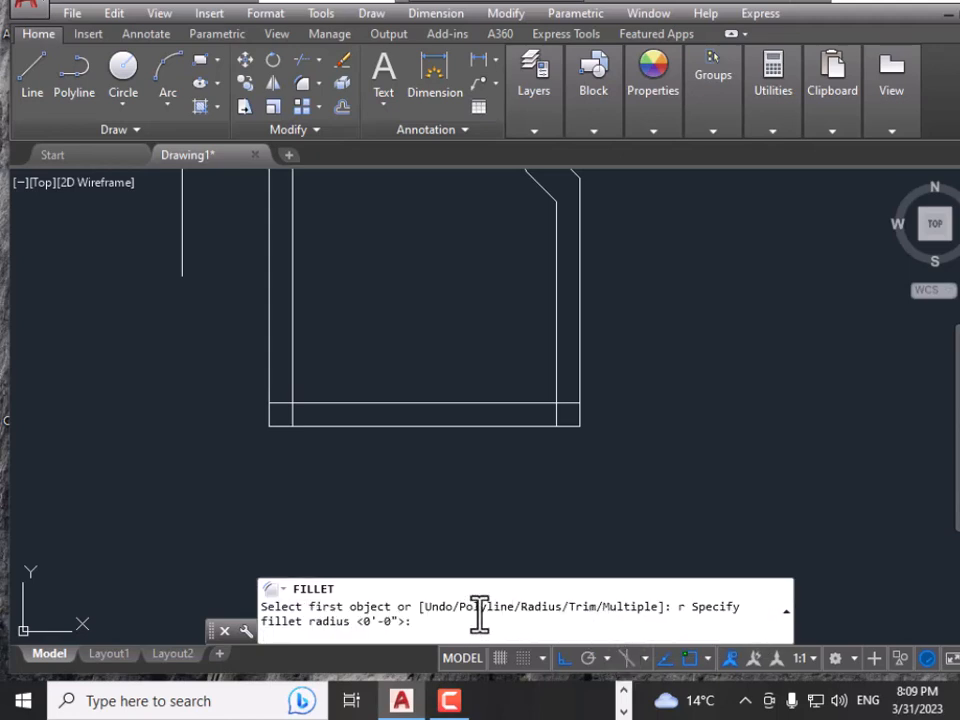
type("2'")
key("Return")
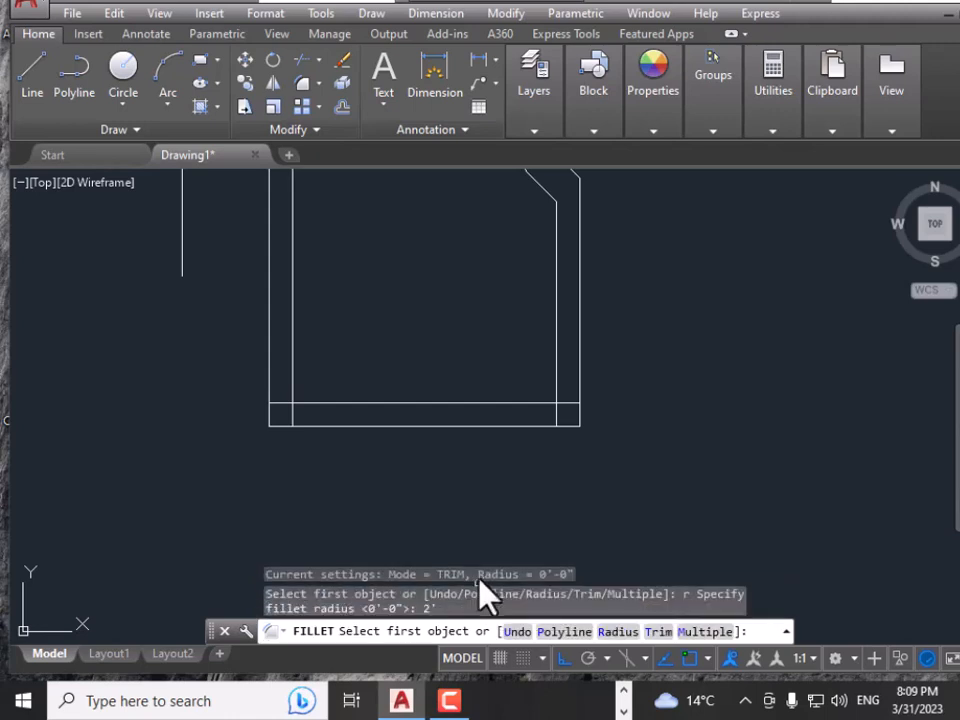
left_click(556, 345)
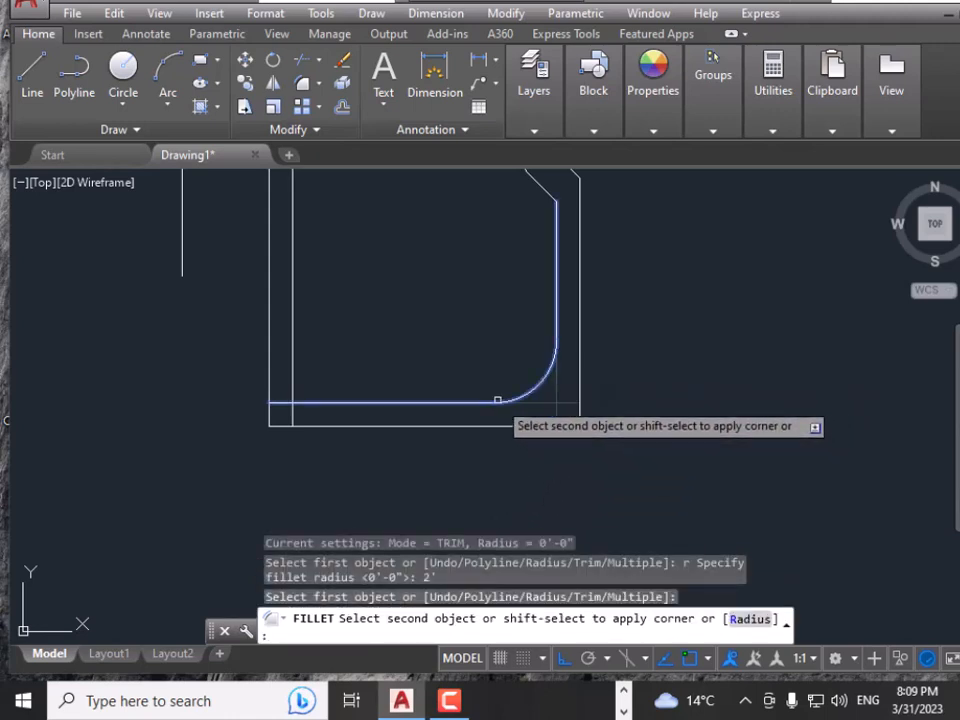
left_click(498, 402)
Repeat Fillet on the outer square's lower-right corner with the same radius
right_click(614, 275)
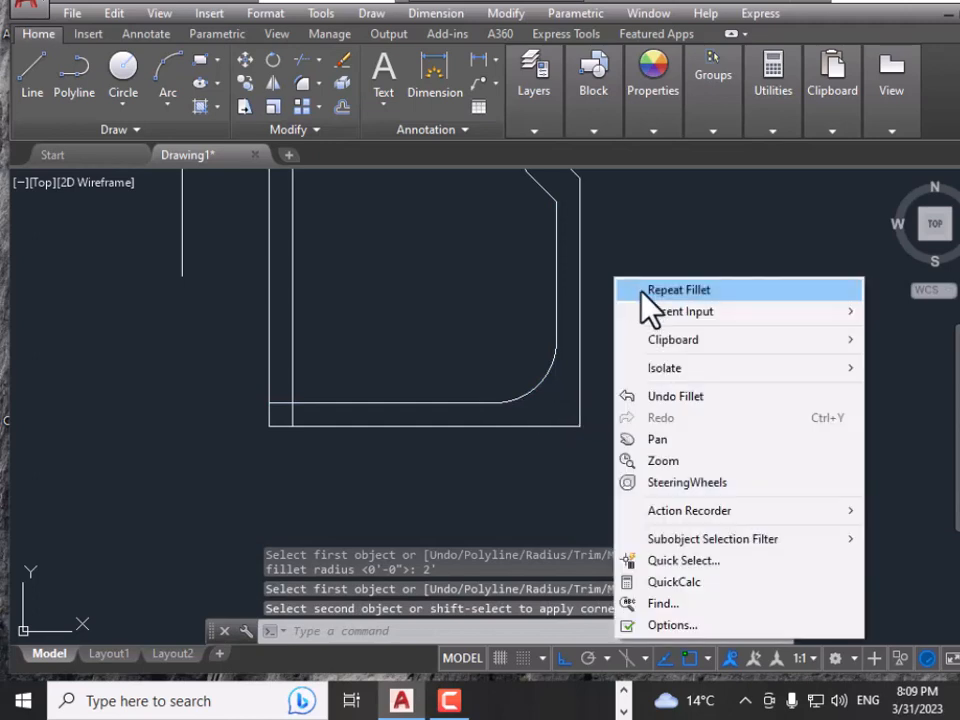
left_click(640, 287)
left_click(576, 370)
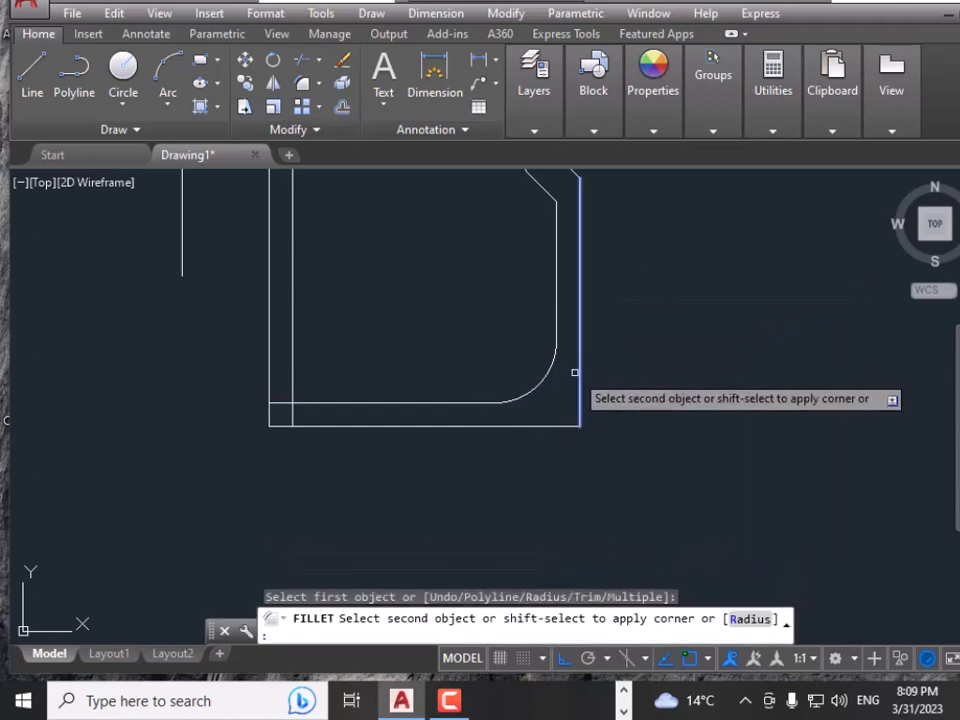
left_click(510, 426)
middle_click_drag(583, 422, 624, 507)
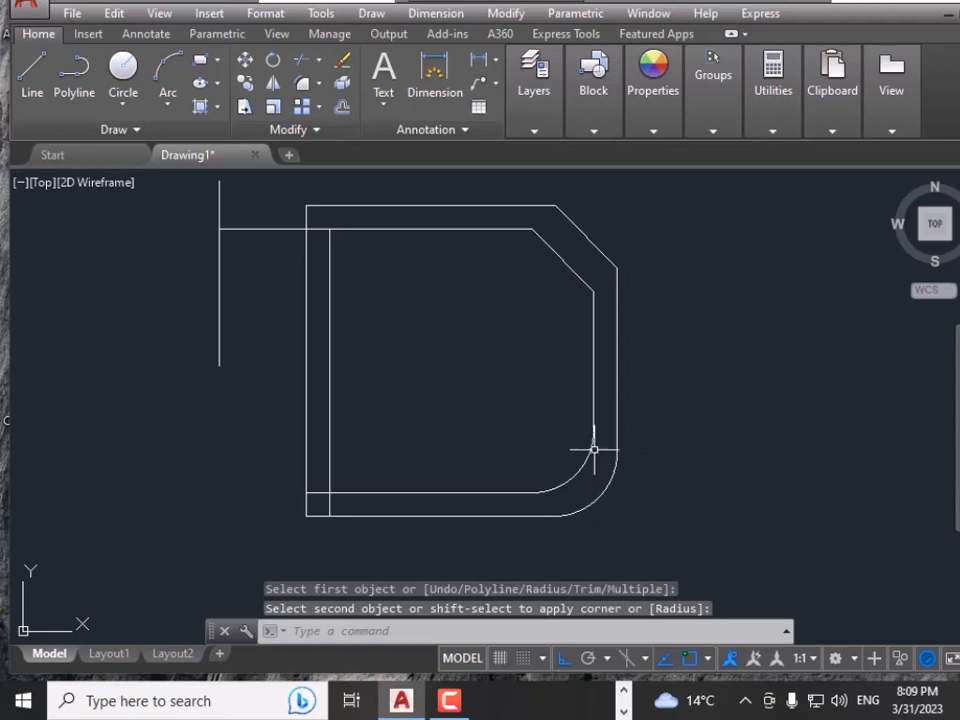
left_click(570, 481)
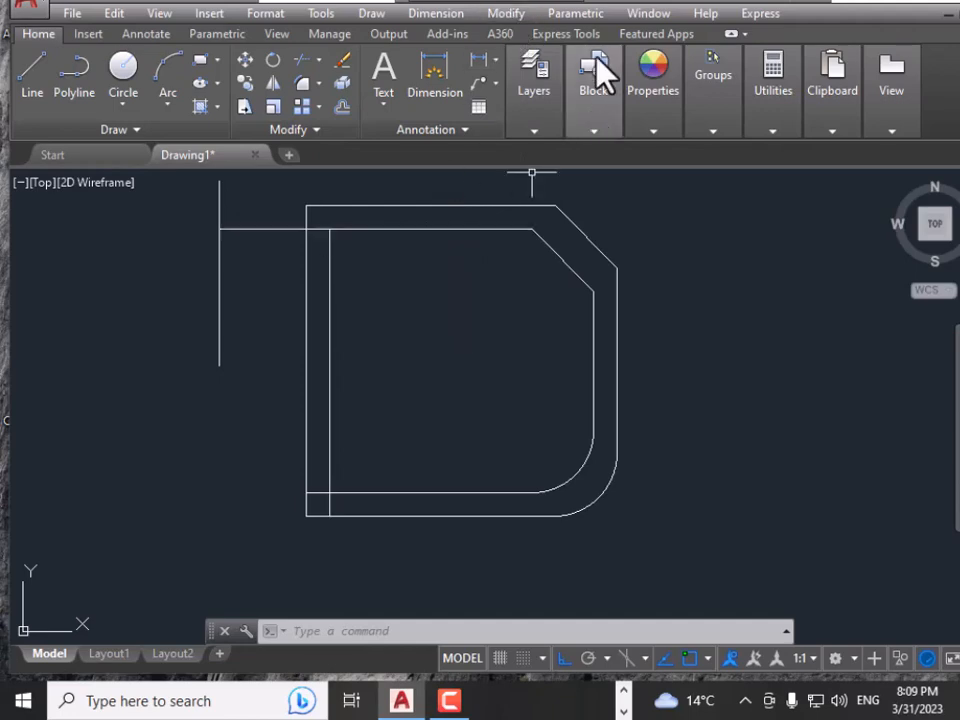
Fillet the upper and left inner lines with radius 0 so they meet in a sharp corner without the overhanging piece
left_click(505, 14)
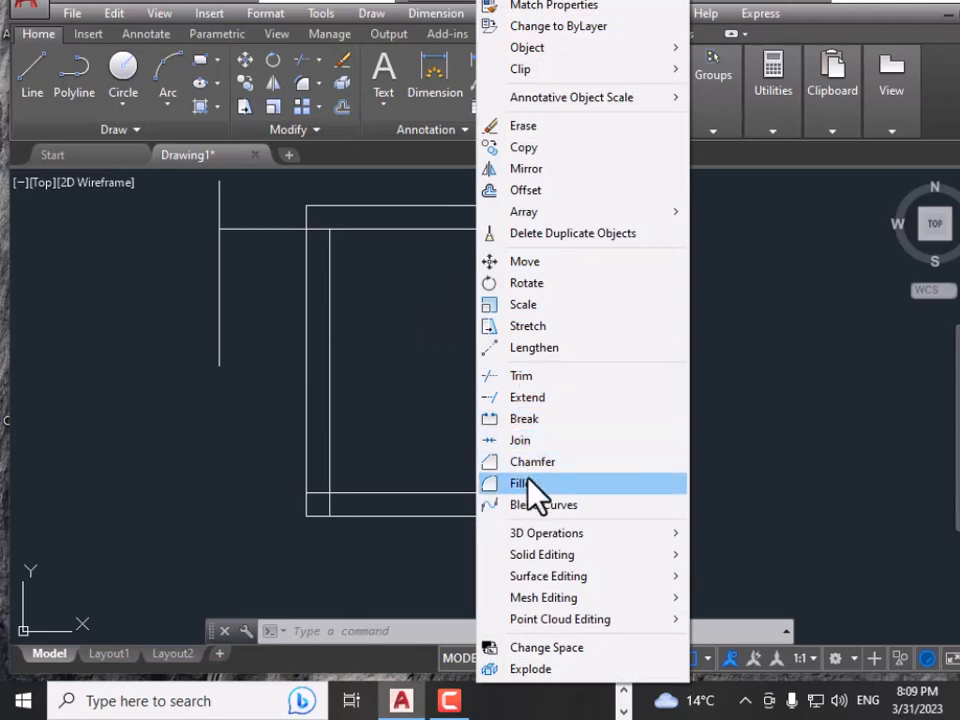
left_click(530, 483)
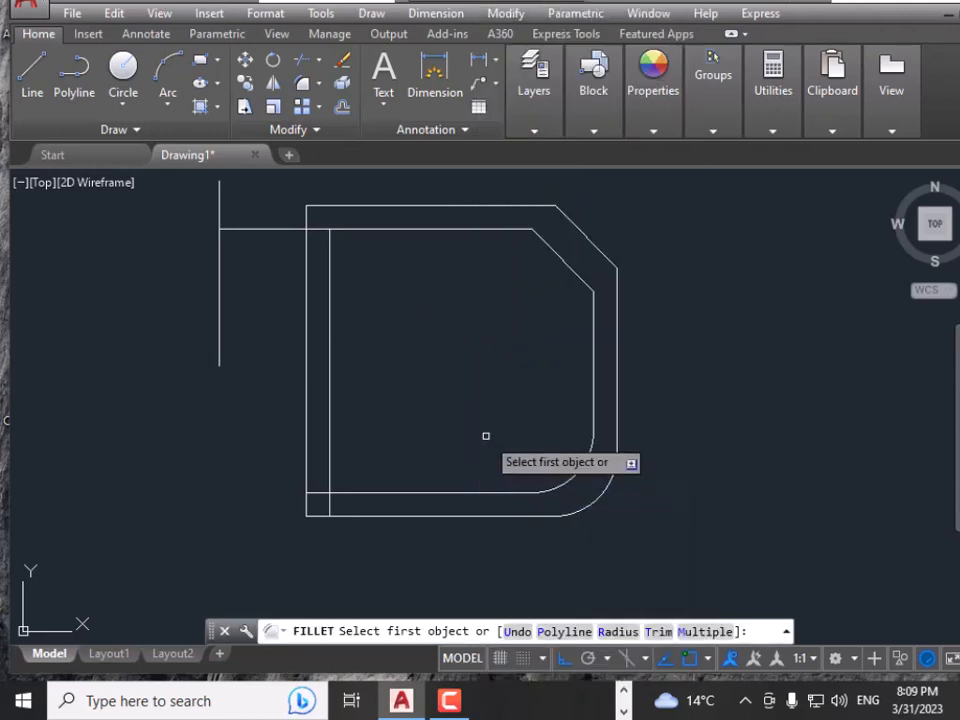
type("r")
key("Return")
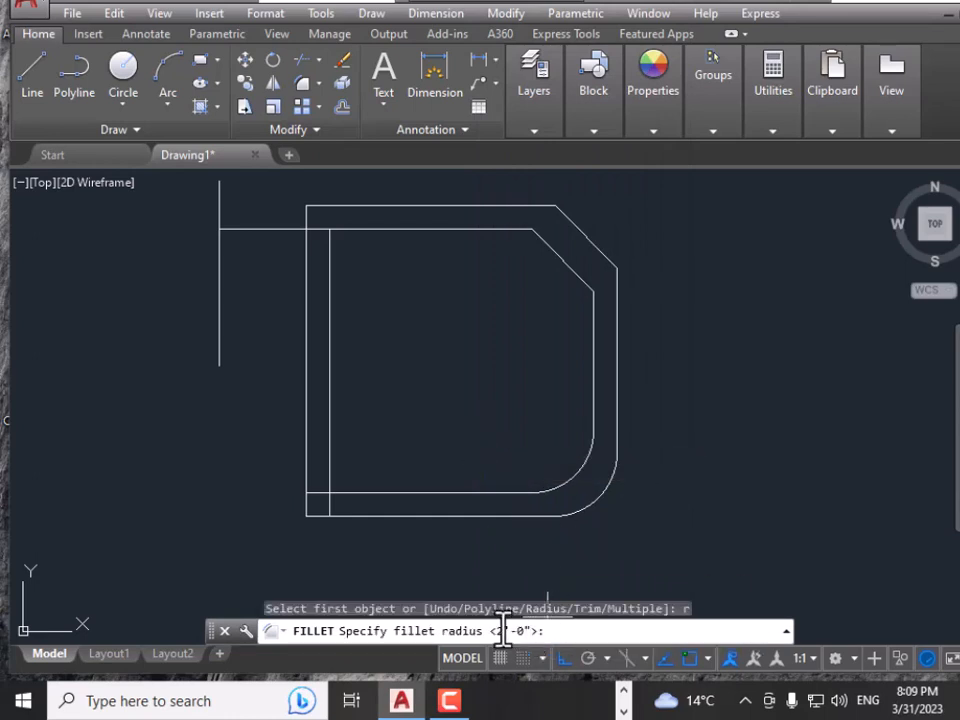
key("Return")
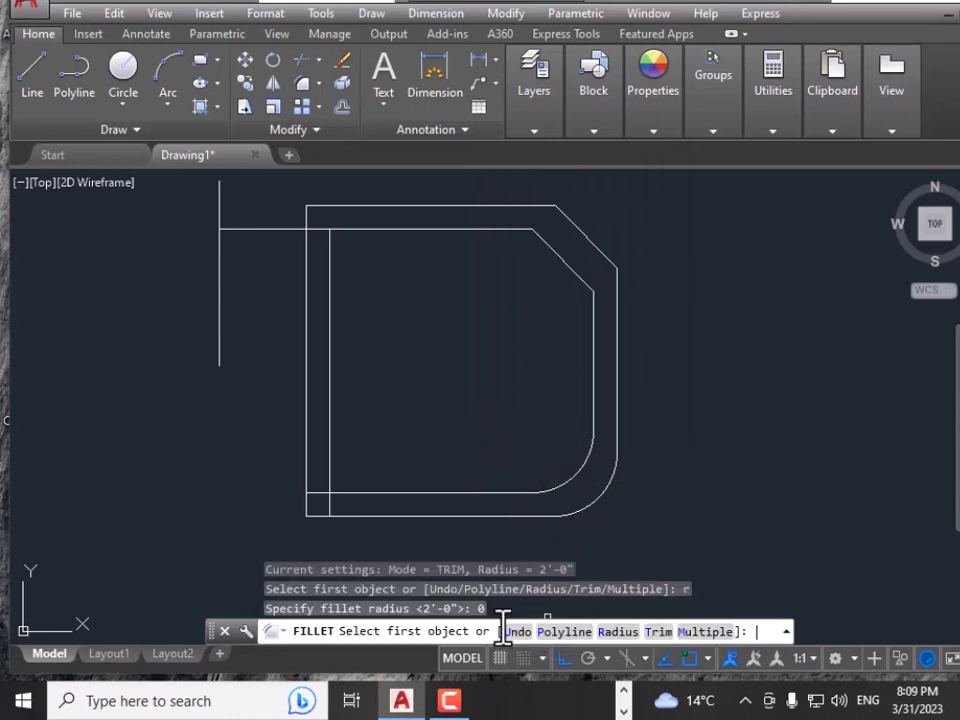
left_click(352, 229)
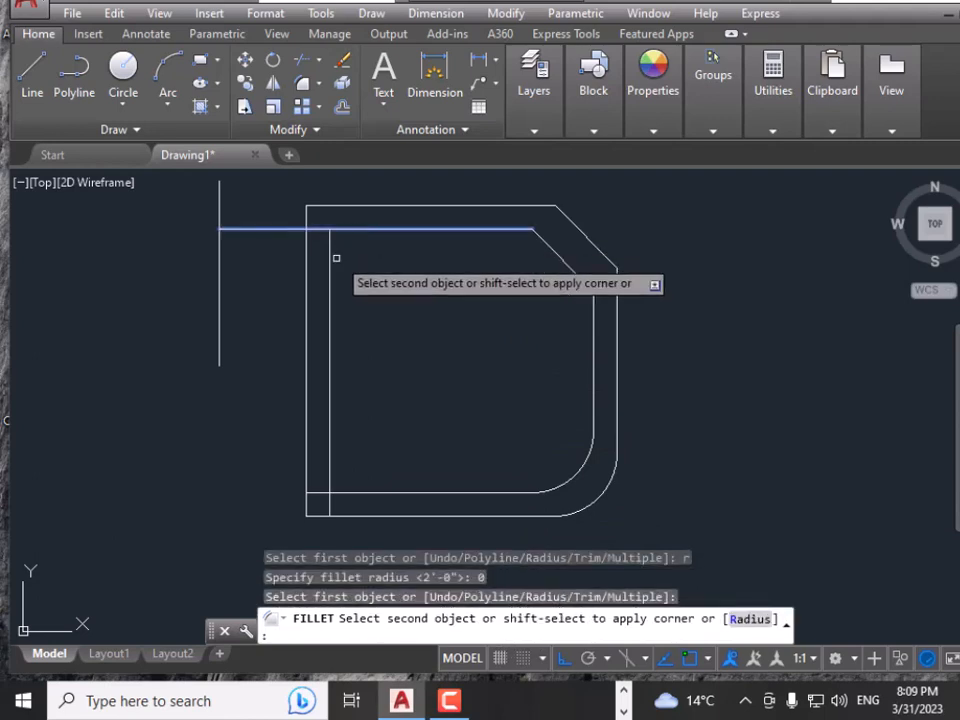
left_click(330, 272)
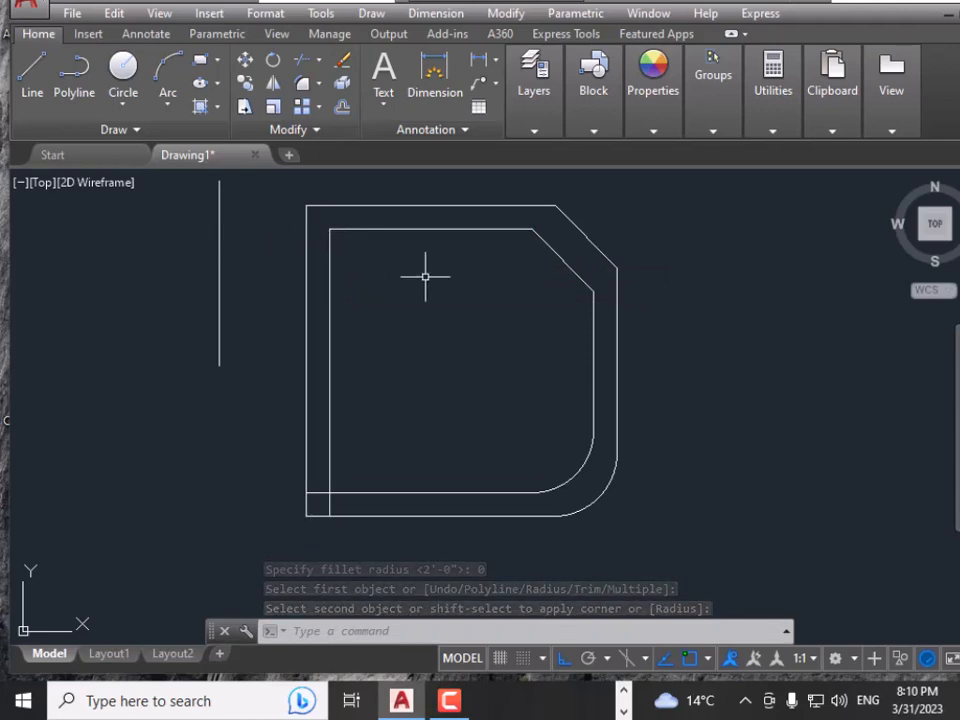
Fillet the inner square's upper-left corner in No trim mode with a radius of 2', keeping the original corner lines
right_click(488, 307)
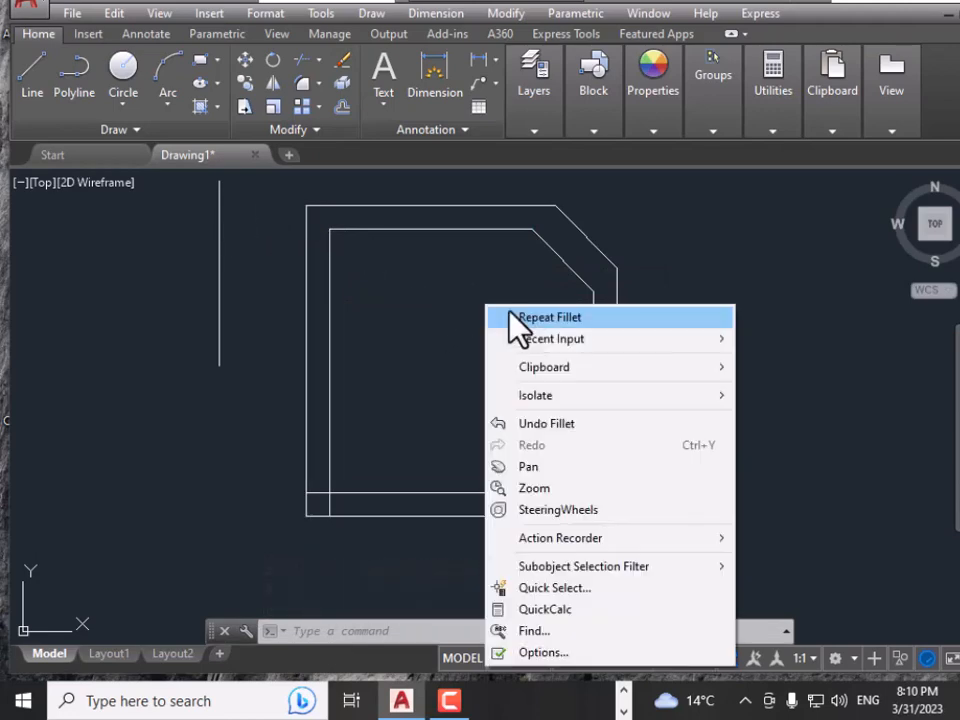
left_click(519, 320)
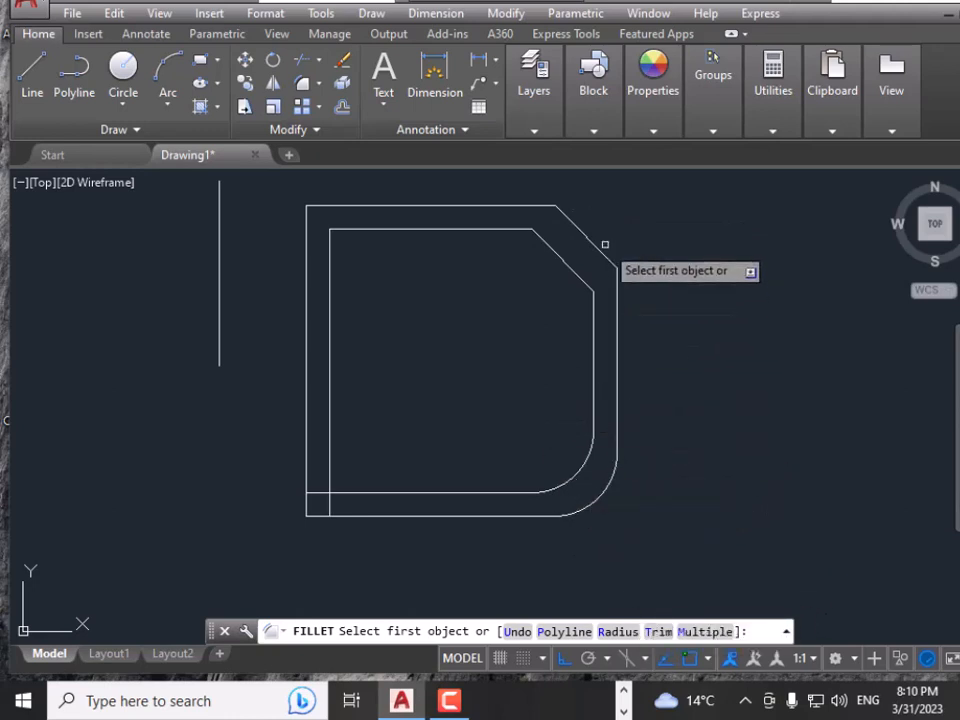
left_click(662, 634)
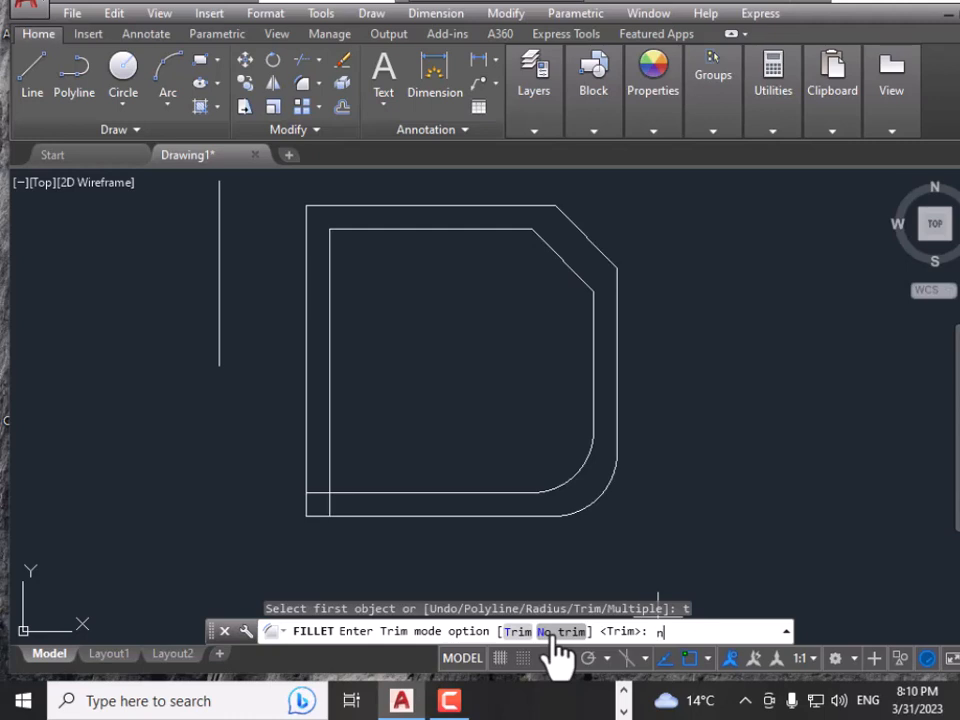
type("n")
key("Return")
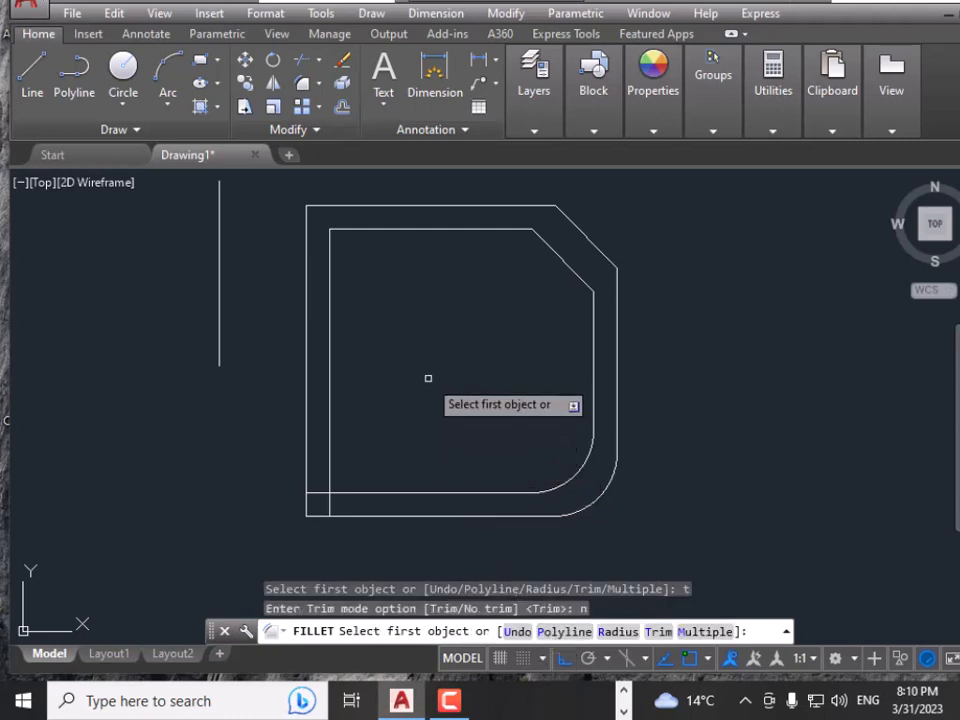
type("r")
key("Return")
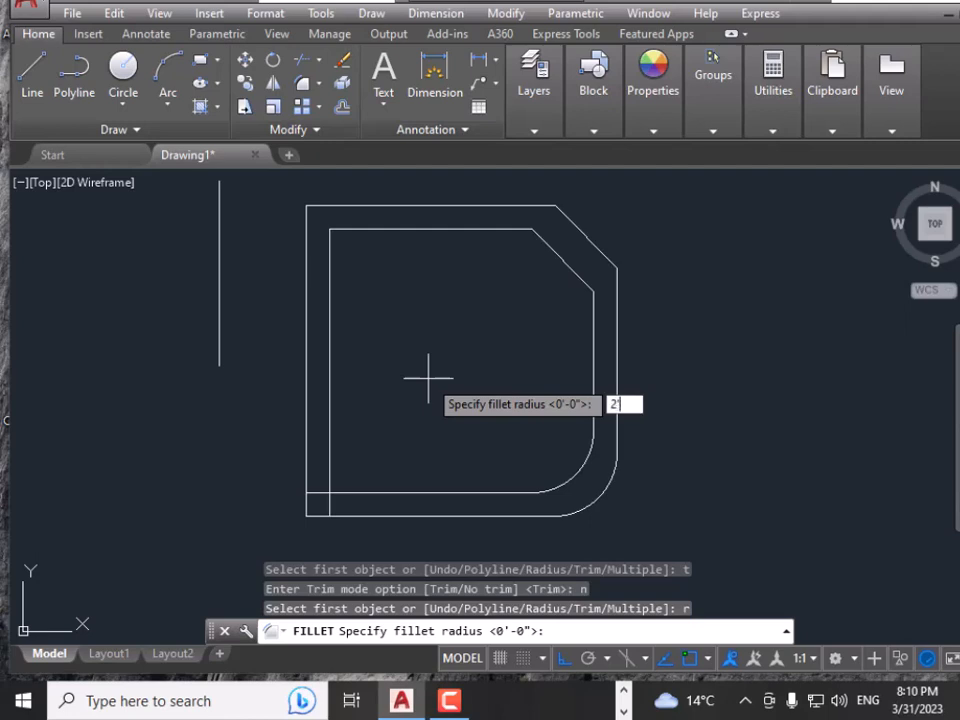
type("2'")
key("Return")
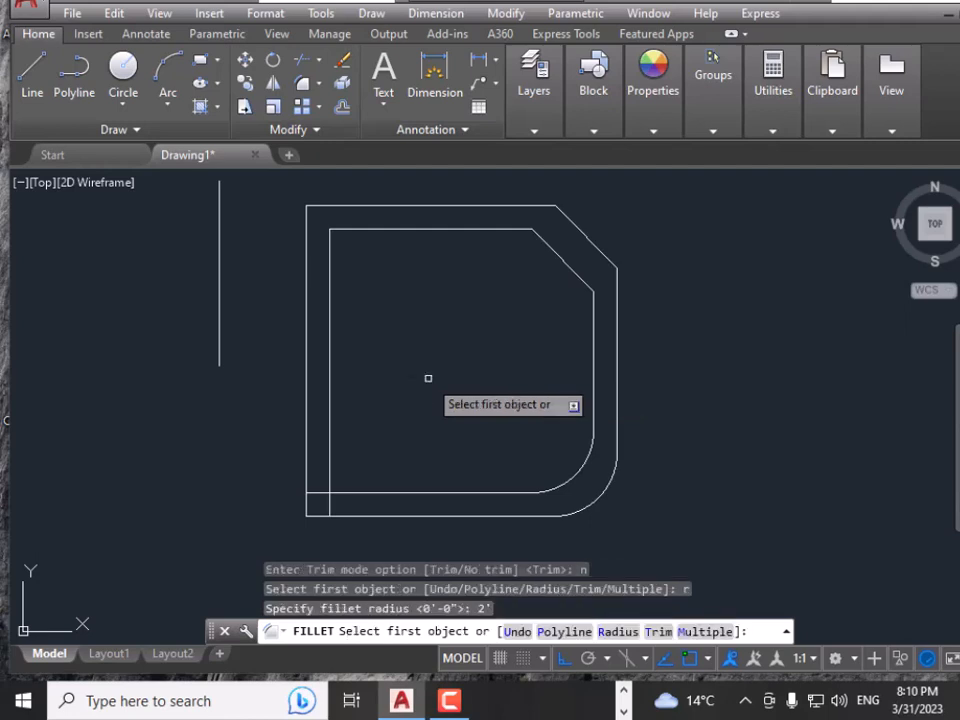
left_click(345, 231)
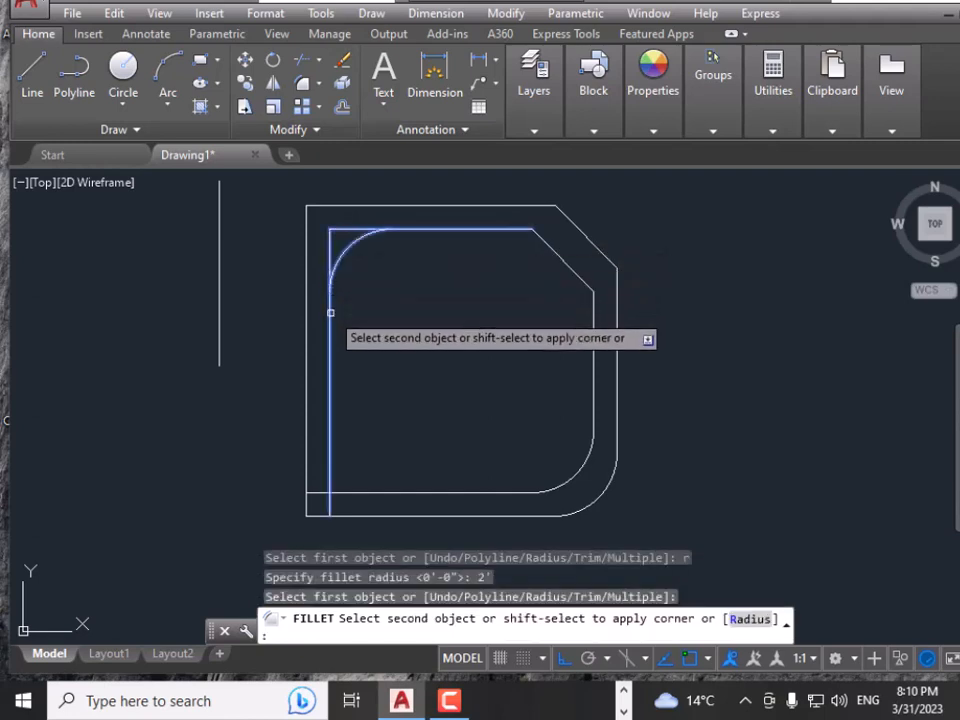
left_click(330, 312)
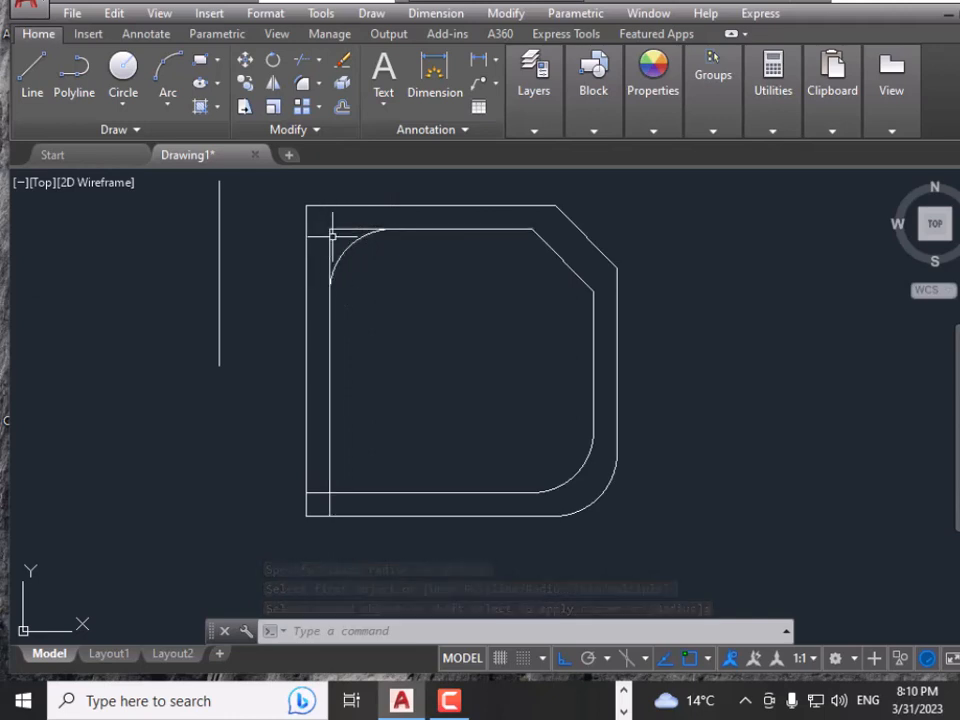
Switch Fillet back to Trim mode and round the inner square's lower-left corner with the same radius
right_click(482, 272)
left_click(521, 289)
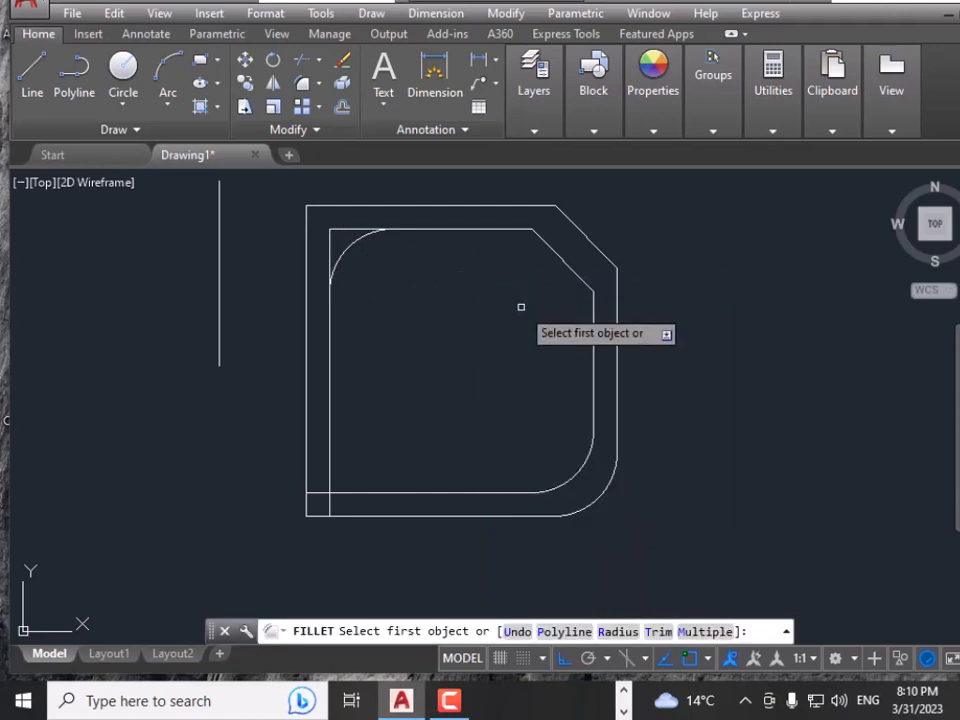
left_click(658, 634)
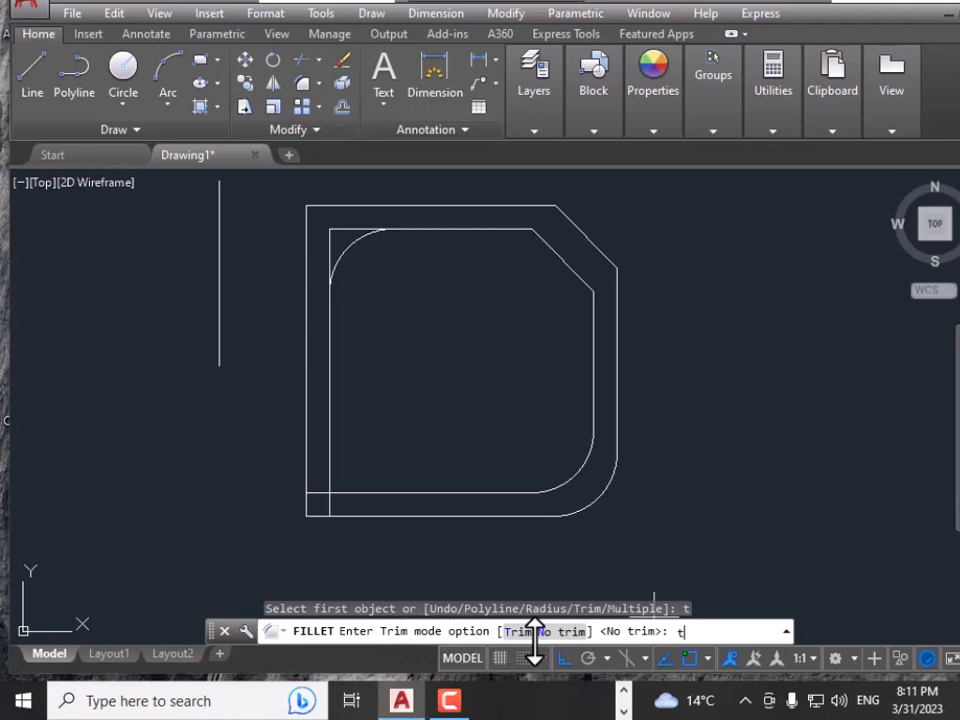
key("Return")
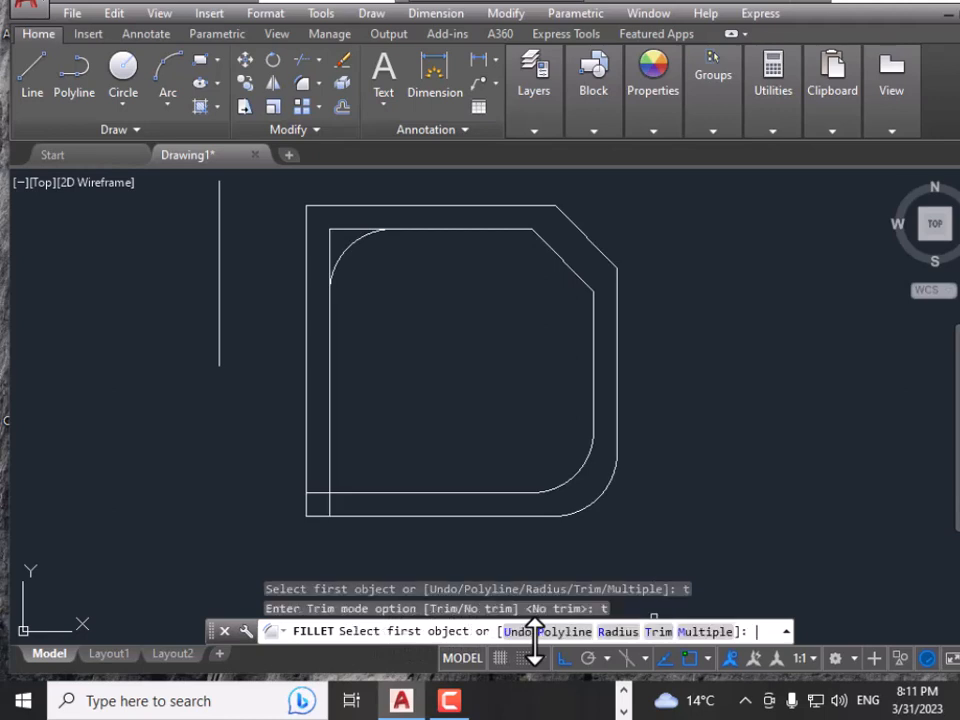
left_click(330, 441)
left_click(390, 493)
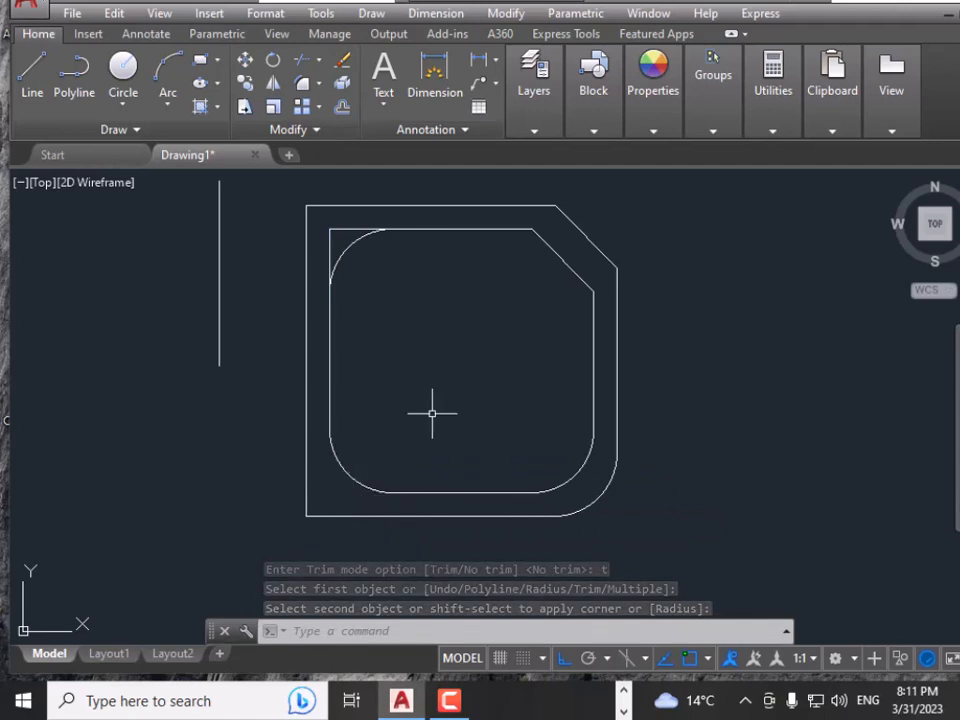
scroll(433, 410, "down", 4)
middle_click_drag(438, 400, 268, 381)
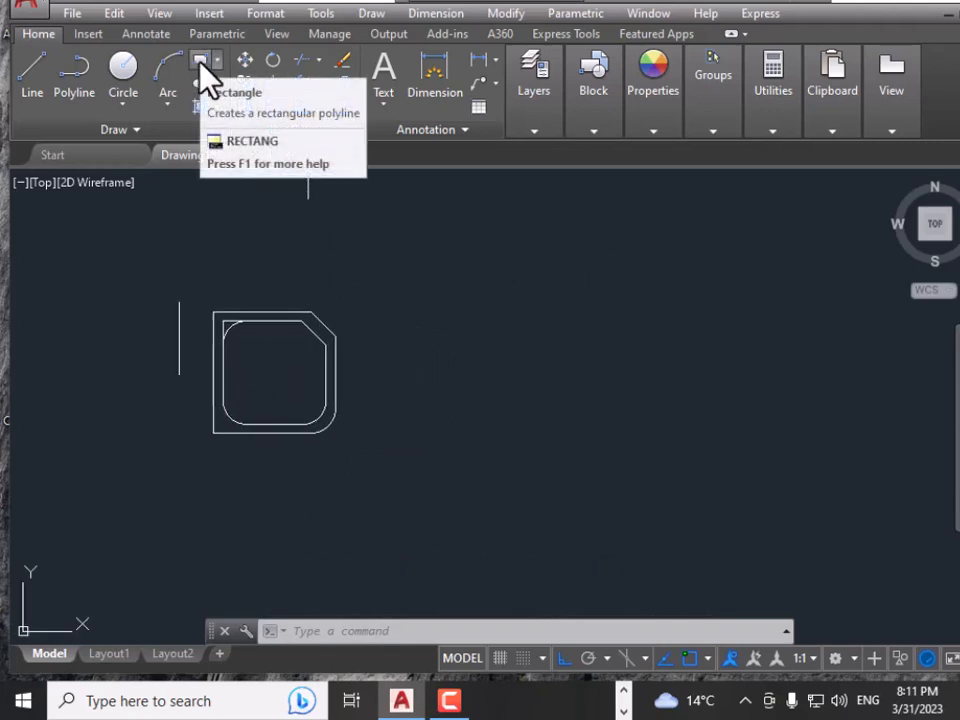
left_click(370, 14)
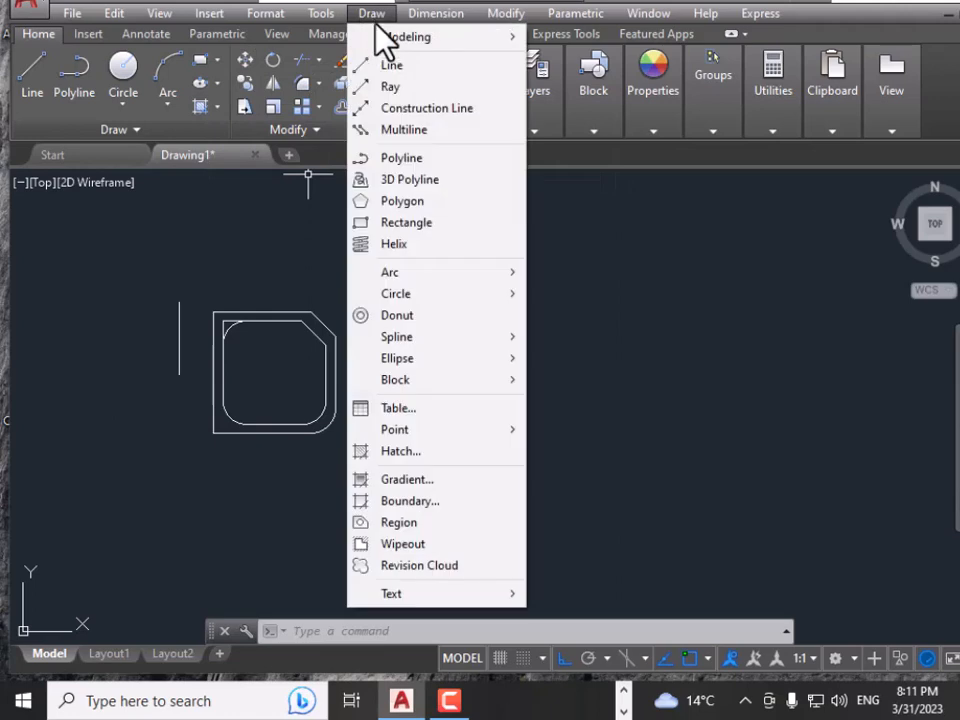
mouse_move(428, 384)
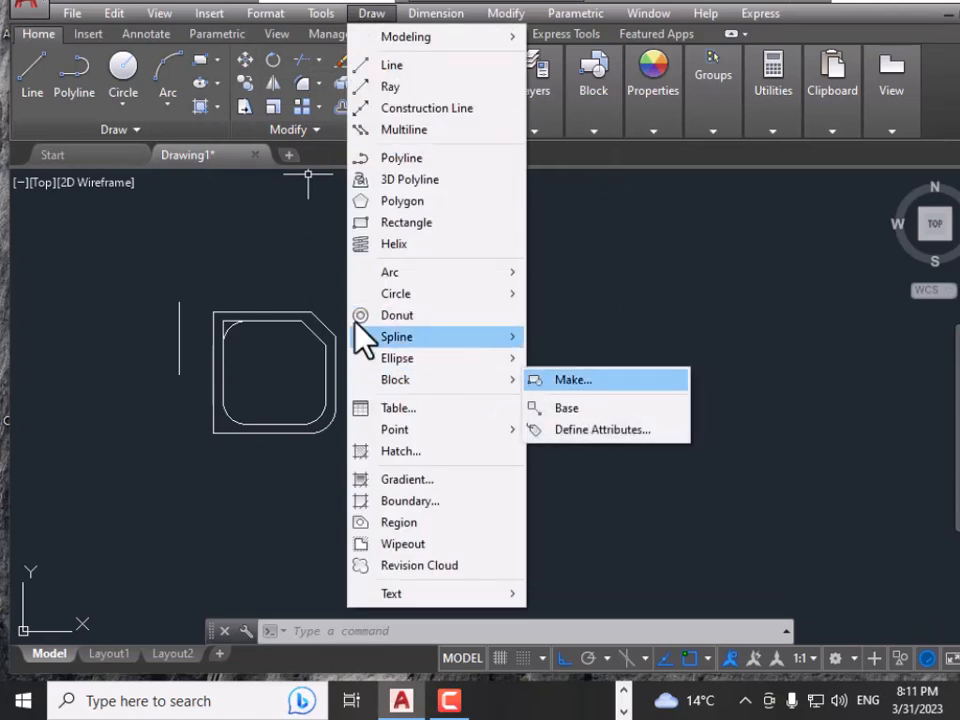
left_click(276, 274)
left_click(258, 262)
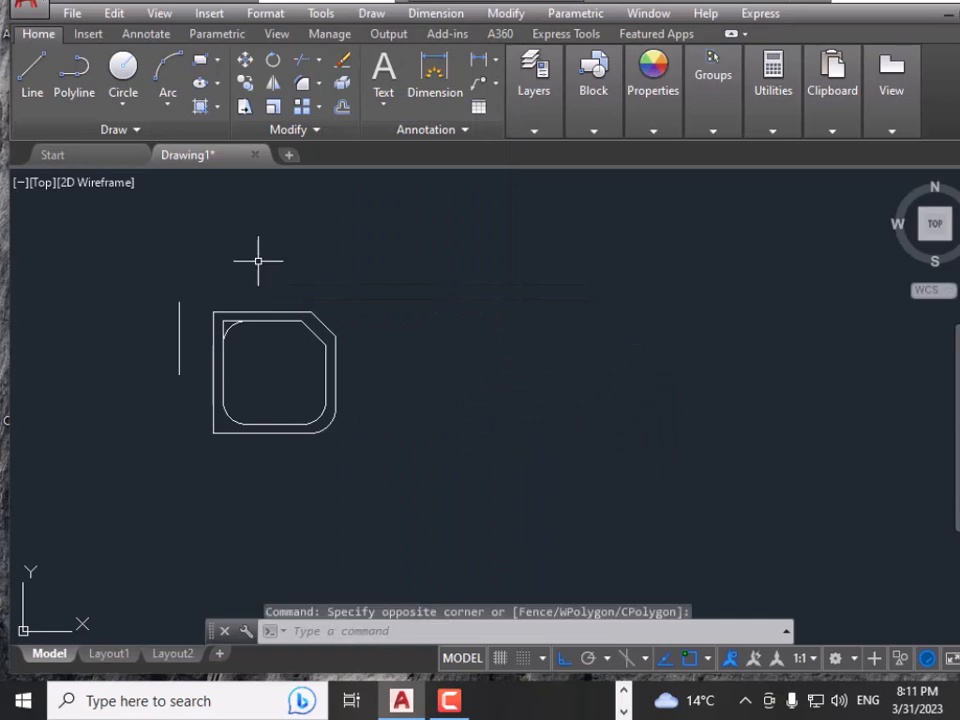
Draw an open stepped polyline of eight horizontal and vertical segments in the empty area right of the square
left_click(78, 88)
left_click(485, 487)
left_click(649, 487)
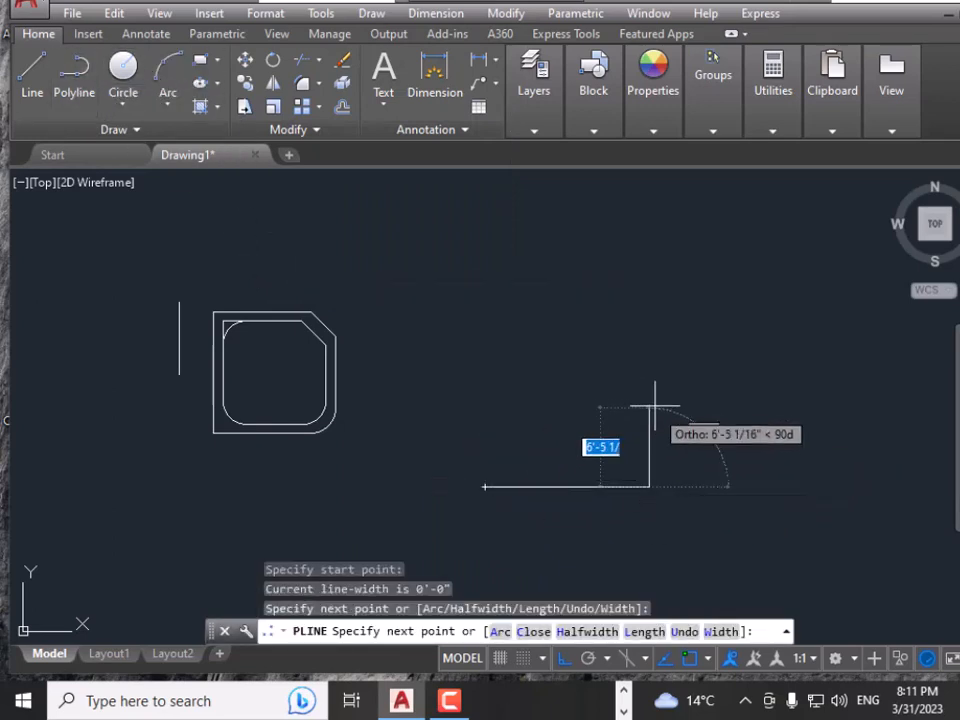
left_click(649, 392)
left_click(739, 392)
left_click(739, 275)
left_click(565, 275)
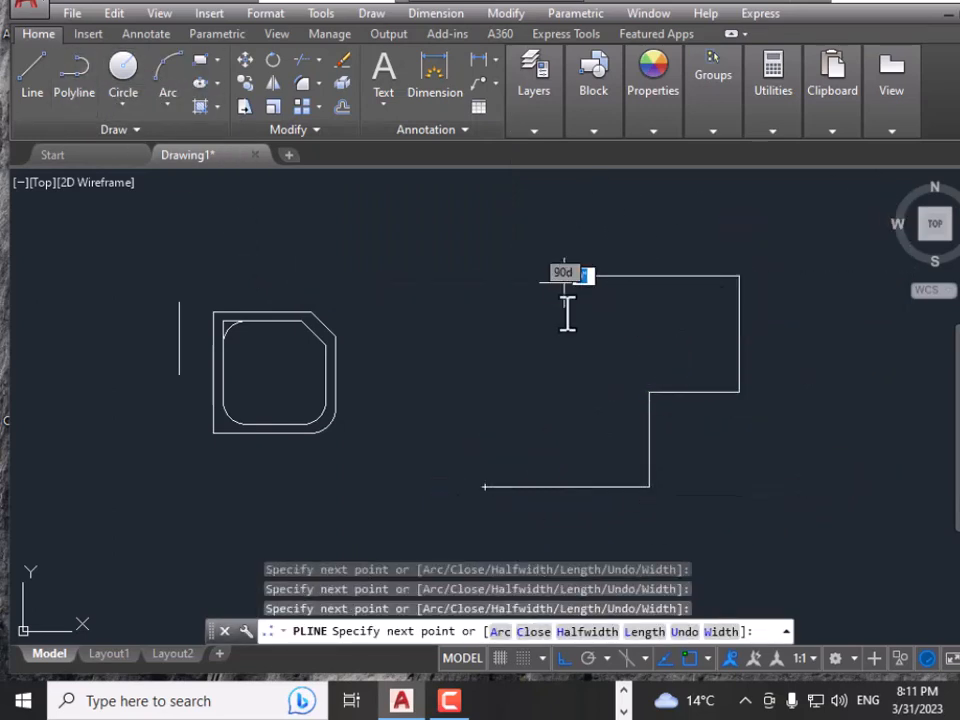
left_click(565, 373)
left_click(474, 373)
left_click(474, 271)
right_click(474, 272)
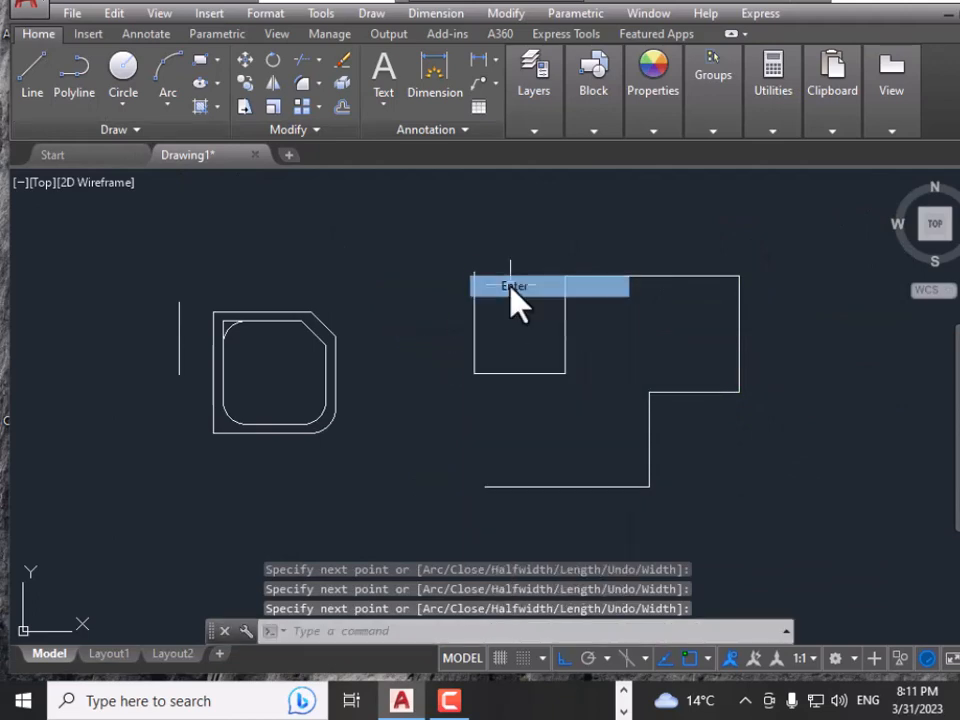
Finish the stepped polyline and explode it into separate line segments
left_click(514, 286)
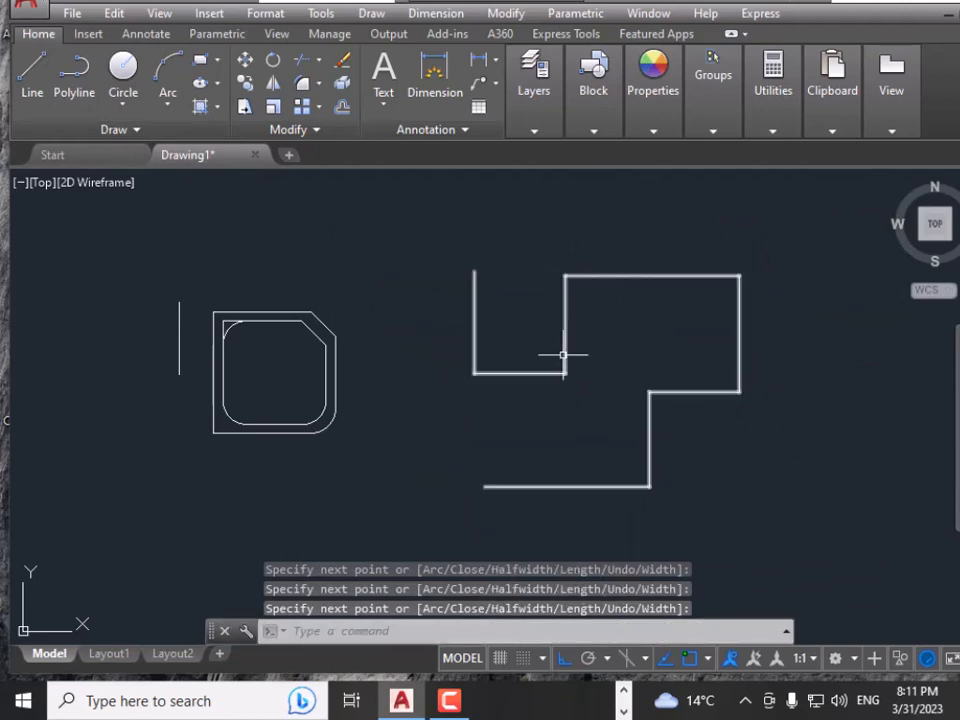
left_click(565, 353)
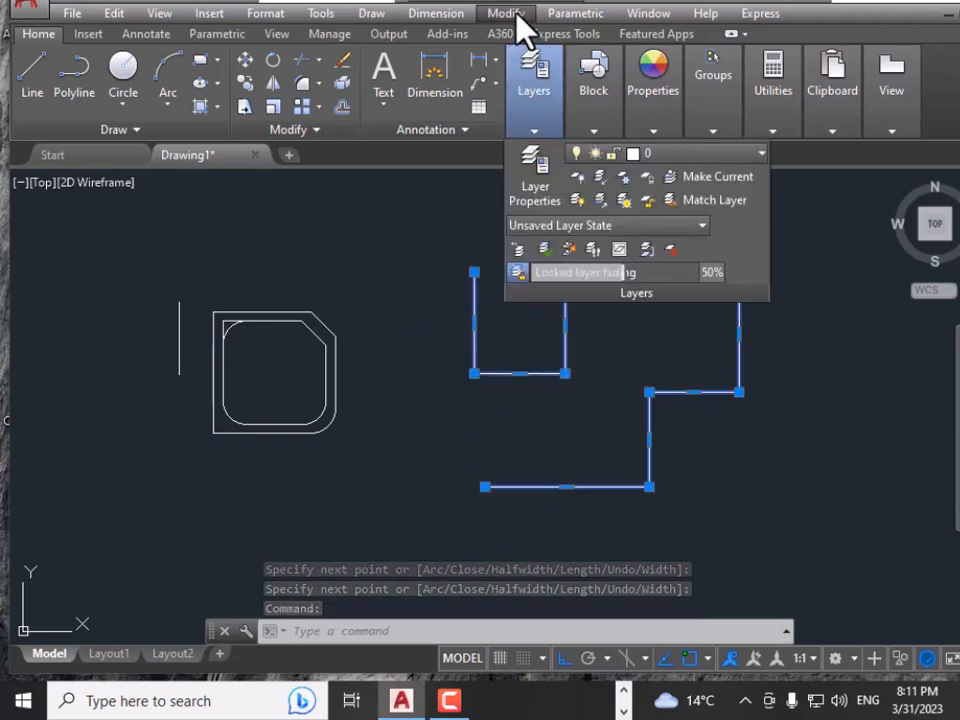
left_click(515, 12)
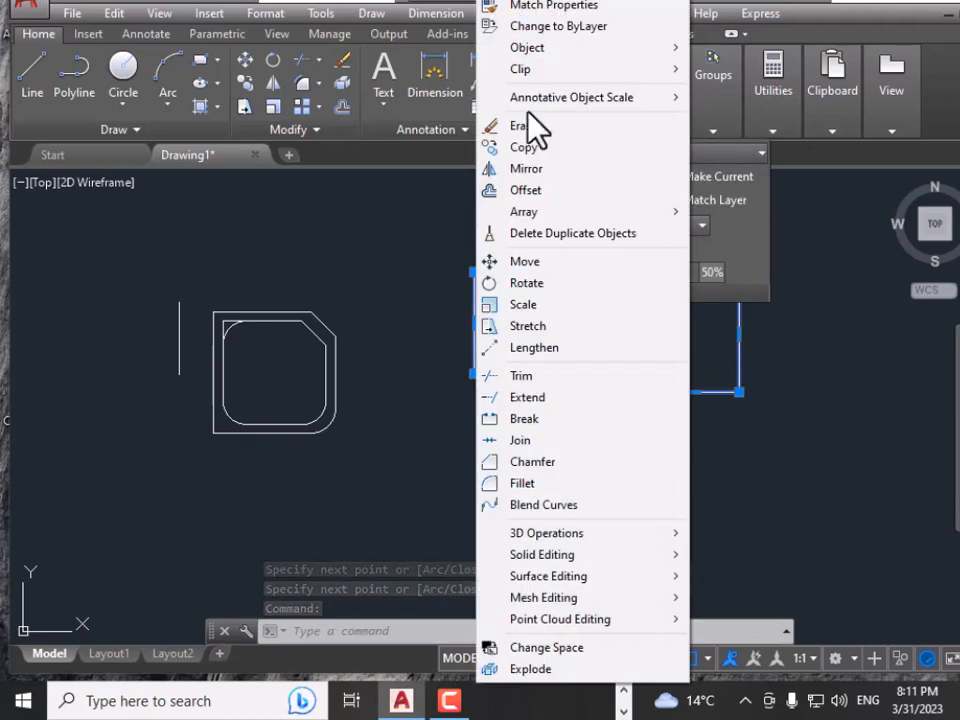
left_click(588, 670)
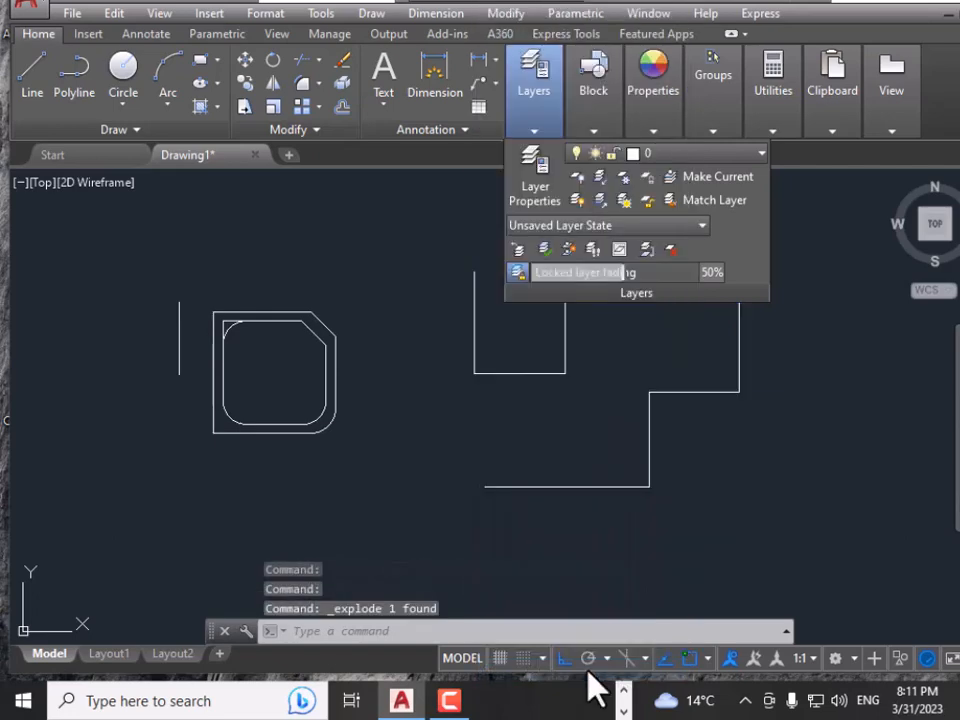
Select several segments of the exploded stepped shape one at a time to check they are independent, and clear the selection
left_click(536, 375)
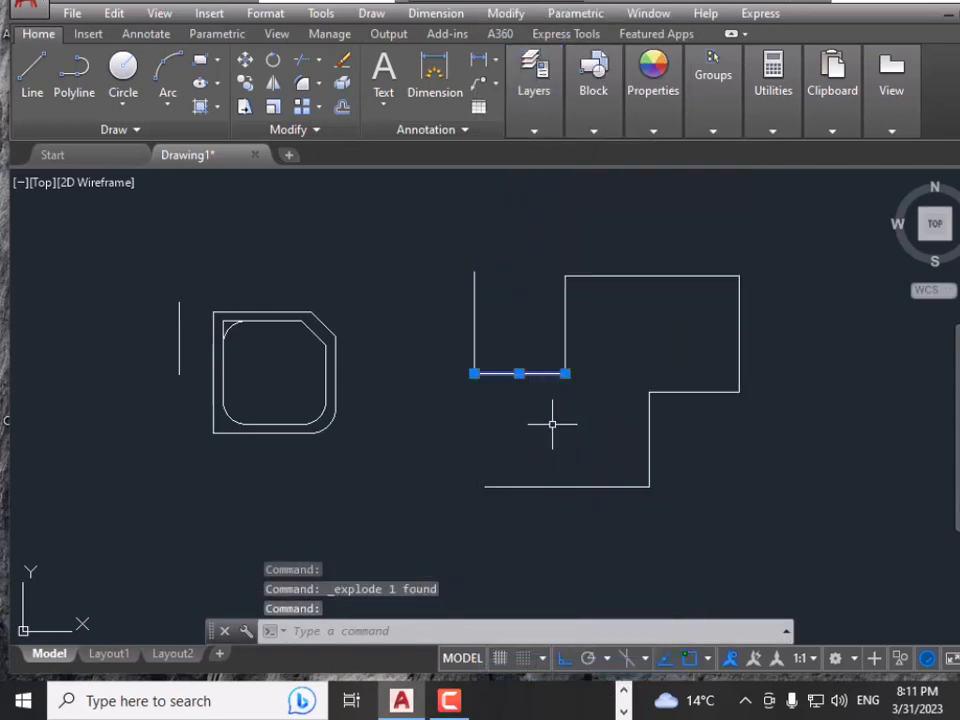
left_click(573, 487)
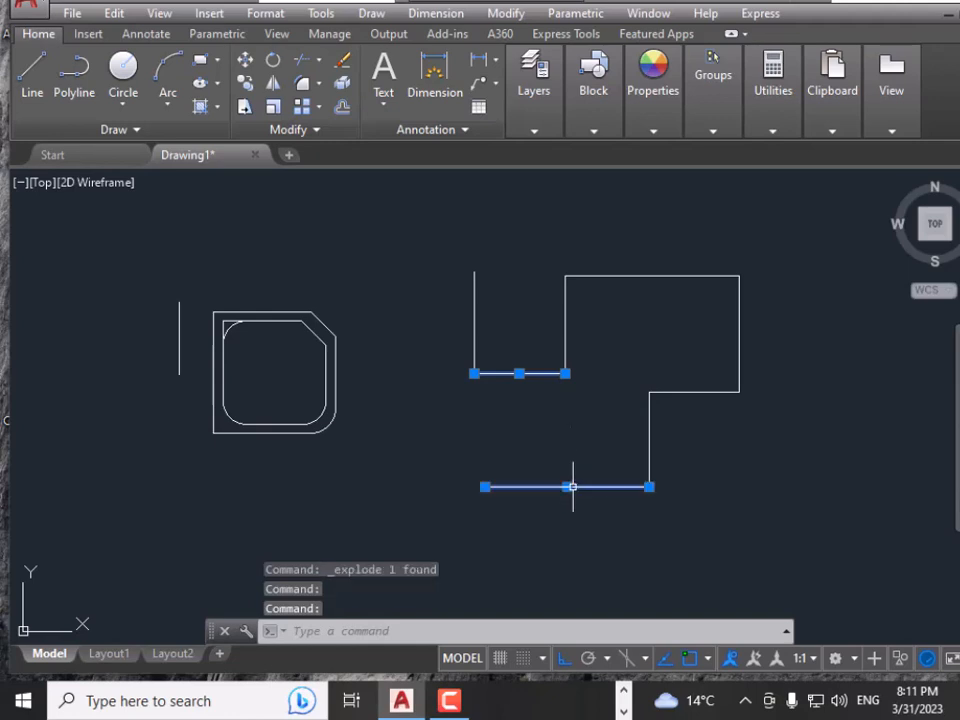
left_click(649, 437)
left_click(680, 392)
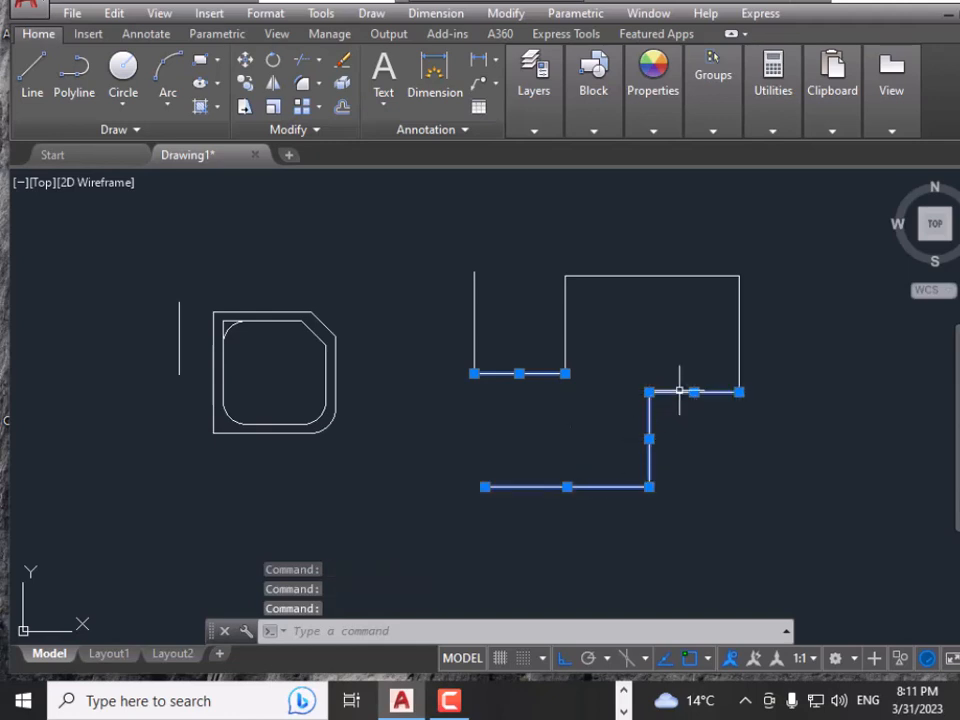
left_click(677, 275)
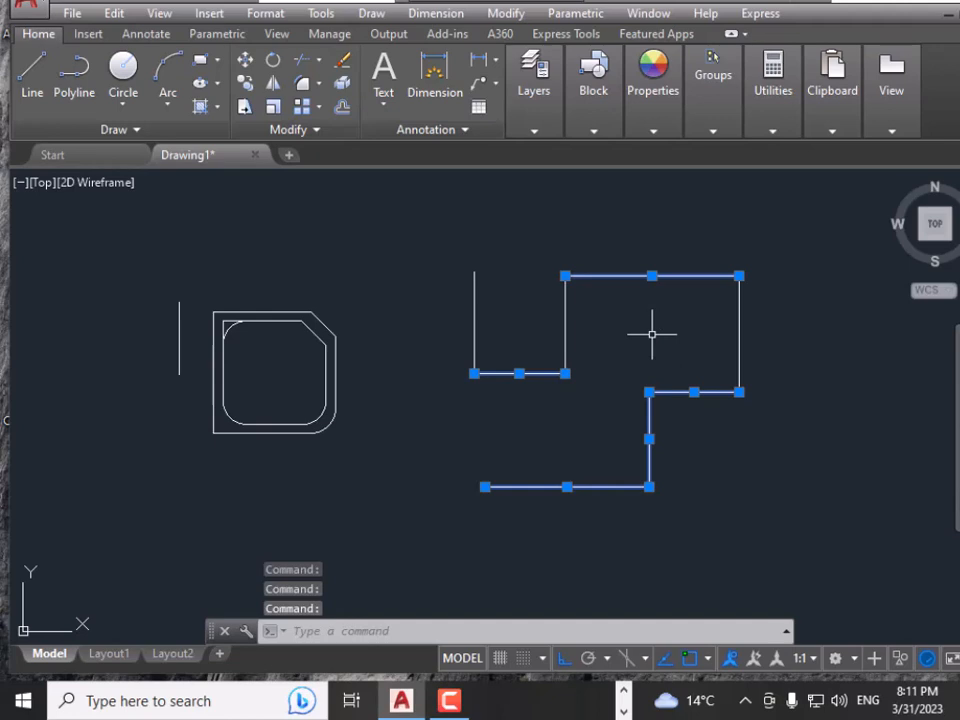
key("Escape")
key("Escape")
key("Escape")
Draw a rectangle in the empty area left of the vertical line and the filleted square
scroll(641, 386, "down", 2)
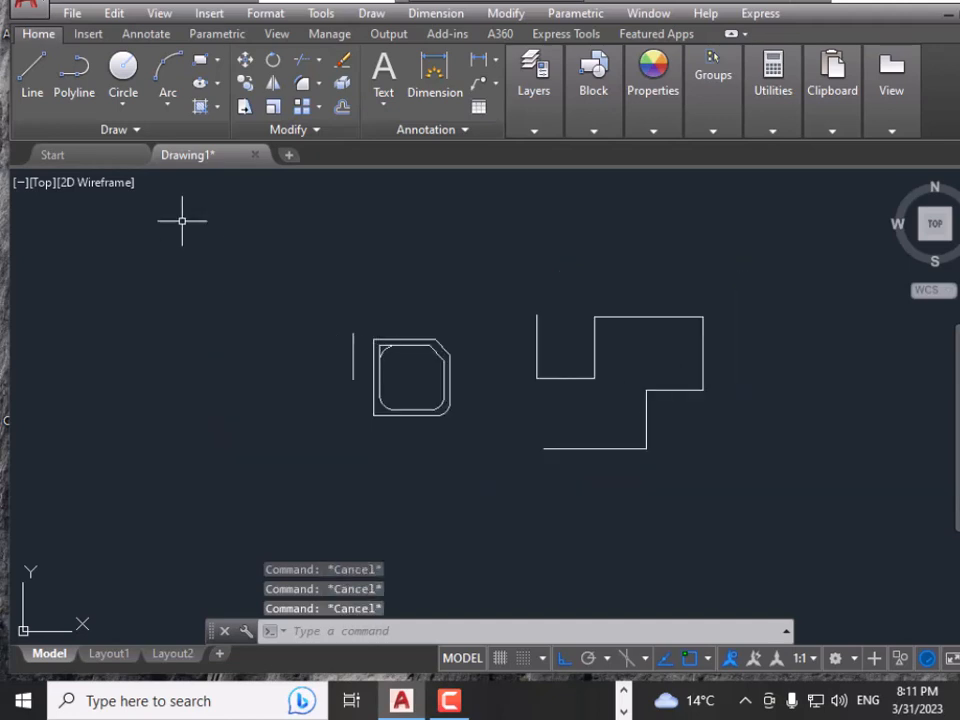
left_click(201, 66)
left_click(199, 285)
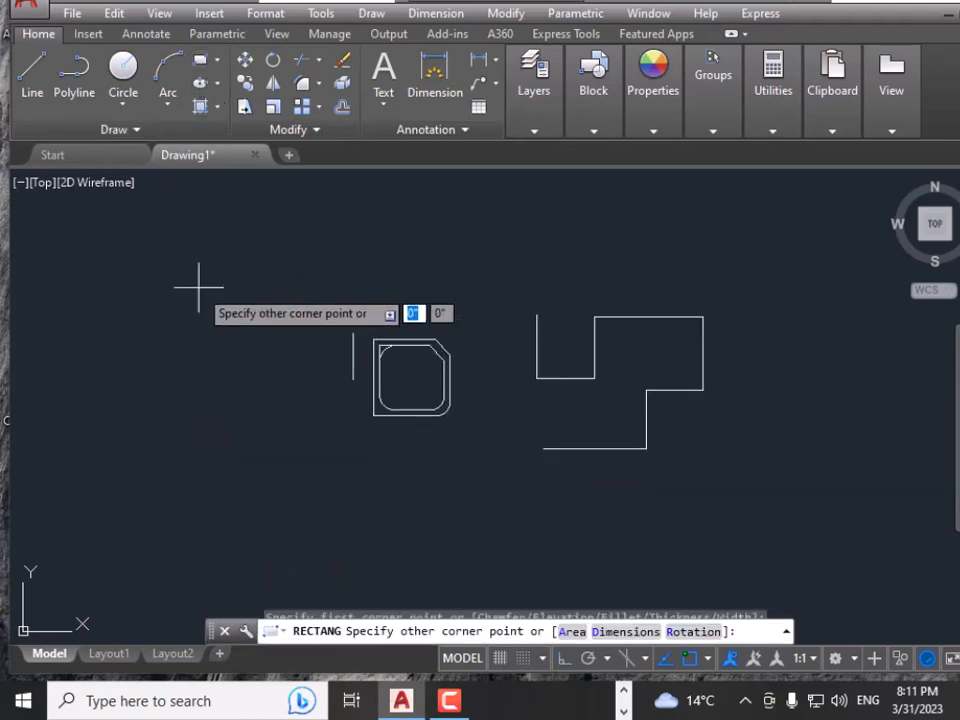
left_click(298, 391)
Explode the new rectangle into individual lines
mouse_move(279, 399)
left_mouse_down()
mouse_move(257, 398)
mouse_move(254, 385)
left_mouse_up()
left_click(254, 389)
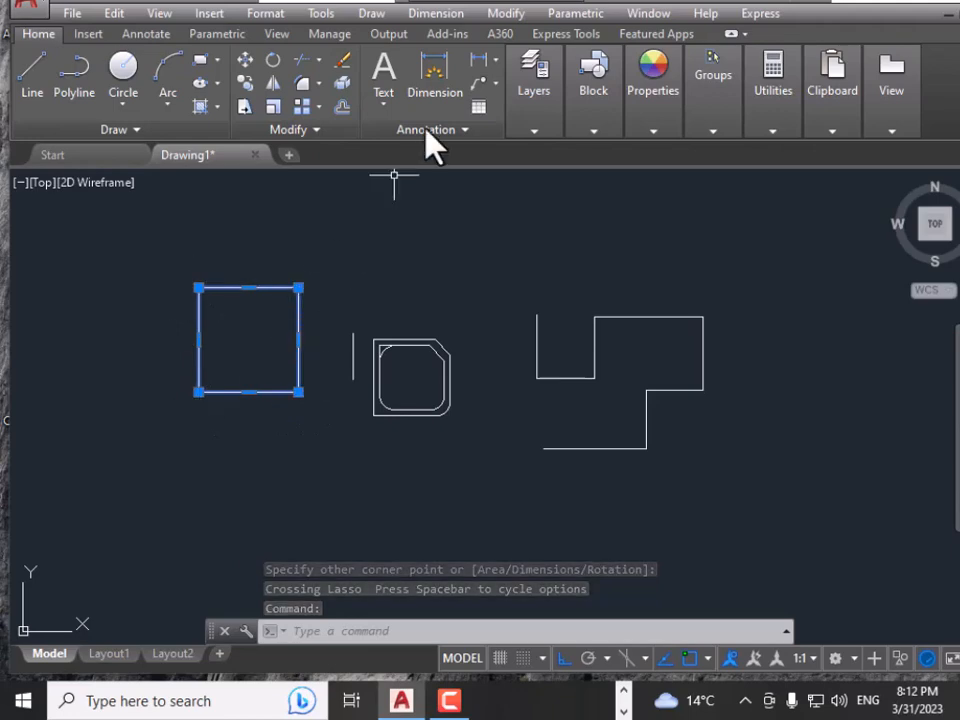
left_click(505, 17)
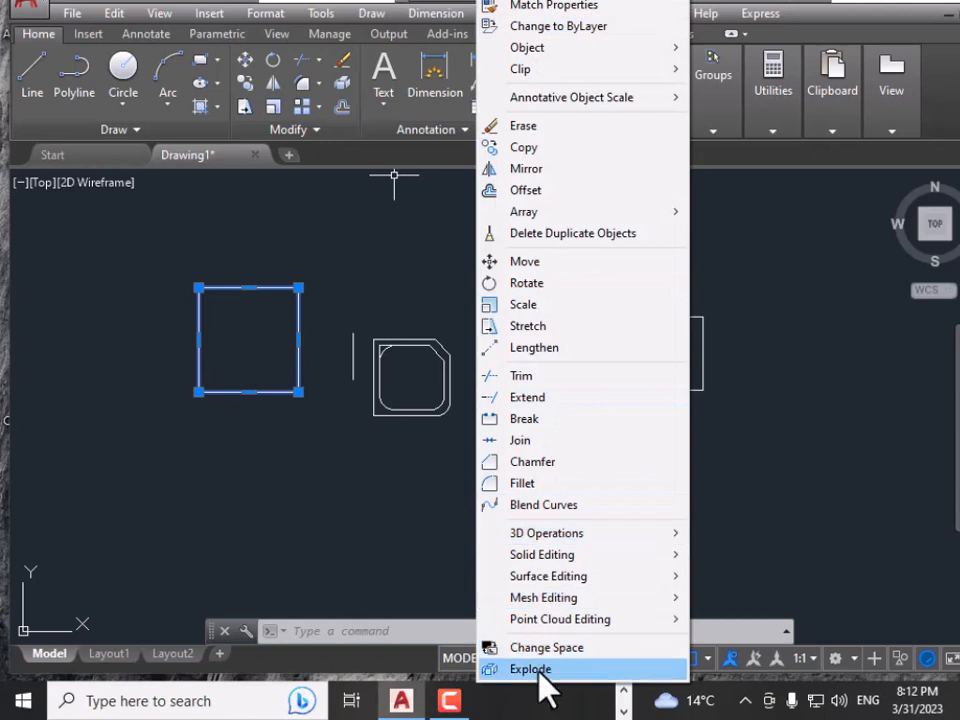
left_click(538, 672)
Select the four sides of the exploded rectangle one at a time
left_click(266, 392)
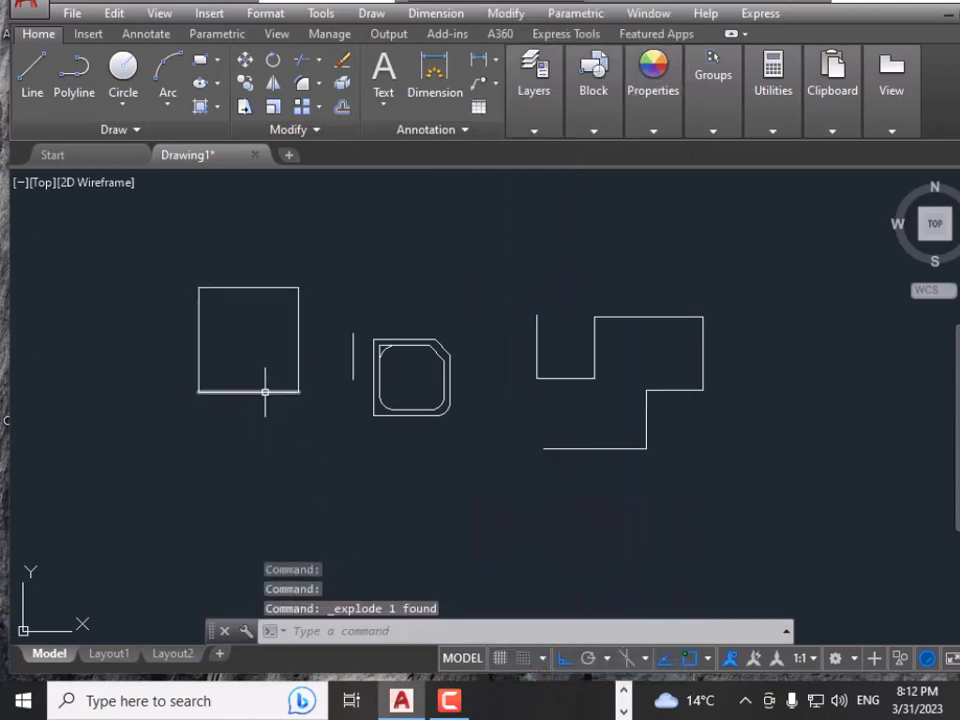
left_click(299, 343)
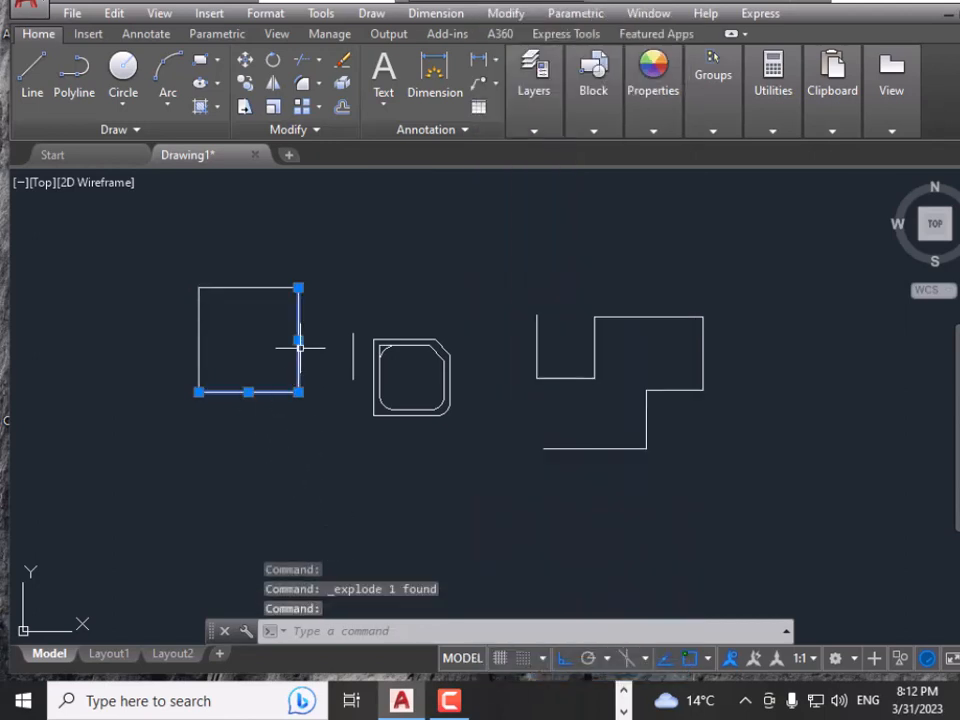
left_click(270, 287)
left_click(202, 340)
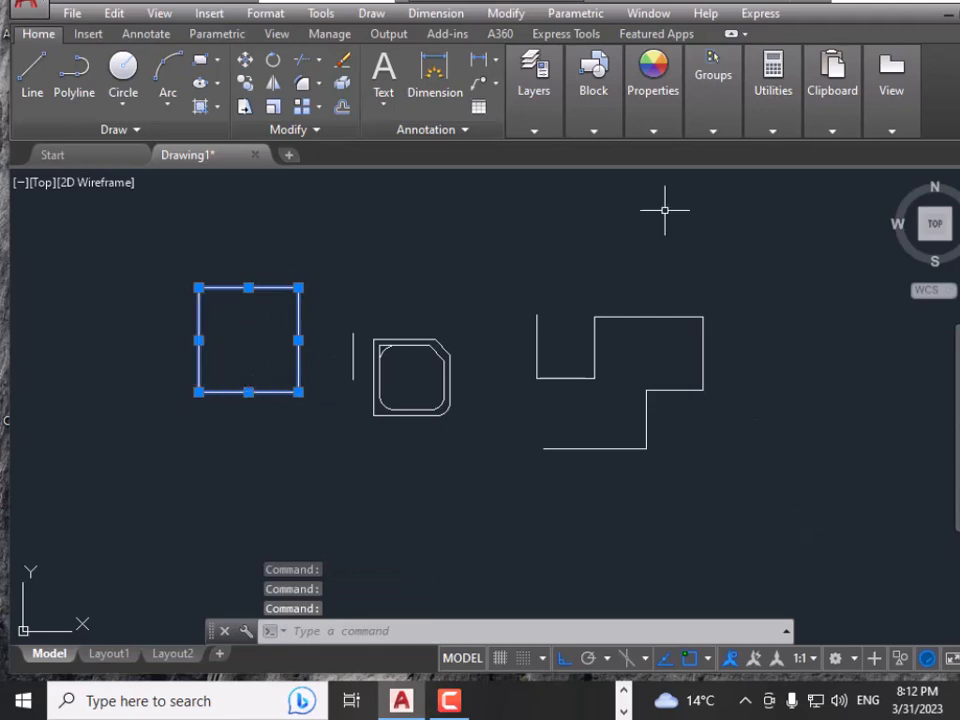
left_click(508, 14)
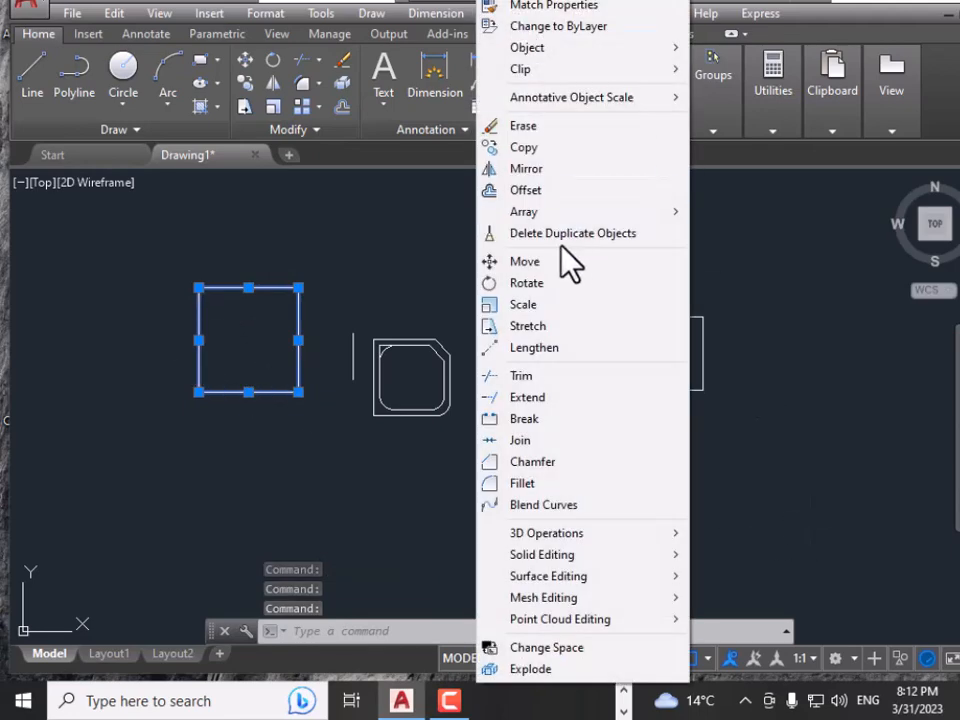
mouse_move(540, 218)
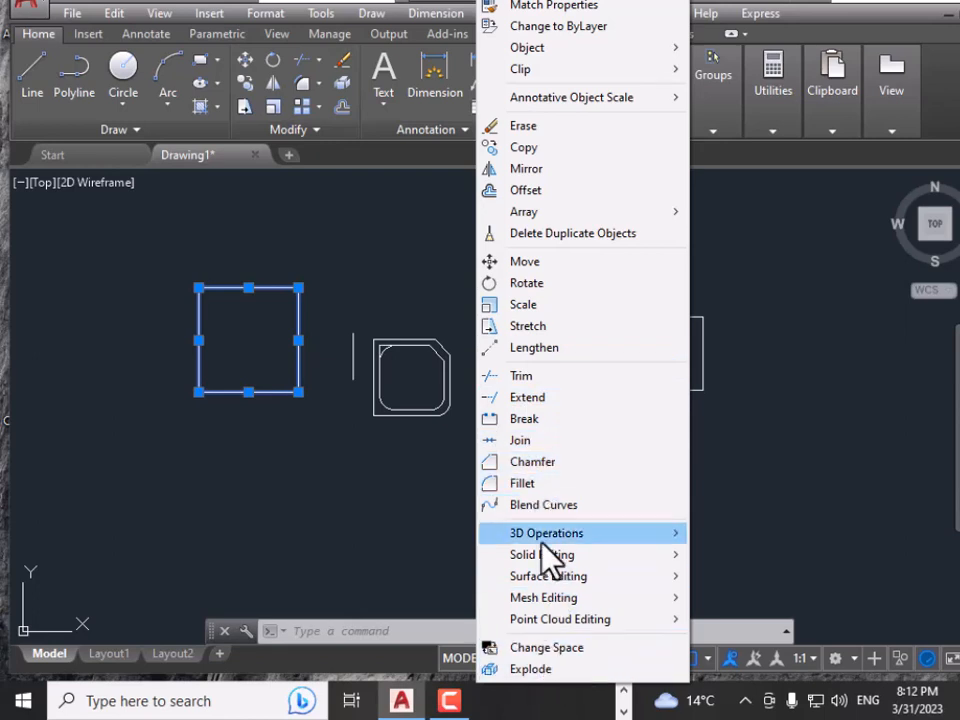
left_click(397, 492)
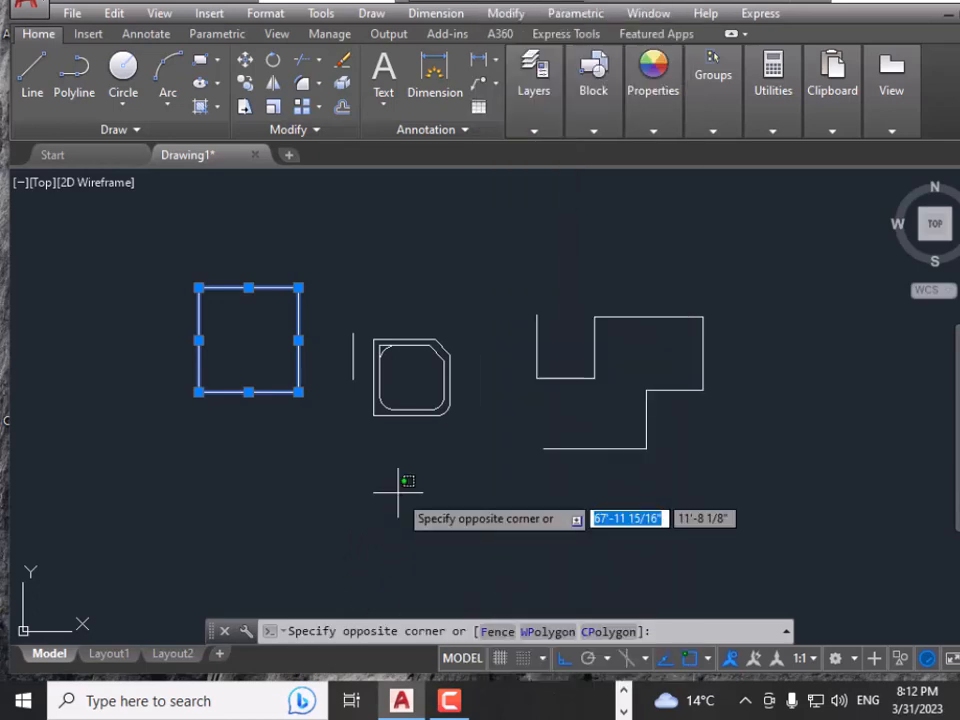
left_click(397, 492)
Add the vertical line, the filleted square and the stepped lines to the selected rectangle sides and erase everything
left_click(787, 531)
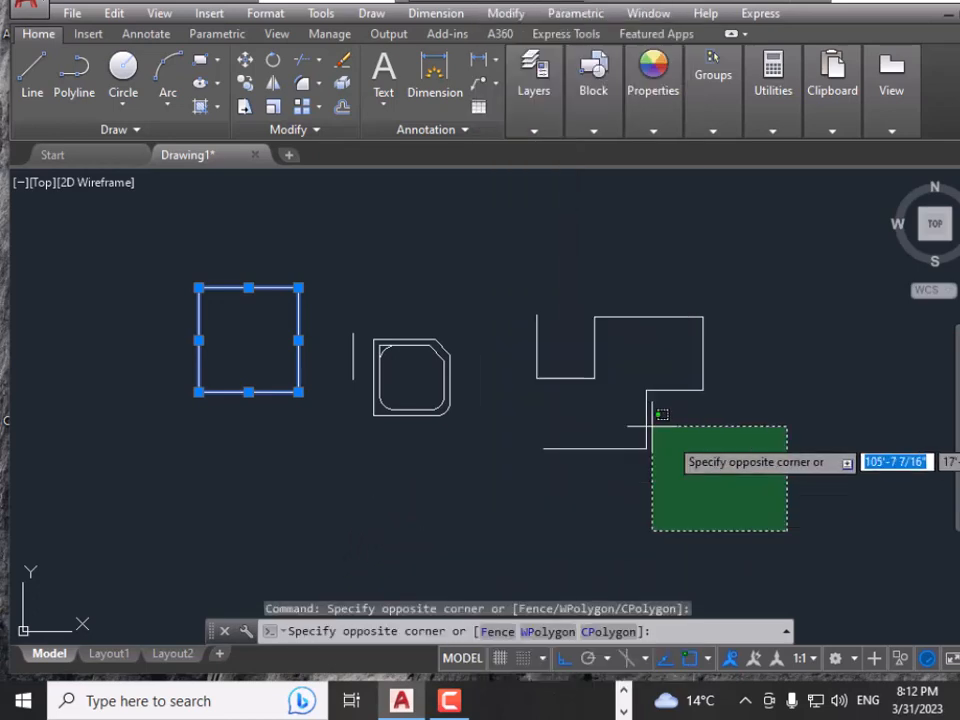
left_click(338, 258)
key("Delete")
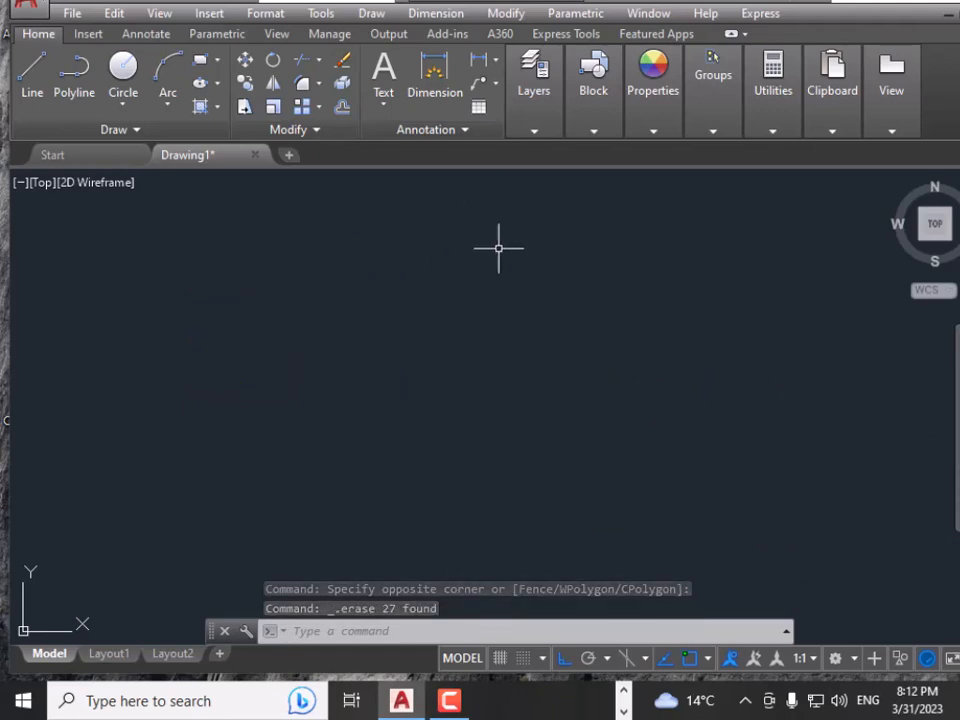
left_click(377, 17)
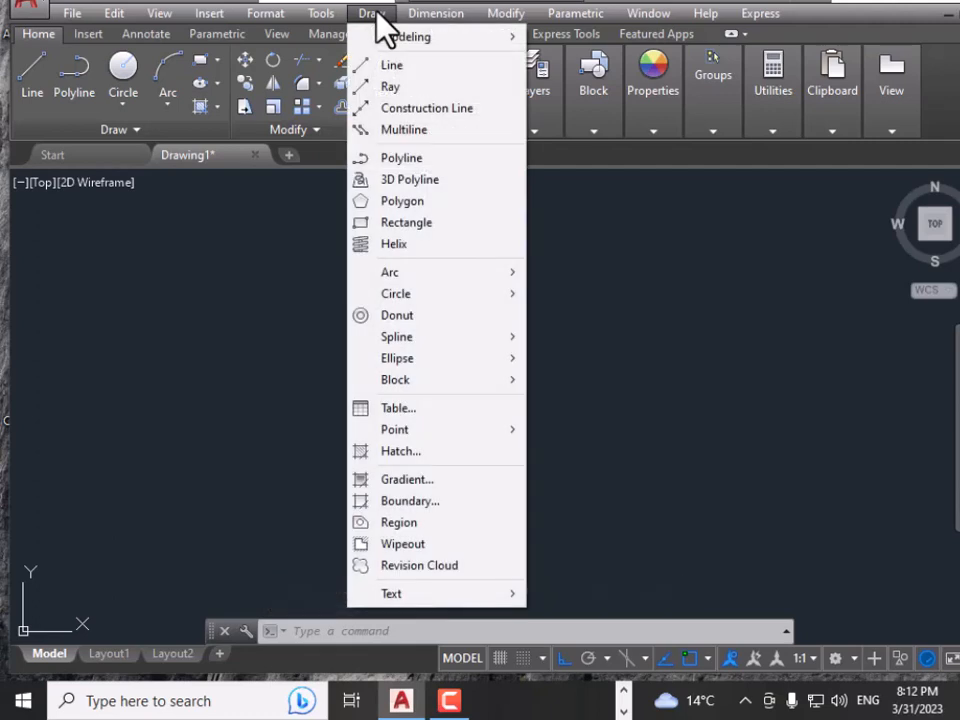
left_click(268, 14)
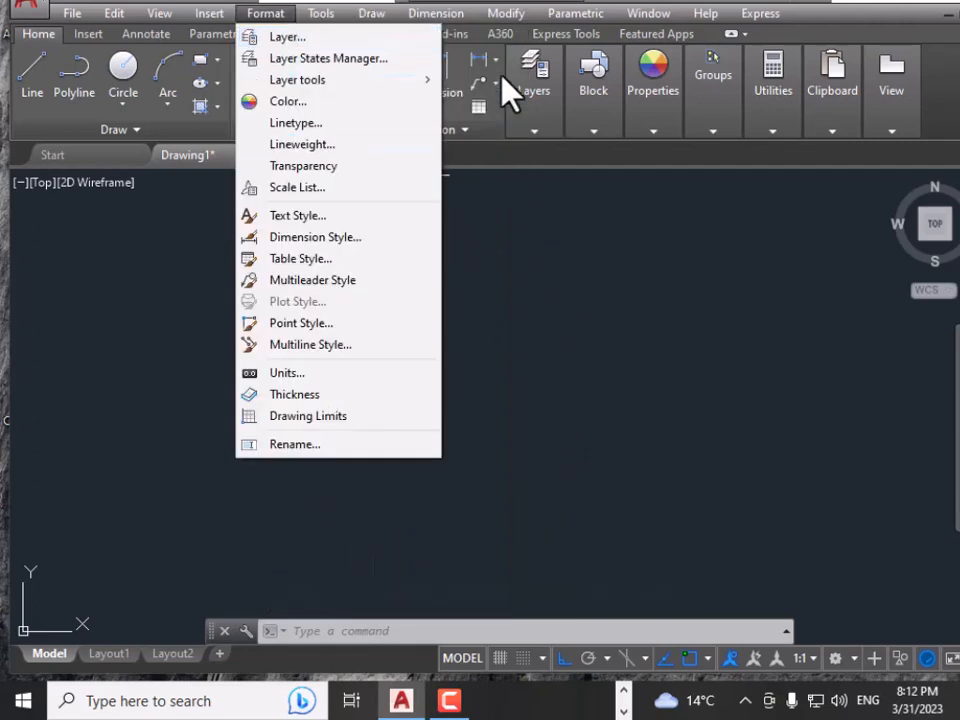
left_click(506, 13)
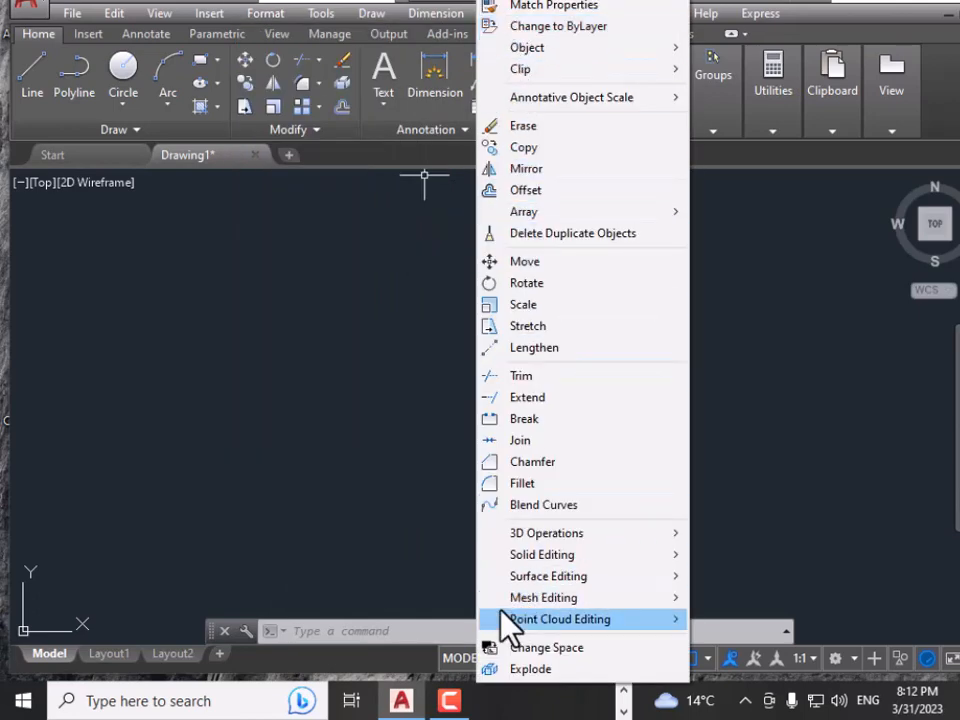
left_click(358, 464)
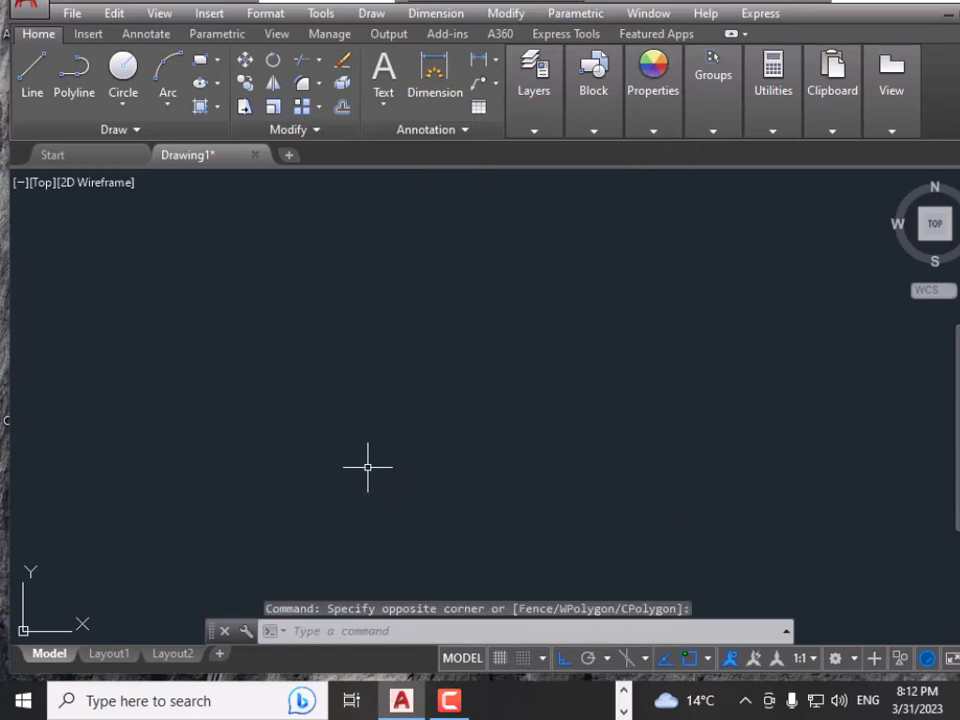